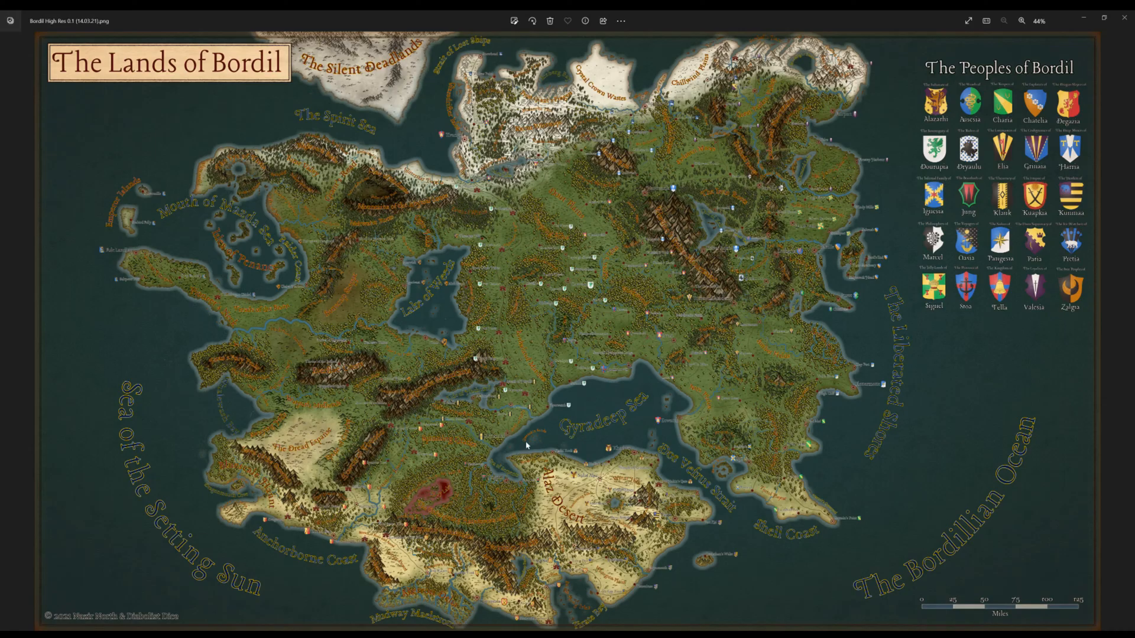
# - Examine the Bordil map from the Gyradeep Sea coast through the frozen north to Wordan's Spine Mountains and the Amber Fields
pyautogui.scroll(5, 617, 374)
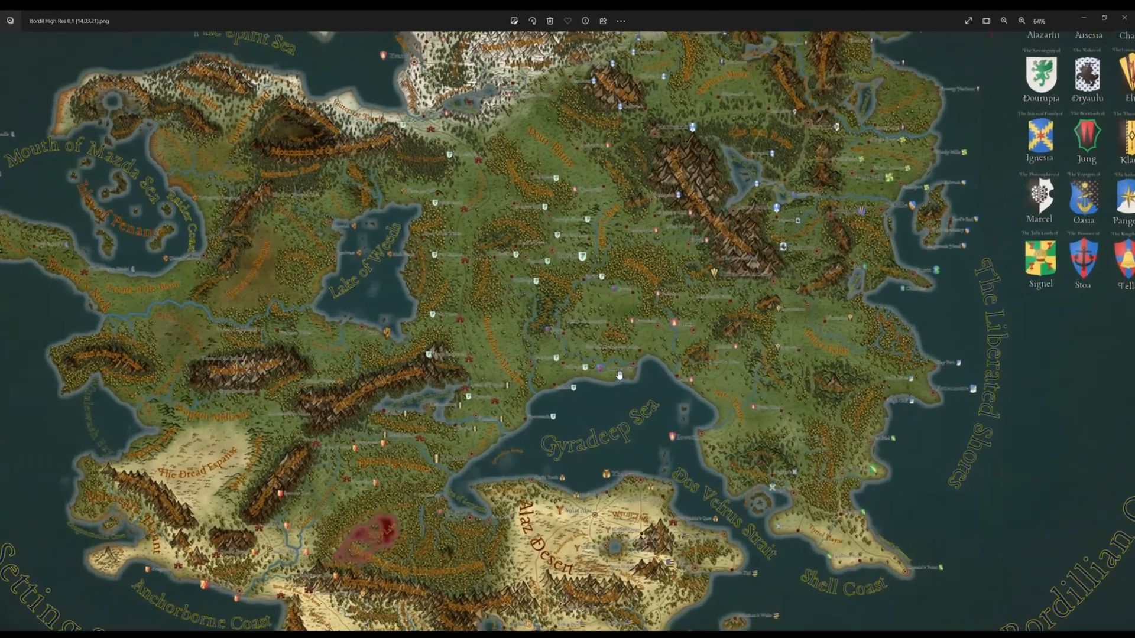
pyautogui.scroll(3, 619, 375)
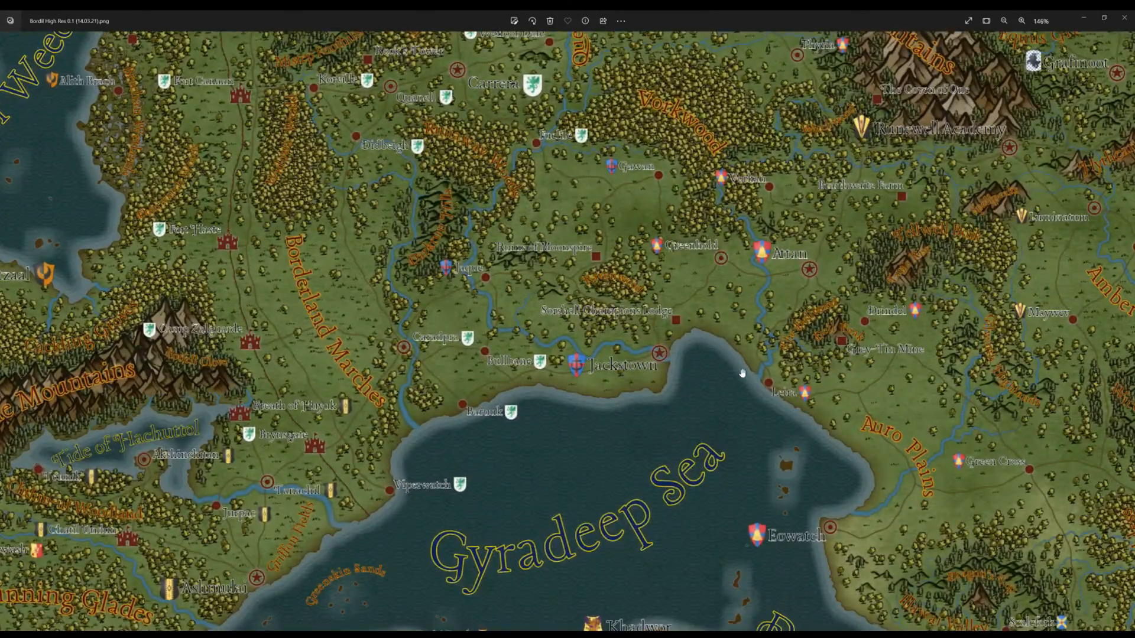
pyautogui.moveTo(742, 372); pyautogui.dragTo(646, 452)
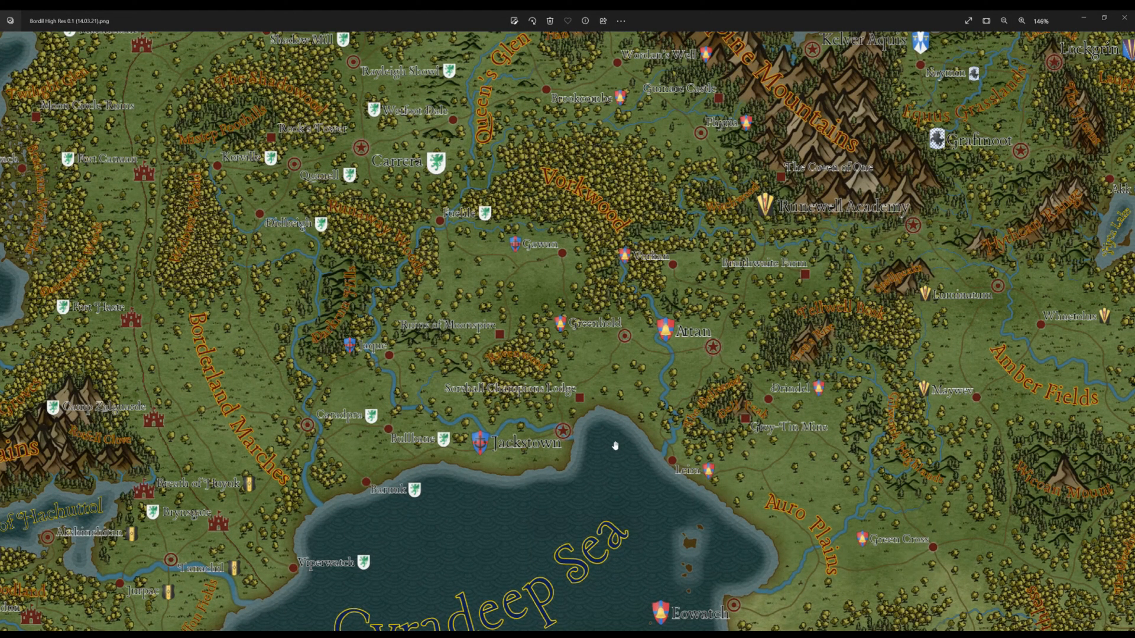
pyautogui.moveTo(635, 364); pyautogui.dragTo(580, 568)
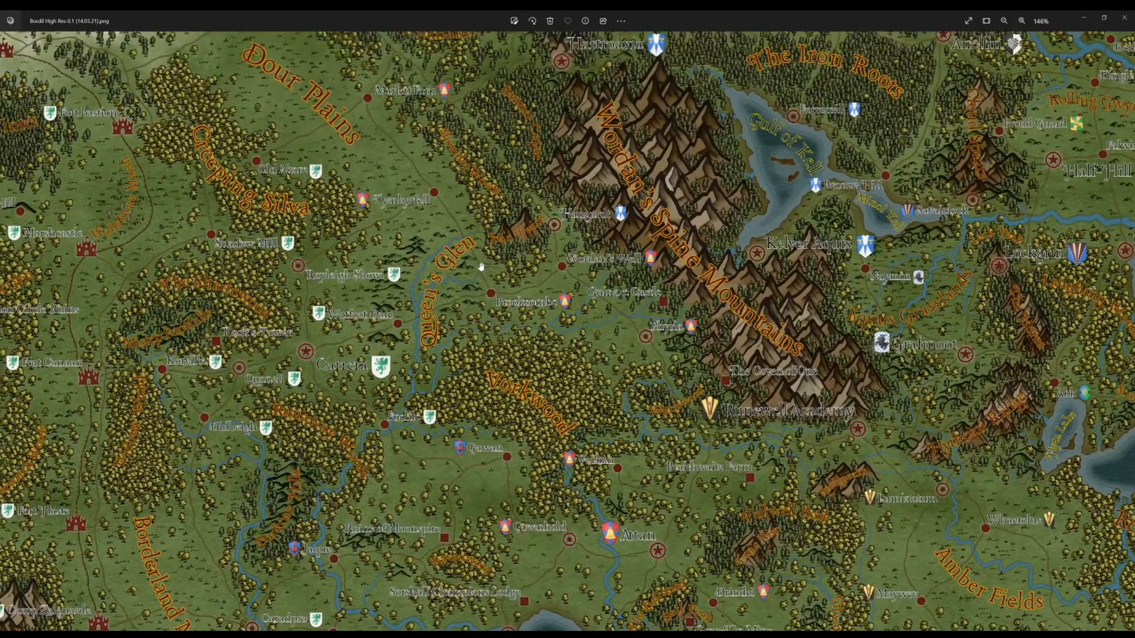
pyautogui.moveTo(458, 217); pyautogui.dragTo(728, 637)
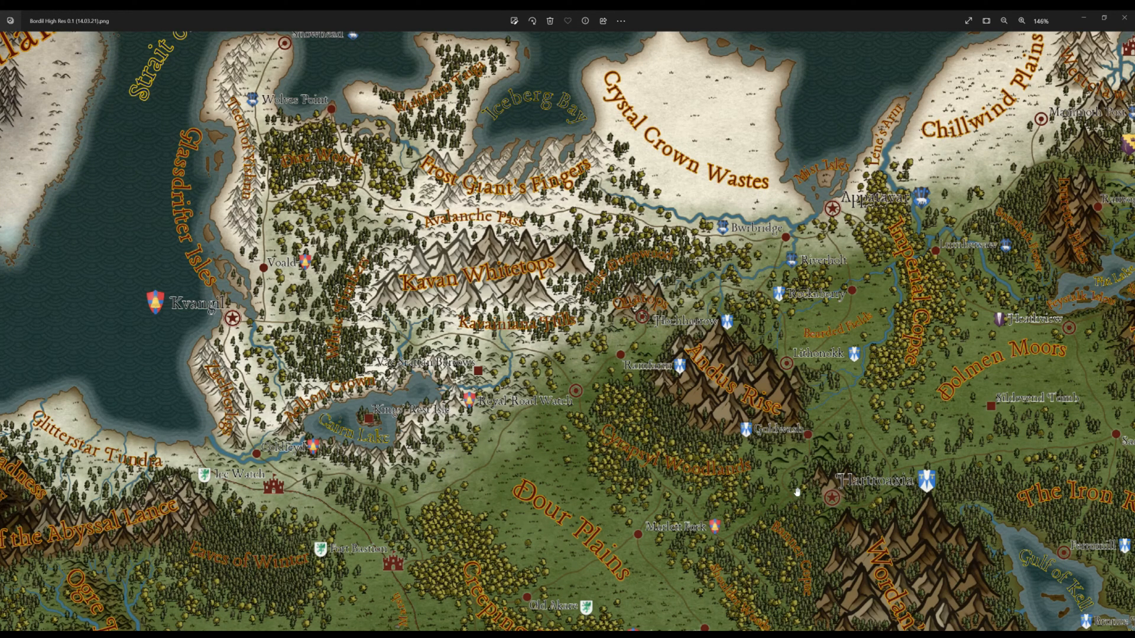
pyautogui.moveTo(797, 492); pyautogui.dragTo(261, 271)
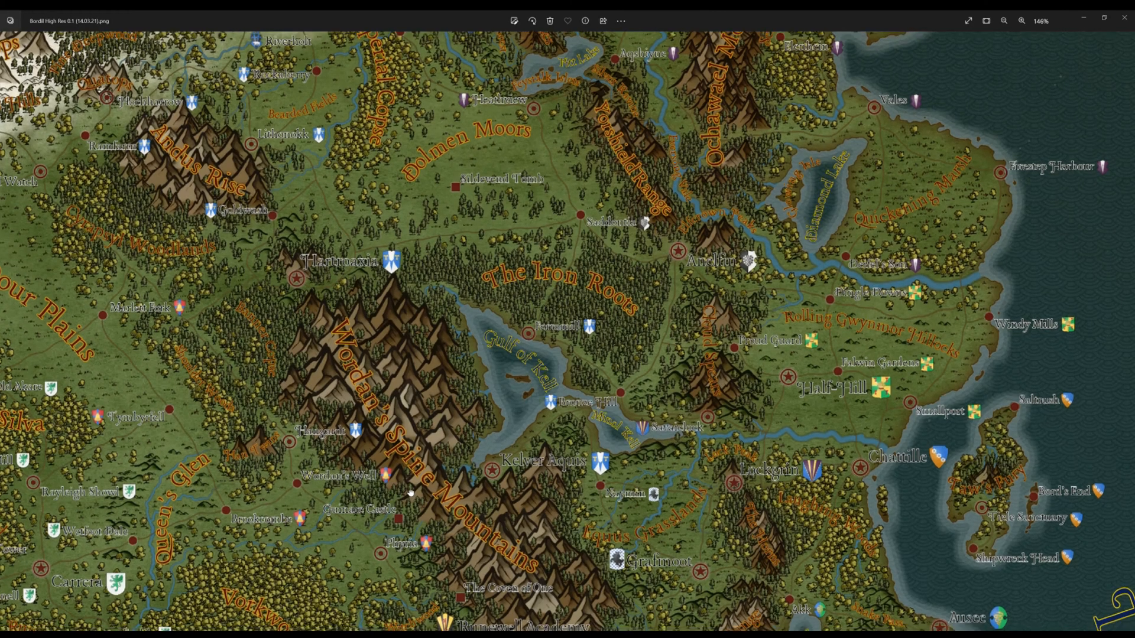
pyautogui.moveTo(410, 474); pyautogui.dragTo(373, 250)
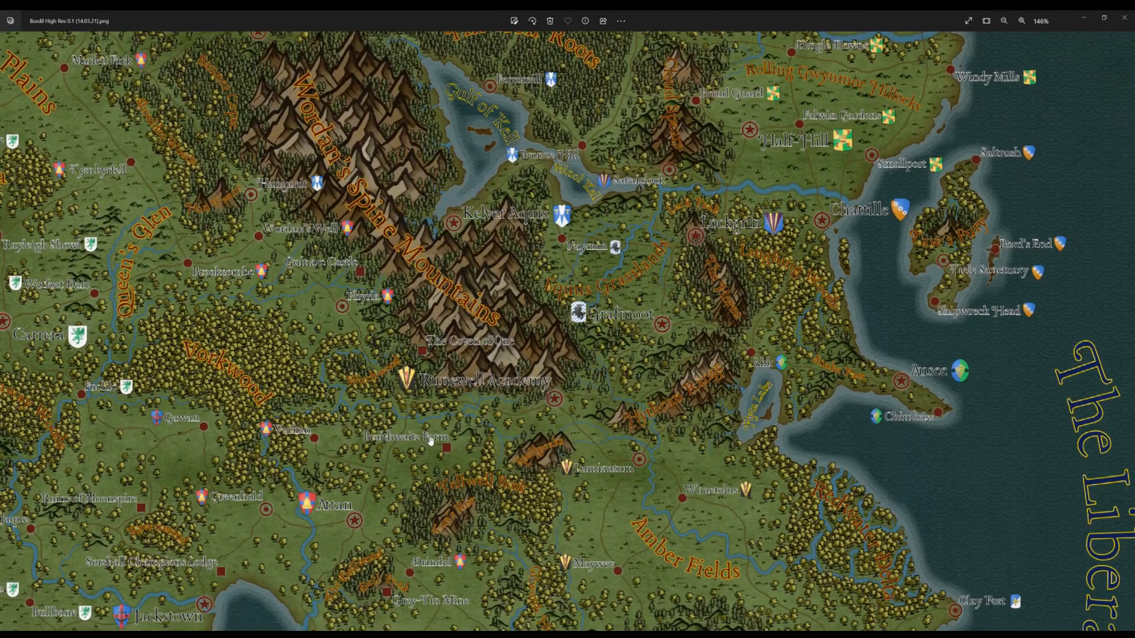
pyautogui.moveTo(435, 486); pyautogui.dragTo(390, 213)
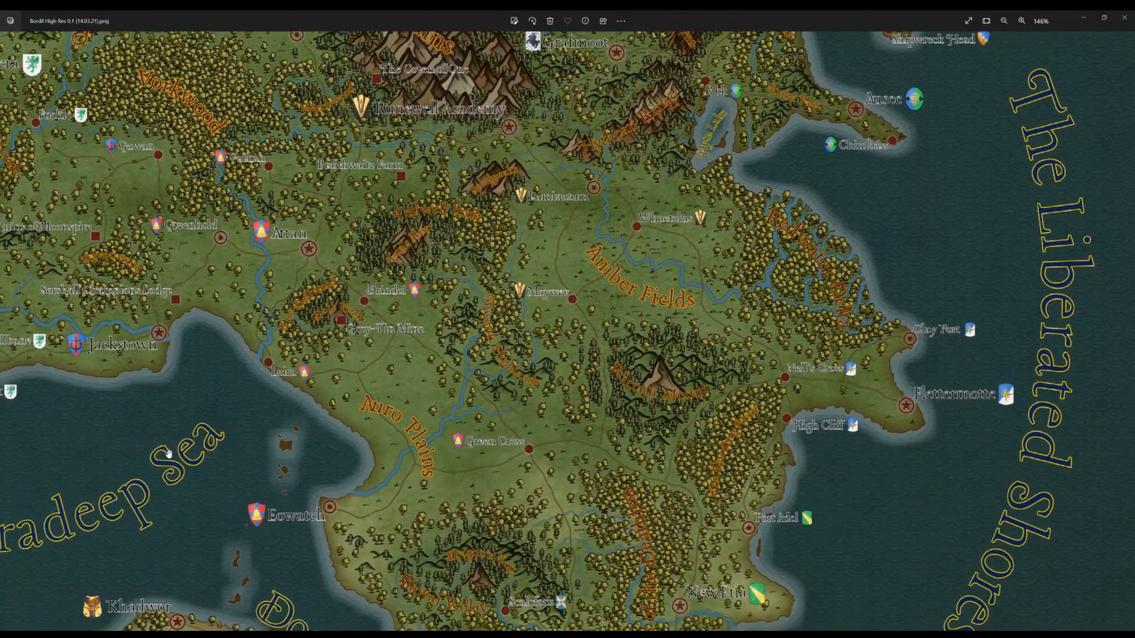
# - Examine the southern and western lands of Bordil, from the Dos Vefrus Strait and Alaz Desert to Lake of Weeds and the Spirit Sea
pyautogui.moveTo(156, 462); pyautogui.dragTo(234, 224)
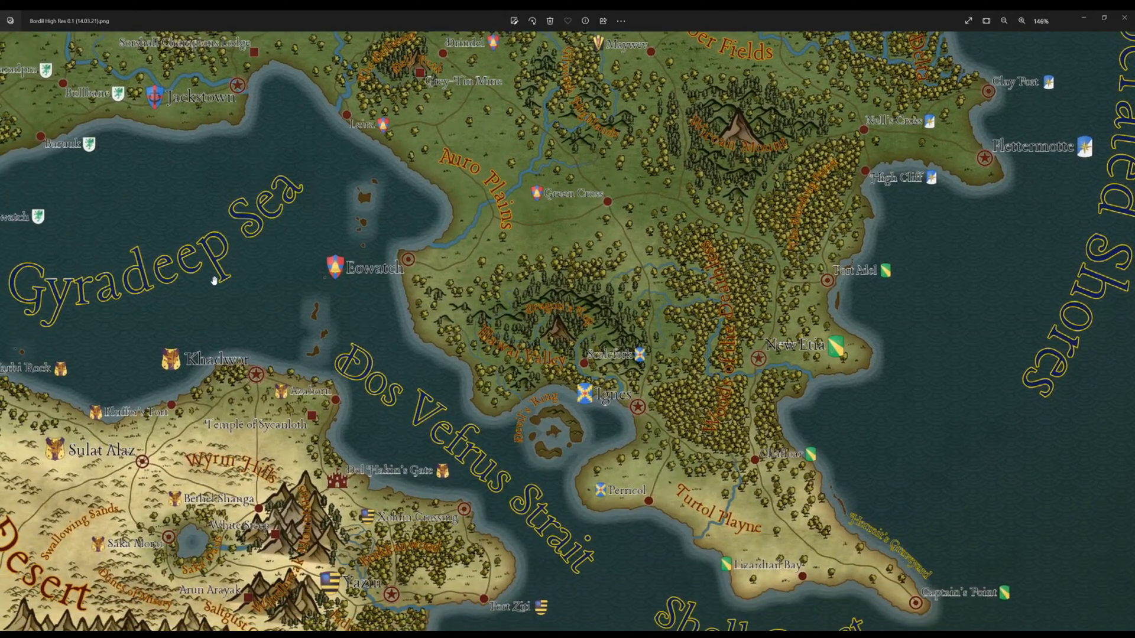
pyautogui.moveTo(195, 325); pyautogui.dragTo(574, 226)
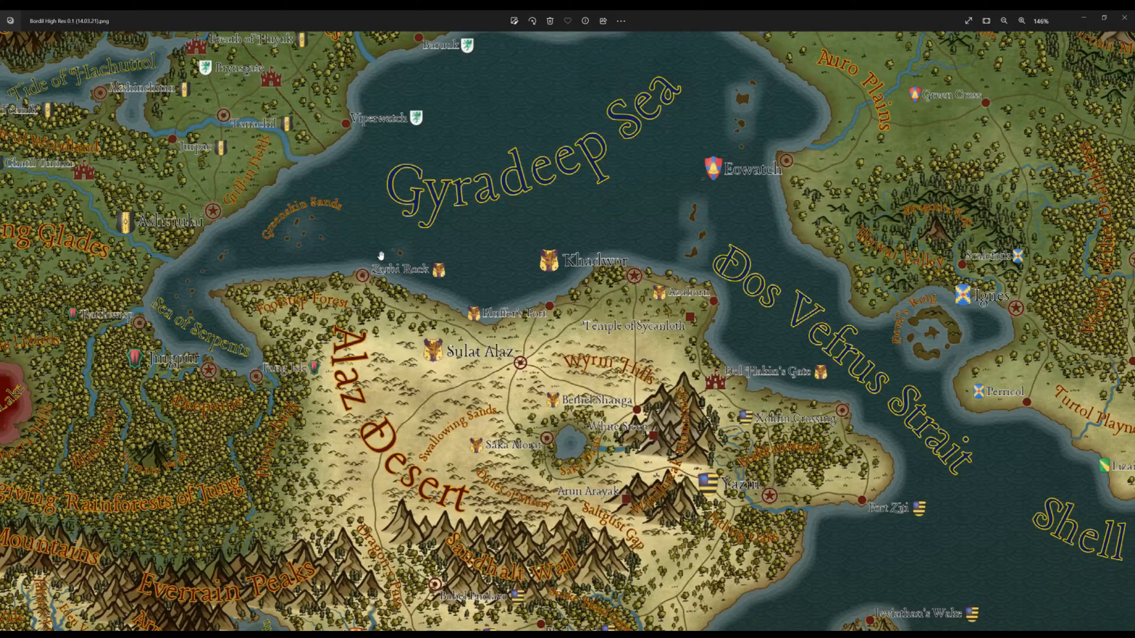
pyautogui.moveTo(273, 391); pyautogui.dragTo(405, 147)
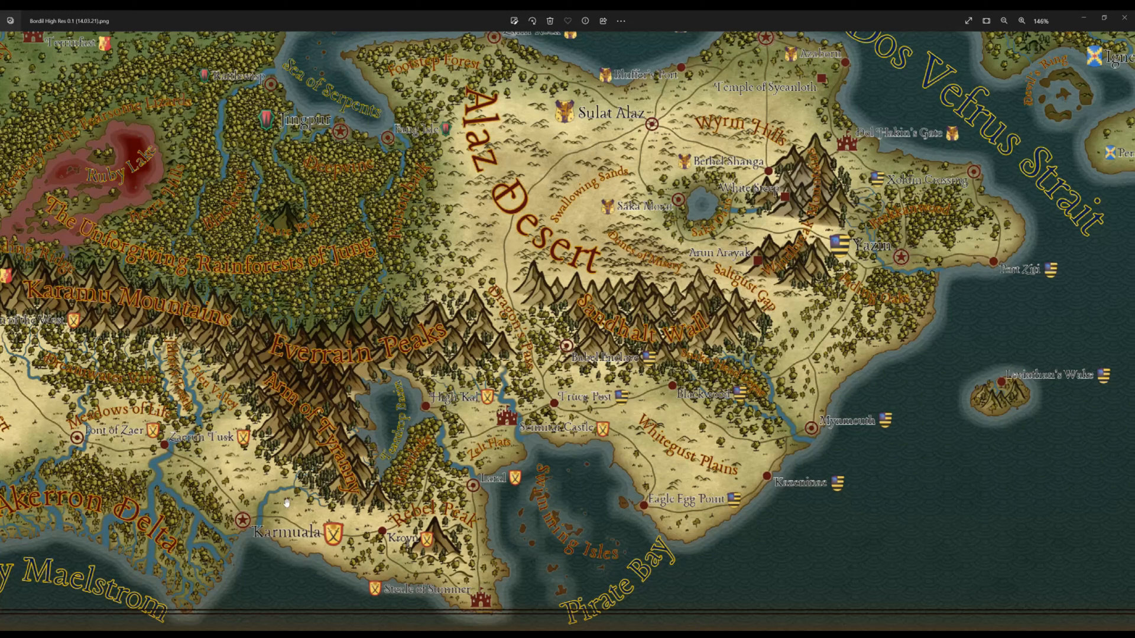
pyautogui.moveTo(286, 502); pyautogui.dragTo(672, 590)
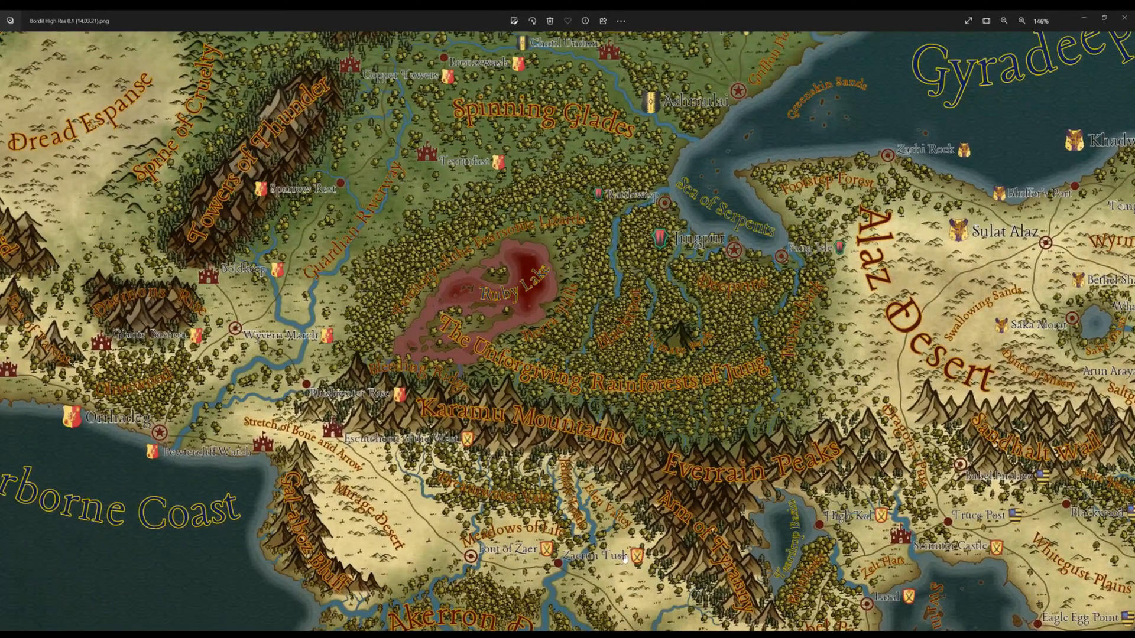
pyautogui.moveTo(353, 284); pyautogui.dragTo(710, 636)
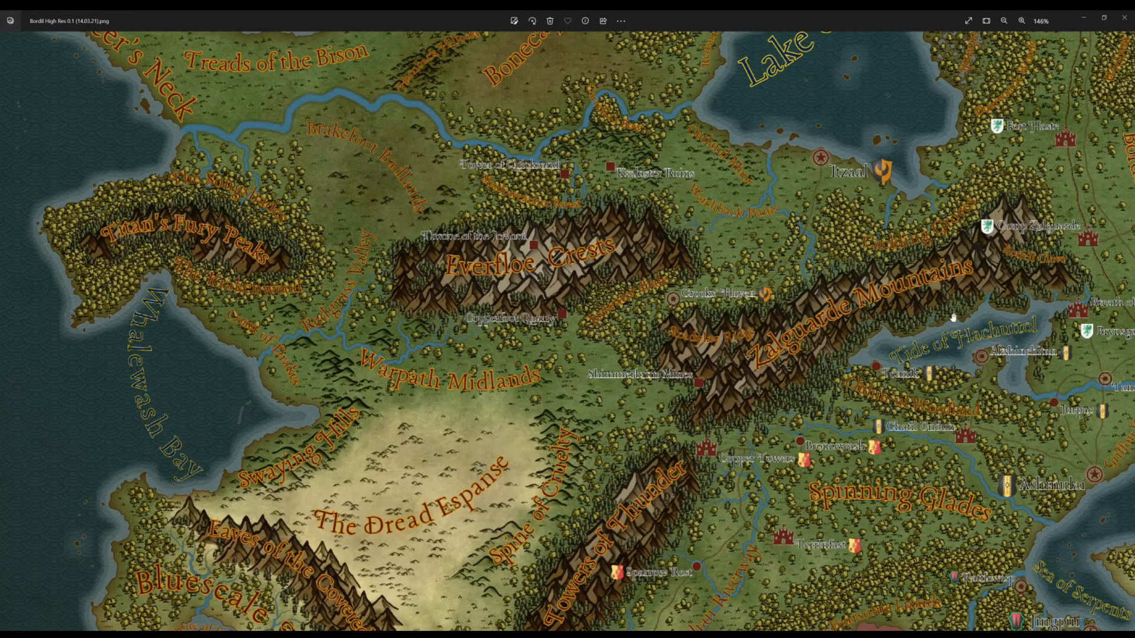
pyautogui.moveTo(952, 317); pyautogui.dragTo(1064, 637)
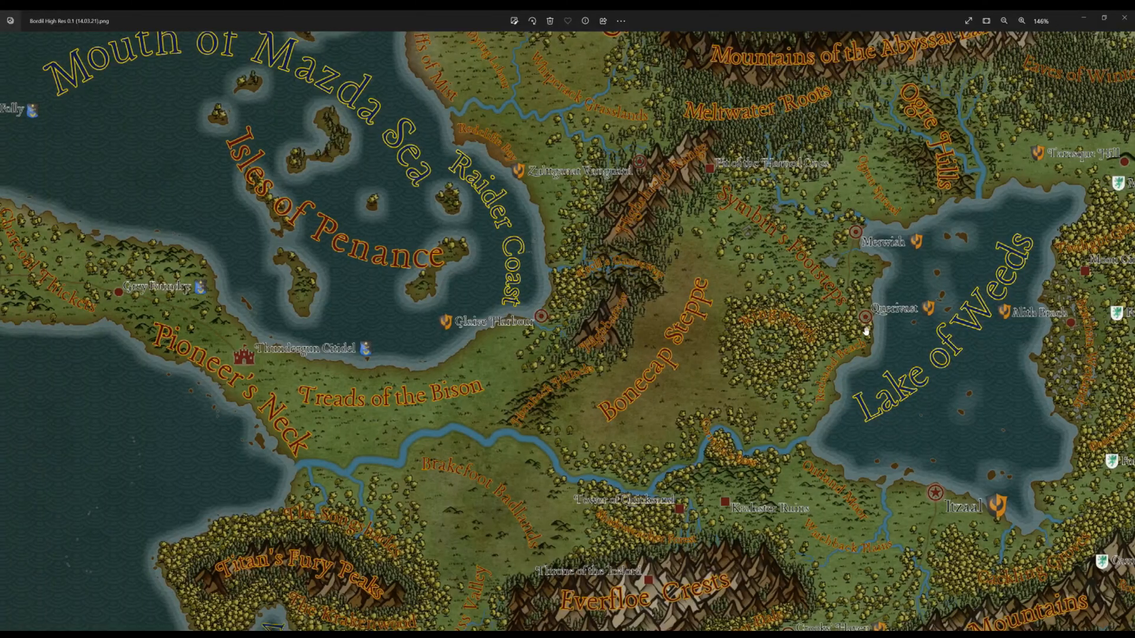
pyautogui.moveTo(851, 283); pyautogui.dragTo(862, 552)
pyautogui.moveTo(965, 220); pyautogui.dragTo(674, 569)
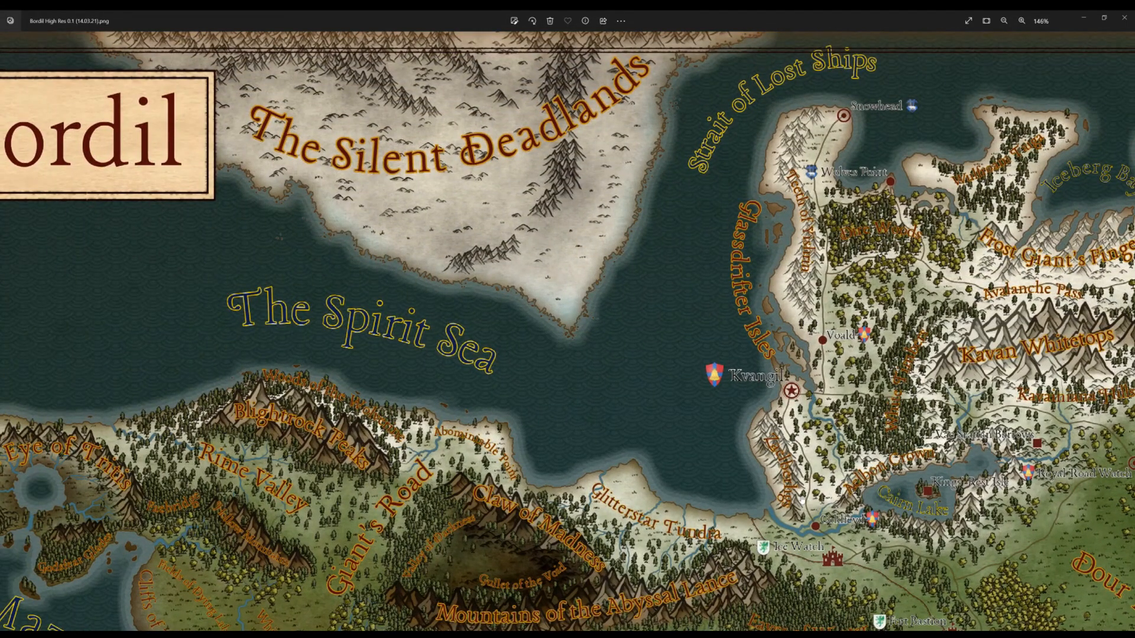
# - Examine northeastern Bordil and the Peoples of Bordil heraldry legend beside the map
pyautogui.scroll(-4, 802, 498)
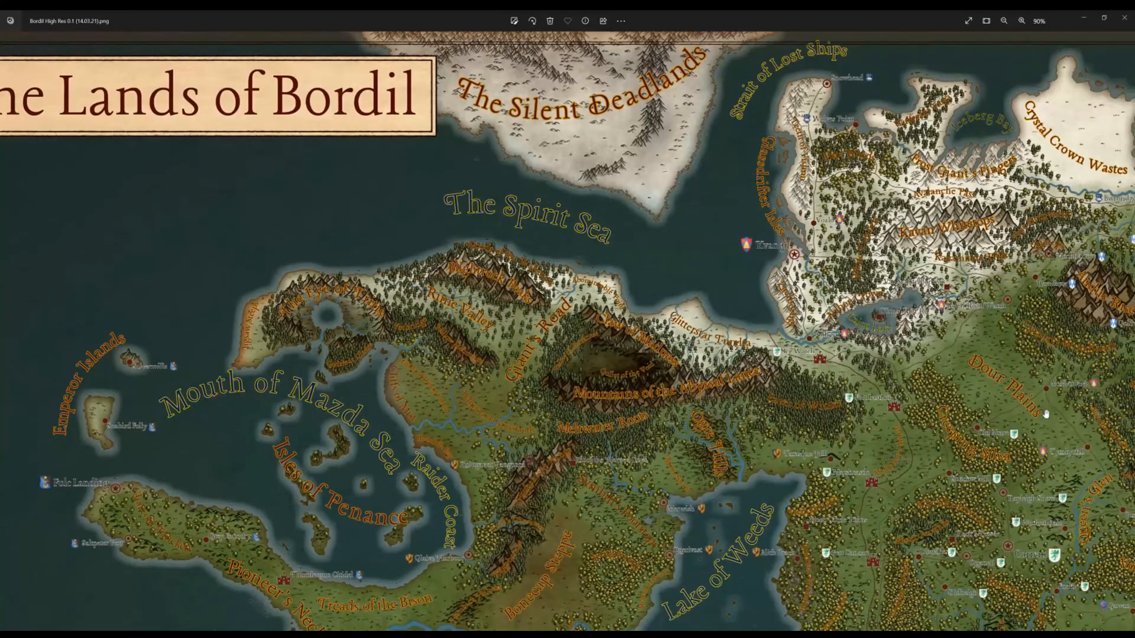
pyautogui.moveTo(1045, 414); pyautogui.dragTo(498, 353)
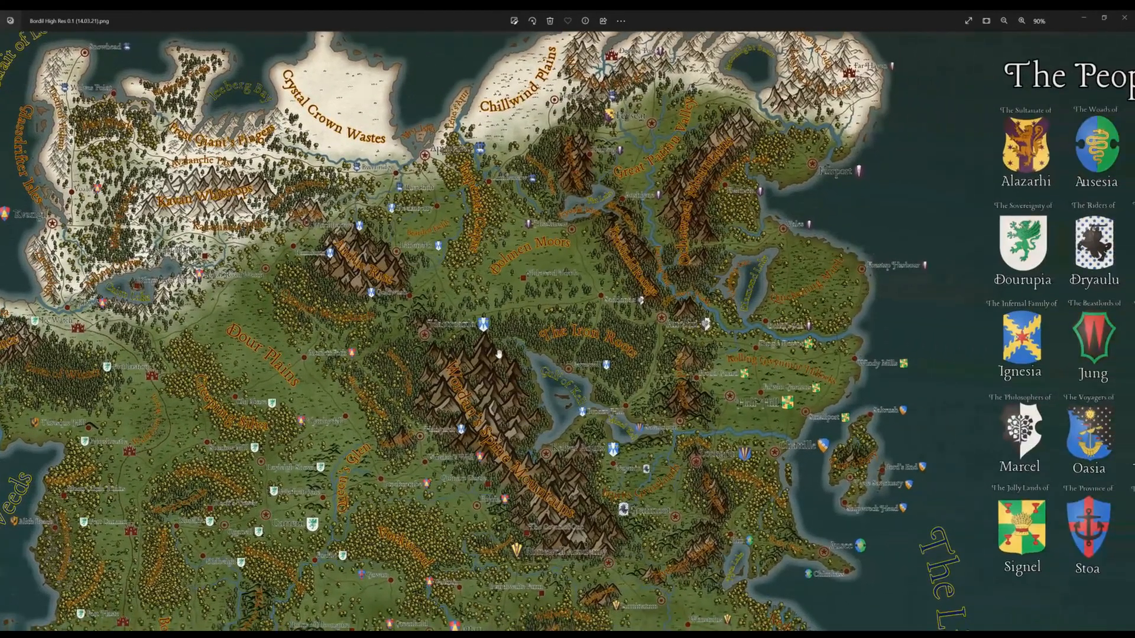
pyautogui.moveTo(892, 326); pyautogui.dragTo(412, 310)
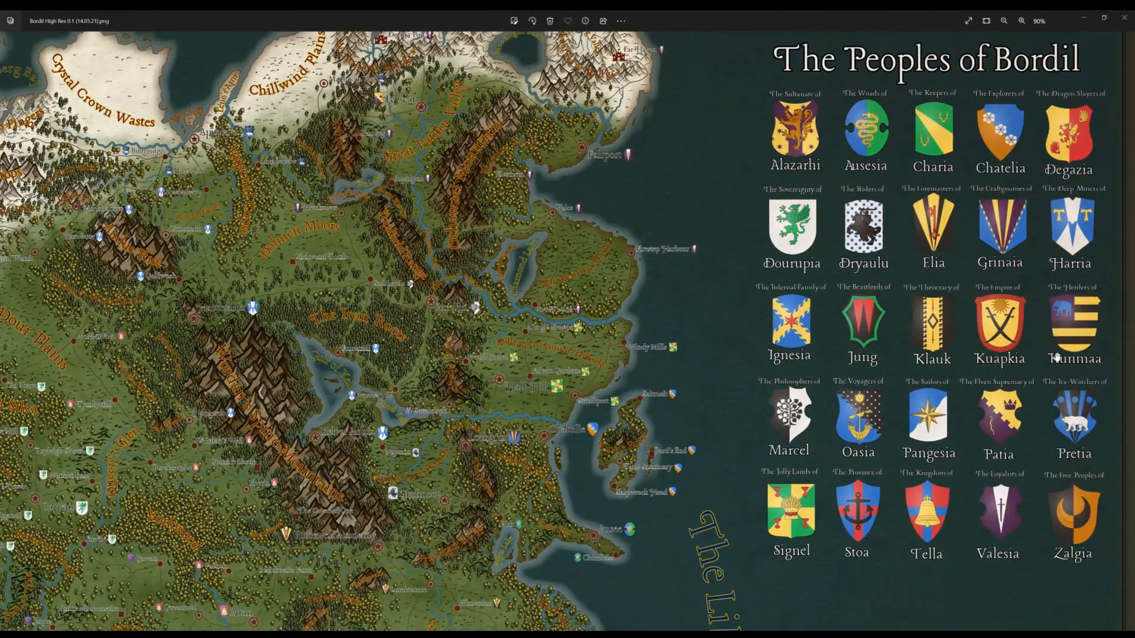
pyautogui.scroll(2, 1056, 357)
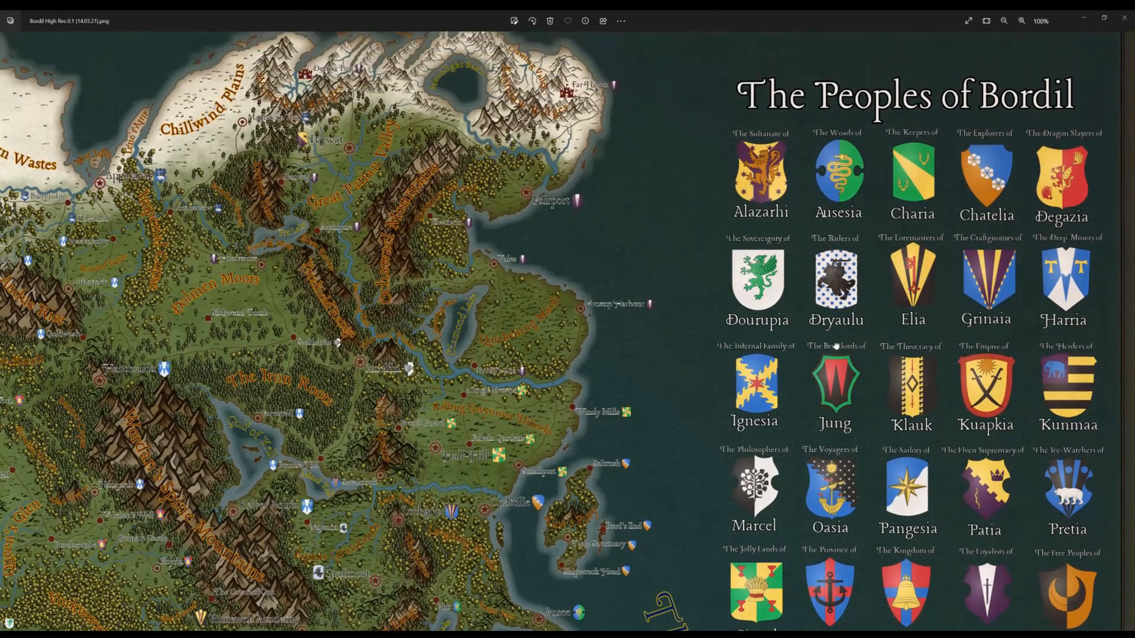
pyautogui.moveTo(836, 346); pyautogui.dragTo(808, 312)
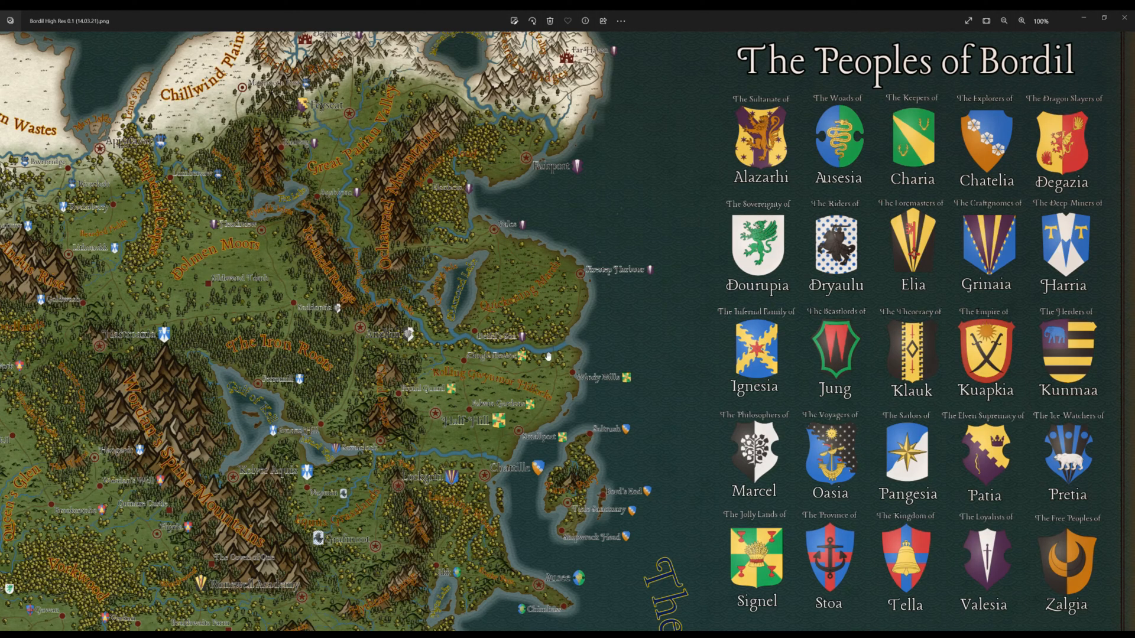
pyautogui.scroll(-2, 480, 362)
pyautogui.scroll(-5, 479, 362)
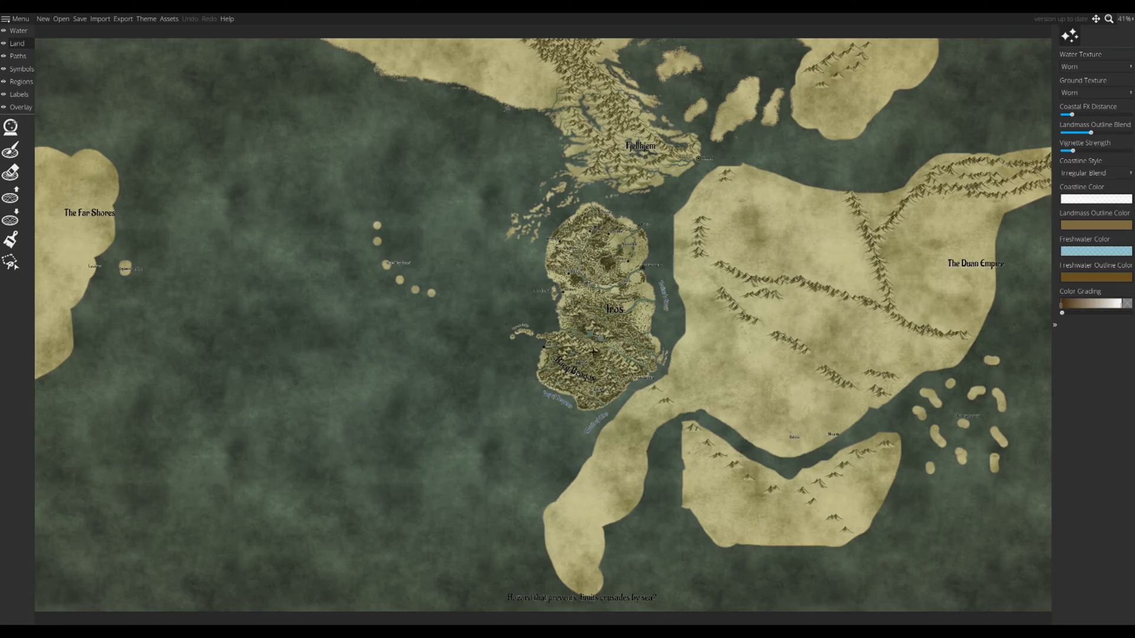
# - In Wonderdraft, examine the island of Iros with Raeg Brogos and the mountainous land of Fjellhjem
pyautogui.scroll(2, 611, 337)
pyautogui.scroll(5, 611, 337)
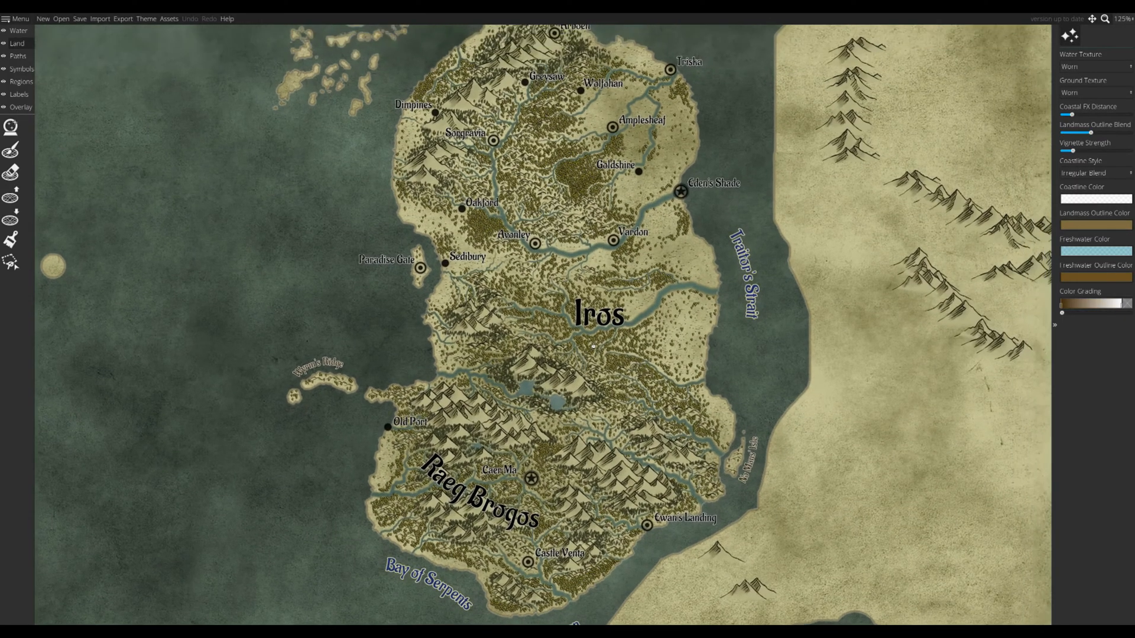
pyautogui.moveTo(593, 346); pyautogui.dragTo(622, 297)
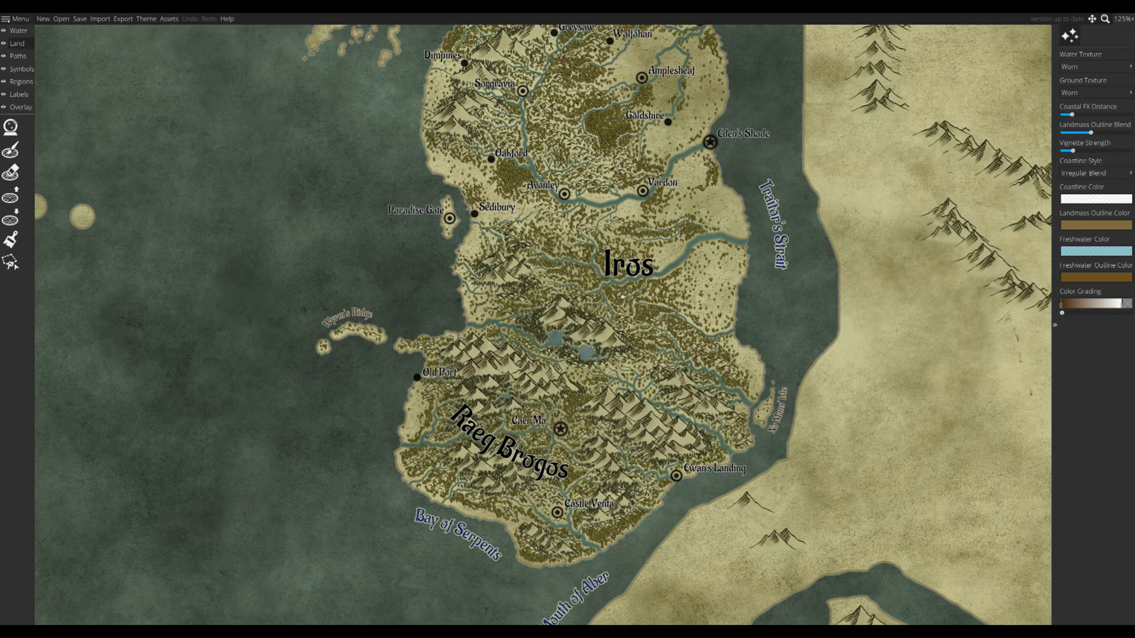
pyautogui.scroll(-4, 624, 299)
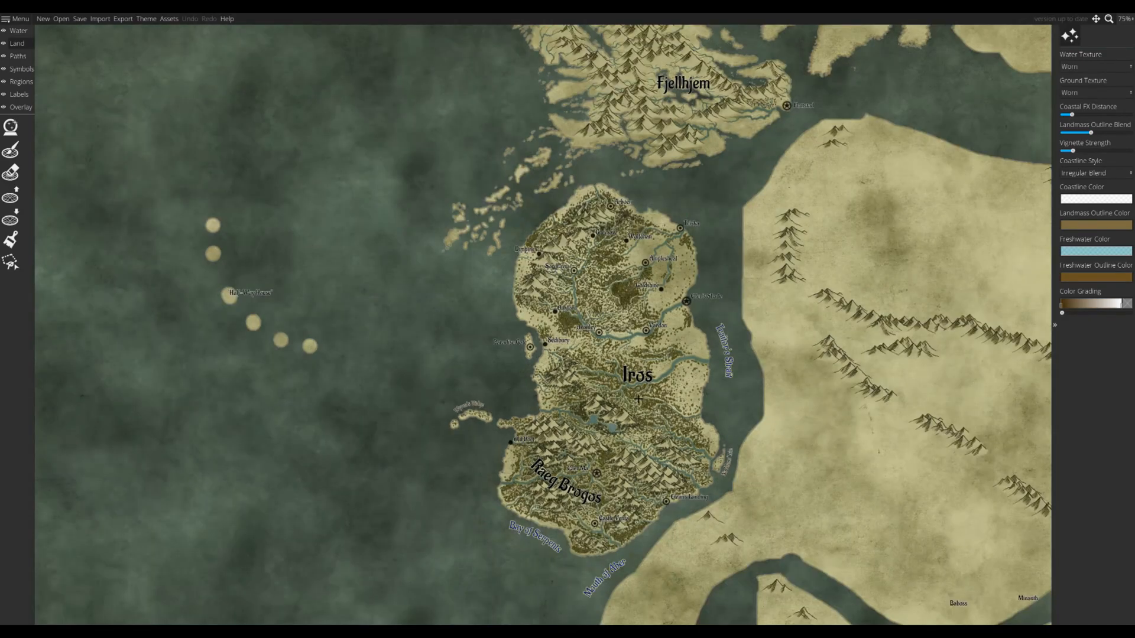
pyautogui.scroll(-1, 638, 399)
pyautogui.moveTo(646, 219); pyautogui.dragTo(566, 435)
pyautogui.scroll(5, 566, 435)
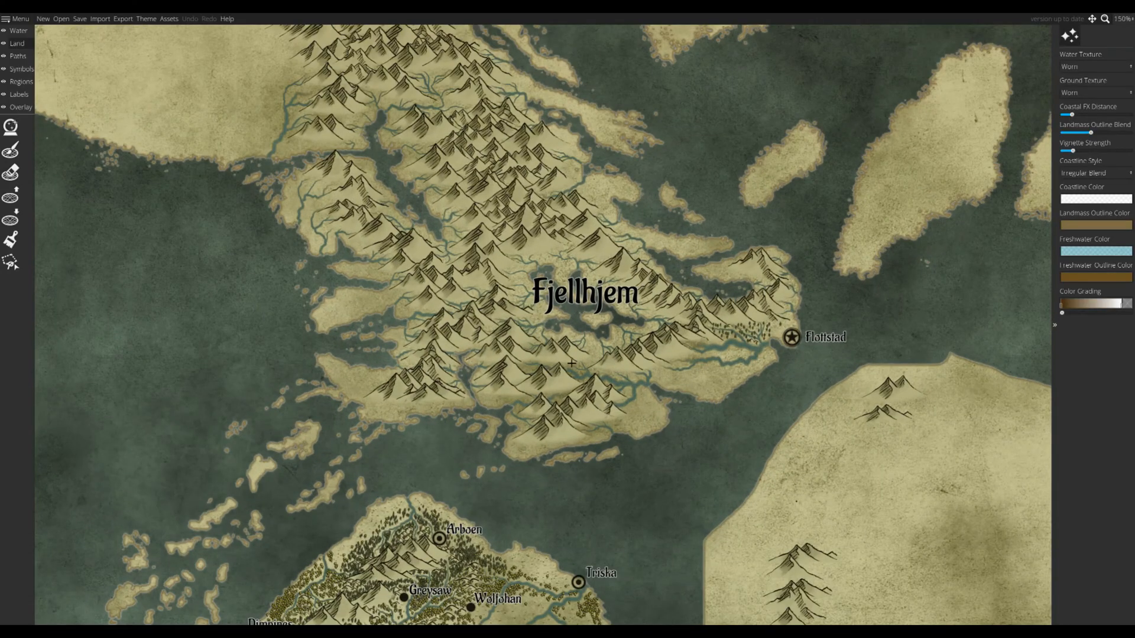
pyautogui.moveTo(554, 355); pyautogui.dragTo(585, 422)
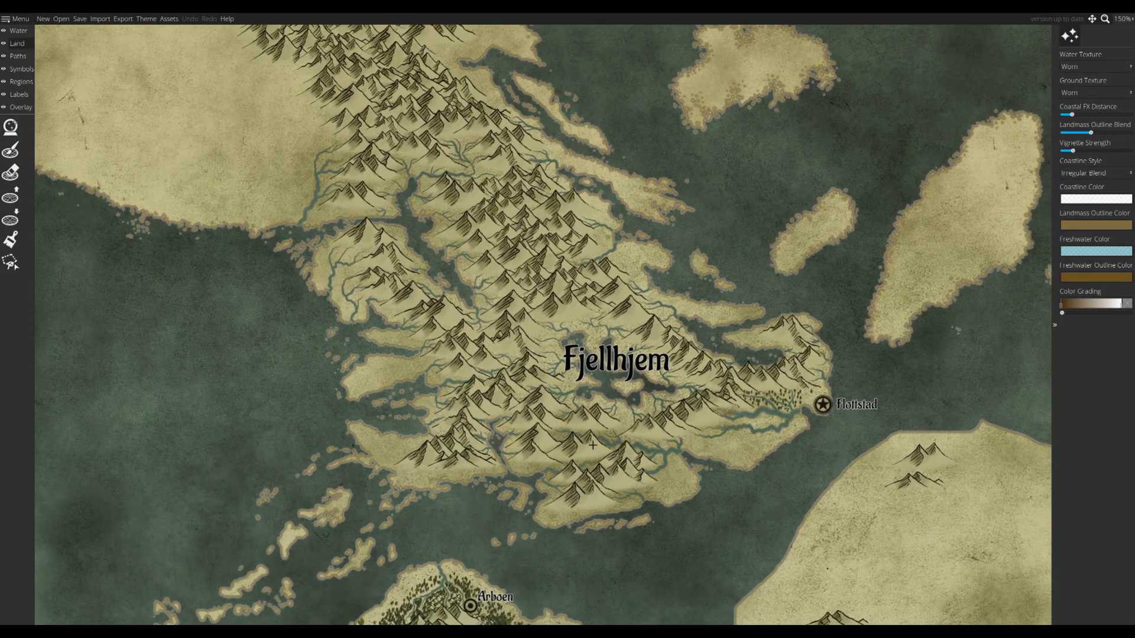
# - Examine the Duan Empire, its southern lands and eastern archipelago, and the western islands up to The Far Shores
pyautogui.scroll(-5, 593, 445)
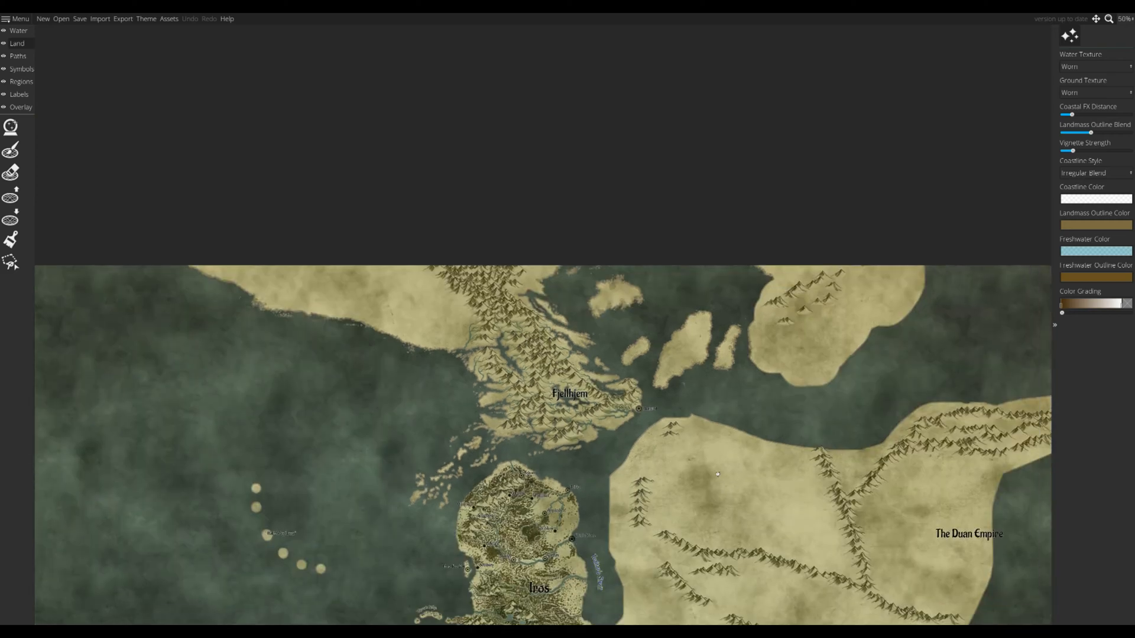
pyautogui.moveTo(717, 474); pyautogui.dragTo(484, 278)
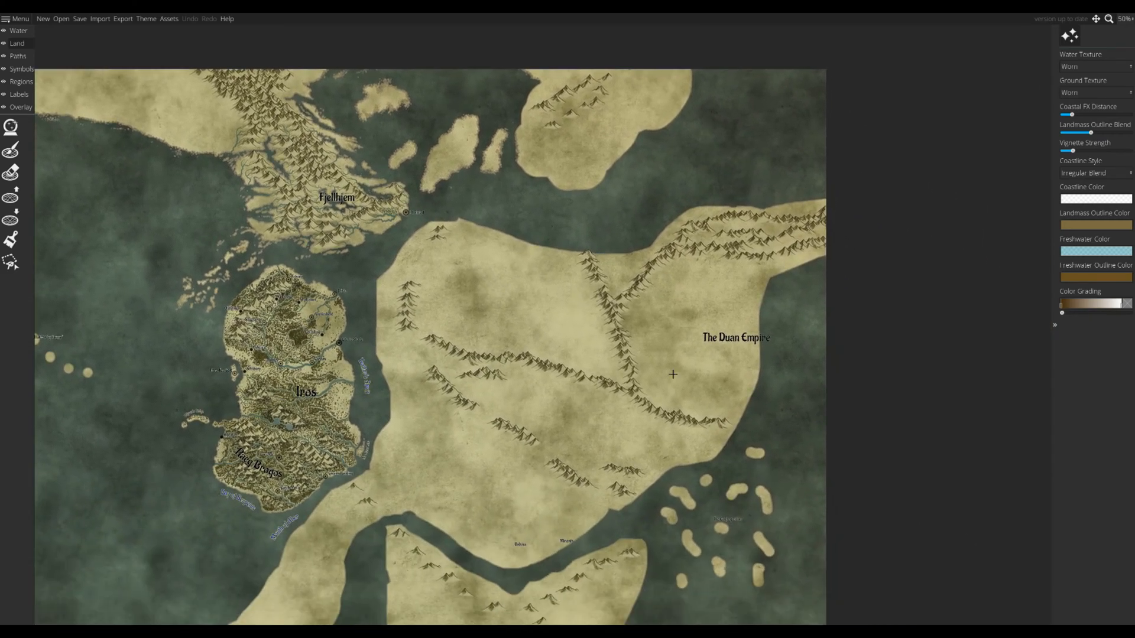
pyautogui.scroll(1, 672, 374)
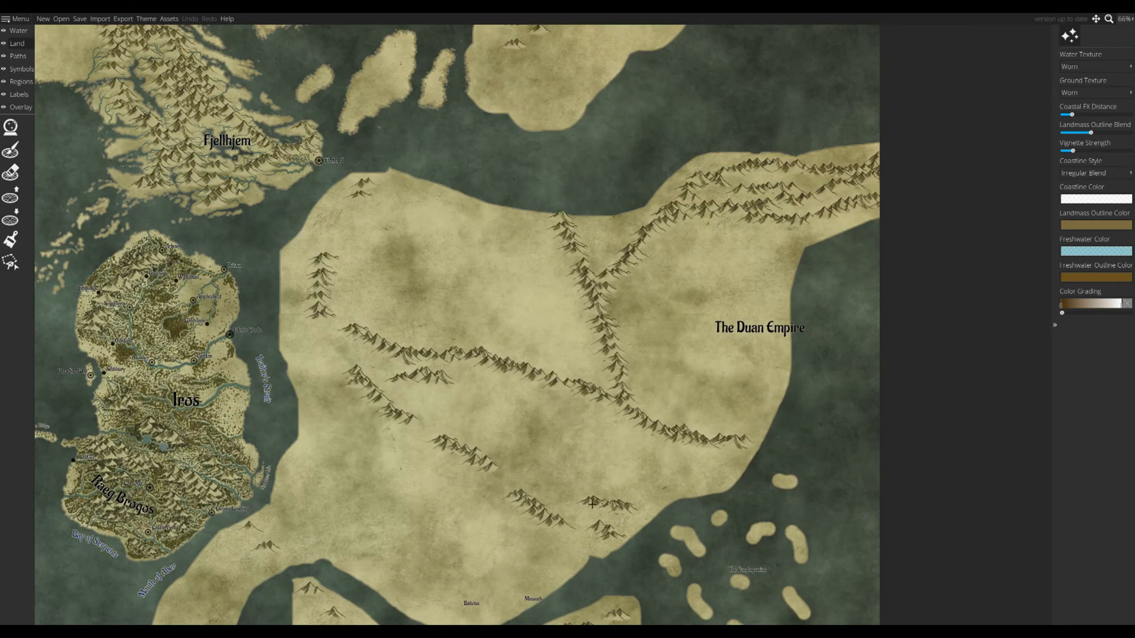
pyautogui.moveTo(486, 542); pyautogui.dragTo(517, 313)
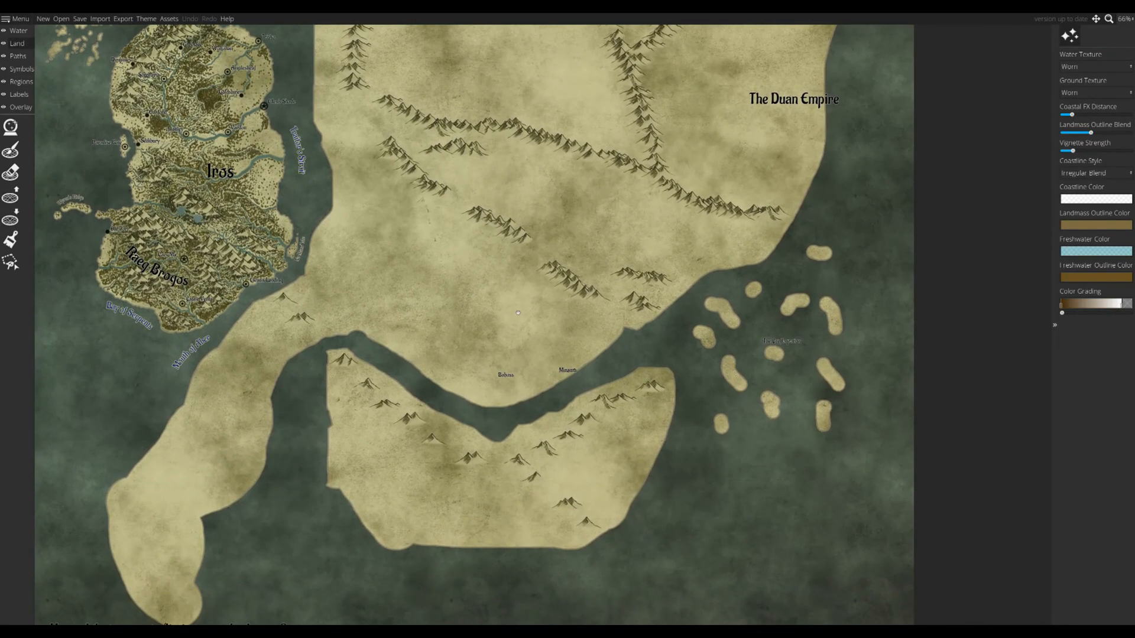
pyautogui.scroll(1, 659, 368)
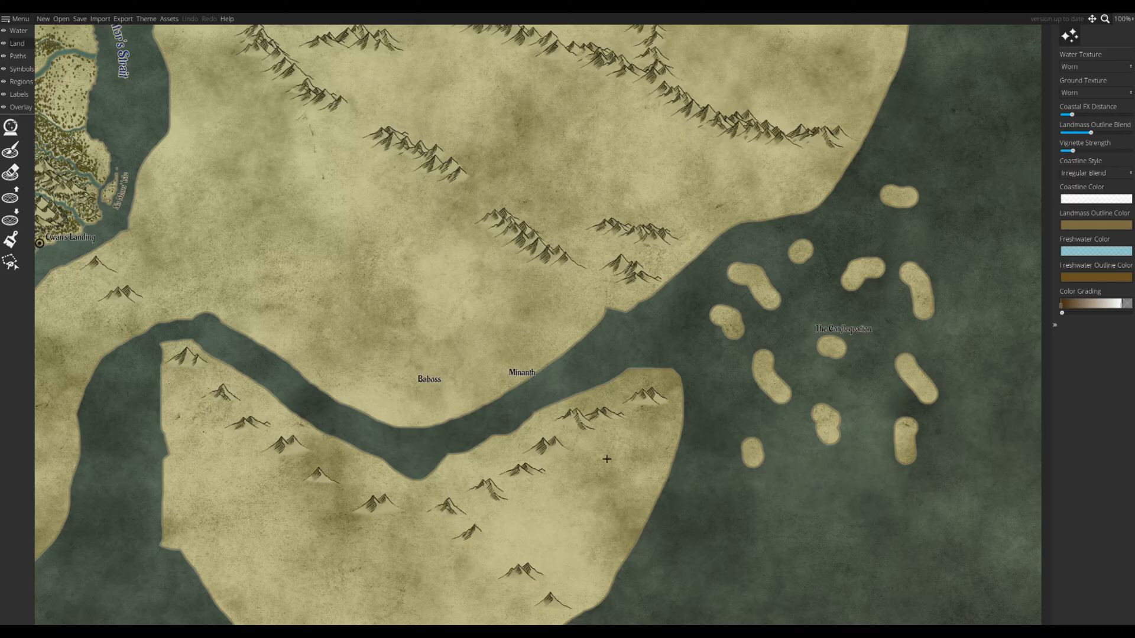
pyautogui.scroll(-2, 607, 459)
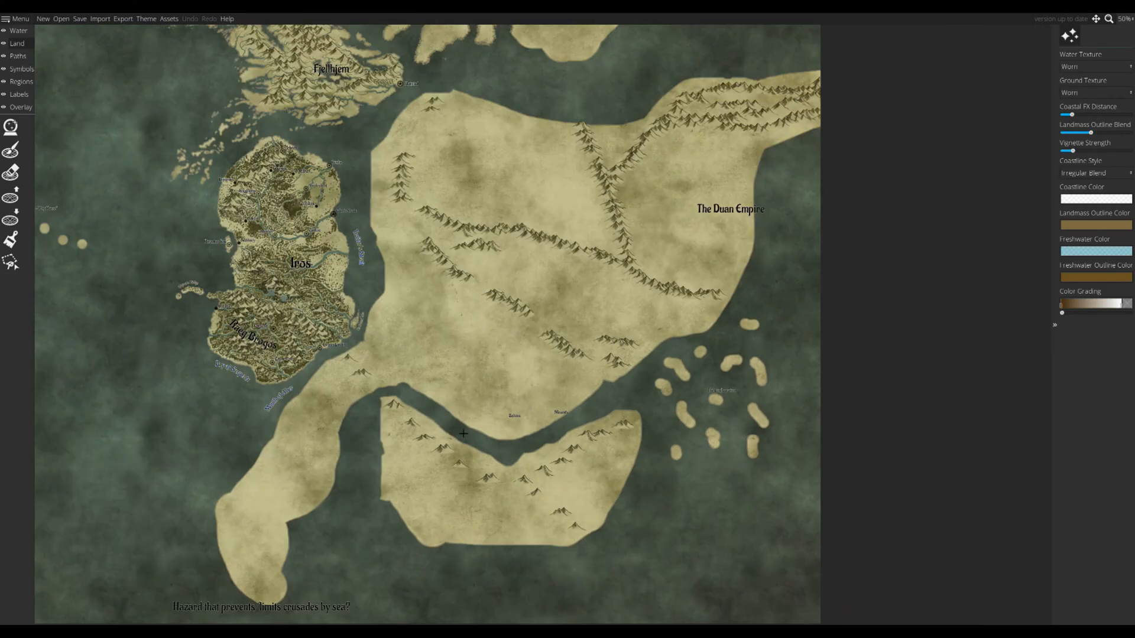
pyautogui.moveTo(170, 374); pyautogui.dragTo(605, 493)
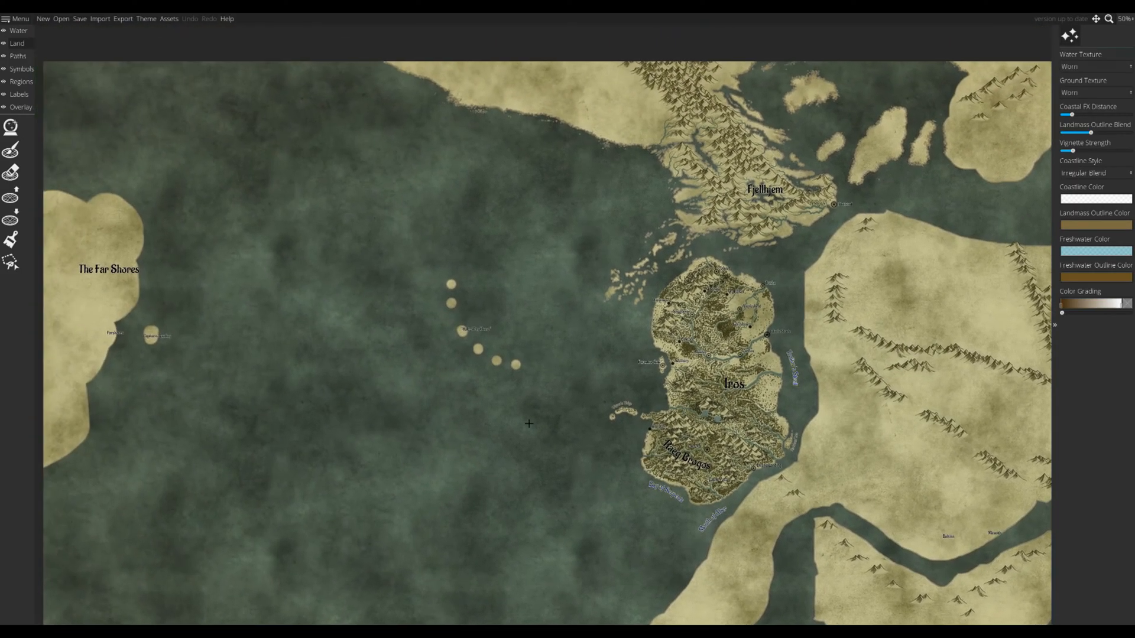
pyautogui.scroll(2, 446, 350)
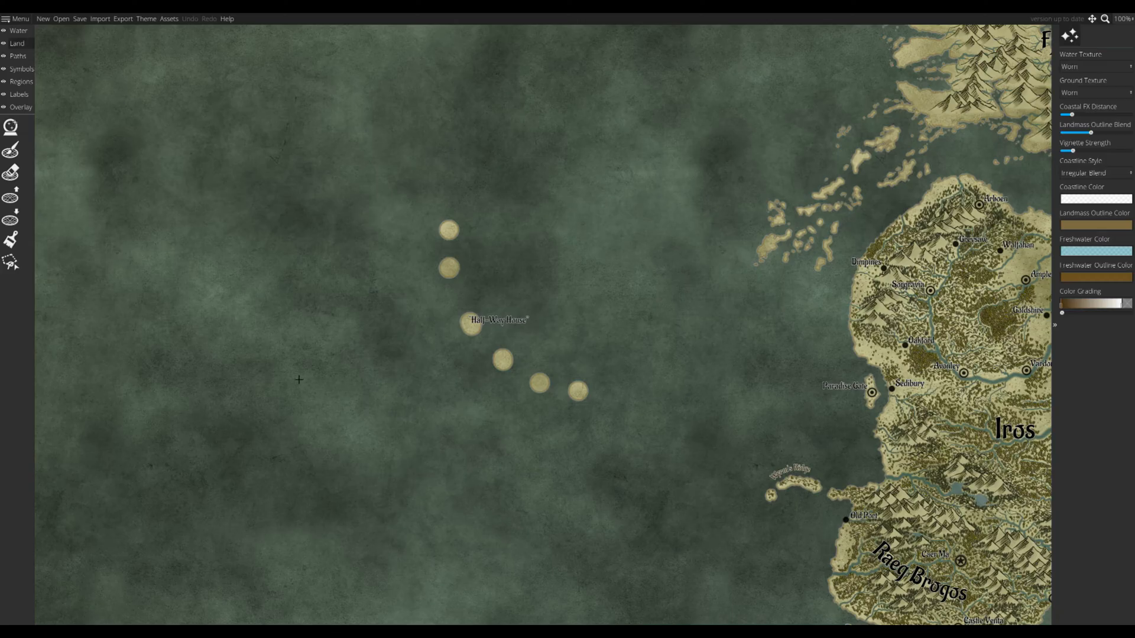
pyautogui.moveTo(258, 369); pyautogui.dragTo(795, 428)
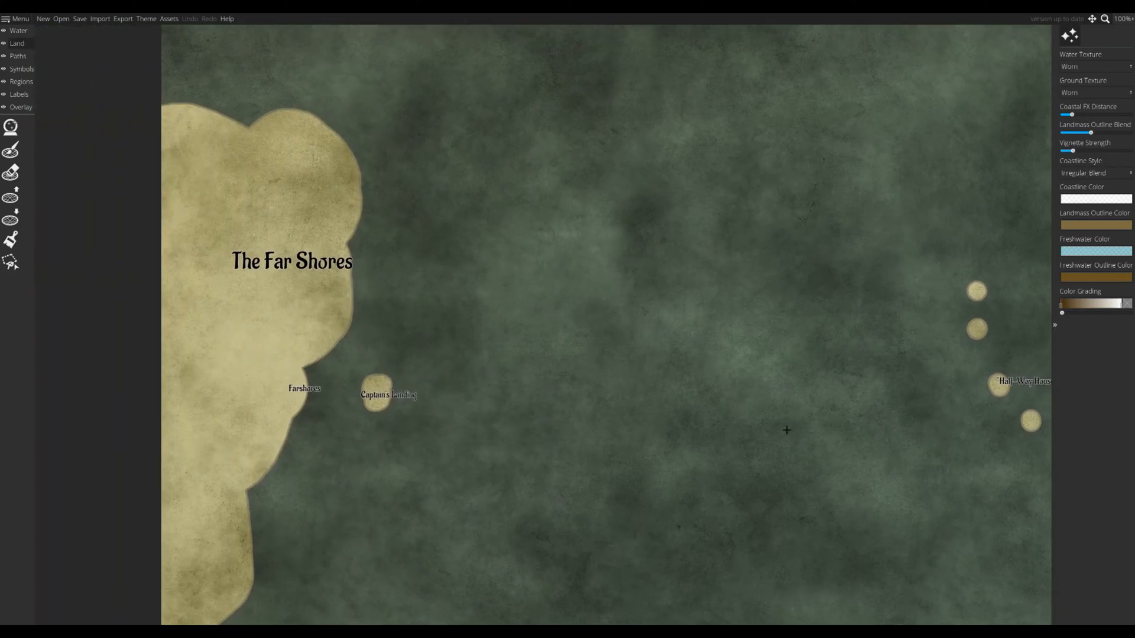
# - Examine The Far Shores, the whole Iros world map and the southern peninsula with its note about crusades by sea
pyautogui.moveTo(451, 502); pyautogui.dragTo(474, 448)
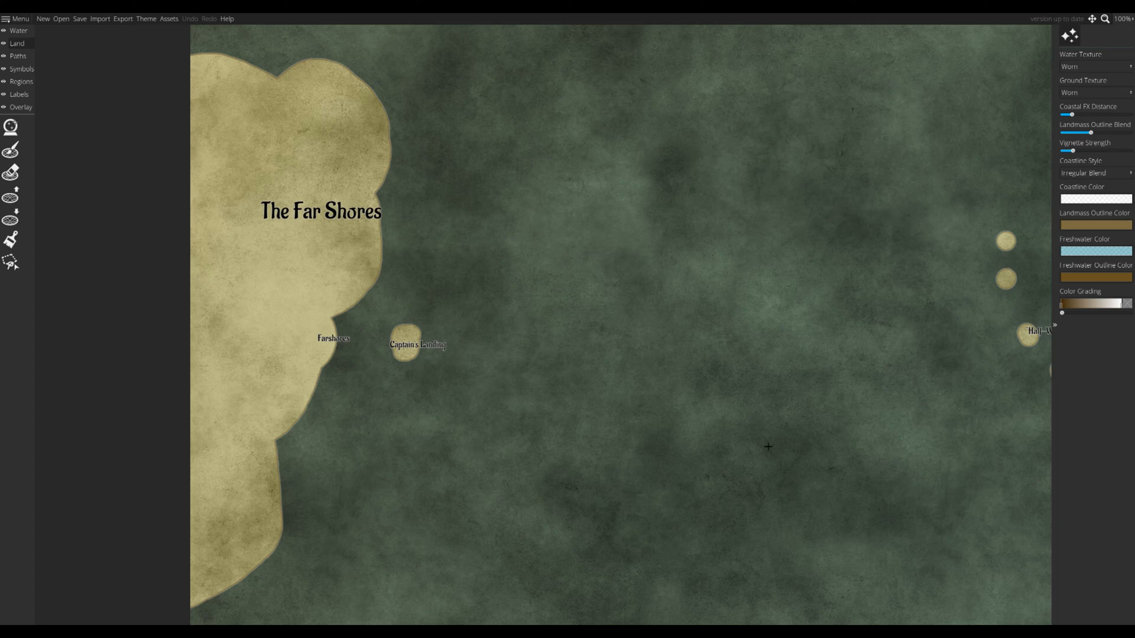
pyautogui.scroll(-5, 767, 446)
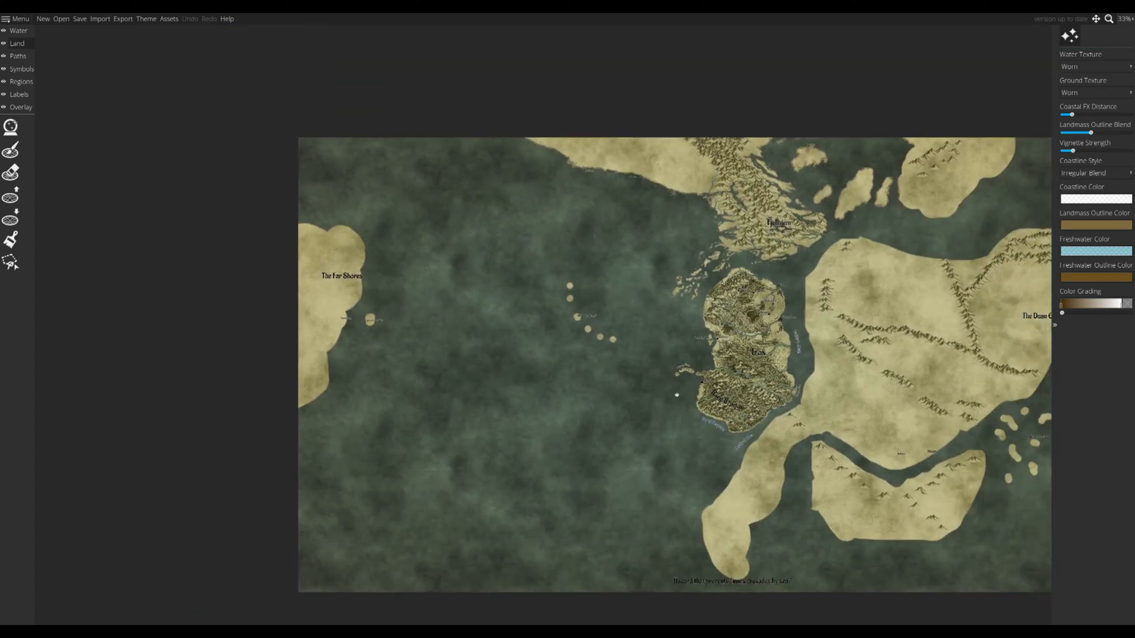
pyautogui.moveTo(676, 394); pyautogui.dragTo(564, 352)
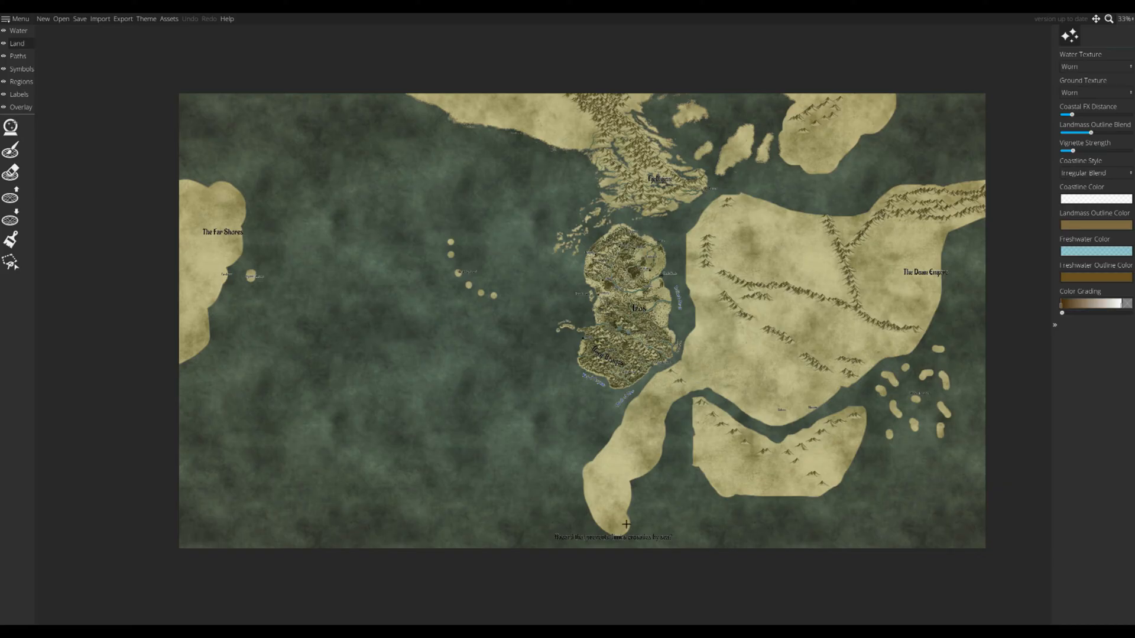
pyautogui.scroll(5, 626, 524)
pyautogui.scroll(1, 605, 442)
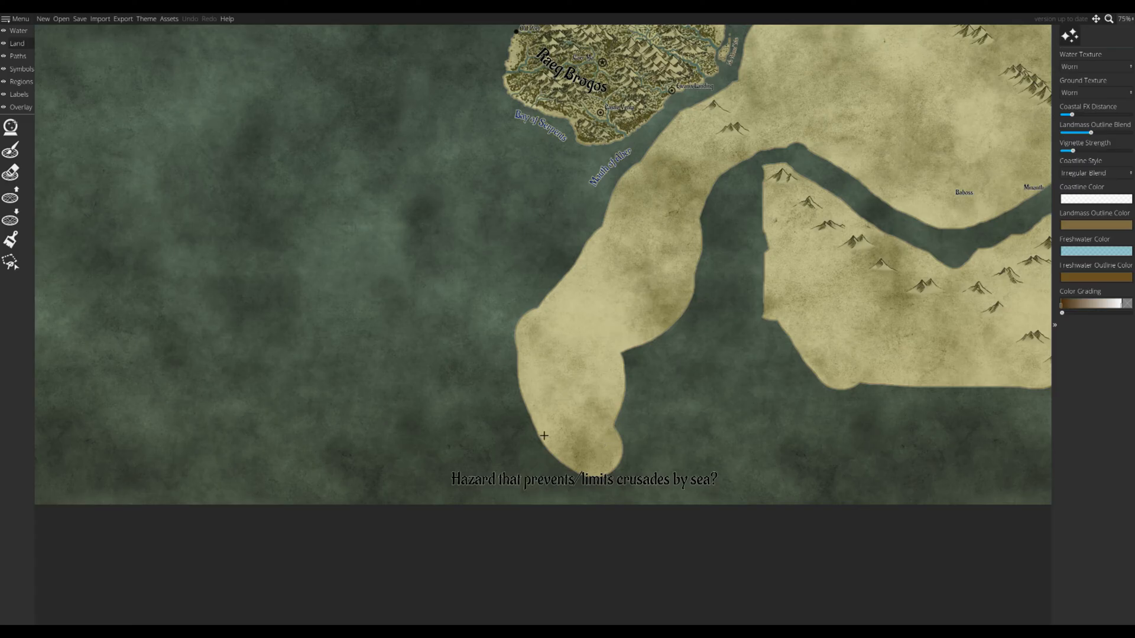
pyautogui.moveTo(713, 200); pyautogui.dragTo(692, 564)
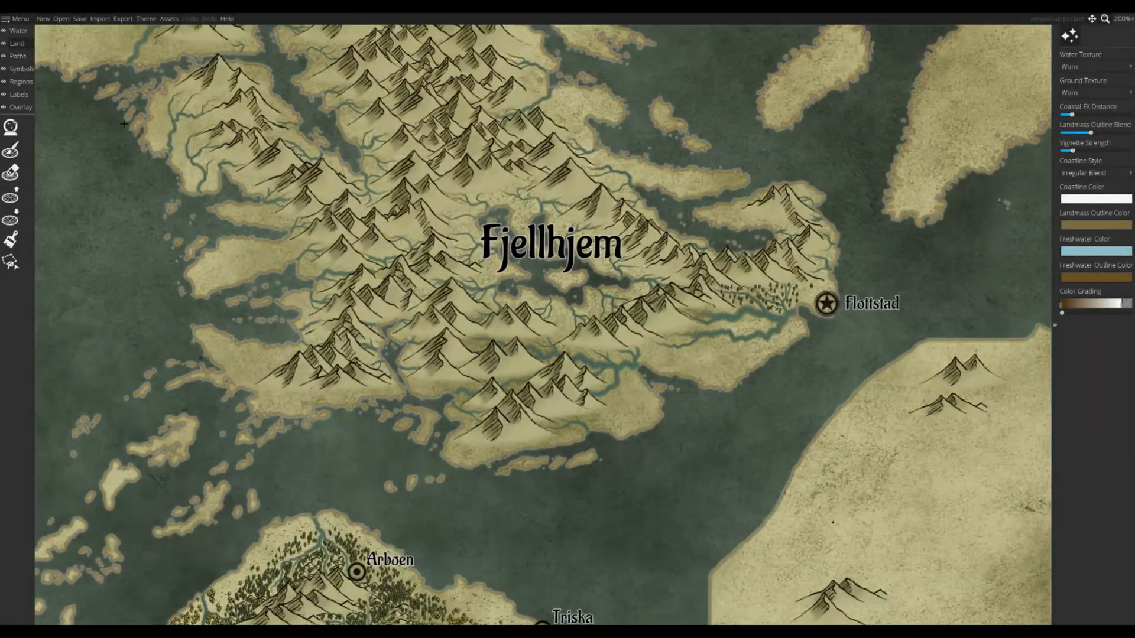
# - Place low hill symbols at the foot of the mountains along Fjellhjem's southern coast and southwestern peninsula
pyautogui.click(10, 171)
pyautogui.click(1074, 217)
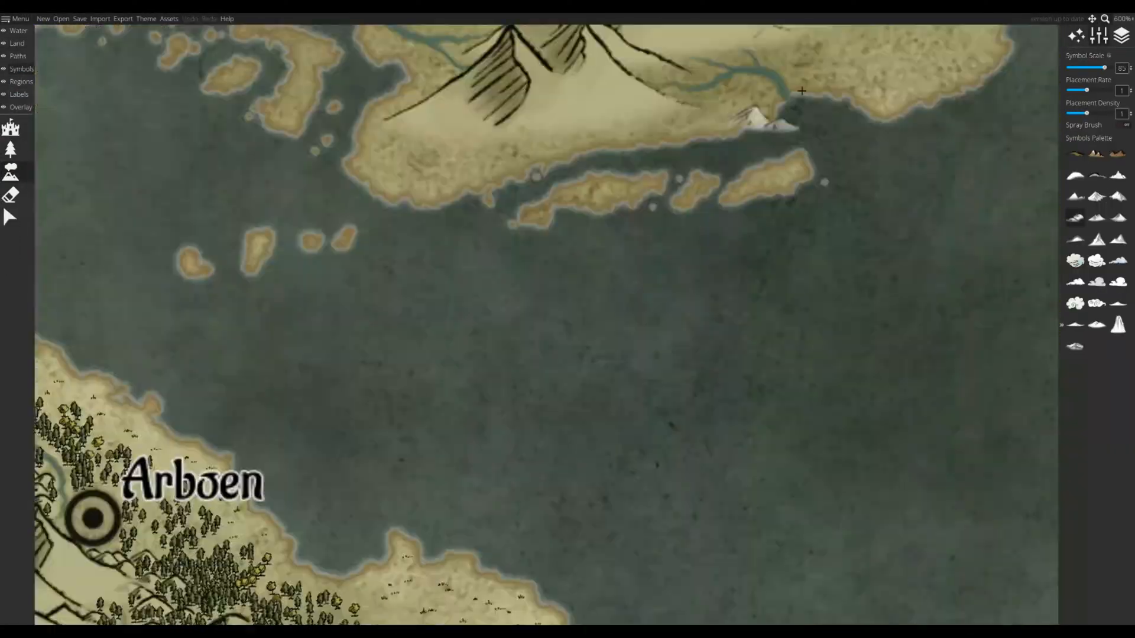
pyautogui.moveTo(555, 332)
pyautogui.mouseDown()
pyautogui.moveTo(645, 334)
pyautogui.moveTo(711, 353)
pyautogui.mouseUp()
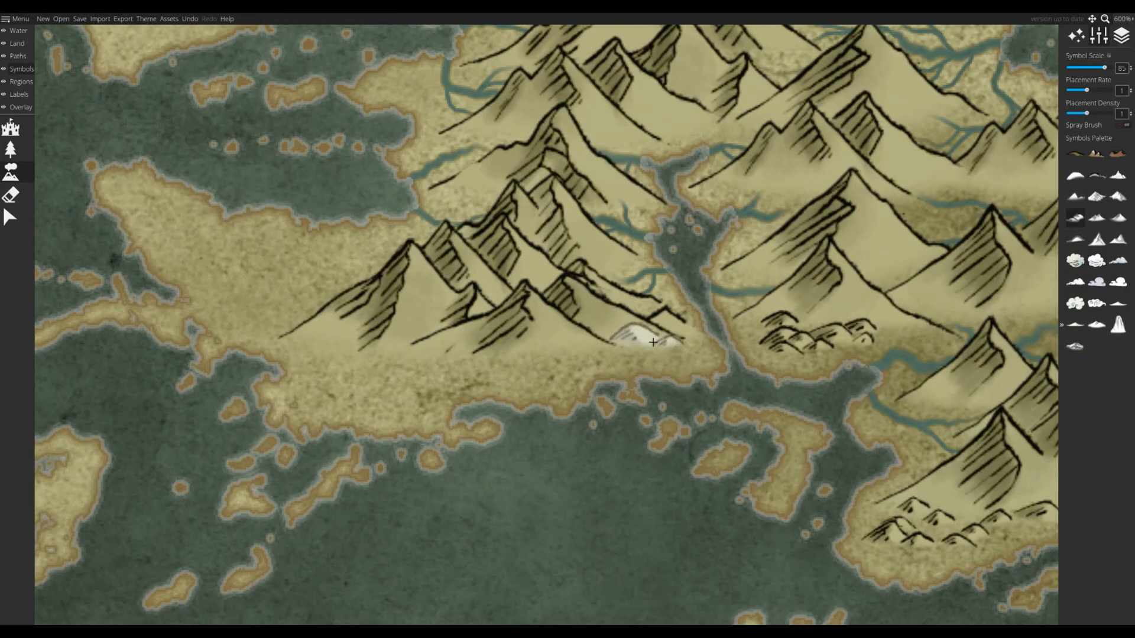
pyautogui.moveTo(641, 325)
pyautogui.mouseDown()
pyautogui.moveTo(331, 361)
pyautogui.moveTo(492, 381)
pyautogui.moveTo(514, 367)
pyautogui.moveTo(653, 367)
pyautogui.moveTo(380, 406)
pyautogui.mouseUp()
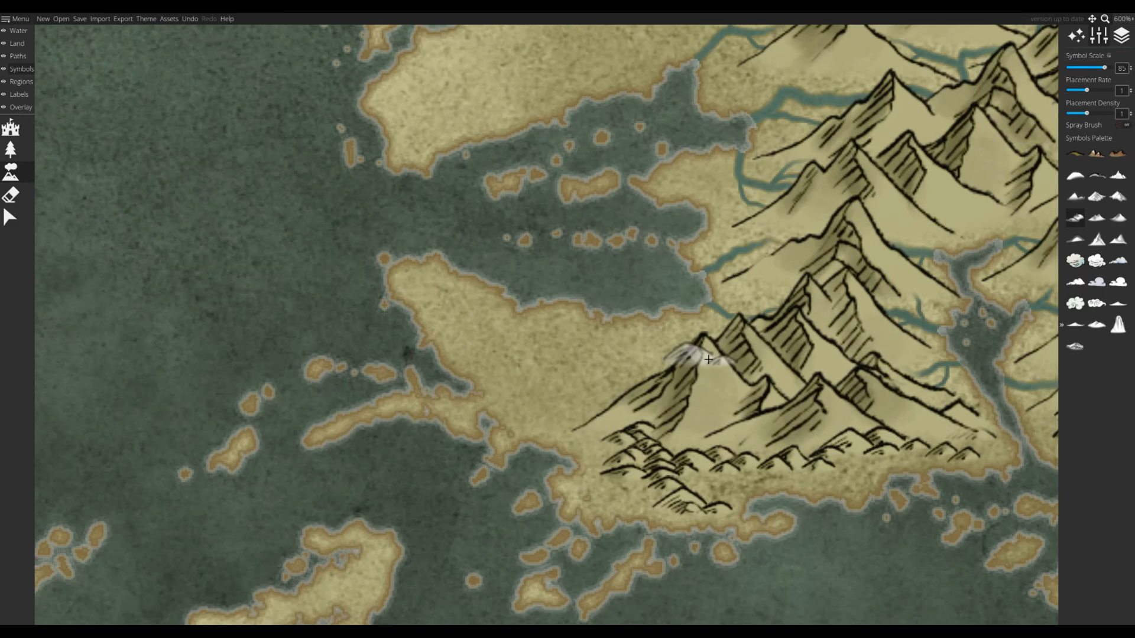
pyautogui.moveTo(708, 359)
pyautogui.mouseDown()
pyautogui.moveTo(437, 313)
pyautogui.moveTo(544, 408)
pyautogui.mouseUp()
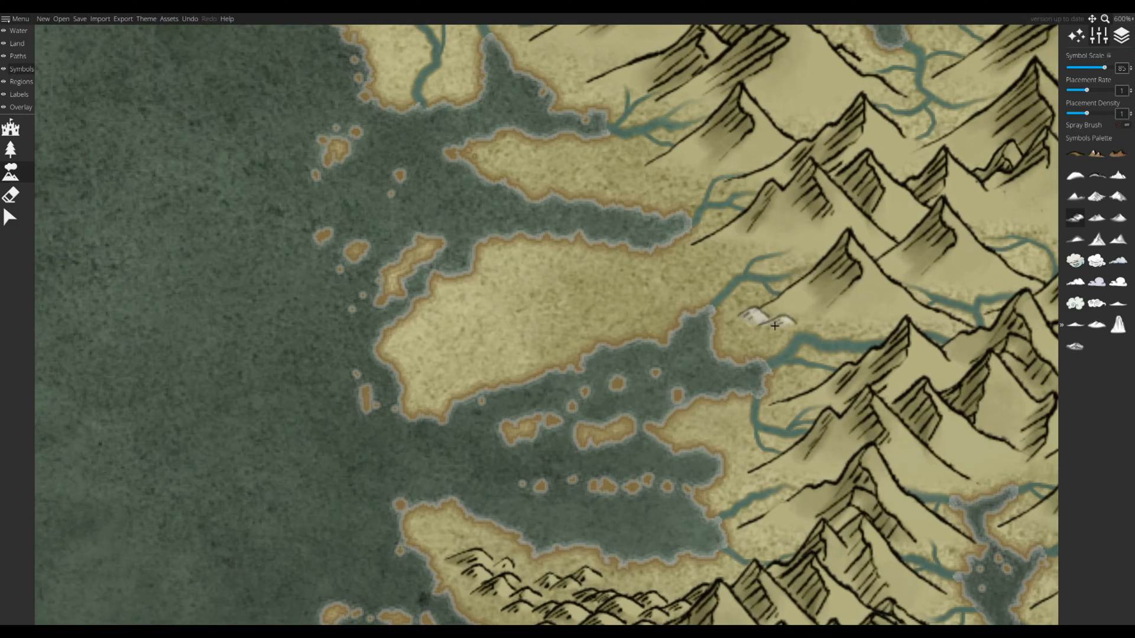
# - Cover the long western peninsula of Fjellhjem with hills and continue them up the coast
pyautogui.moveTo(754, 316)
pyautogui.mouseDown()
pyautogui.moveTo(699, 256)
pyautogui.moveTo(685, 277)
pyautogui.moveTo(519, 325)
pyautogui.moveTo(559, 309)
pyautogui.moveTo(467, 319)
pyautogui.mouseUp()
pyautogui.moveTo(467, 319); pyautogui.dragTo(413, 373)
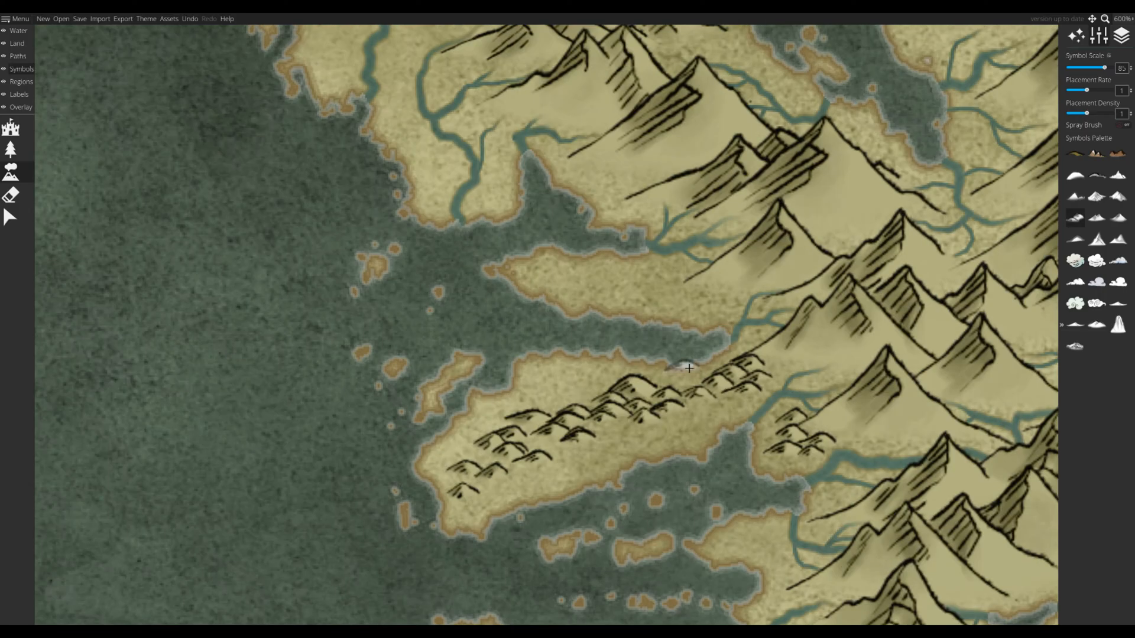
pyautogui.moveTo(697, 276)
pyautogui.mouseDown()
pyautogui.moveTo(592, 283)
pyautogui.moveTo(686, 297)
pyautogui.mouseUp()
pyautogui.moveTo(619, 185)
pyautogui.mouseDown()
pyautogui.moveTo(664, 264)
pyautogui.moveTo(647, 248)
pyautogui.mouseUp()
pyautogui.moveTo(578, 246)
pyautogui.mouseDown()
pyautogui.moveTo(709, 337)
pyautogui.moveTo(720, 396)
pyautogui.mouseUp()
# - Add hills around the rivers of the western coastal block, reducing the symbol scale to 65
pyautogui.click(619, 242)
pyautogui.moveTo(667, 242)
pyautogui.mouseDown()
pyautogui.moveTo(595, 277)
pyautogui.moveTo(582, 380)
pyautogui.mouseUp()
pyautogui.moveTo(771, 279); pyautogui.dragTo(721, 263)
pyautogui.moveTo(682, 318); pyautogui.dragTo(707, 281)
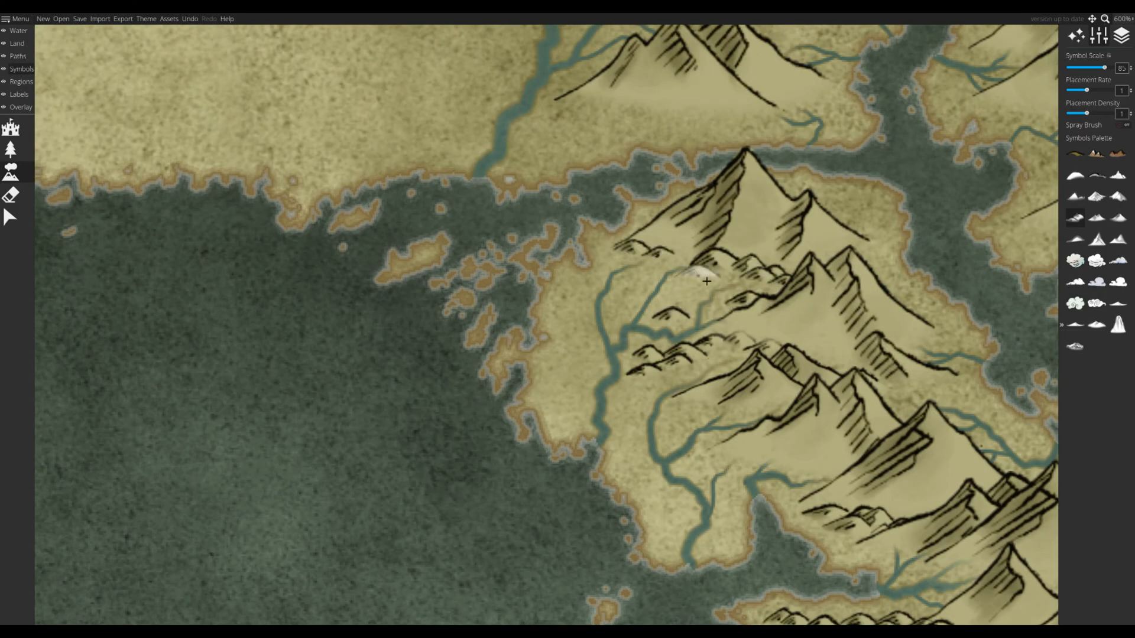
pyautogui.click(578, 290)
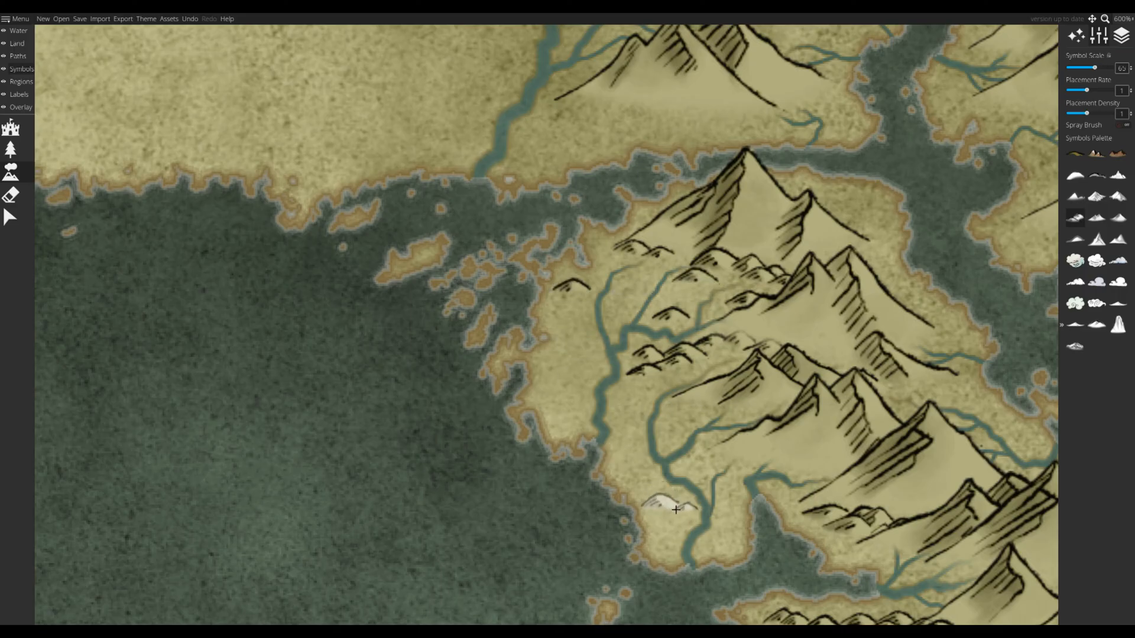
pyautogui.click(663, 501)
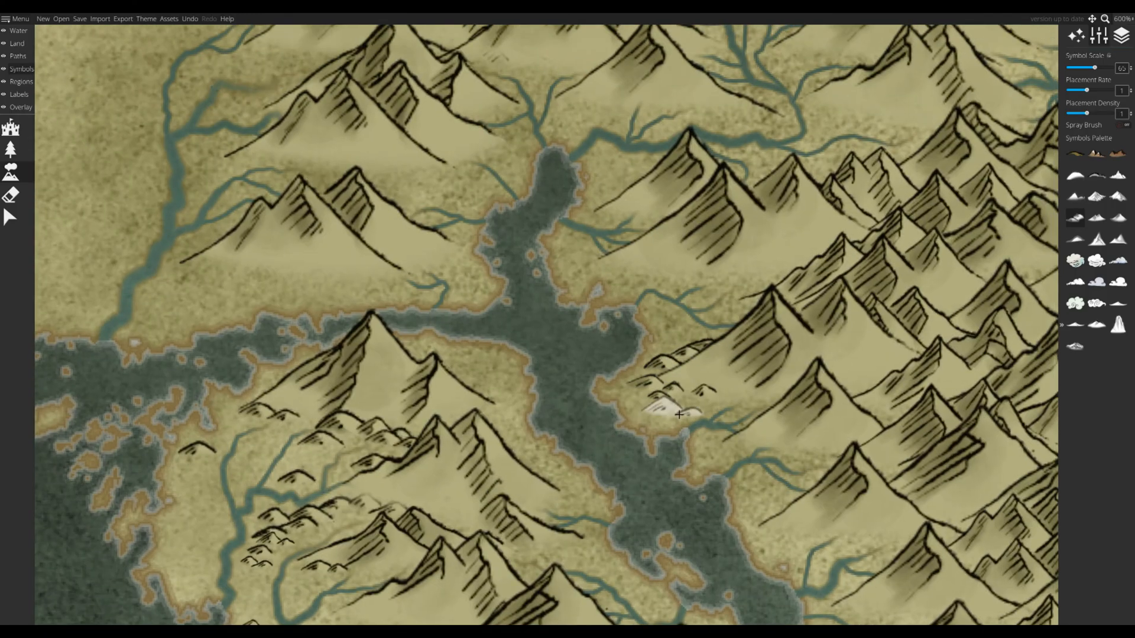
# - Place rows of hills at the foot of the mountains along the eastern shore of the western inlet
pyautogui.moveTo(650, 269); pyautogui.dragTo(605, 273)
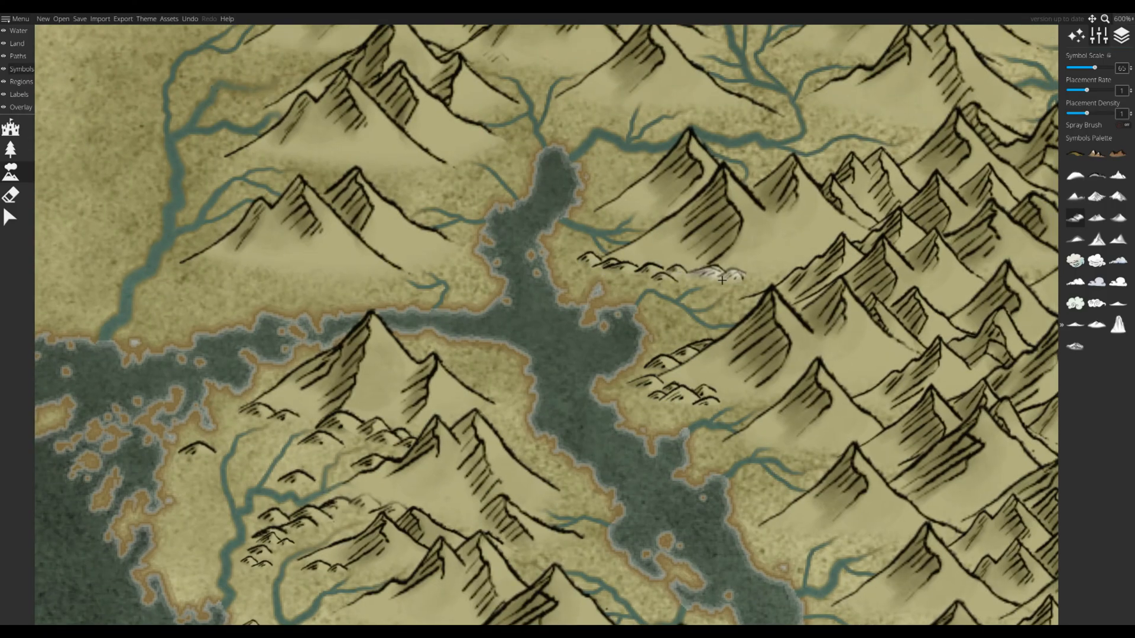
pyautogui.moveTo(722, 281); pyautogui.dragTo(783, 277)
pyautogui.moveTo(727, 339); pyautogui.dragTo(689, 302)
pyautogui.click(702, 275)
pyautogui.moveTo(761, 467)
pyautogui.mouseDown()
pyautogui.moveTo(672, 373)
pyautogui.moveTo(631, 359)
pyautogui.mouseUp()
pyautogui.click(658, 409)
pyautogui.moveTo(736, 405); pyautogui.dragTo(816, 397)
pyautogui.click(763, 422)
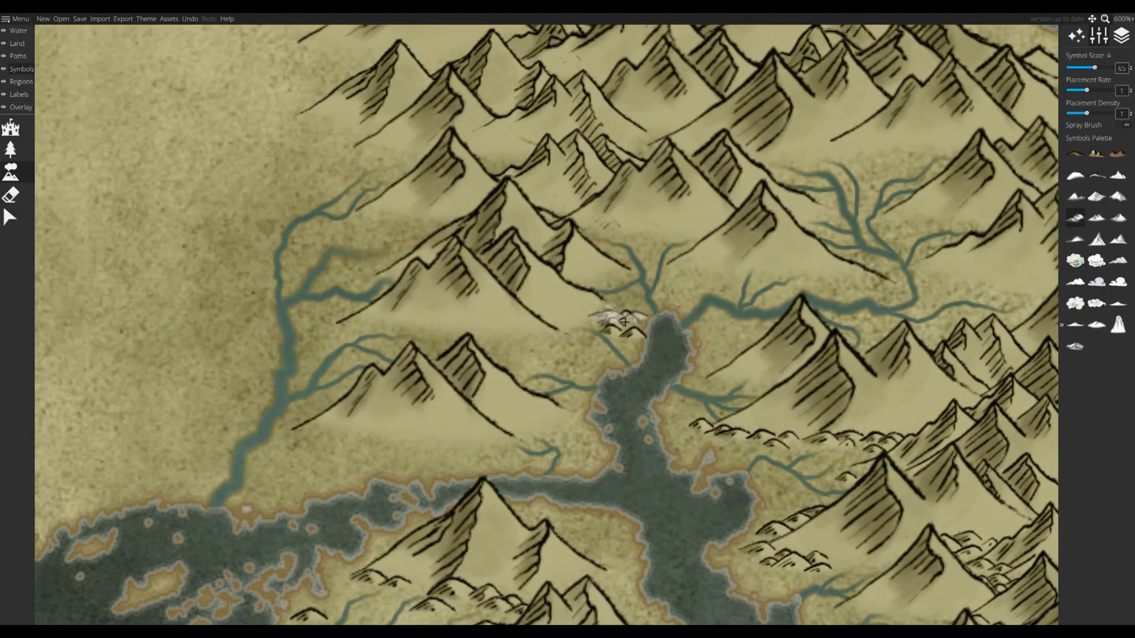
# - Add hills below the mountains west of the inlet's head and down the coastal strip beside the river
pyautogui.moveTo(625, 321)
pyautogui.mouseDown()
pyautogui.moveTo(608, 351)
pyautogui.moveTo(559, 349)
pyautogui.moveTo(582, 376)
pyautogui.moveTo(478, 356)
pyautogui.mouseUp()
pyautogui.moveTo(564, 420)
pyautogui.mouseDown()
pyautogui.moveTo(458, 462)
pyautogui.moveTo(328, 451)
pyautogui.moveTo(407, 441)
pyautogui.moveTo(320, 443)
pyautogui.mouseUp()
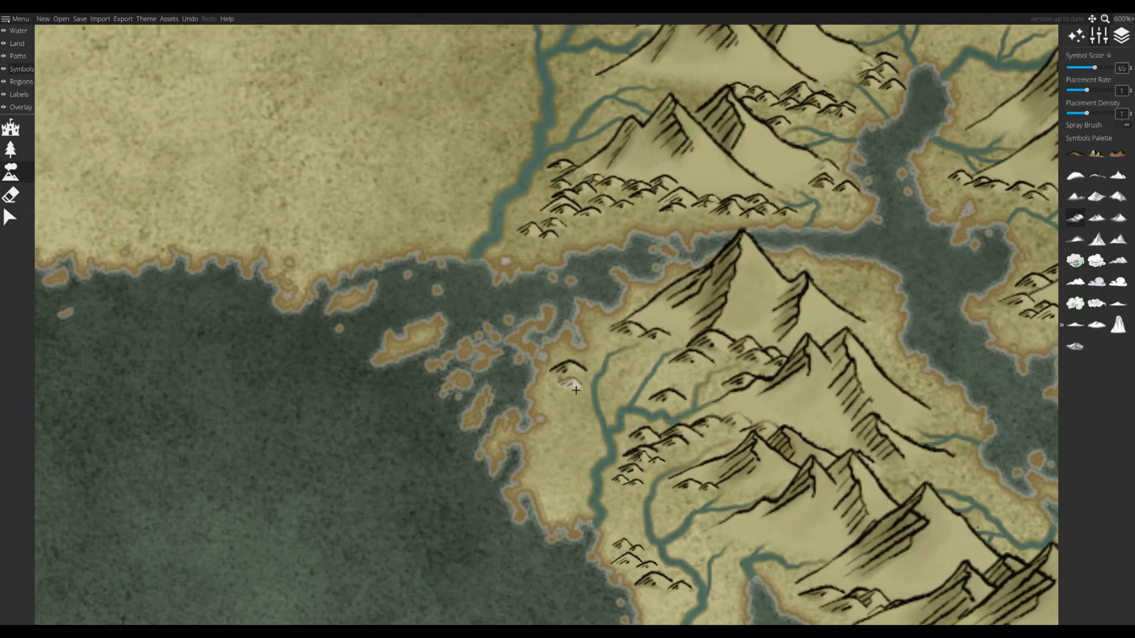
pyautogui.moveTo(572, 384); pyautogui.dragTo(570, 466)
pyautogui.moveTo(584, 418)
pyautogui.mouseDown()
pyautogui.moveTo(563, 487)
pyautogui.moveTo(571, 430)
pyautogui.moveTo(587, 486)
pyautogui.mouseUp()
pyautogui.moveTo(587, 282); pyautogui.dragTo(596, 378)
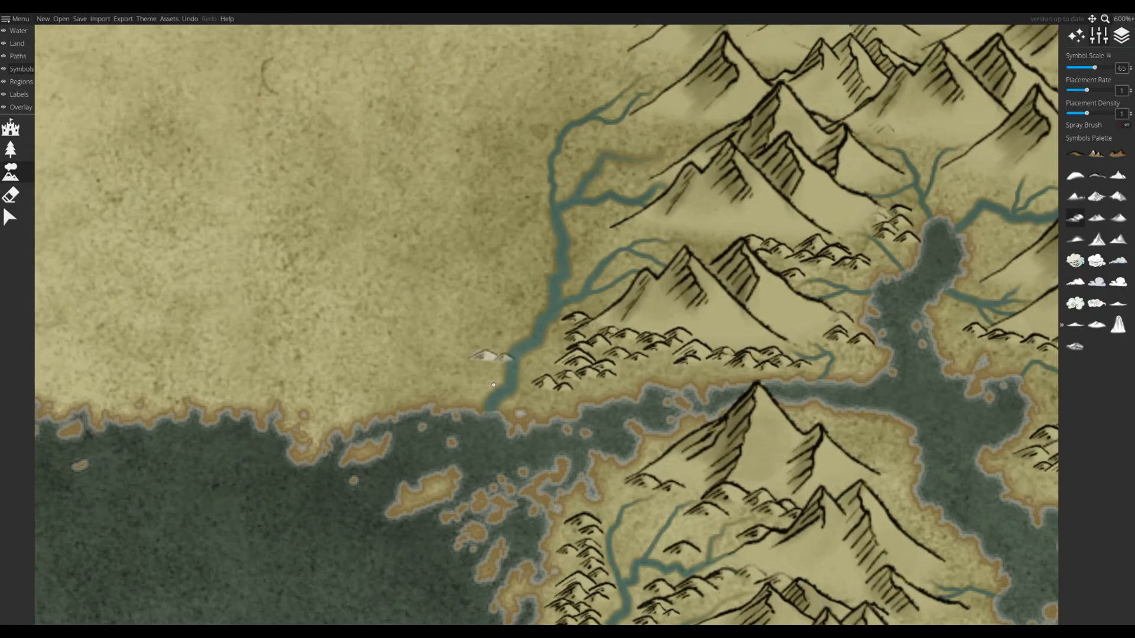
# - Fill the western foothills with hills between the tributaries of the river north of the inlet
pyautogui.moveTo(493, 384); pyautogui.dragTo(487, 492)
pyautogui.moveTo(589, 330); pyautogui.dragTo(622, 338)
pyautogui.moveTo(586, 408); pyautogui.dragTo(544, 493)
pyautogui.moveTo(574, 374)
pyautogui.mouseDown()
pyautogui.moveTo(663, 360)
pyautogui.moveTo(638, 326)
pyautogui.moveTo(658, 346)
pyautogui.mouseUp()
pyautogui.click(557, 337)
pyautogui.moveTo(570, 248); pyautogui.dragTo(642, 266)
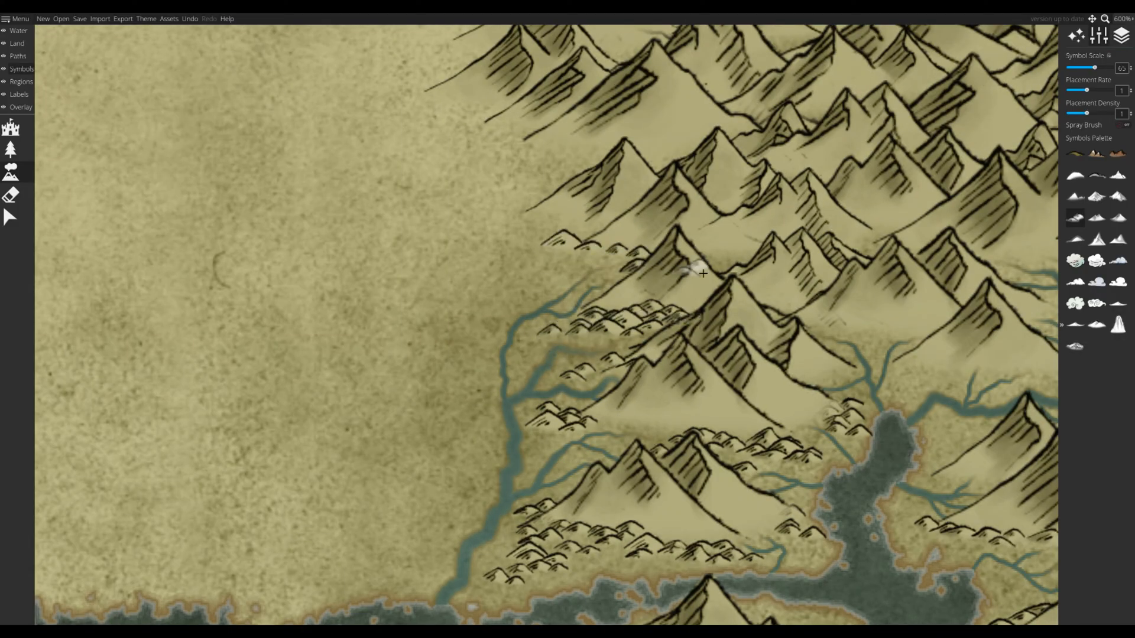
# - Place hills in the gaps between the mountains north of the inlet's head
pyautogui.moveTo(709, 260); pyautogui.dragTo(746, 251)
pyautogui.moveTo(866, 325); pyautogui.dragTo(585, 307)
pyautogui.click(594, 311)
pyautogui.click(675, 451)
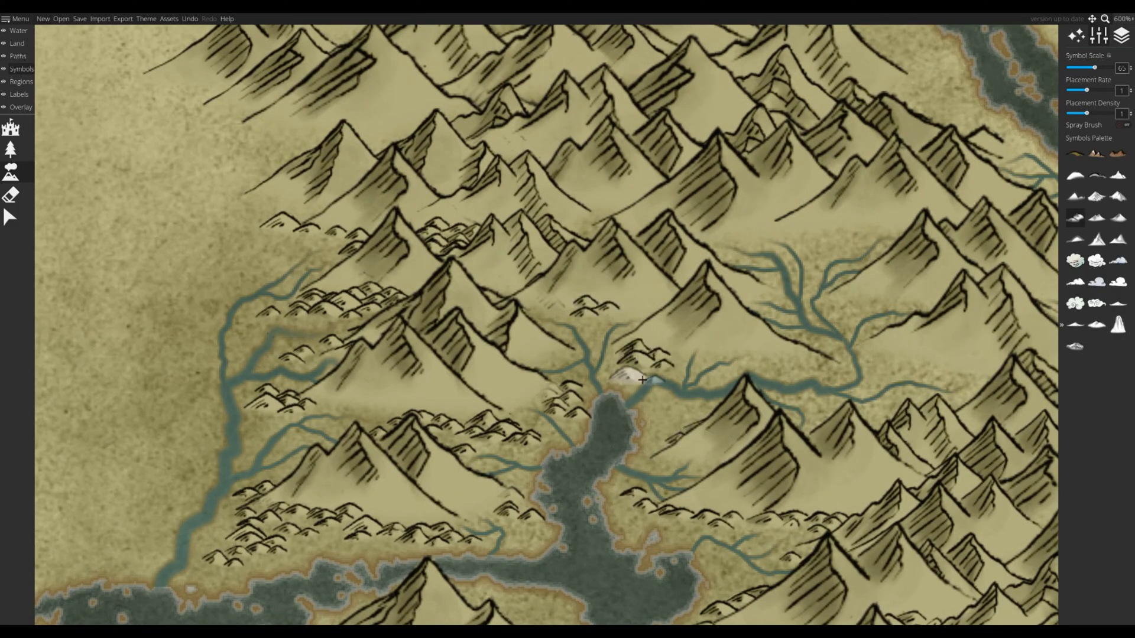
# - Scatter hills through the river valley east of the inlet's head, around its branching tributaries
pyautogui.moveTo(636, 377); pyautogui.dragTo(430, 383)
pyautogui.moveTo(513, 354); pyautogui.dragTo(627, 369)
pyautogui.moveTo(682, 370)
pyautogui.mouseDown()
pyautogui.moveTo(743, 379)
pyautogui.moveTo(675, 426)
pyautogui.mouseUp()
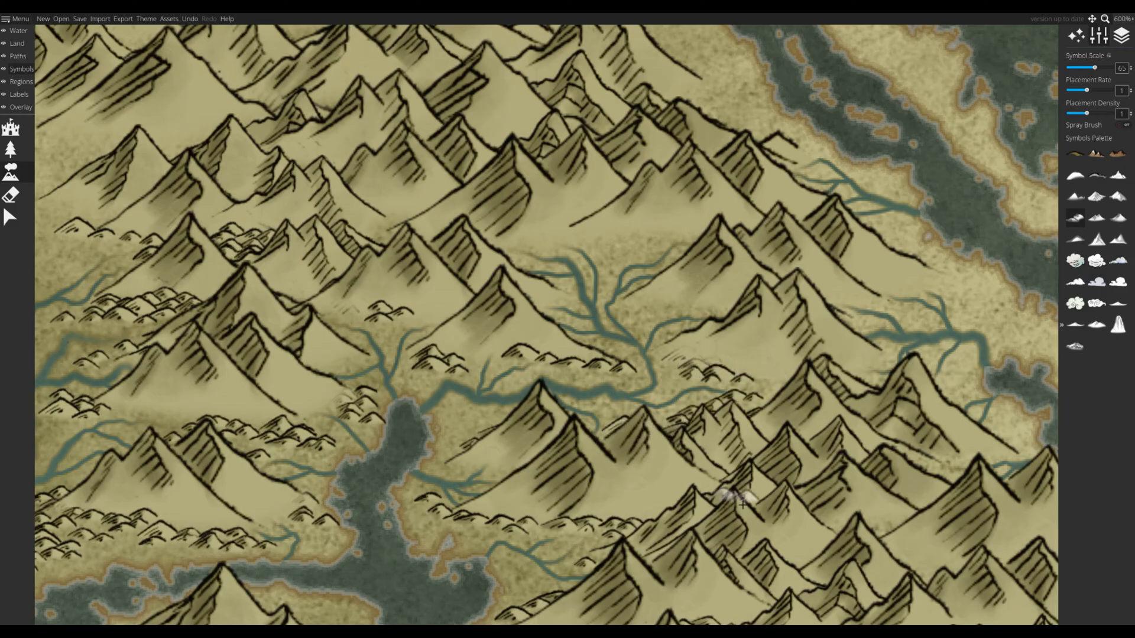
pyautogui.moveTo(736, 503); pyautogui.dragTo(588, 548)
pyautogui.moveTo(564, 356); pyautogui.dragTo(496, 346)
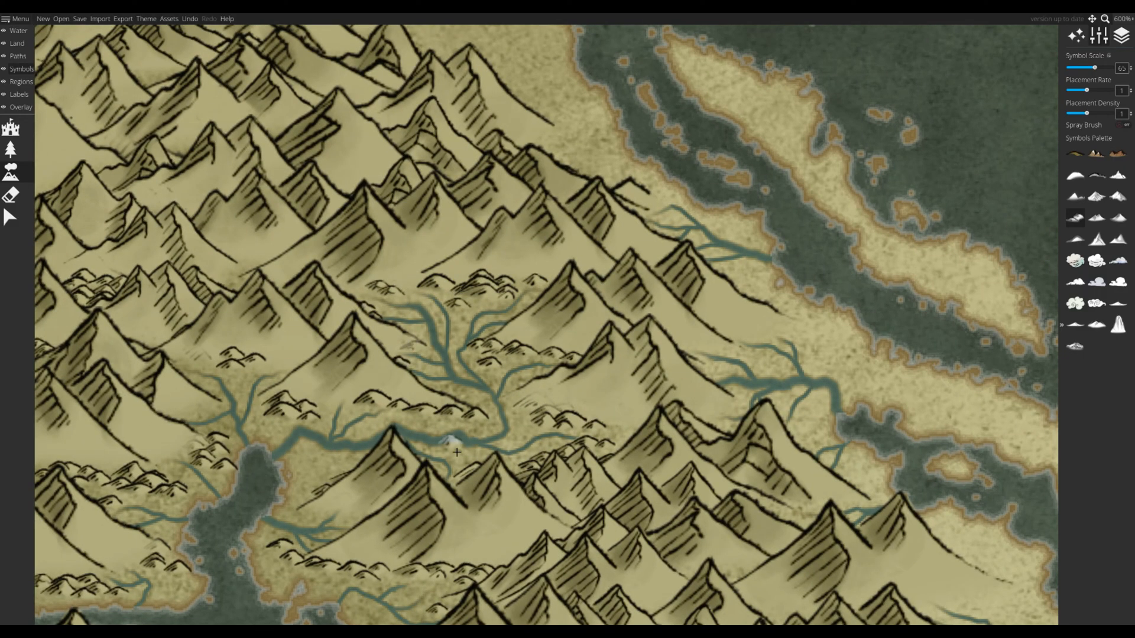
# - Fill the gaps between the central mountains southeast of the river valley with hills
pyautogui.click(436, 424)
pyautogui.moveTo(680, 458)
pyautogui.mouseDown()
pyautogui.moveTo(511, 232)
pyautogui.moveTo(478, 245)
pyautogui.mouseUp()
pyautogui.click(488, 362)
pyautogui.click(582, 282)
pyautogui.moveTo(590, 306); pyautogui.dragTo(488, 285)
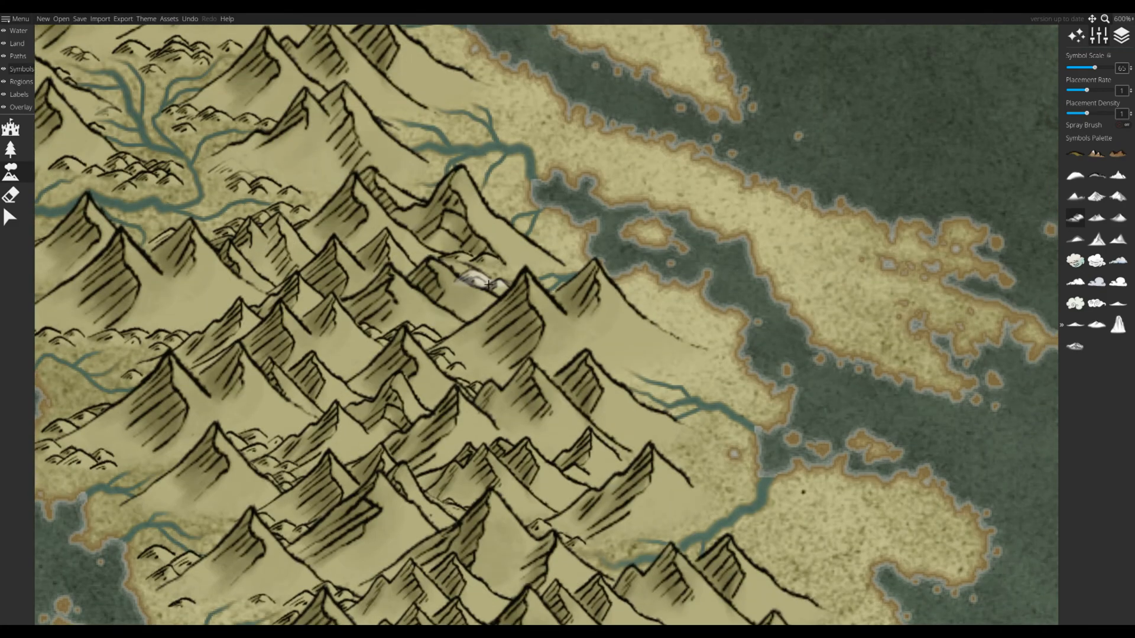
# - Place hills along the eastern coastal slopes and down the long eastern peninsula
pyautogui.moveTo(582, 385); pyautogui.dragTo(451, 373)
pyautogui.moveTo(433, 237); pyautogui.dragTo(371, 185)
pyautogui.moveTo(426, 231)
pyautogui.mouseDown()
pyautogui.moveTo(441, 254)
pyautogui.moveTo(478, 266)
pyautogui.moveTo(513, 317)
pyautogui.mouseUp()
pyautogui.moveTo(307, 59); pyautogui.dragTo(477, 228)
pyautogui.moveTo(464, 189)
pyautogui.mouseDown()
pyautogui.moveTo(533, 251)
pyautogui.moveTo(657, 285)
pyautogui.moveTo(812, 414)
pyautogui.moveTo(832, 419)
pyautogui.moveTo(806, 365)
pyautogui.moveTo(809, 385)
pyautogui.moveTo(859, 402)
pyautogui.moveTo(711, 313)
pyautogui.mouseUp()
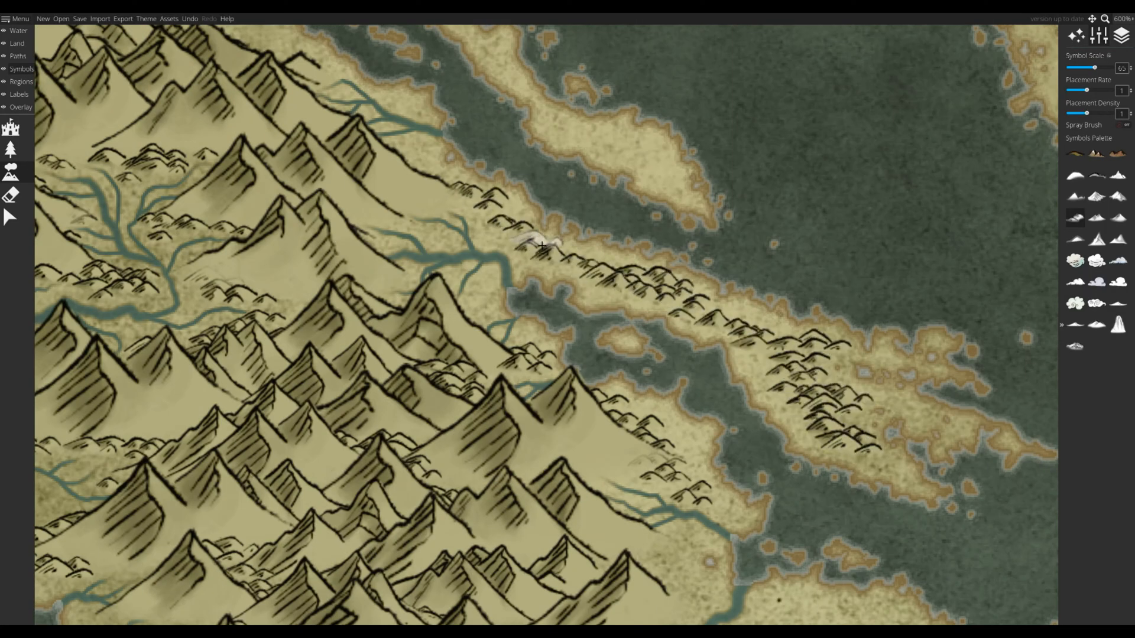
# - Place clusters of hills along the narrow island off the northeastern coast
pyautogui.moveTo(577, 323)
pyautogui.mouseDown()
pyautogui.moveTo(613, 490)
pyautogui.moveTo(595, 522)
pyautogui.mouseUp()
pyautogui.moveTo(413, 162); pyautogui.dragTo(473, 183)
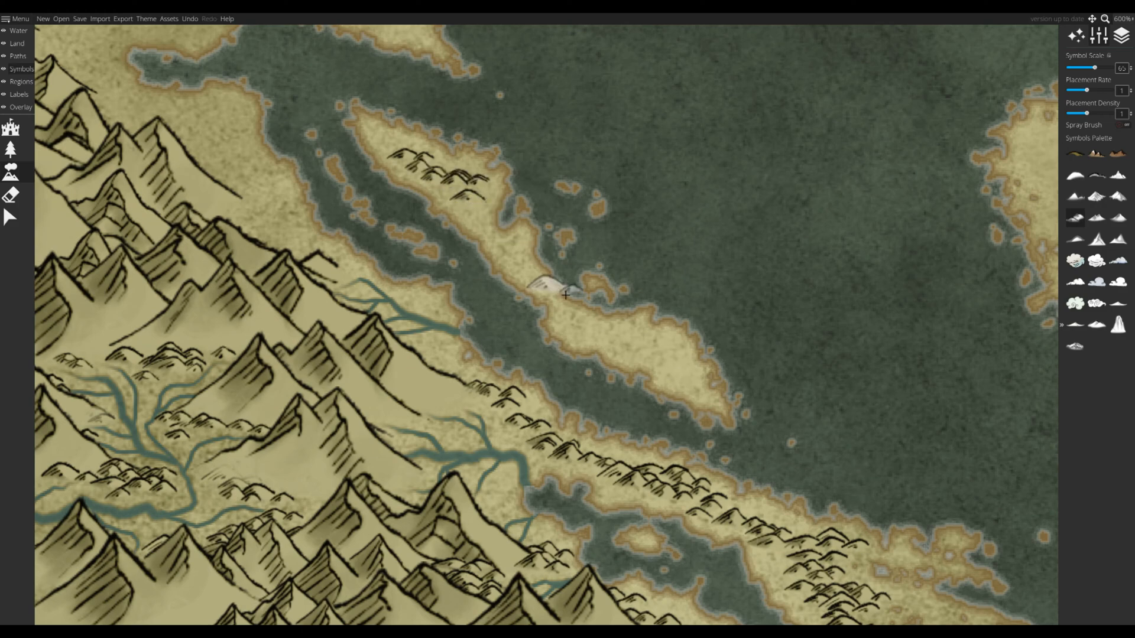
pyautogui.moveTo(565, 295)
pyautogui.mouseDown()
pyautogui.moveTo(682, 374)
pyautogui.moveTo(521, 255)
pyautogui.moveTo(615, 344)
pyautogui.moveTo(682, 367)
pyautogui.mouseUp()
pyautogui.click(526, 271)
pyautogui.click(411, 145)
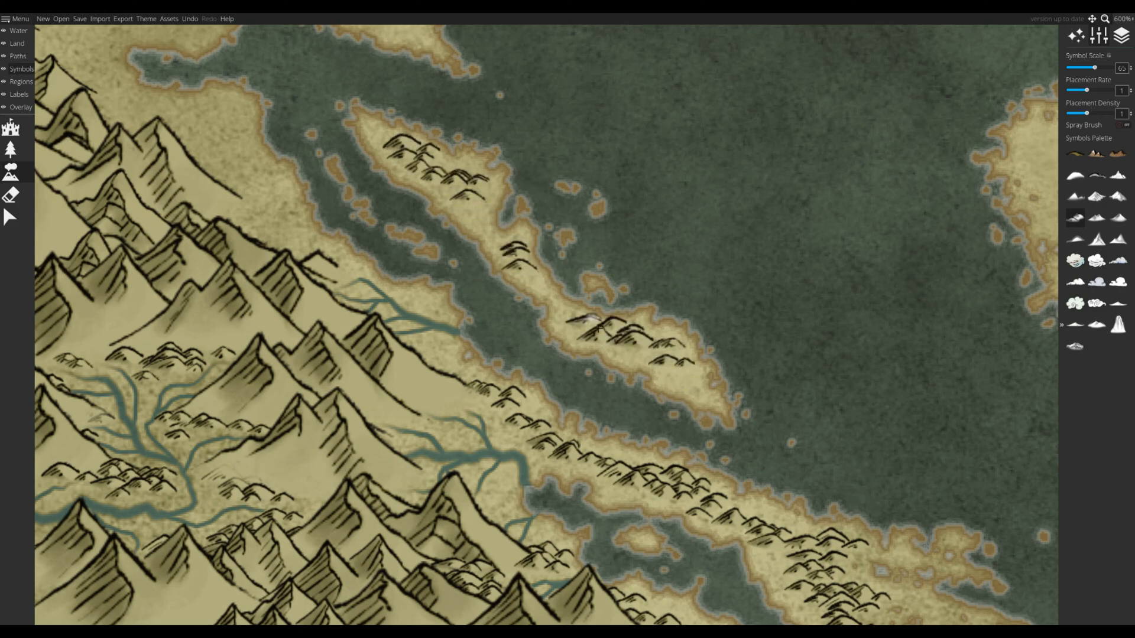
# - Fill the mainland coast opposite the narrow island with hills between the mountains and the water
pyautogui.moveTo(532, 357); pyautogui.dragTo(790, 473)
pyautogui.moveTo(473, 299)
pyautogui.mouseDown()
pyautogui.moveTo(573, 385)
pyautogui.moveTo(550, 369)
pyautogui.moveTo(665, 424)
pyautogui.moveTo(440, 304)
pyautogui.mouseUp()
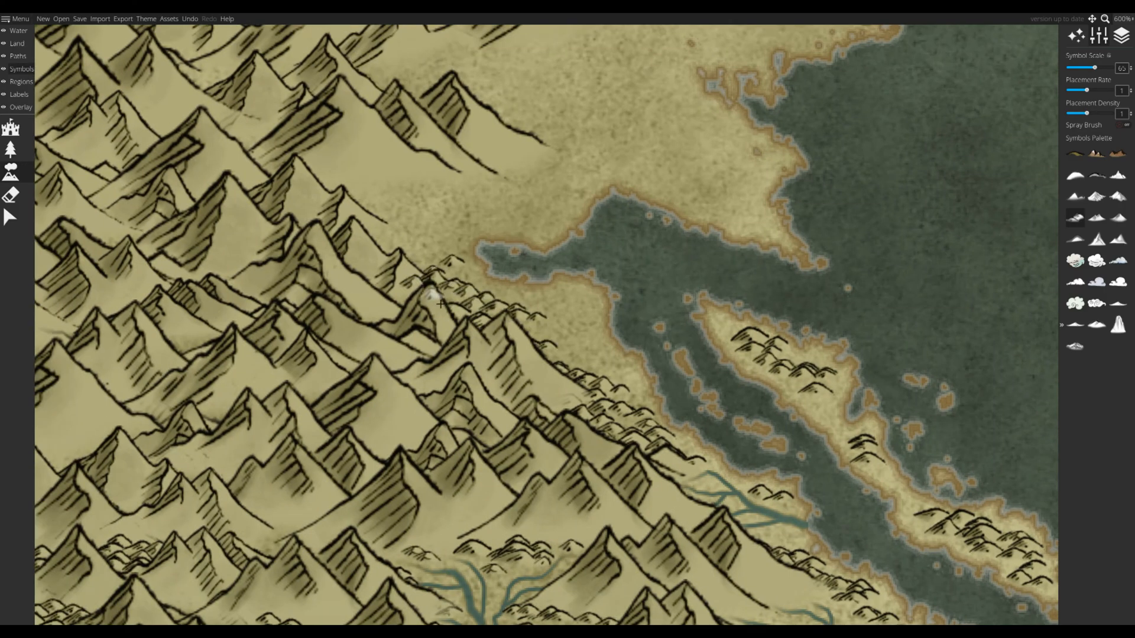
pyautogui.moveTo(546, 305)
pyautogui.mouseDown()
pyautogui.moveTo(600, 358)
pyautogui.moveTo(599, 372)
pyautogui.moveTo(623, 378)
pyautogui.mouseUp()
# - Undo the stray hill placements and touch up the coastal foothills opposite the narrow island
pyautogui.hotkey('ctrl', 'z')
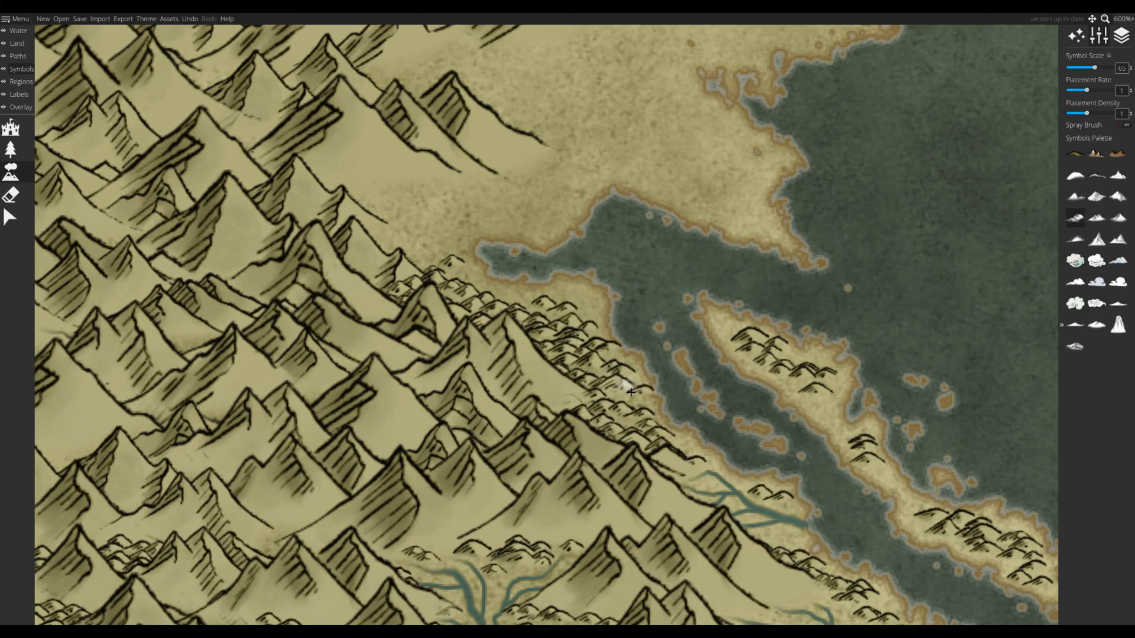
pyautogui.hotkey('ctrl', 'z')
pyautogui.click(17, 43)
pyautogui.click(21, 69)
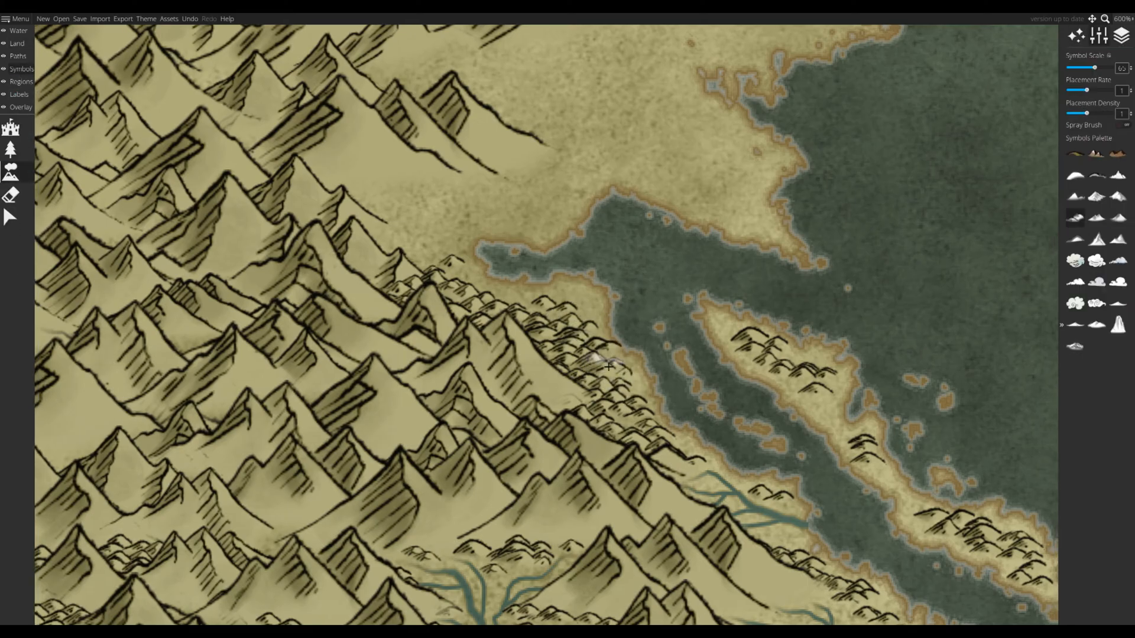
pyautogui.hotkey('ctrl', 'z')
pyautogui.moveTo(616, 387)
pyautogui.mouseDown()
pyautogui.moveTo(632, 407)
pyautogui.moveTo(569, 304)
pyautogui.mouseUp()
pyautogui.hotkey('ctrl', 'z')
pyautogui.click(577, 313)
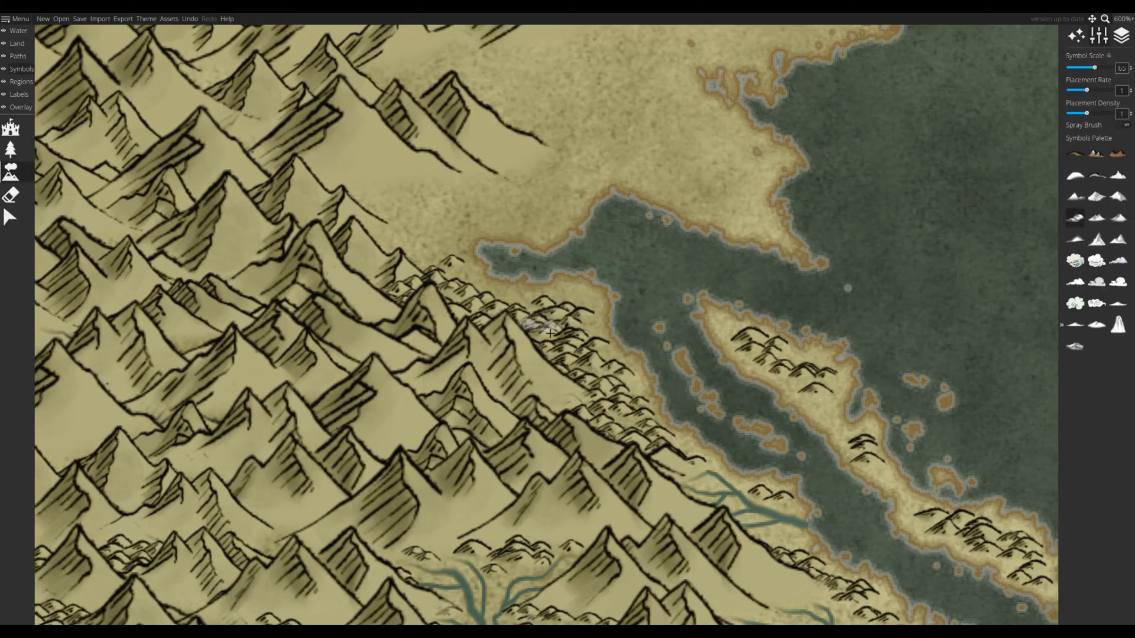
# - Place hills north of the northeastern inlet, from the mountain slopes out onto the headland
pyautogui.moveTo(378, 204)
pyautogui.mouseDown()
pyautogui.moveTo(414, 255)
pyautogui.moveTo(484, 288)
pyautogui.moveTo(437, 247)
pyautogui.moveTo(481, 351)
pyautogui.mouseUp()
pyautogui.moveTo(461, 281)
pyautogui.mouseDown()
pyautogui.moveTo(603, 255)
pyautogui.moveTo(575, 313)
pyautogui.moveTo(576, 298)
pyautogui.mouseUp()
pyautogui.moveTo(686, 260); pyautogui.dragTo(536, 297)
pyautogui.moveTo(620, 339); pyautogui.dragTo(520, 289)
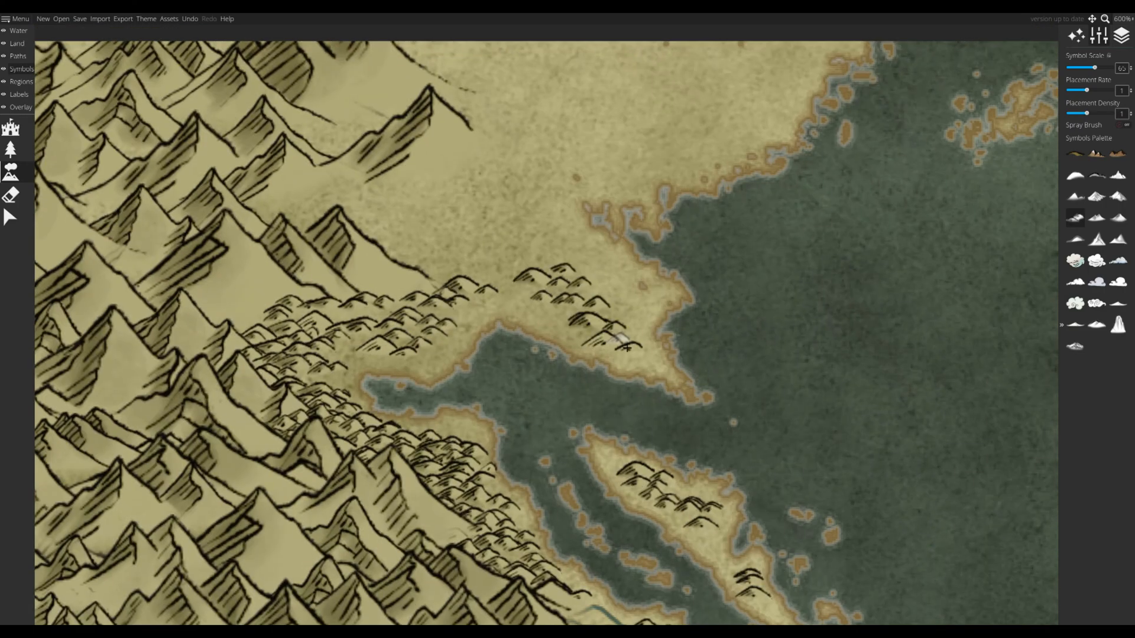
# - Spread hills over the northeastern mountain slopes up to the map's northern edge
pyautogui.moveTo(355, 210); pyautogui.dragTo(260, 204)
pyautogui.moveTo(294, 257)
pyautogui.mouseDown()
pyautogui.moveTo(228, 222)
pyautogui.moveTo(77, 189)
pyautogui.moveTo(136, 148)
pyautogui.moveTo(346, 120)
pyautogui.mouseUp()
pyautogui.moveTo(355, 207)
pyautogui.mouseDown()
pyautogui.moveTo(299, 212)
pyautogui.moveTo(502, 158)
pyautogui.mouseUp()
pyautogui.moveTo(502, 155)
pyautogui.mouseDown()
pyautogui.moveTo(444, 298)
pyautogui.moveTo(570, 243)
pyautogui.moveTo(476, 272)
pyautogui.mouseUp()
# - Add mountain symbols along the map's northern edge and extend the surrounding hills southward
pyautogui.click(17, 43)
pyautogui.click(10, 149)
pyautogui.click(22, 68)
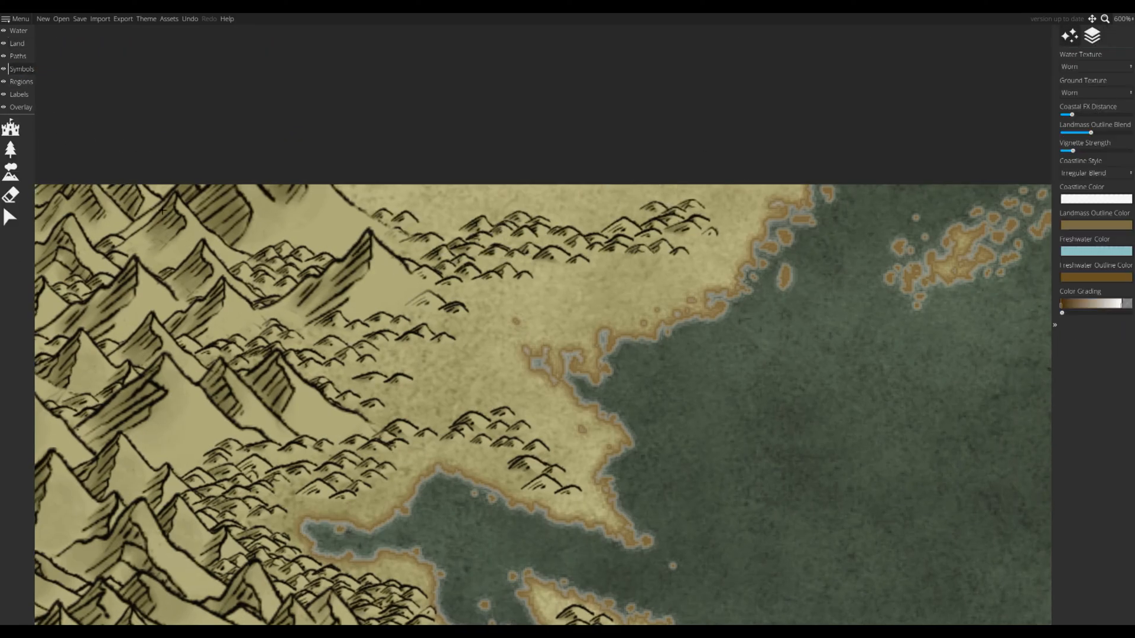
pyautogui.click(10, 172)
pyautogui.click(1097, 217)
pyautogui.click(472, 196)
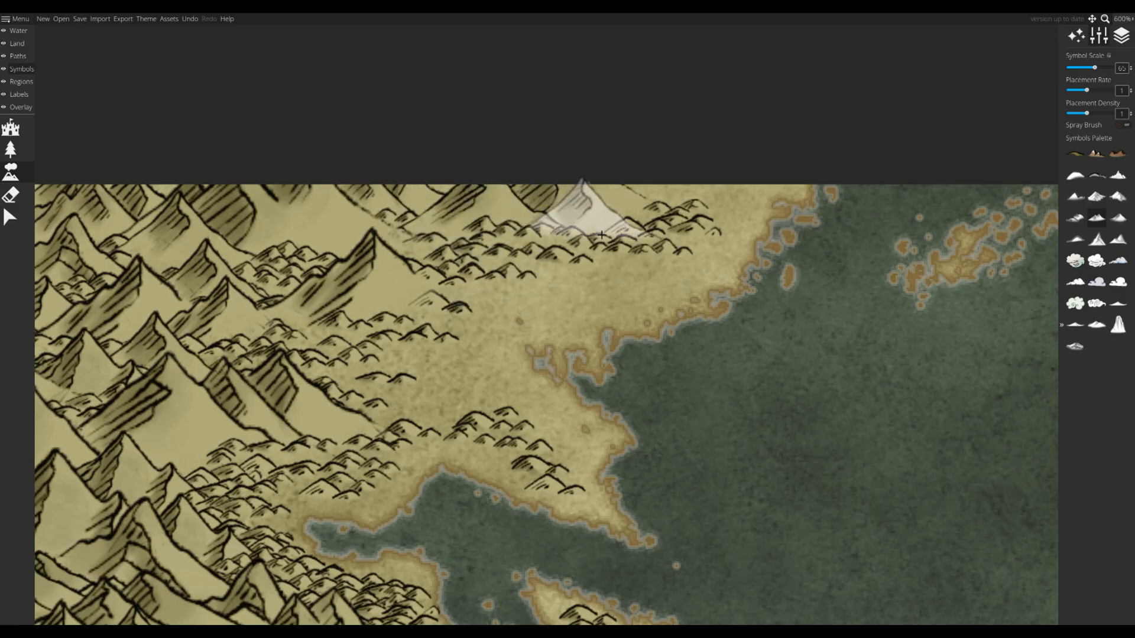
pyautogui.click(626, 184)
pyautogui.moveTo(425, 256)
pyautogui.mouseDown()
pyautogui.moveTo(706, 210)
pyautogui.moveTo(405, 390)
pyautogui.mouseUp()
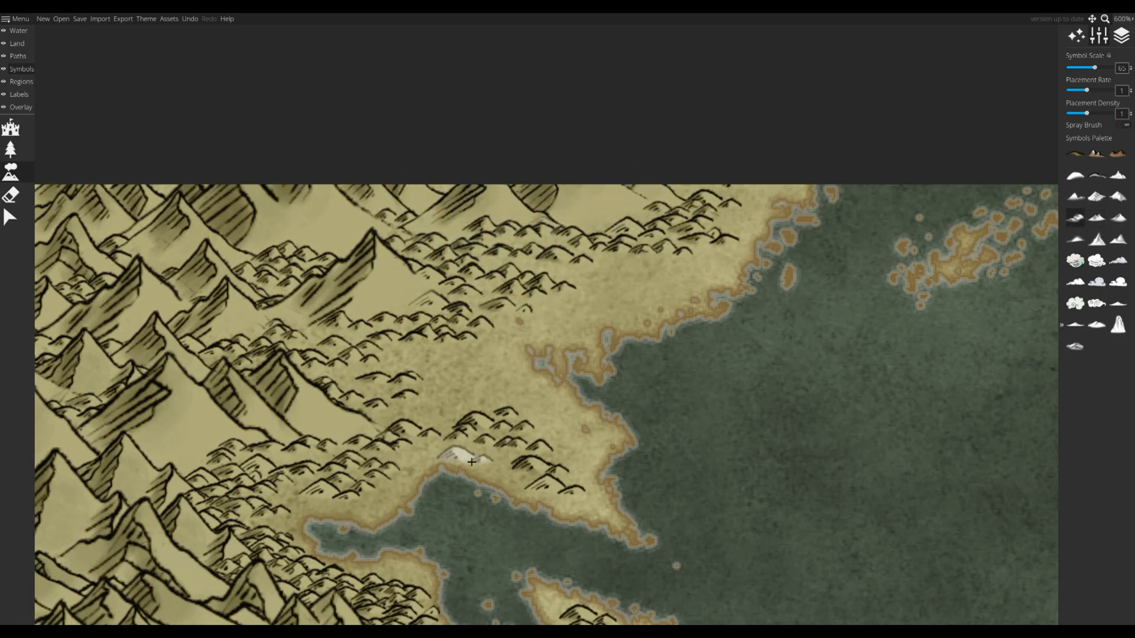
# - Return to the mountain symbols and place hills on the slopes just north of the eastern river mouth above Fjellhjem
pyautogui.click(17, 43)
pyautogui.click(10, 149)
pyautogui.click(22, 68)
pyautogui.click(10, 172)
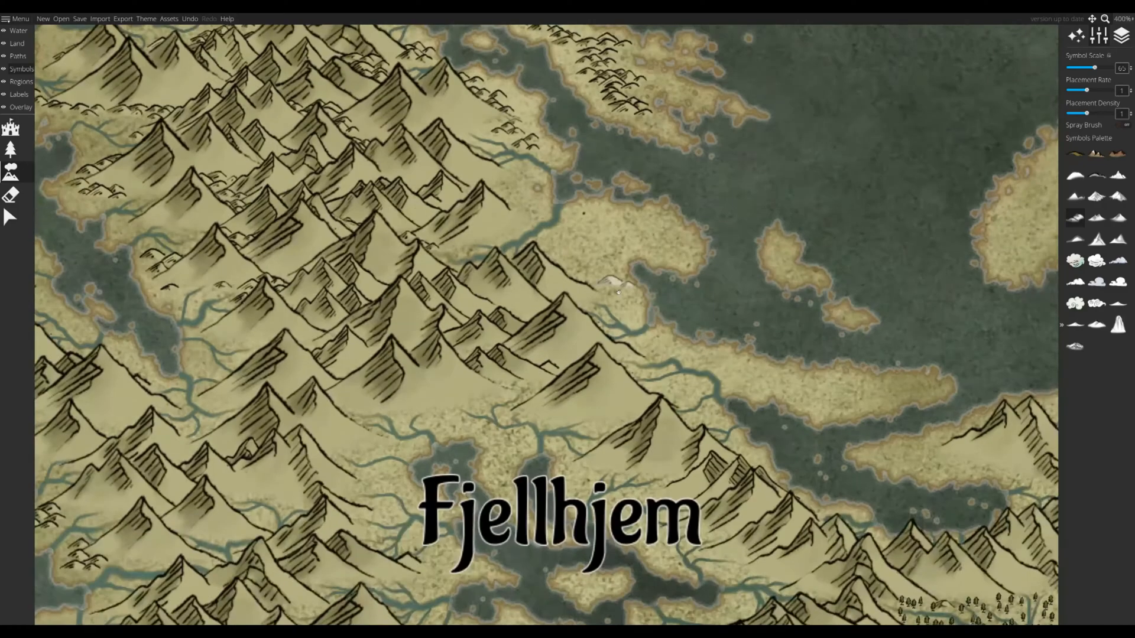
pyautogui.scroll(2, 618, 292)
pyautogui.click(502, 260)
pyautogui.click(505, 338)
pyautogui.click(526, 305)
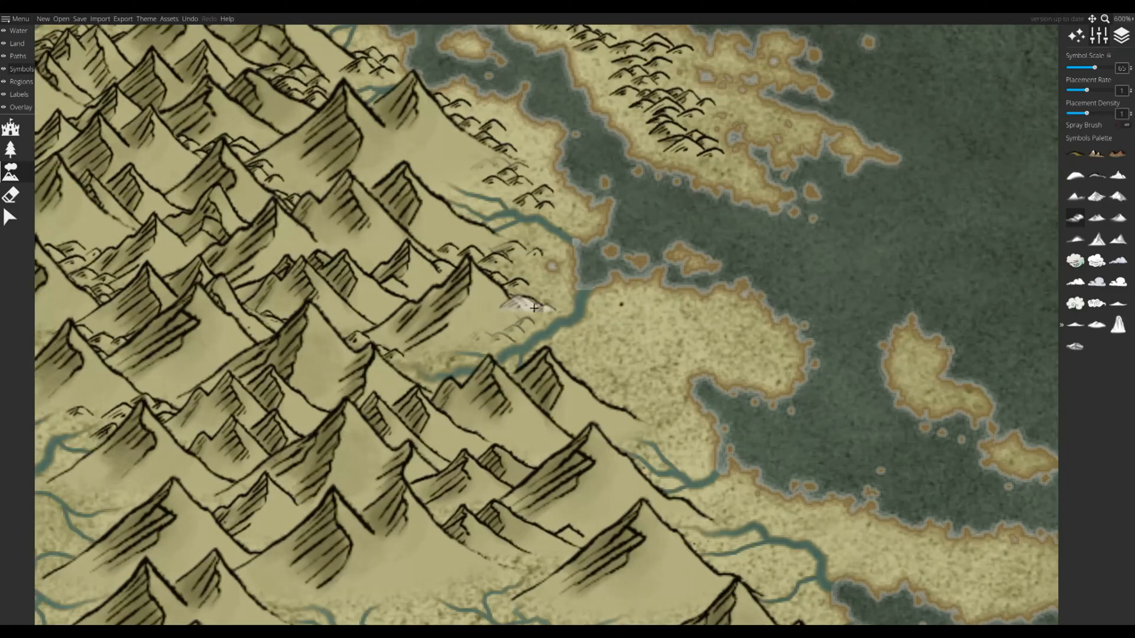
# - Place a cluster of hills on the rounded eastern headland south of that river mouth
pyautogui.click(603, 373)
pyautogui.click(629, 394)
pyautogui.click(650, 421)
pyautogui.click(614, 347)
pyautogui.moveTo(653, 331)
pyautogui.mouseDown()
pyautogui.moveTo(671, 427)
pyautogui.moveTo(595, 386)
pyautogui.mouseUp()
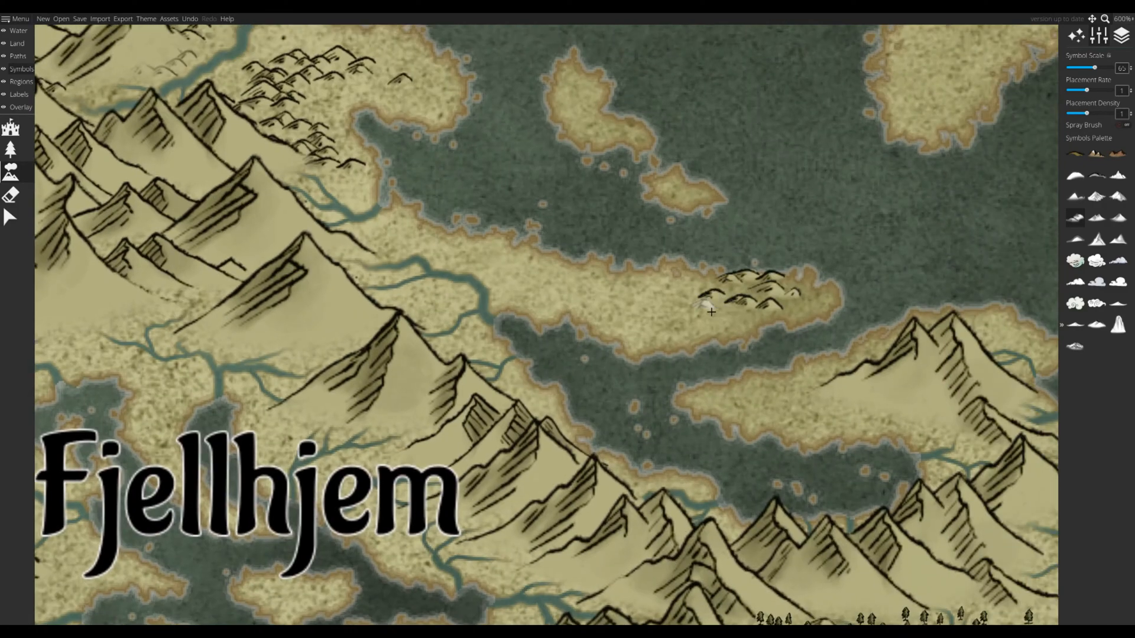
# - Line the long narrow eastern peninsula with hills, undoing stray placements
pyautogui.hotkey('ctrl', 'z')
pyautogui.moveTo(739, 289); pyautogui.dragTo(552, 284)
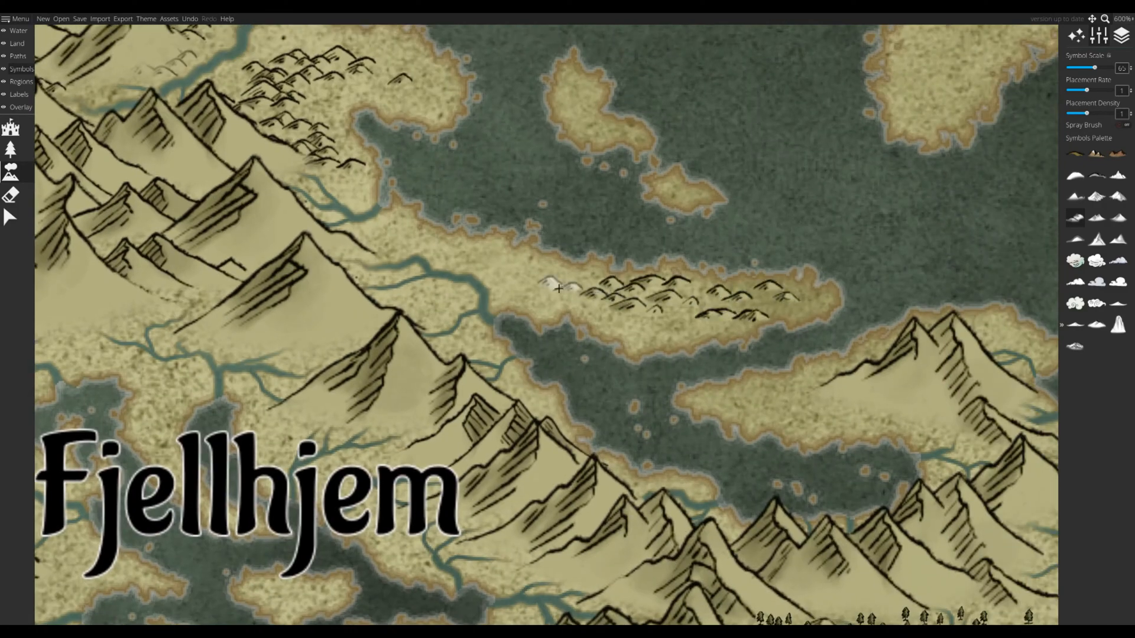
pyautogui.hotkey('ctrl', 'z')
pyautogui.moveTo(700, 337); pyautogui.dragTo(491, 269)
# - Surround the mountain on the pointed peninsula north of Flottstad with hills, undoing a stray placement
pyautogui.moveTo(532, 319)
pyautogui.mouseDown()
pyautogui.moveTo(384, 320)
pyautogui.moveTo(540, 312)
pyautogui.moveTo(586, 341)
pyautogui.mouseUp()
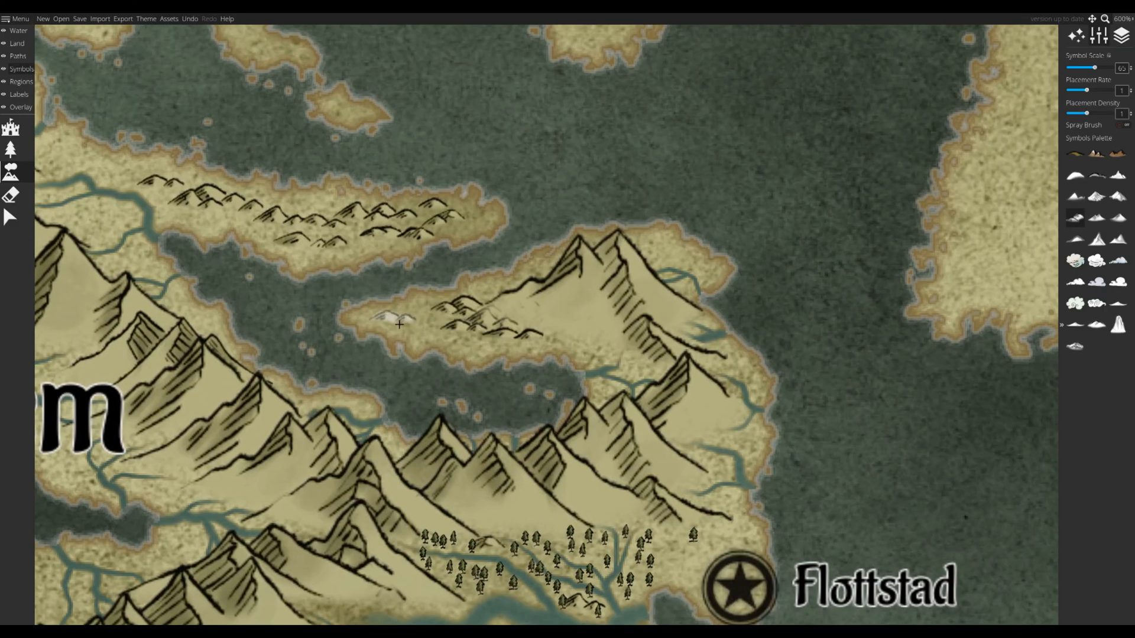
pyautogui.hotkey('ctrl', 'z')
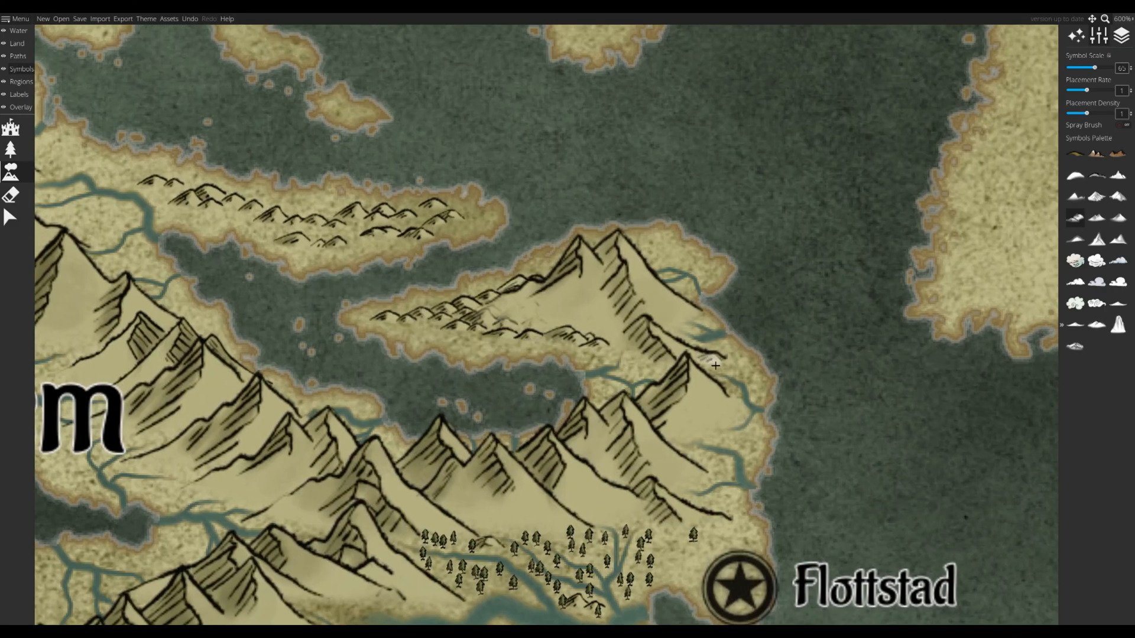
pyautogui.click(650, 249)
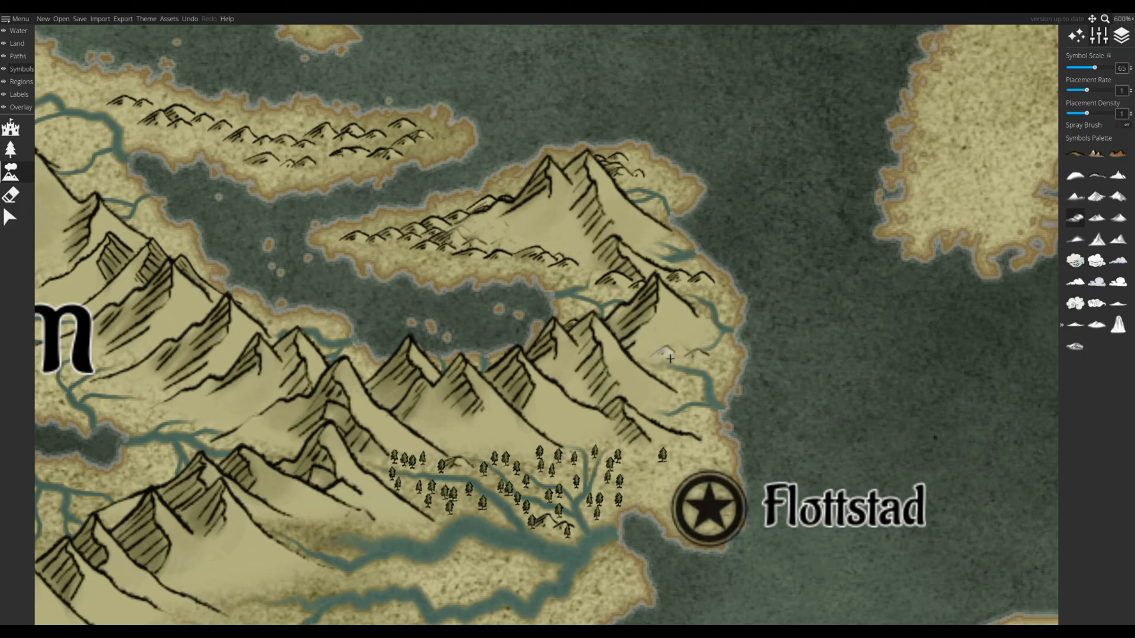
# - Place hills along the mountain foot southwest of Flottstad's forest and across the lowland south of the rivers
pyautogui.moveTo(673, 430)
pyautogui.mouseDown()
pyautogui.moveTo(798, 292)
pyautogui.moveTo(843, 279)
pyautogui.mouseUp()
pyautogui.moveTo(585, 372); pyautogui.dragTo(465, 377)
pyautogui.moveTo(493, 428); pyautogui.dragTo(386, 449)
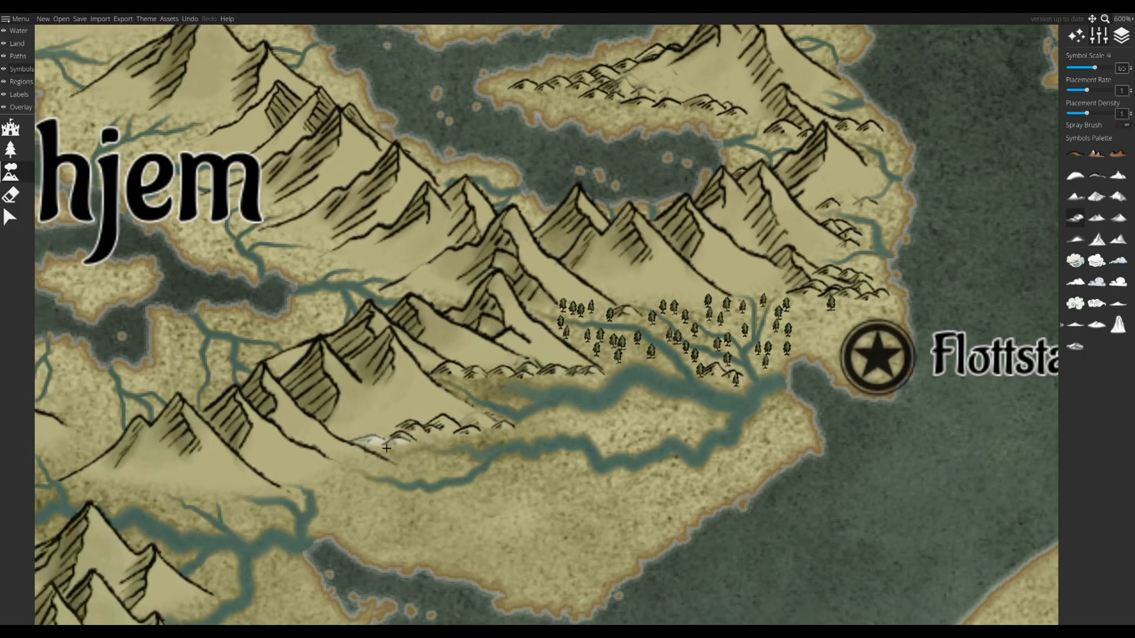
pyautogui.click(531, 436)
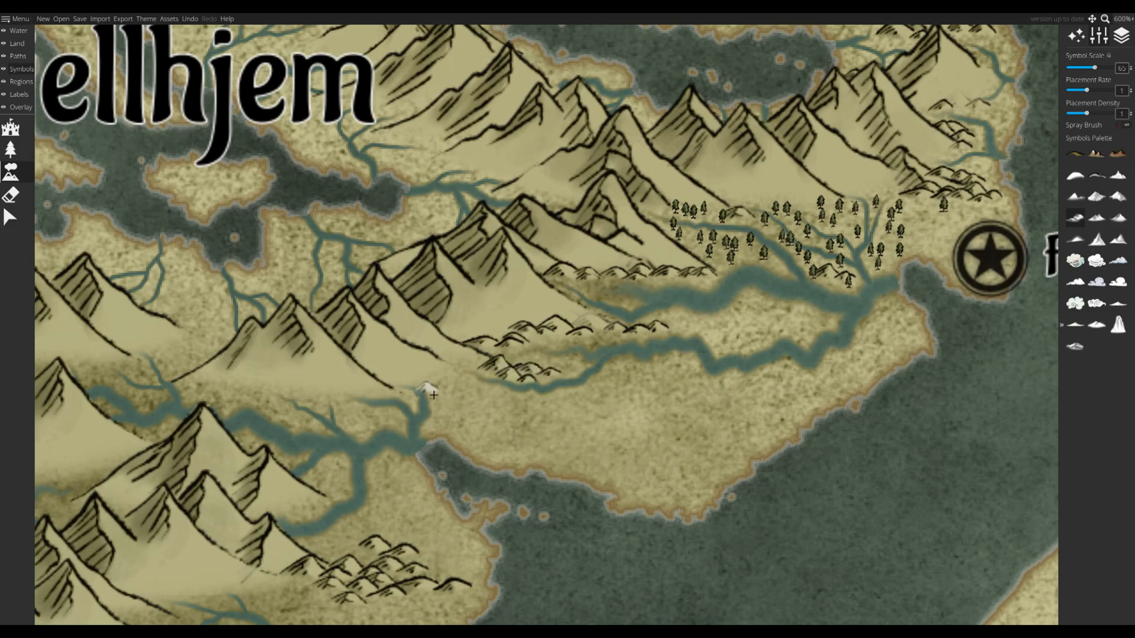
pyautogui.moveTo(433, 395)
pyautogui.mouseDown()
pyautogui.moveTo(520, 422)
pyautogui.moveTo(739, 428)
pyautogui.mouseUp()
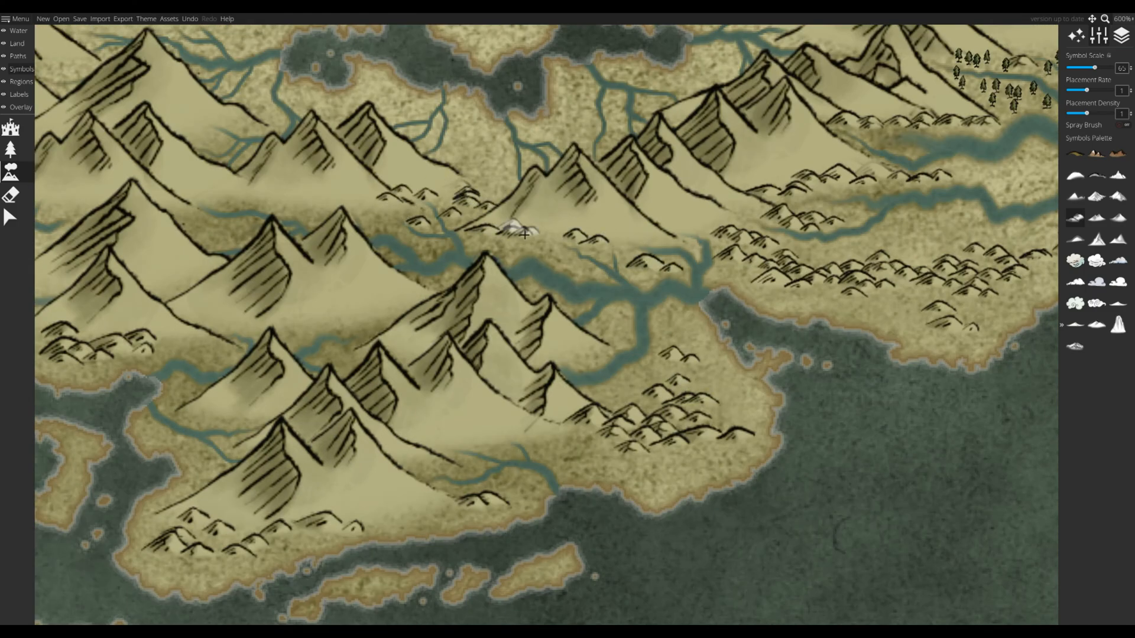
# - Fill the valleys between Fjellhjem's southern mountain ranges with rows of hills
pyautogui.click(456, 193)
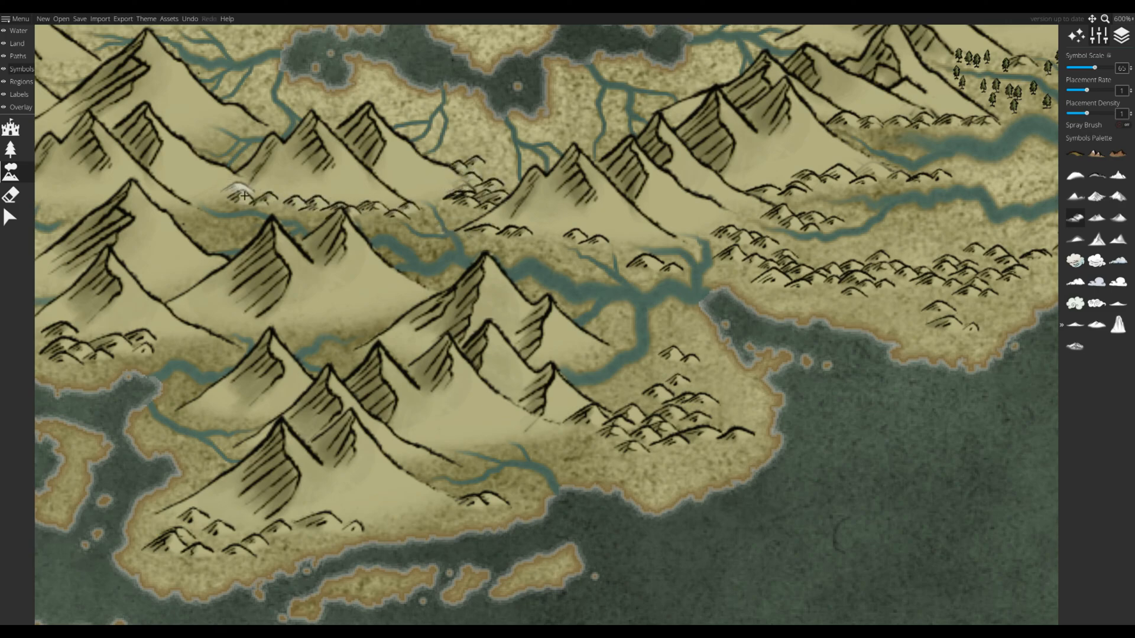
pyautogui.click(233, 228)
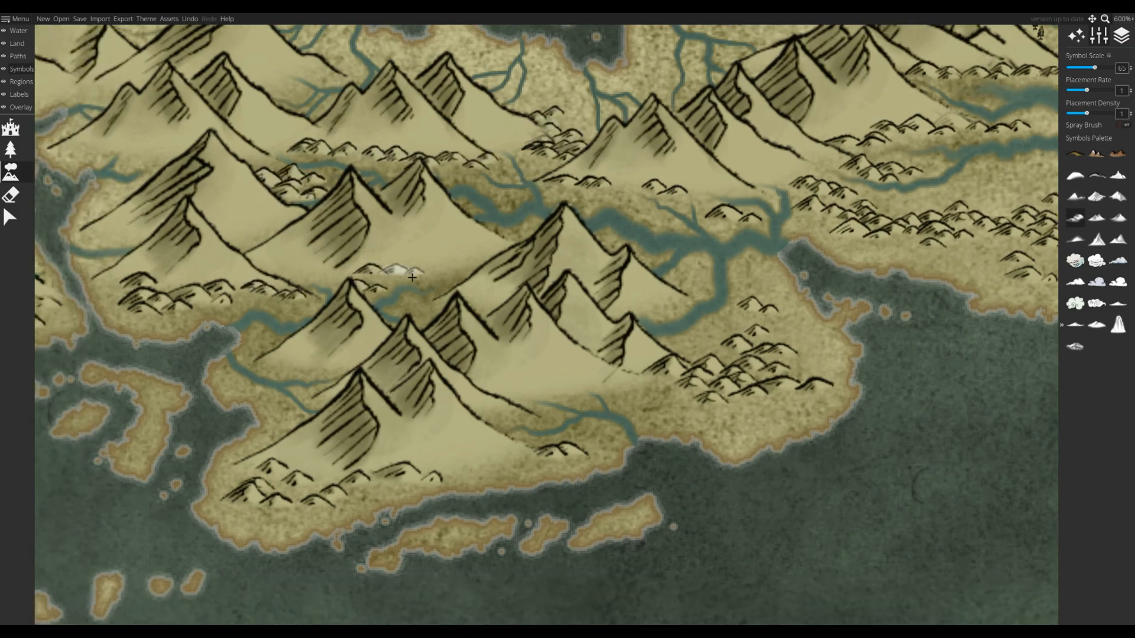
pyautogui.moveTo(412, 278)
pyautogui.mouseDown()
pyautogui.moveTo(455, 295)
pyautogui.moveTo(488, 443)
pyautogui.moveTo(540, 392)
pyautogui.moveTo(677, 365)
pyautogui.mouseUp()
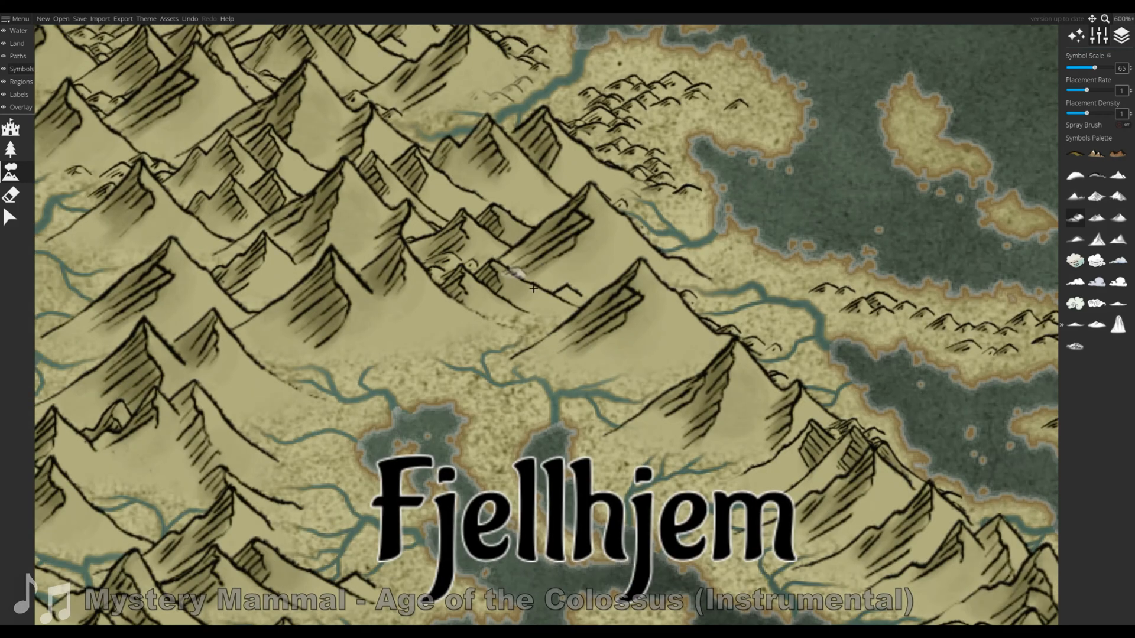
# - Fill the gaps between the mountains northwest of the Fjellhjem label and the range's southern foot with hills
pyautogui.click(568, 292)
pyautogui.click(263, 302)
pyautogui.click(290, 263)
pyautogui.click(214, 262)
pyautogui.click(303, 356)
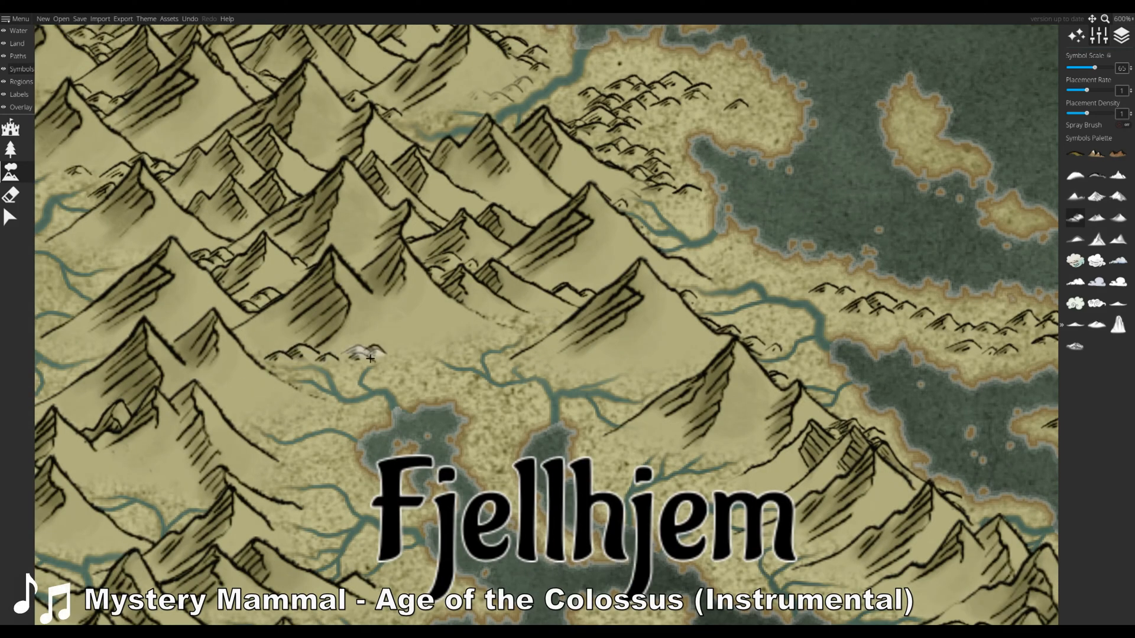
pyautogui.click(386, 354)
pyautogui.click(444, 384)
# - Place small hills down the mountain slopes west of the Fjellhjem label
pyautogui.click(400, 195)
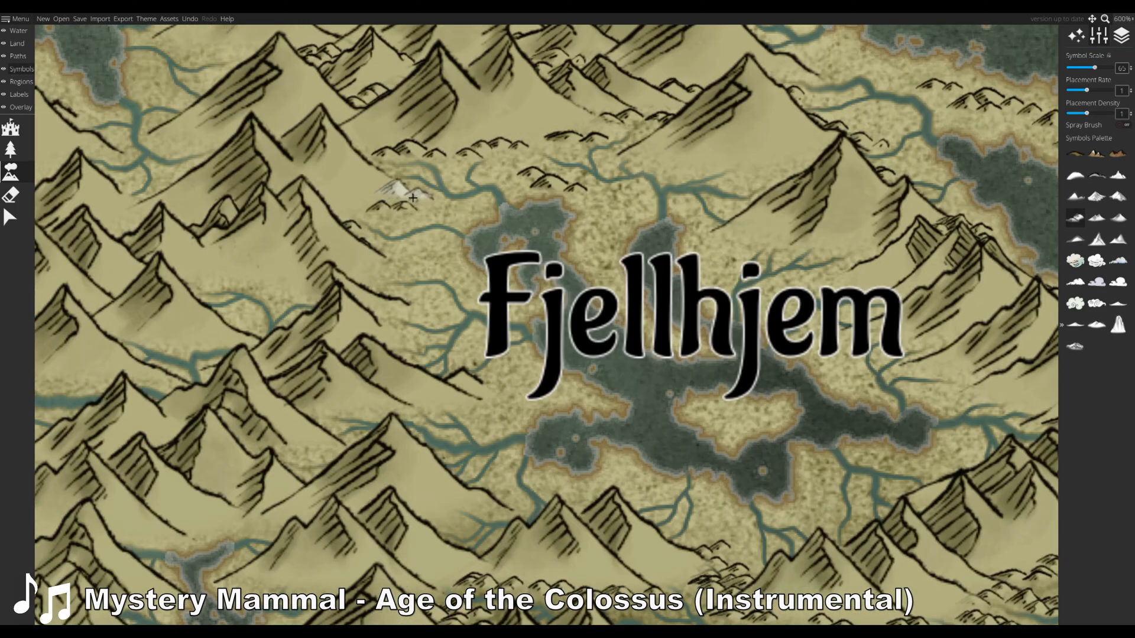
pyautogui.click(376, 260)
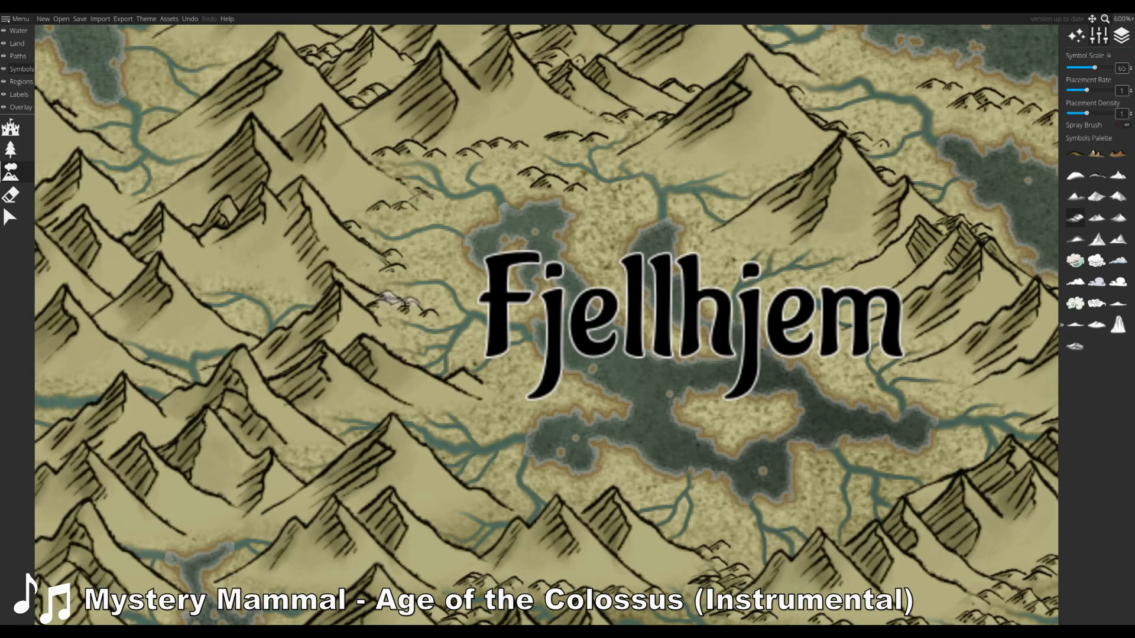
pyautogui.click(408, 304)
pyautogui.click(390, 340)
pyautogui.click(491, 399)
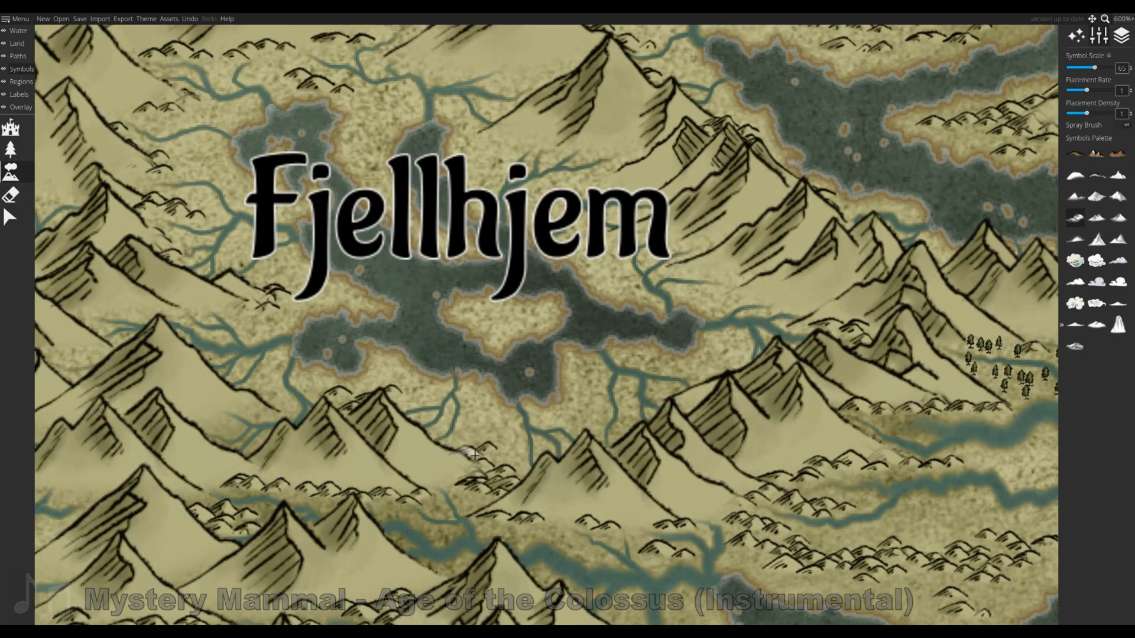
# - Place hills on the mountain slopes south and east of Fjellhjem's central lake
pyautogui.click(564, 413)
pyautogui.click(722, 378)
pyautogui.click(733, 296)
pyautogui.click(715, 274)
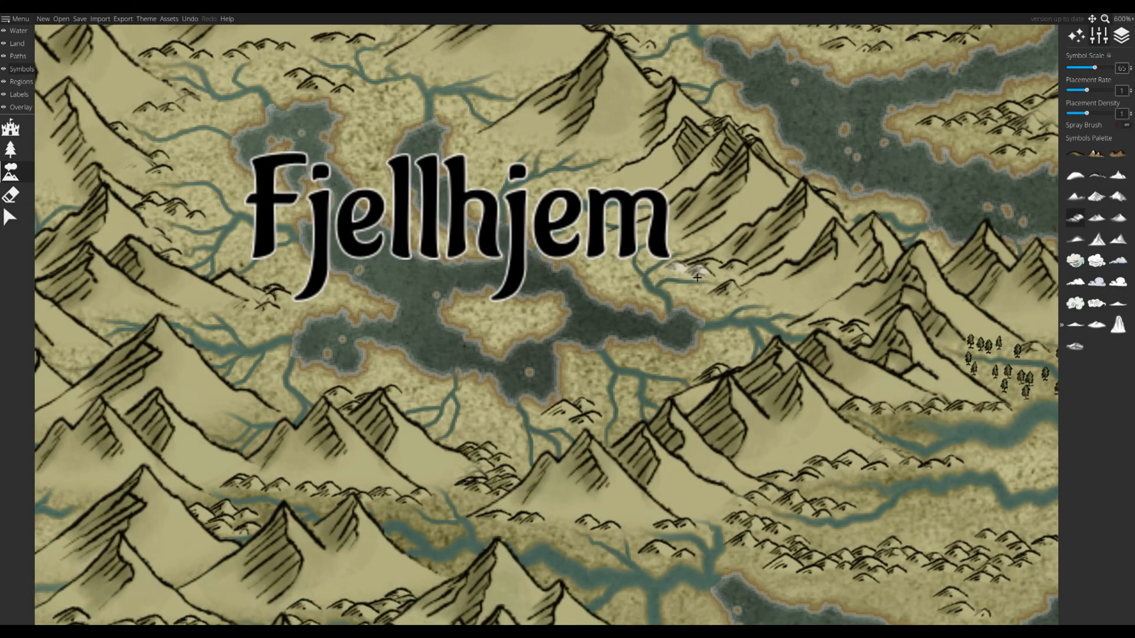
# - Place hills at the foot of the mountains north and northeast of the Fjellhjem label
pyautogui.click(616, 161)
pyautogui.click(613, 182)
pyautogui.click(486, 135)
pyautogui.click(542, 137)
pyautogui.click(620, 142)
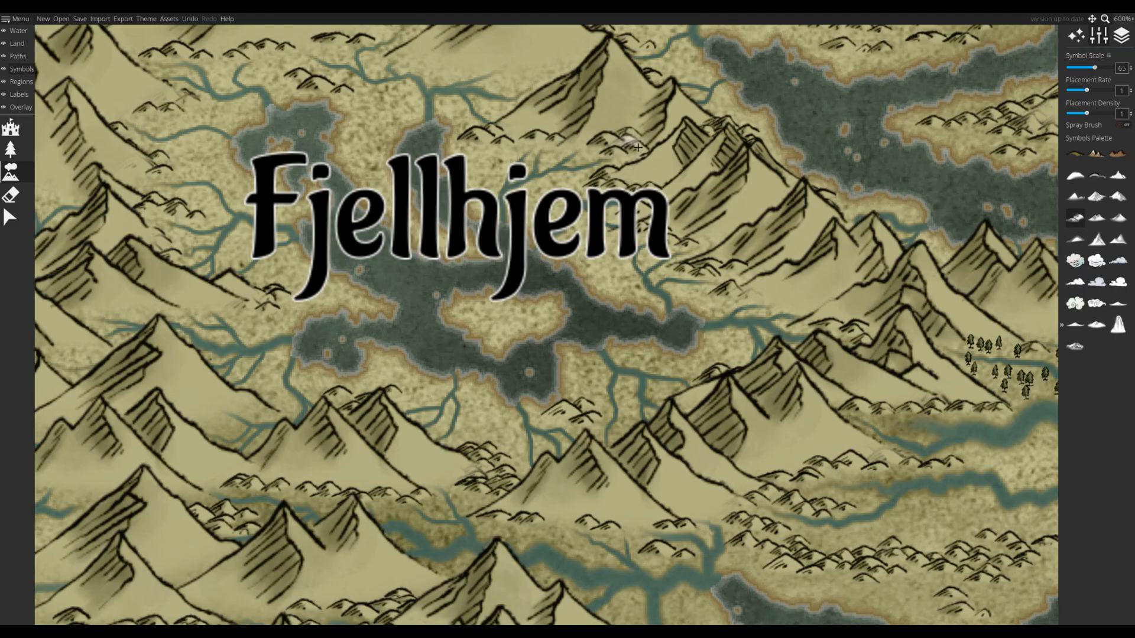
pyautogui.click(606, 150)
# - Spread foothills along the western edge of the northern mountain range, from the map's northern edge southward
pyautogui.scroll(-1, 555, 224)
pyautogui.scroll(-2, 650, 177)
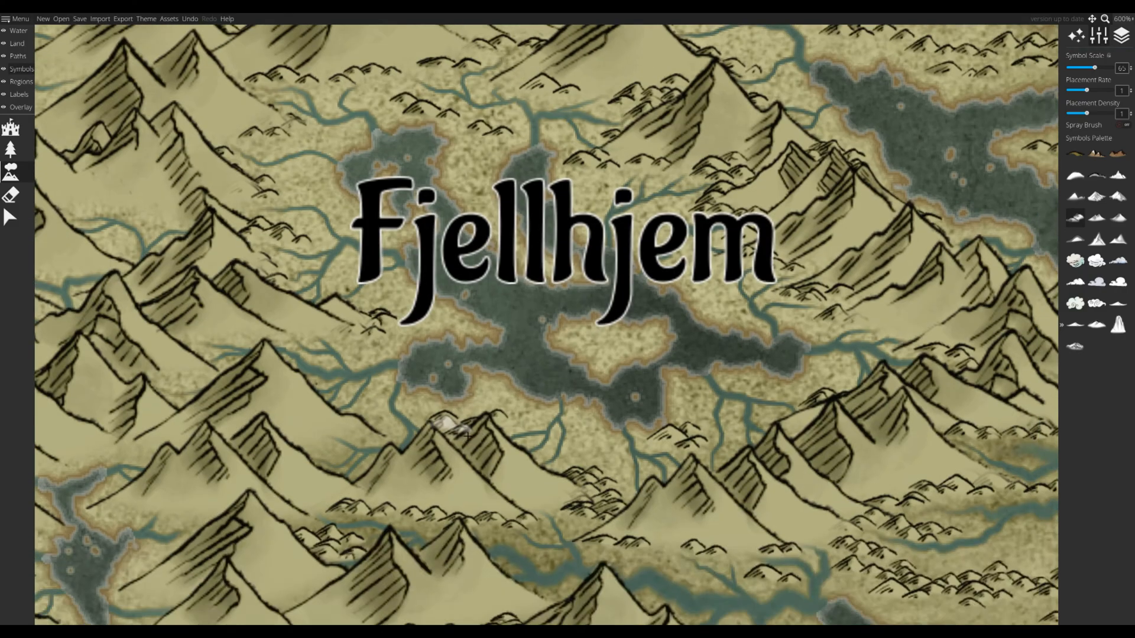
pyautogui.moveTo(163, 253); pyautogui.dragTo(590, 451)
pyautogui.scroll(1, 542, 59)
pyautogui.moveTo(388, 120); pyautogui.dragTo(397, 148)
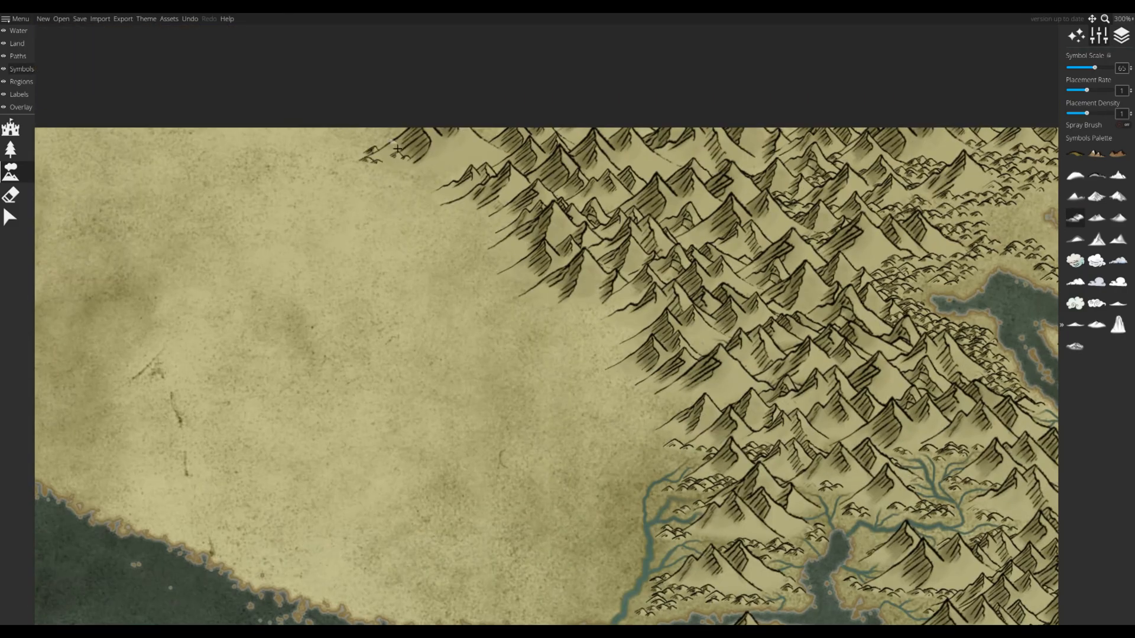
pyautogui.moveTo(458, 174); pyautogui.dragTo(628, 365)
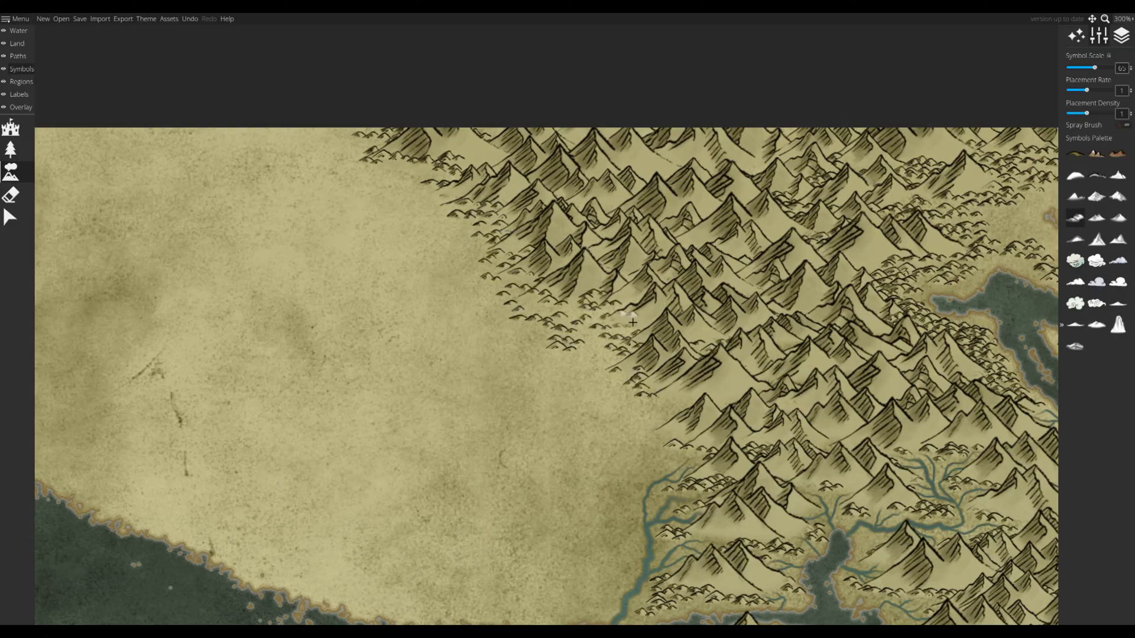
pyautogui.moveTo(458, 234); pyautogui.dragTo(408, 174)
pyautogui.moveTo(621, 433); pyautogui.dragTo(671, 456)
# - Choose the dark green tree symbol and thicken the forest north of the river around Flottstad, including the coast
pyautogui.moveTo(590, 560)
pyautogui.mouseDown()
pyautogui.moveTo(340, 520)
pyautogui.moveTo(875, 448)
pyautogui.moveTo(295, 398)
pyautogui.mouseUp()
pyautogui.moveTo(507, 372); pyautogui.dragTo(176, 107)
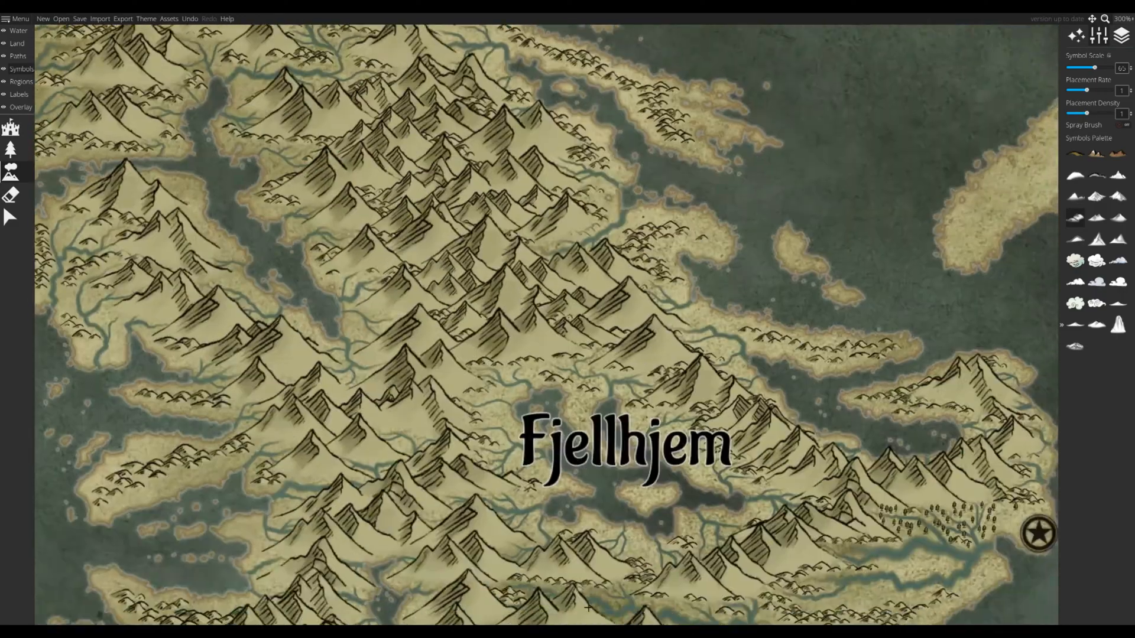
pyautogui.moveTo(327, 355); pyautogui.dragTo(118, 157)
pyautogui.click(10, 149)
pyautogui.click(1096, 217)
pyautogui.scroll(5, 936, 349)
pyautogui.scroll(-9, 554, 344)
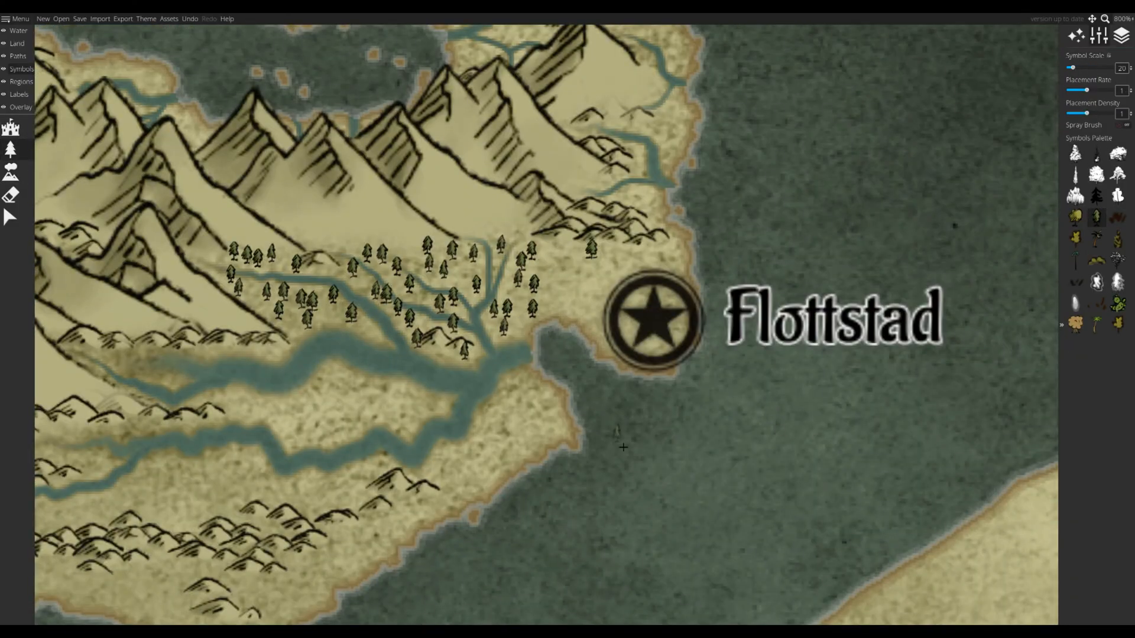
pyautogui.moveTo(623, 445); pyautogui.dragTo(664, 441)
pyautogui.moveTo(610, 253); pyautogui.dragTo(618, 296)
pyautogui.moveTo(685, 157); pyautogui.dragTo(682, 171)
pyautogui.moveTo(514, 277)
pyautogui.mouseDown()
pyautogui.moveTo(461, 242)
pyautogui.moveTo(443, 278)
pyautogui.moveTo(296, 297)
pyautogui.mouseUp()
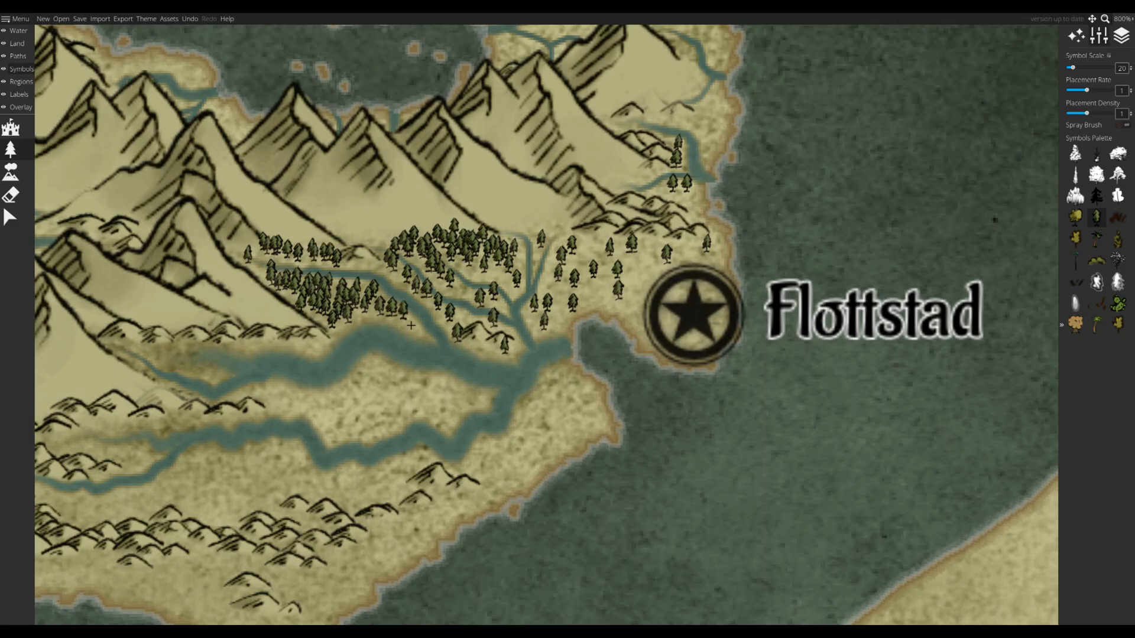
pyautogui.moveTo(472, 299); pyautogui.dragTo(604, 278)
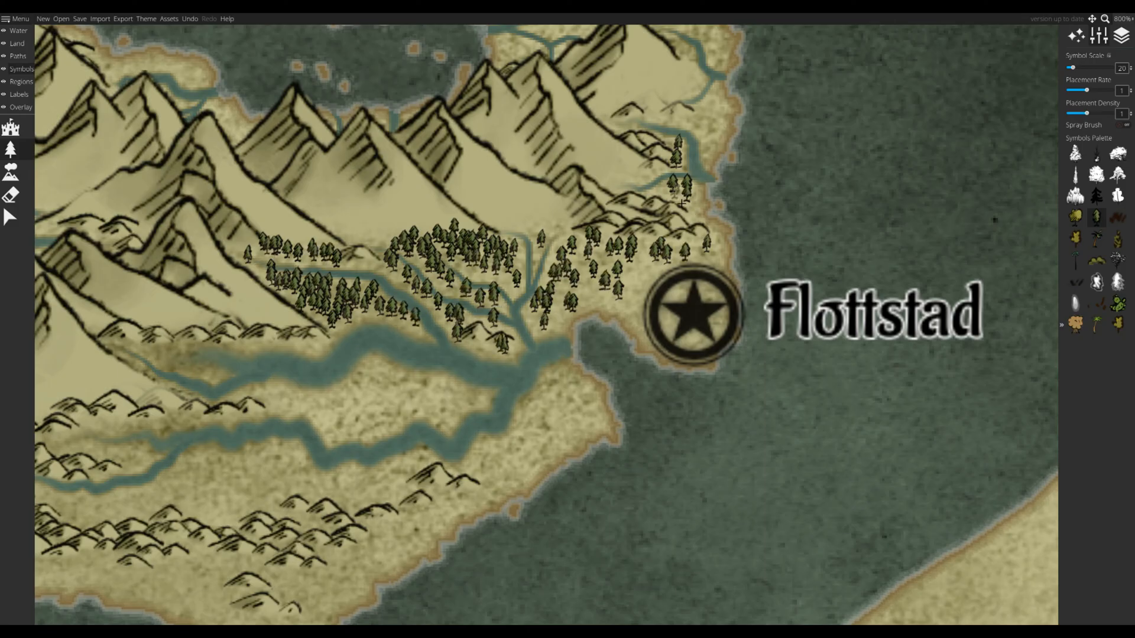
# - Place trees on the headland south of Flottstad's river mouth, between the river arms and along the southern bank
pyautogui.moveTo(584, 403); pyautogui.dragTo(653, 322)
pyautogui.moveTo(637, 296); pyautogui.dragTo(601, 373)
pyautogui.click(653, 301)
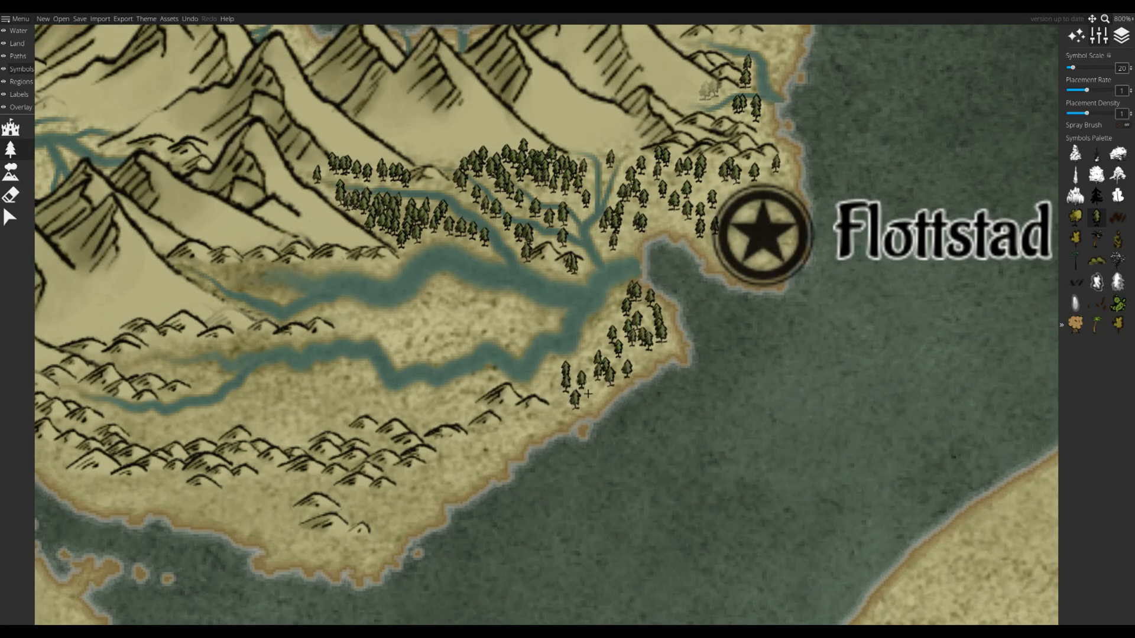
pyautogui.moveTo(354, 320)
pyautogui.mouseDown()
pyautogui.moveTo(484, 331)
pyautogui.moveTo(440, 346)
pyautogui.moveTo(535, 328)
pyautogui.mouseUp()
pyautogui.moveTo(541, 420); pyautogui.dragTo(715, 280)
pyautogui.moveTo(576, 372); pyautogui.dragTo(733, 243)
pyautogui.moveTo(616, 277)
pyautogui.mouseDown()
pyautogui.moveTo(456, 248)
pyautogui.moveTo(449, 283)
pyautogui.moveTo(647, 260)
pyautogui.mouseUp()
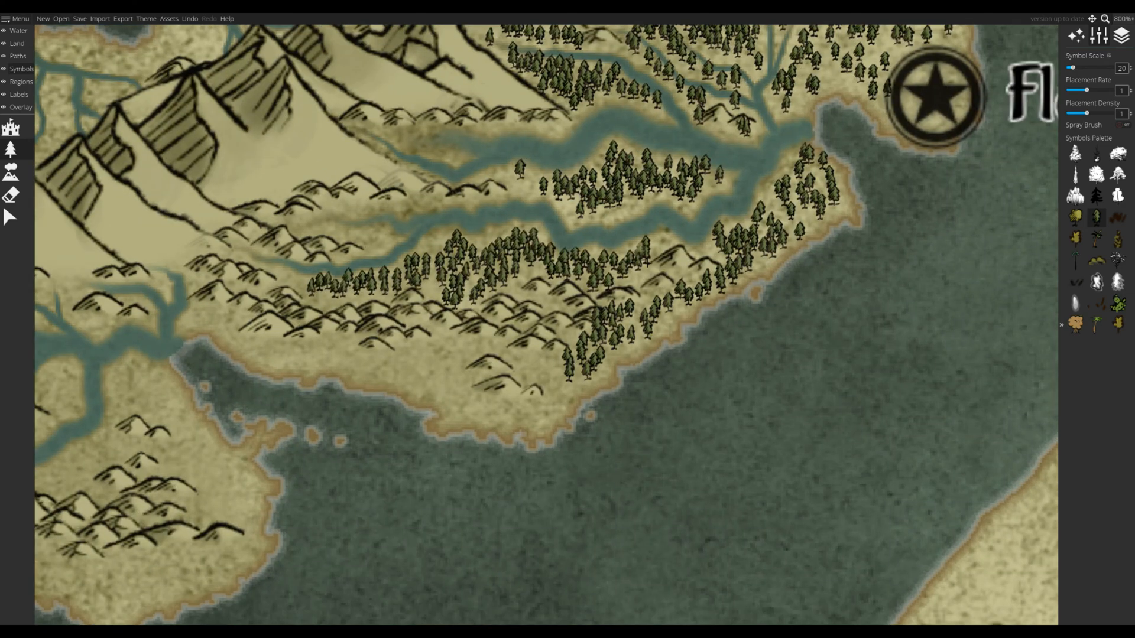
# - Fill the southern coast around the lowland hills with trees, undoing one stray stroke
pyautogui.moveTo(545, 376); pyautogui.dragTo(479, 349)
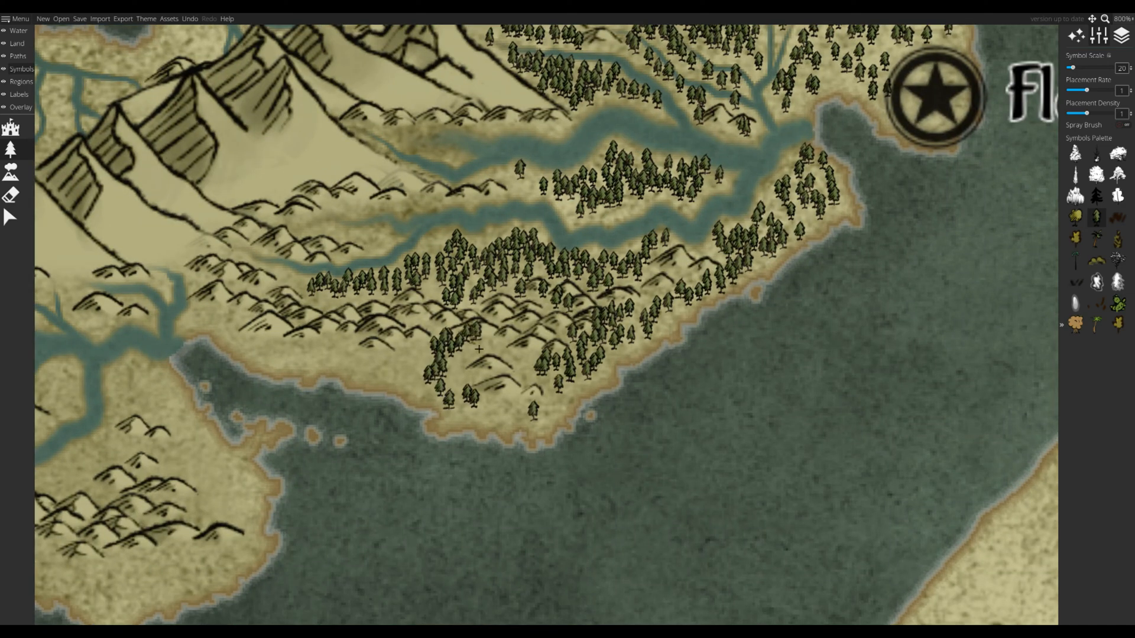
pyautogui.moveTo(412, 378); pyautogui.dragTo(209, 328)
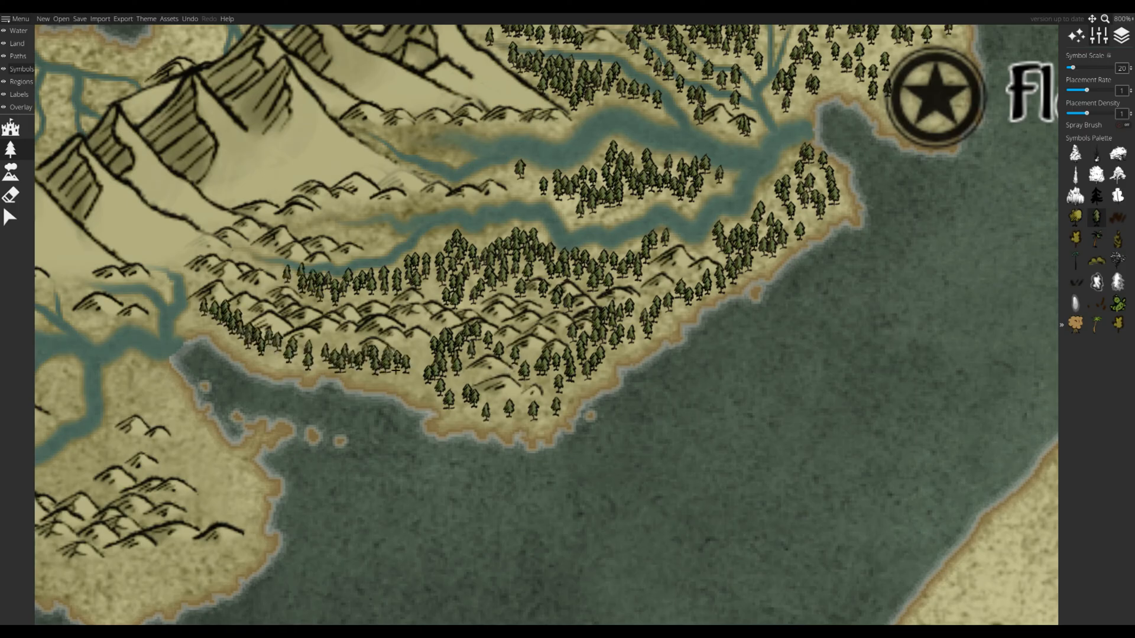
pyautogui.moveTo(396, 371); pyautogui.dragTo(468, 379)
pyautogui.hotkey('ctrl', 'z')
pyautogui.moveTo(431, 338)
pyautogui.mouseDown()
pyautogui.moveTo(415, 352)
pyautogui.moveTo(351, 346)
pyautogui.mouseUp()
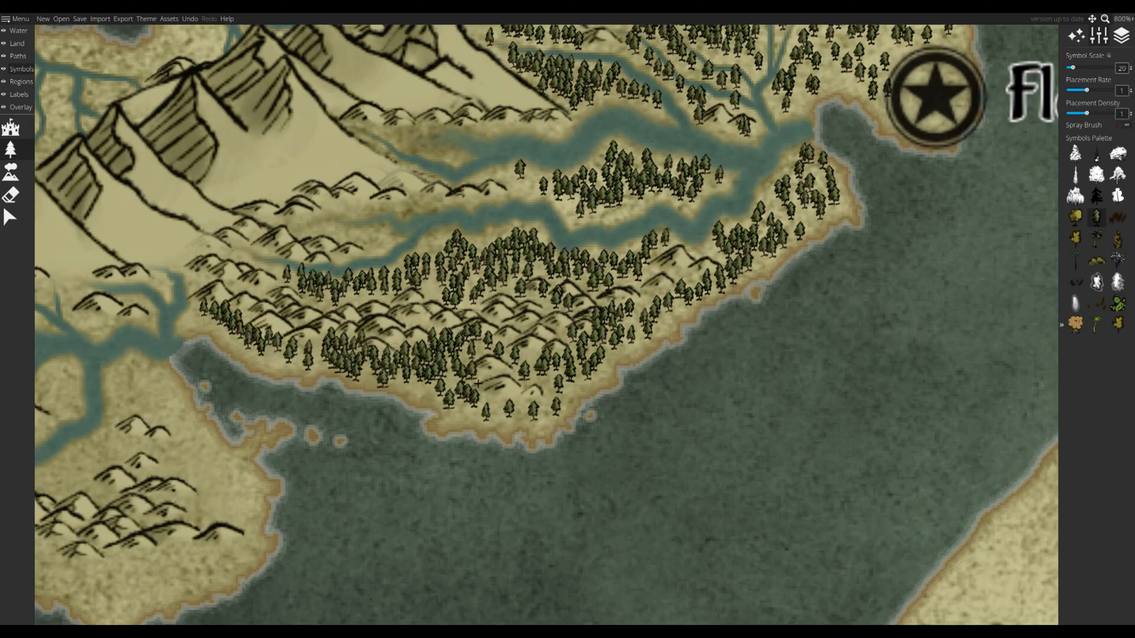
# - Extend the forest westward along both river arms up to the foothills
pyautogui.moveTo(290, 290); pyautogui.dragTo(359, 335)
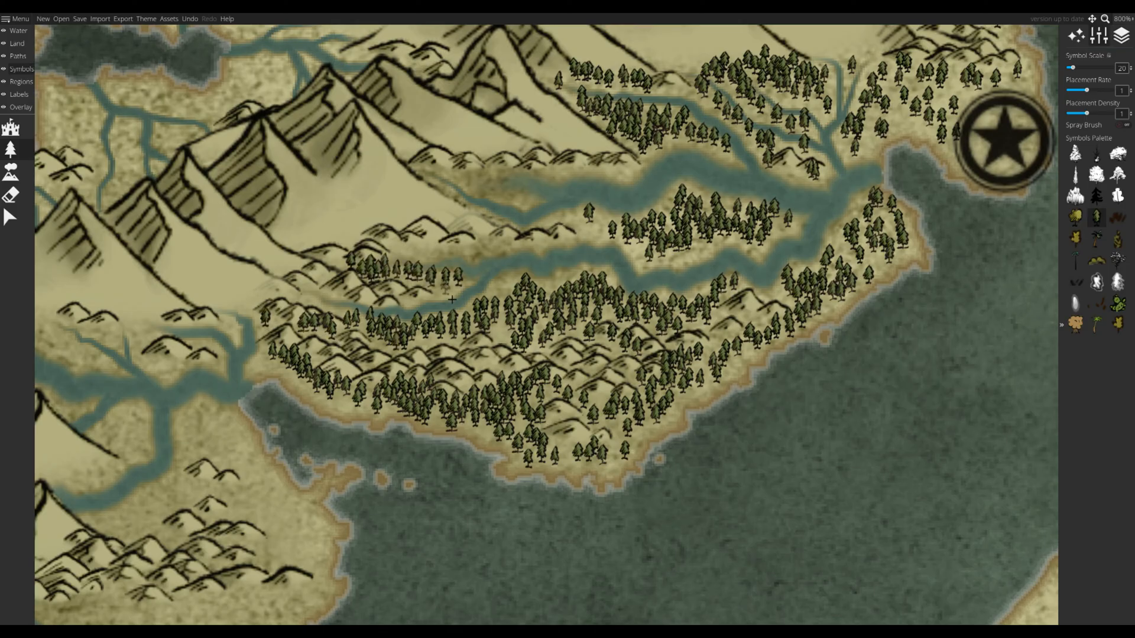
pyautogui.moveTo(433, 259)
pyautogui.mouseDown()
pyautogui.moveTo(485, 254)
pyautogui.moveTo(419, 328)
pyautogui.mouseUp()
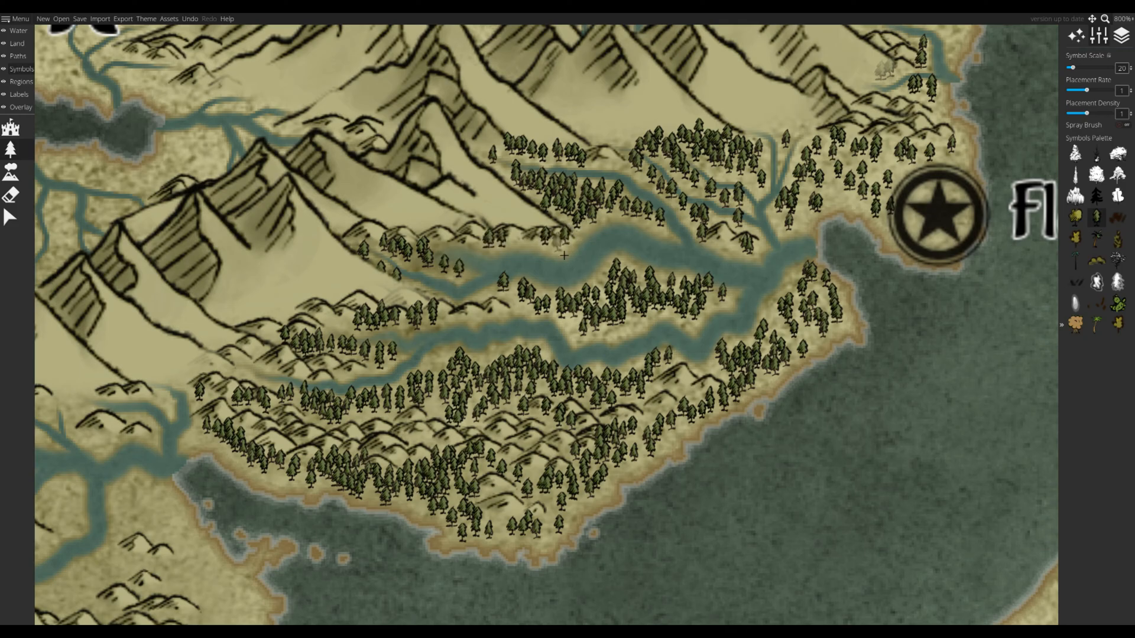
pyautogui.click(9, 217)
pyautogui.click(532, 202)
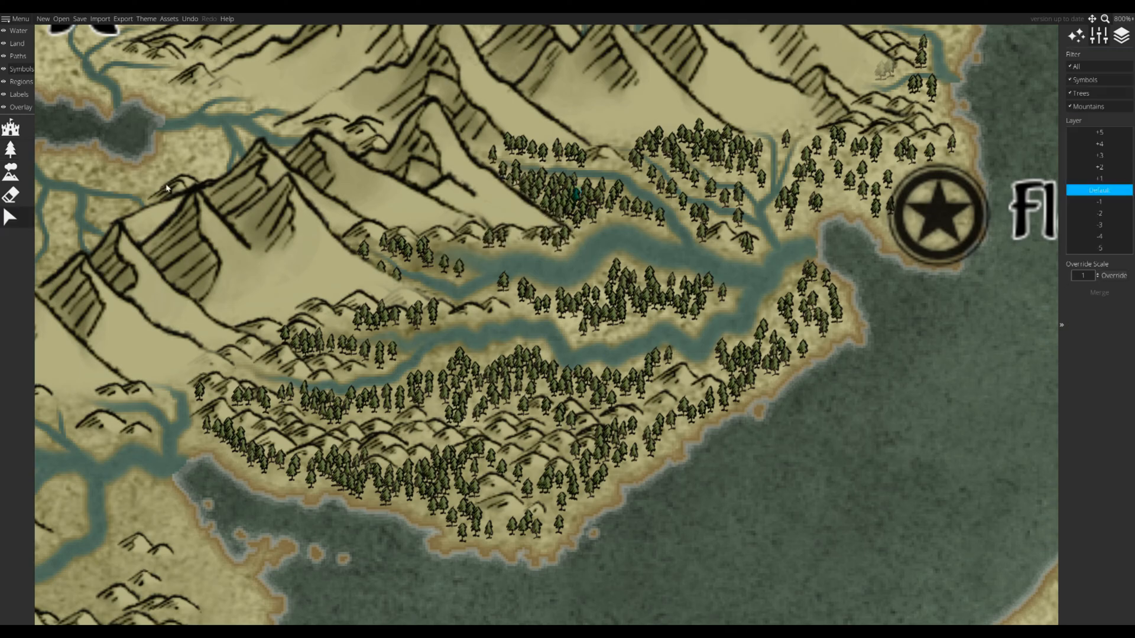
pyautogui.click(10, 149)
pyautogui.moveTo(733, 429); pyautogui.dragTo(612, 381)
pyautogui.scroll(-5, 613, 381)
pyautogui.scroll(4, 385, 337)
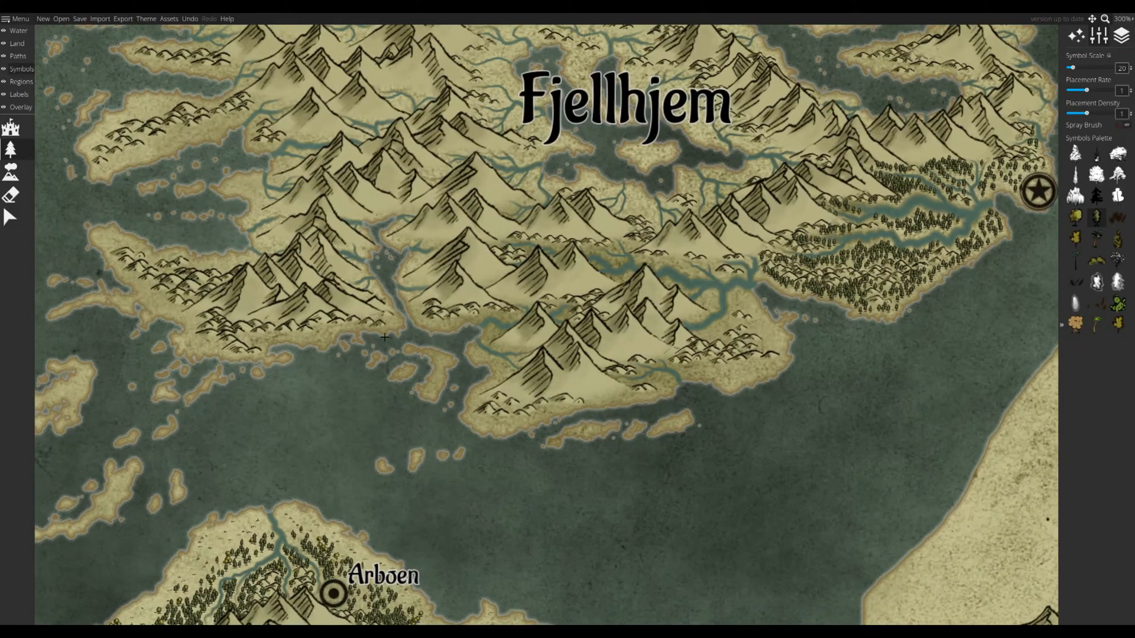
# - Forest the island in the central lake beneath the Fjellhjem label and begin placing trees on the shore south of it
pyautogui.moveTo(537, 272); pyautogui.dragTo(637, 494)
pyautogui.scroll(3, 887, 415)
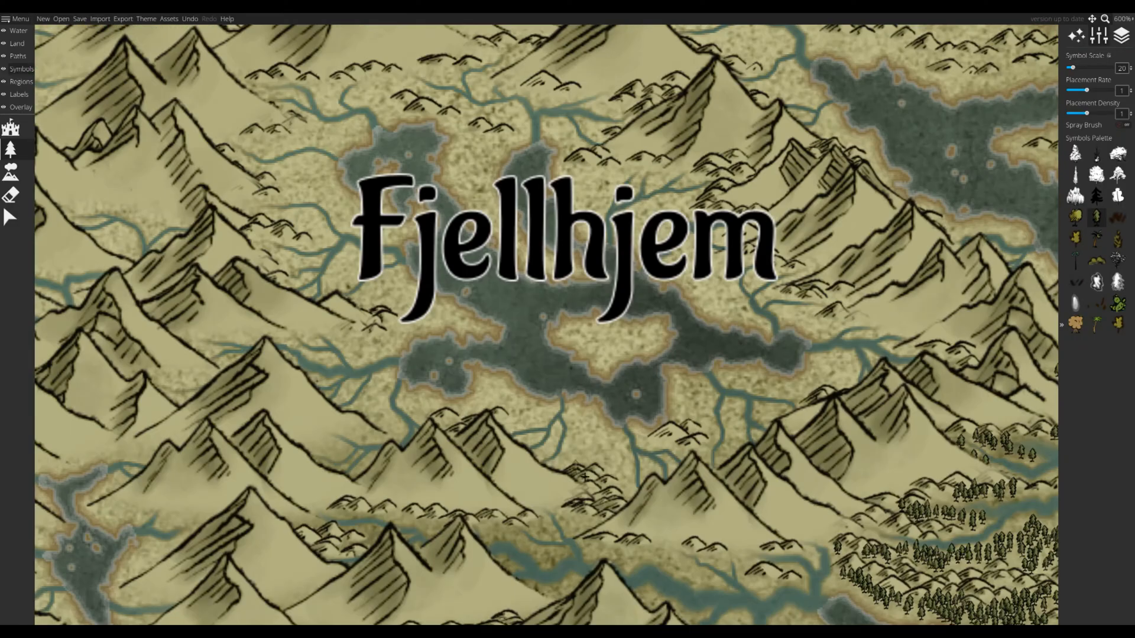
pyautogui.moveTo(609, 342); pyautogui.dragTo(472, 322)
pyautogui.moveTo(455, 408); pyautogui.dragTo(467, 418)
pyautogui.scroll(2, 414, 467)
pyautogui.moveTo(454, 266)
pyautogui.mouseDown()
pyautogui.moveTo(513, 289)
pyautogui.moveTo(494, 310)
pyautogui.moveTo(491, 276)
pyautogui.mouseUp()
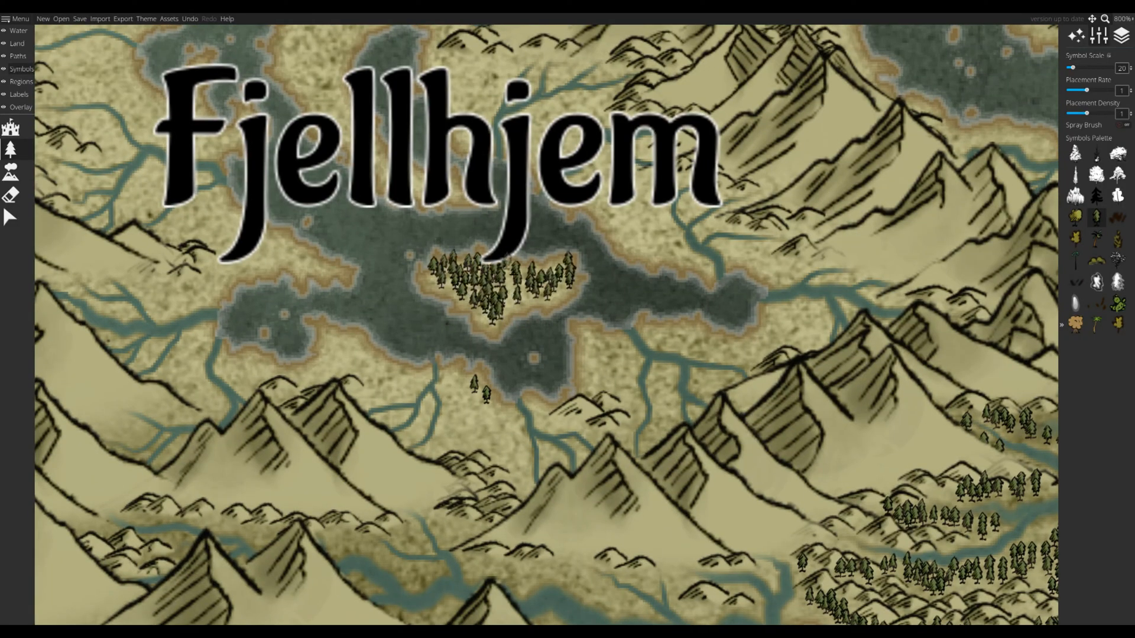
# - Place trees along the central lake's southern shore and around its streams, eastward past the lake's end
pyautogui.moveTo(463, 418); pyautogui.dragTo(481, 431)
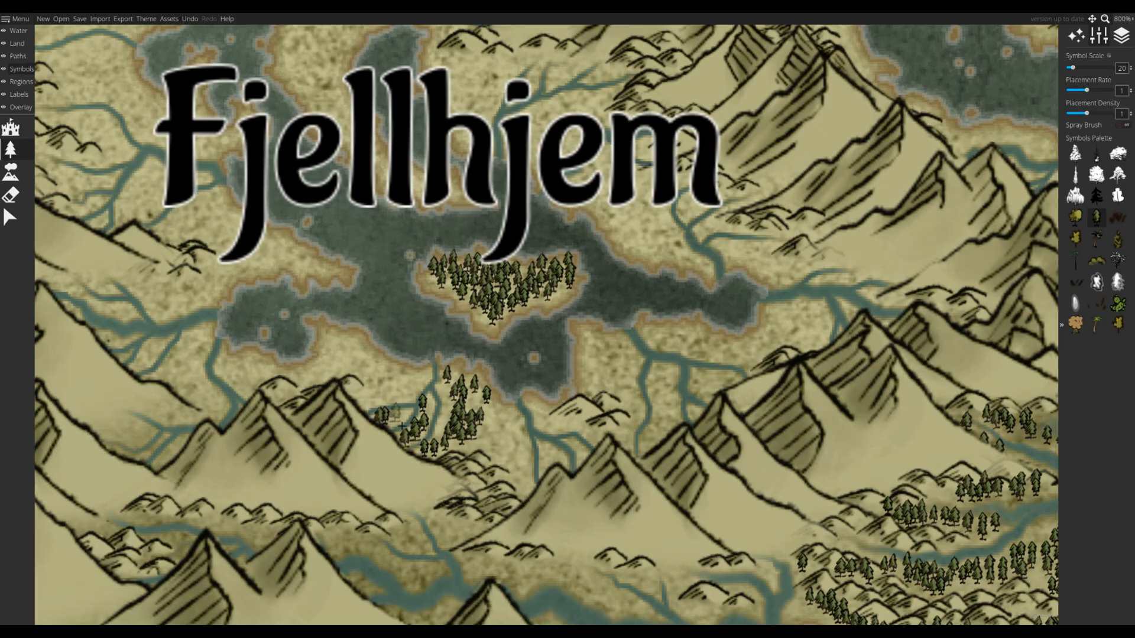
pyautogui.moveTo(402, 426)
pyautogui.mouseDown()
pyautogui.moveTo(525, 452)
pyautogui.moveTo(485, 431)
pyautogui.mouseUp()
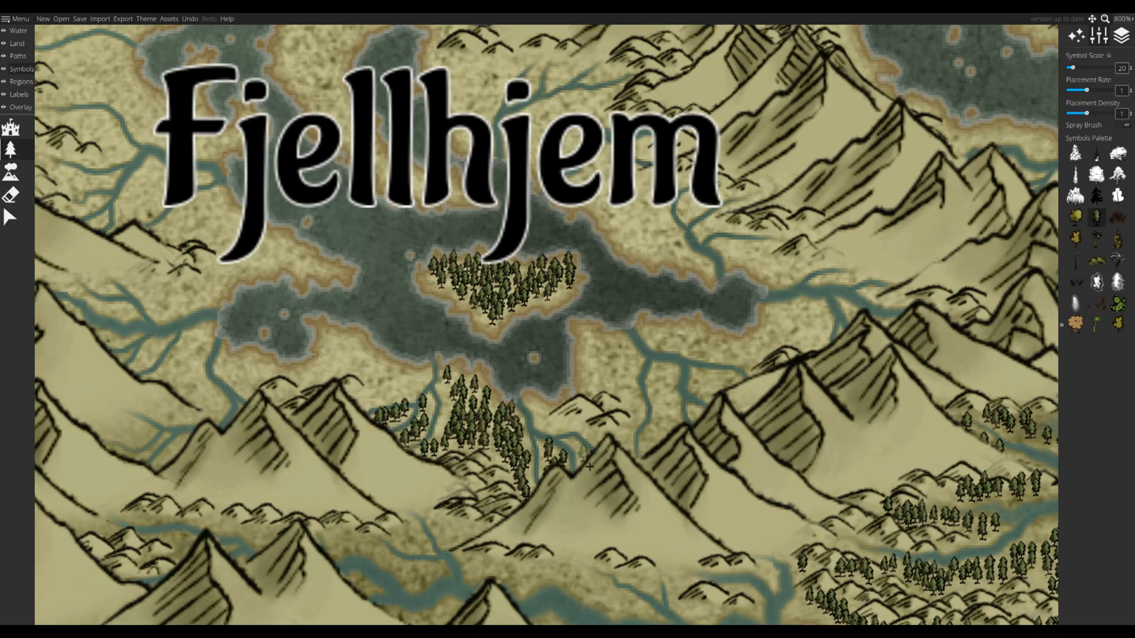
pyautogui.moveTo(589, 467)
pyautogui.mouseDown()
pyautogui.moveTo(543, 421)
pyautogui.moveTo(607, 443)
pyautogui.moveTo(550, 410)
pyautogui.moveTo(638, 450)
pyautogui.moveTo(629, 401)
pyautogui.moveTo(643, 427)
pyautogui.moveTo(602, 377)
pyautogui.mouseUp()
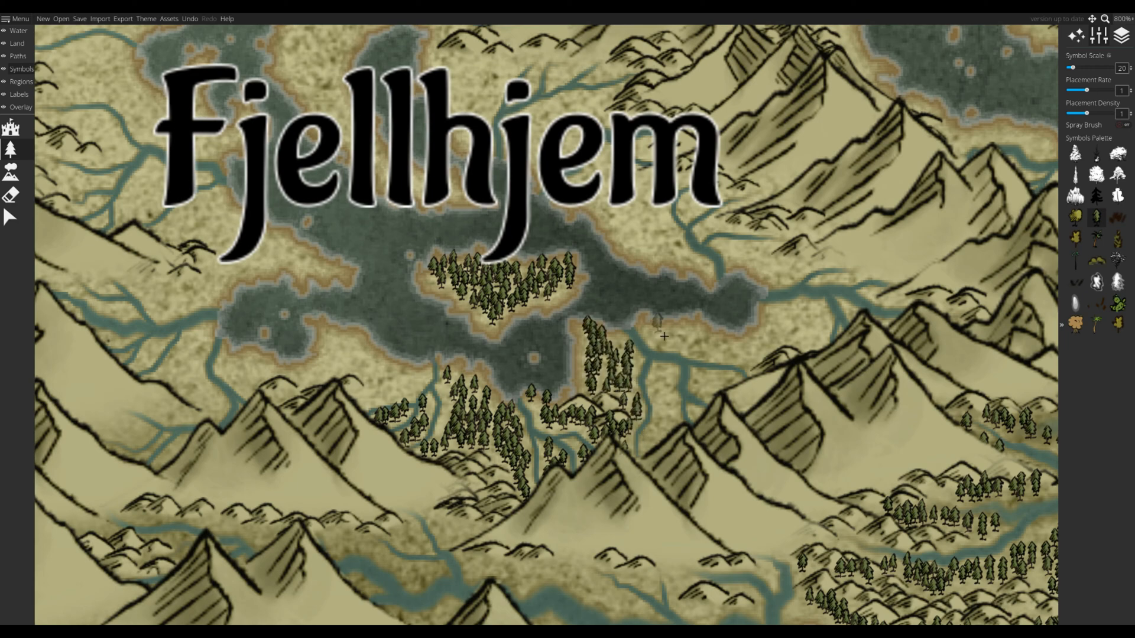
pyautogui.moveTo(464, 381)
pyautogui.mouseDown()
pyautogui.moveTo(491, 387)
pyautogui.moveTo(464, 446)
pyautogui.moveTo(562, 396)
pyautogui.moveTo(521, 387)
pyautogui.mouseUp()
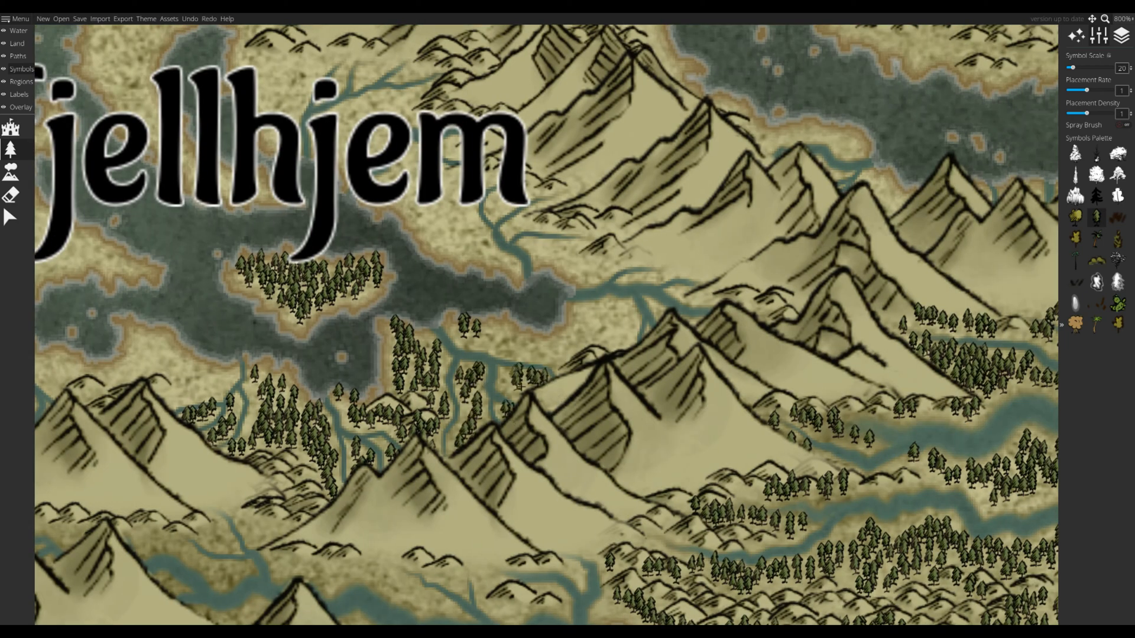
pyautogui.moveTo(542, 424)
pyautogui.mouseDown()
pyautogui.moveTo(567, 337)
pyautogui.moveTo(627, 308)
pyautogui.moveTo(597, 343)
pyautogui.mouseUp()
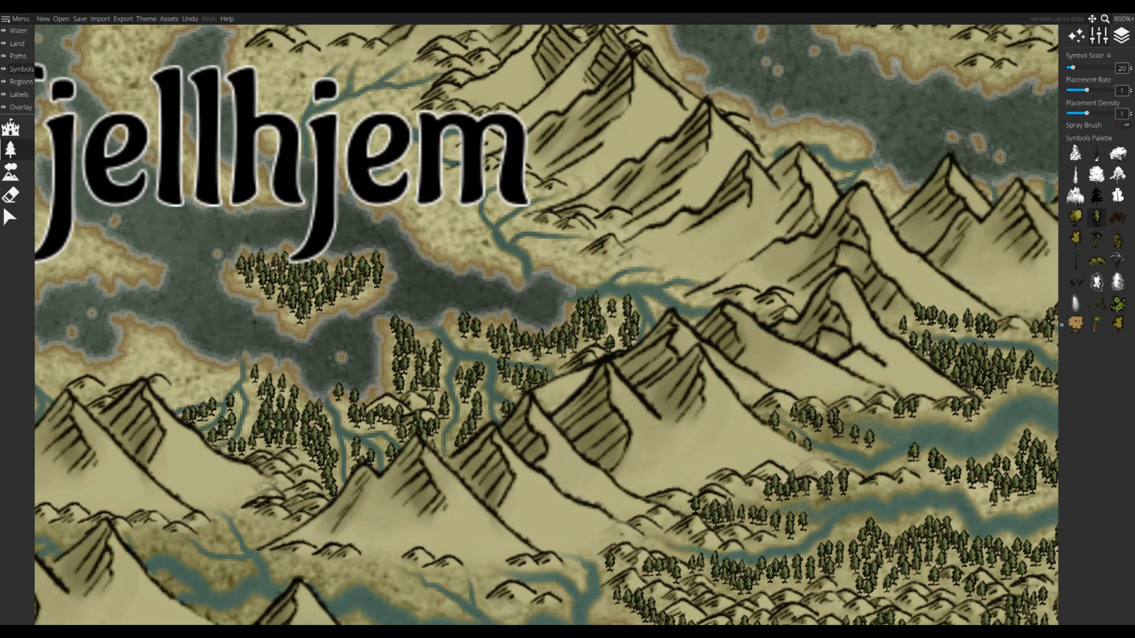
pyautogui.moveTo(571, 348); pyautogui.dragTo(586, 372)
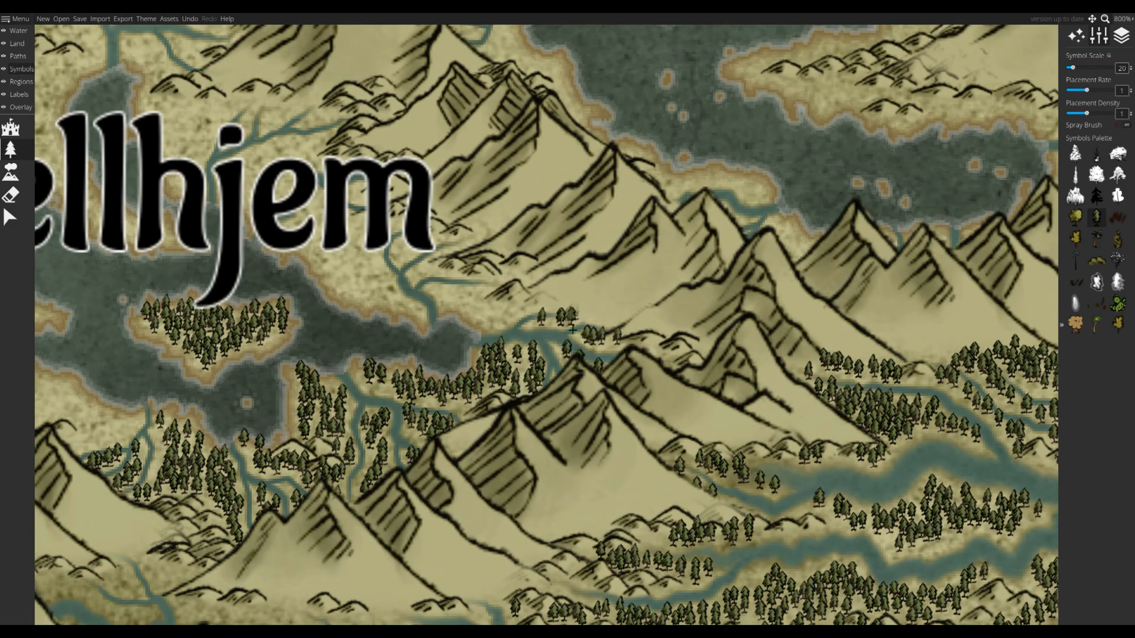
# - Forest the lake's northeastern shore and the foot of the mountains beside it, undoing one stroke
pyautogui.moveTo(572, 330)
pyautogui.mouseDown()
pyautogui.moveTo(511, 313)
pyautogui.moveTo(536, 328)
pyautogui.moveTo(461, 289)
pyautogui.mouseUp()
pyautogui.hotkey('ctrl', 'z')
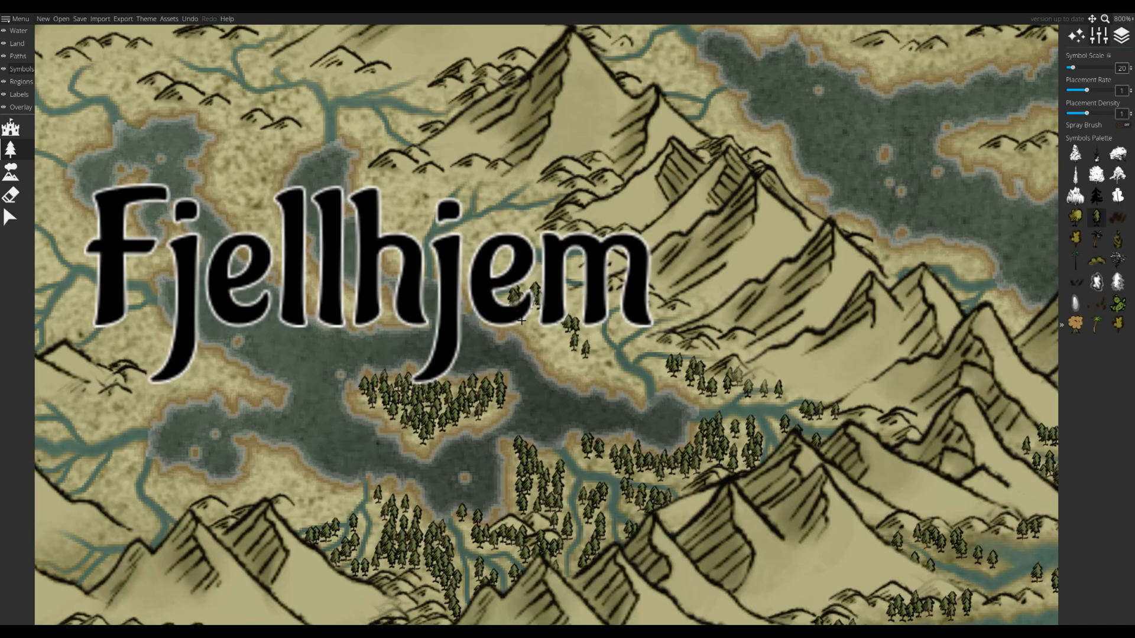
pyautogui.moveTo(532, 295); pyautogui.dragTo(591, 354)
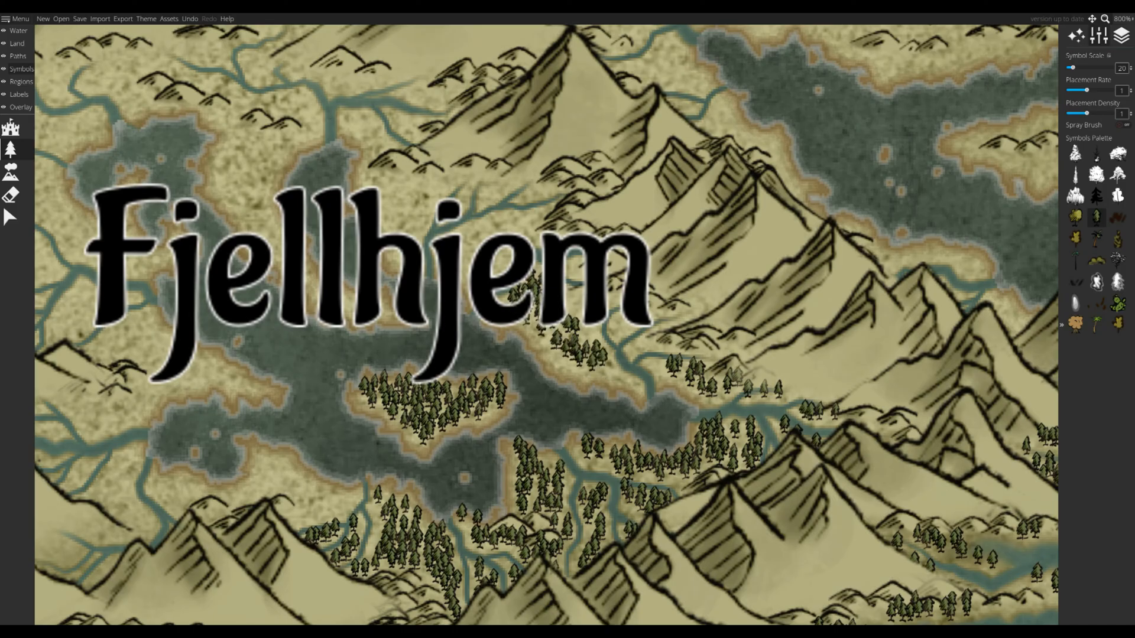
pyautogui.moveTo(573, 313); pyautogui.dragTo(612, 313)
pyautogui.moveTo(574, 372); pyautogui.dragTo(604, 375)
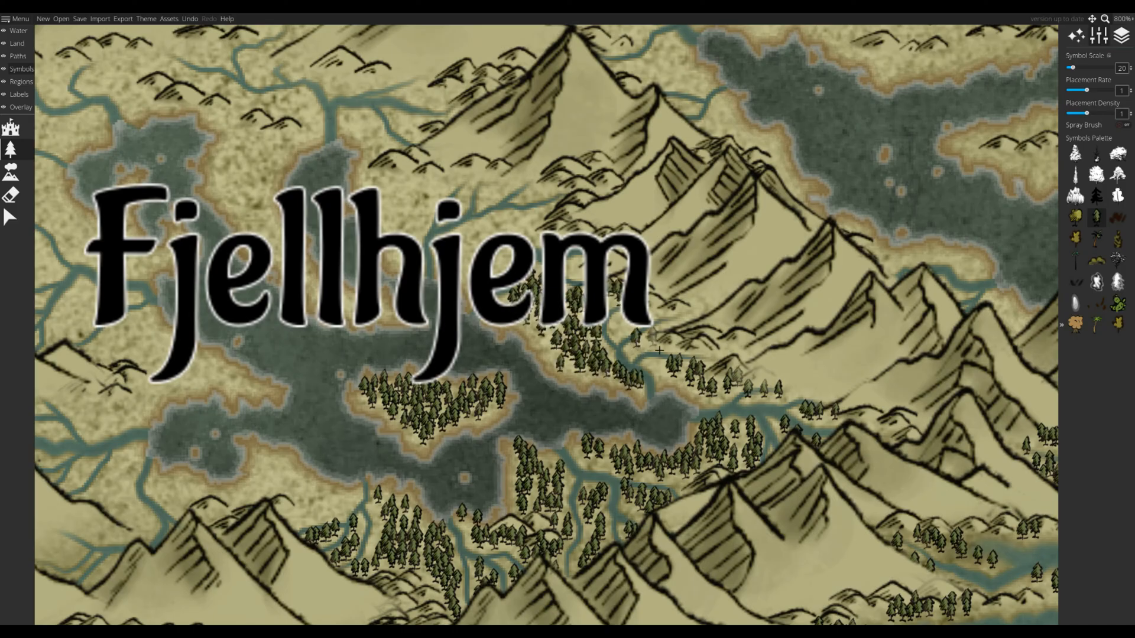
pyautogui.moveTo(574, 272); pyautogui.dragTo(576, 269)
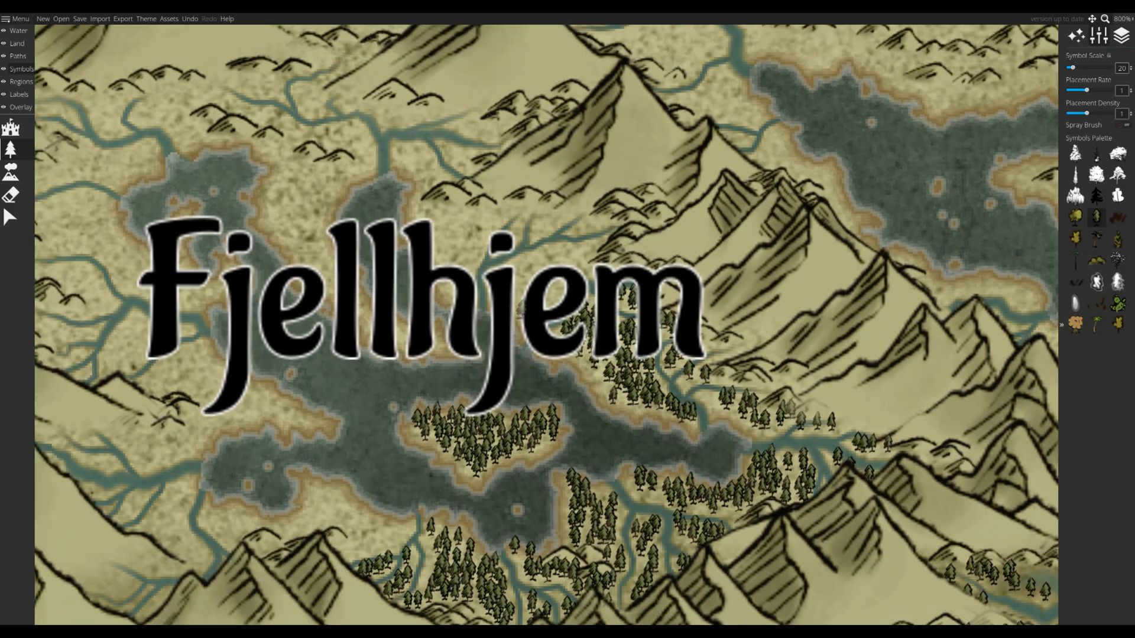
# - Place trees around the lake's northern arm and along the streams feeding it, undoing two strokes
pyautogui.moveTo(521, 295); pyautogui.dragTo(570, 266)
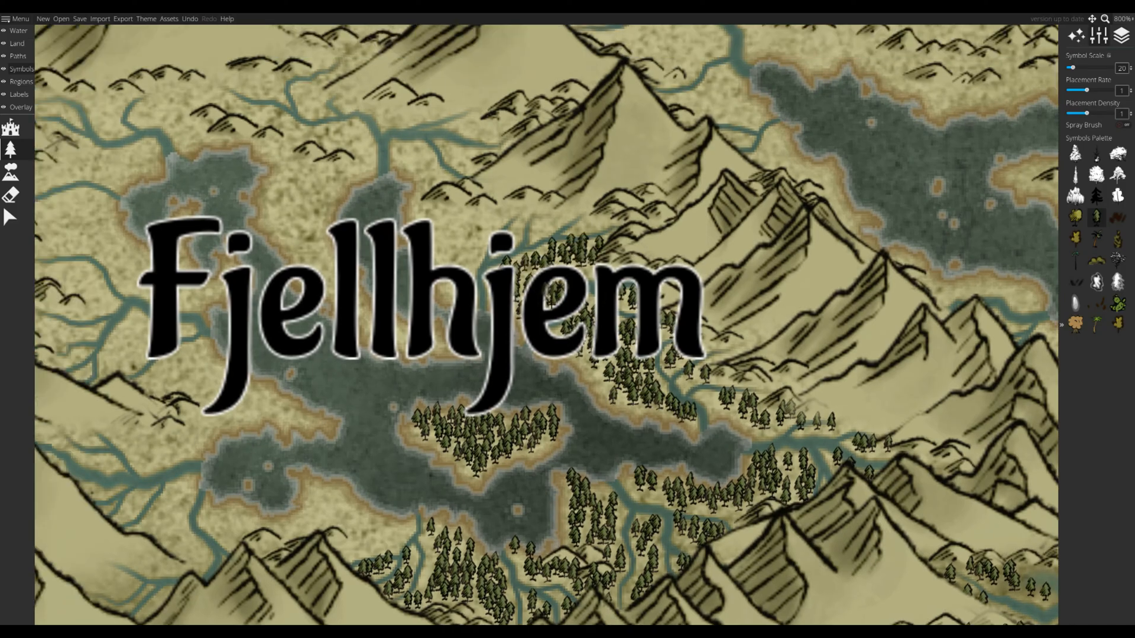
pyautogui.moveTo(507, 225)
pyautogui.mouseDown()
pyautogui.moveTo(451, 287)
pyautogui.moveTo(496, 232)
pyautogui.moveTo(461, 223)
pyautogui.moveTo(438, 239)
pyautogui.moveTo(499, 233)
pyautogui.mouseUp()
pyautogui.hotkey('ctrl', 'z')
pyautogui.hotkey('ctrl', 'z')
pyautogui.moveTo(414, 155)
pyautogui.mouseDown()
pyautogui.moveTo(429, 183)
pyautogui.moveTo(453, 164)
pyautogui.moveTo(476, 175)
pyautogui.mouseUp()
pyautogui.moveTo(449, 323)
pyautogui.mouseDown()
pyautogui.moveTo(367, 314)
pyautogui.moveTo(290, 171)
pyautogui.moveTo(330, 188)
pyautogui.moveTo(333, 280)
pyautogui.mouseUp()
pyautogui.moveTo(496, 278); pyautogui.dragTo(446, 346)
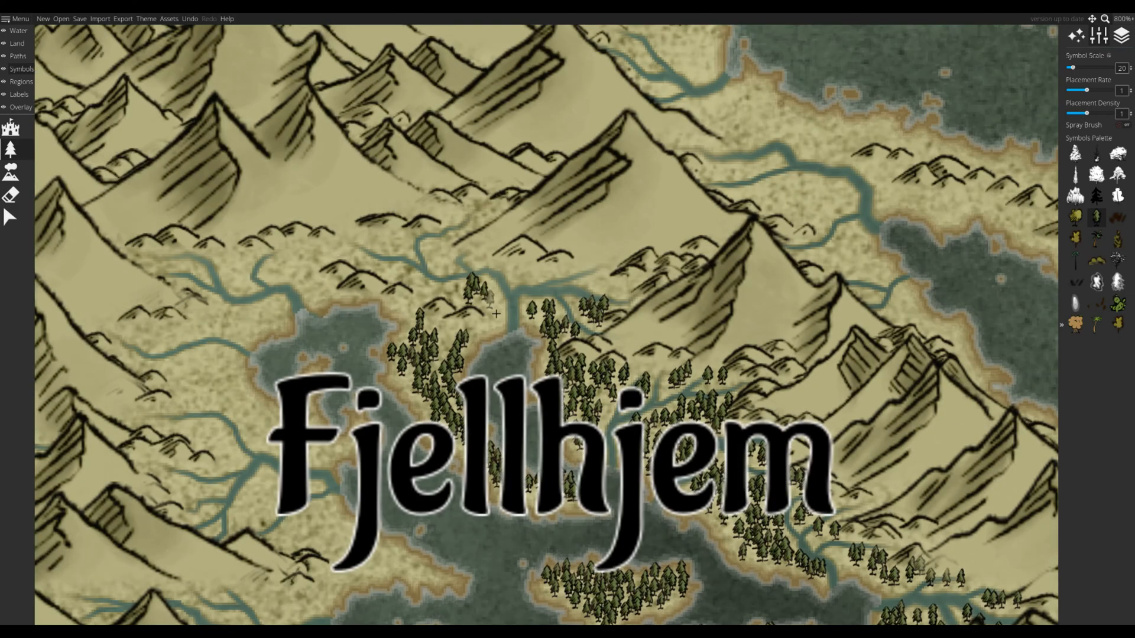
pyautogui.moveTo(485, 226)
pyautogui.mouseDown()
pyautogui.moveTo(436, 265)
pyautogui.moveTo(471, 253)
pyautogui.moveTo(484, 268)
pyautogui.moveTo(457, 272)
pyautogui.moveTo(450, 225)
pyautogui.moveTo(395, 257)
pyautogui.mouseUp()
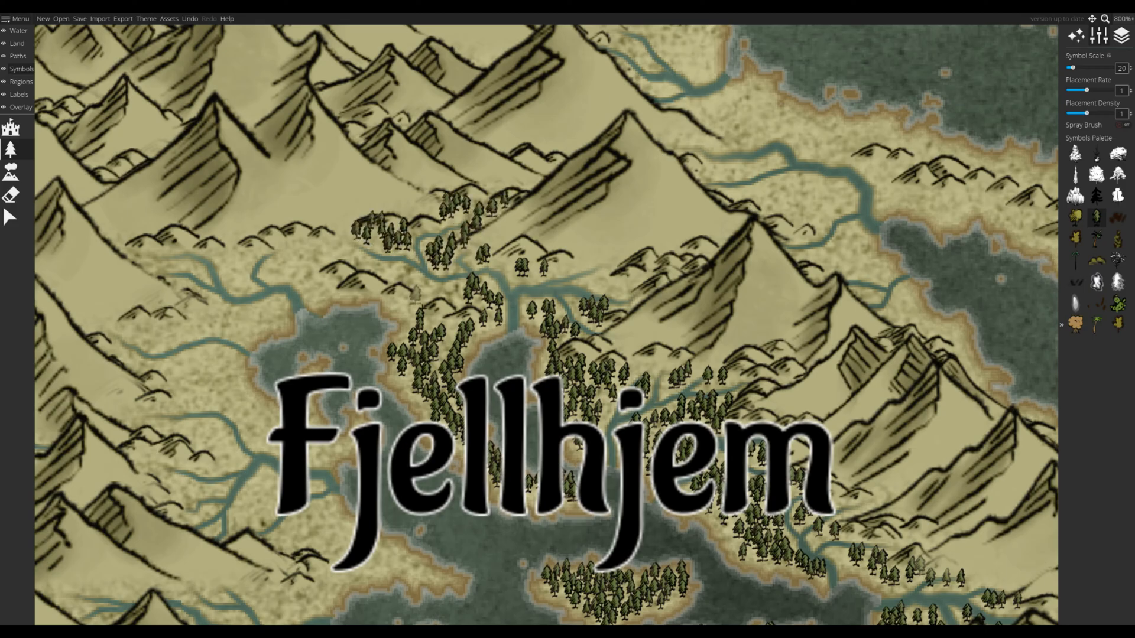
# - Forest the hills and stream valleys along the lake's northwestern and western shores behind the Fjellhjem label
pyautogui.moveTo(417, 298)
pyautogui.mouseDown()
pyautogui.moveTo(408, 266)
pyautogui.moveTo(295, 248)
pyautogui.moveTo(326, 302)
pyautogui.moveTo(449, 337)
pyautogui.mouseUp()
pyautogui.moveTo(296, 282)
pyautogui.mouseDown()
pyautogui.moveTo(549, 273)
pyautogui.moveTo(449, 267)
pyautogui.moveTo(508, 305)
pyautogui.moveTo(396, 334)
pyautogui.moveTo(429, 377)
pyautogui.moveTo(472, 376)
pyautogui.mouseUp()
pyautogui.moveTo(490, 382)
pyautogui.mouseDown()
pyautogui.moveTo(373, 290)
pyautogui.moveTo(460, 299)
pyautogui.mouseUp()
pyautogui.moveTo(332, 341)
pyautogui.mouseDown()
pyautogui.moveTo(360, 350)
pyautogui.moveTo(353, 378)
pyautogui.mouseUp()
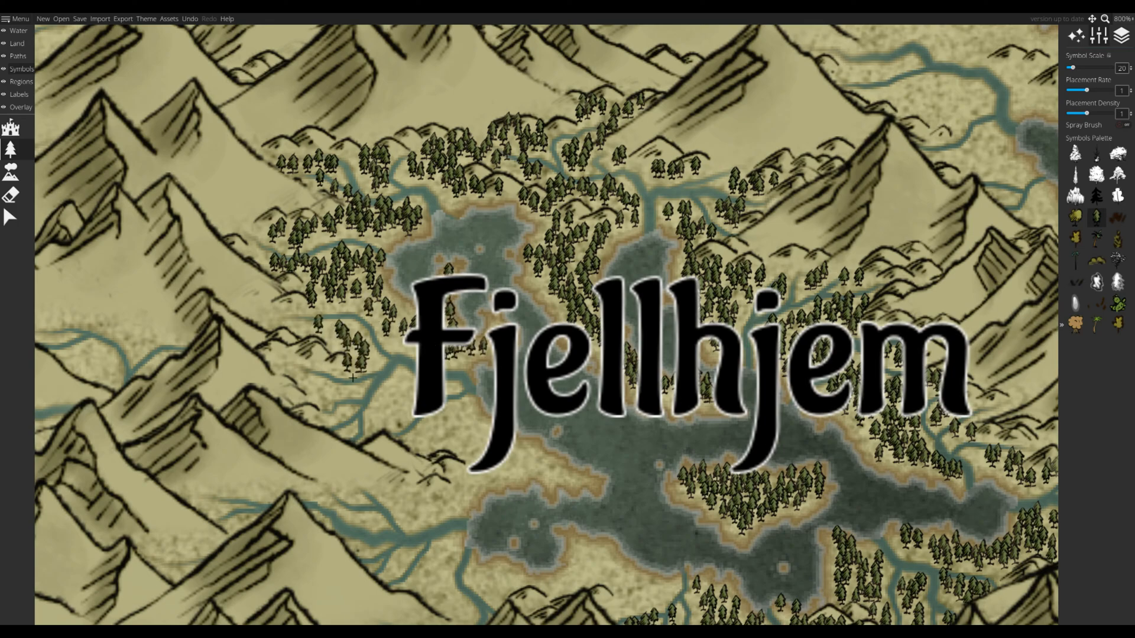
pyautogui.moveTo(358, 435); pyautogui.dragTo(394, 419)
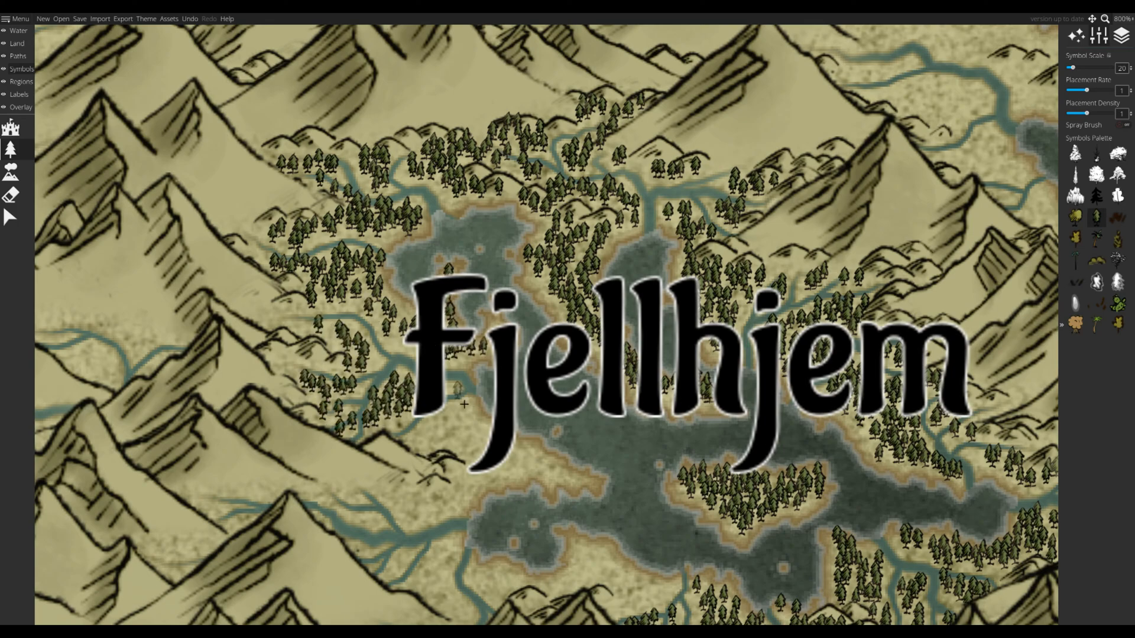
# - Extend the trees over the lake's western headland and up the river valley between the western mountains, undoing one stroke
pyautogui.click(10, 217)
pyautogui.click(147, 178)
pyautogui.click(10, 149)
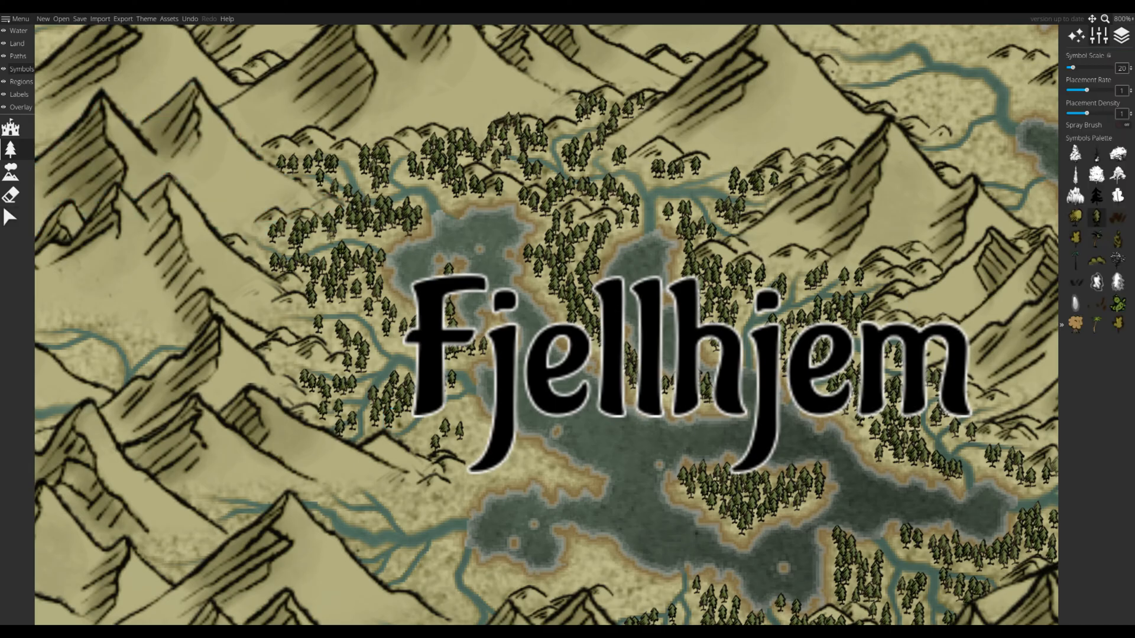
pyautogui.moveTo(331, 238); pyautogui.dragTo(346, 223)
pyautogui.moveTo(495, 442)
pyautogui.mouseDown()
pyautogui.moveTo(489, 384)
pyautogui.moveTo(434, 370)
pyautogui.moveTo(532, 404)
pyautogui.moveTo(411, 461)
pyautogui.moveTo(571, 404)
pyautogui.mouseUp()
pyautogui.moveTo(387, 390)
pyautogui.mouseDown()
pyautogui.moveTo(325, 412)
pyautogui.moveTo(288, 485)
pyautogui.mouseUp()
pyautogui.hotkey('ctrl', 'z')
pyautogui.moveTo(421, 393); pyautogui.dragTo(480, 421)
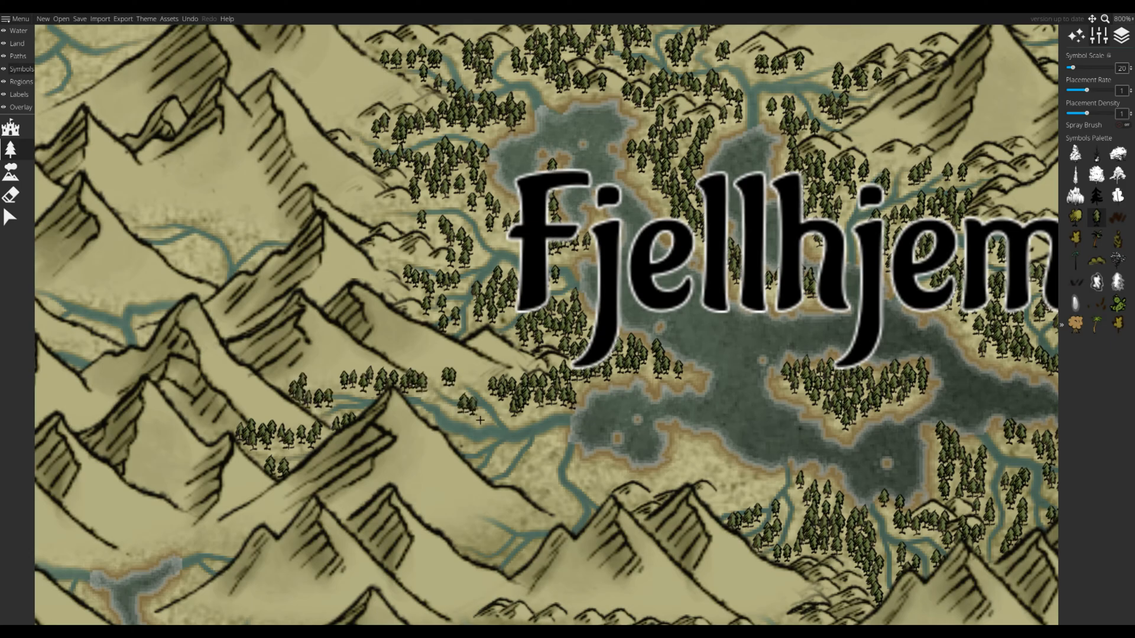
# - Place trees on the western river's southern side and the lake's southwestern shore, undoing one stroke
pyautogui.moveTo(558, 470)
pyautogui.mouseDown()
pyautogui.moveTo(565, 513)
pyautogui.moveTo(452, 442)
pyautogui.mouseUp()
pyautogui.moveTo(415, 489); pyautogui.dragTo(454, 441)
pyautogui.moveTo(483, 387)
pyautogui.mouseDown()
pyautogui.moveTo(517, 423)
pyautogui.moveTo(468, 393)
pyautogui.moveTo(498, 413)
pyautogui.moveTo(577, 406)
pyautogui.moveTo(519, 390)
pyautogui.mouseUp()
pyautogui.hotkey('ctrl', 'z')
pyautogui.moveTo(596, 391)
pyautogui.mouseDown()
pyautogui.moveTo(461, 382)
pyautogui.moveTo(506, 387)
pyautogui.moveTo(499, 412)
pyautogui.mouseUp()
# - Place trees along the river valley south of the lake and fill the hilly southeastern headland with forest
pyautogui.scroll(-6, 557, 422)
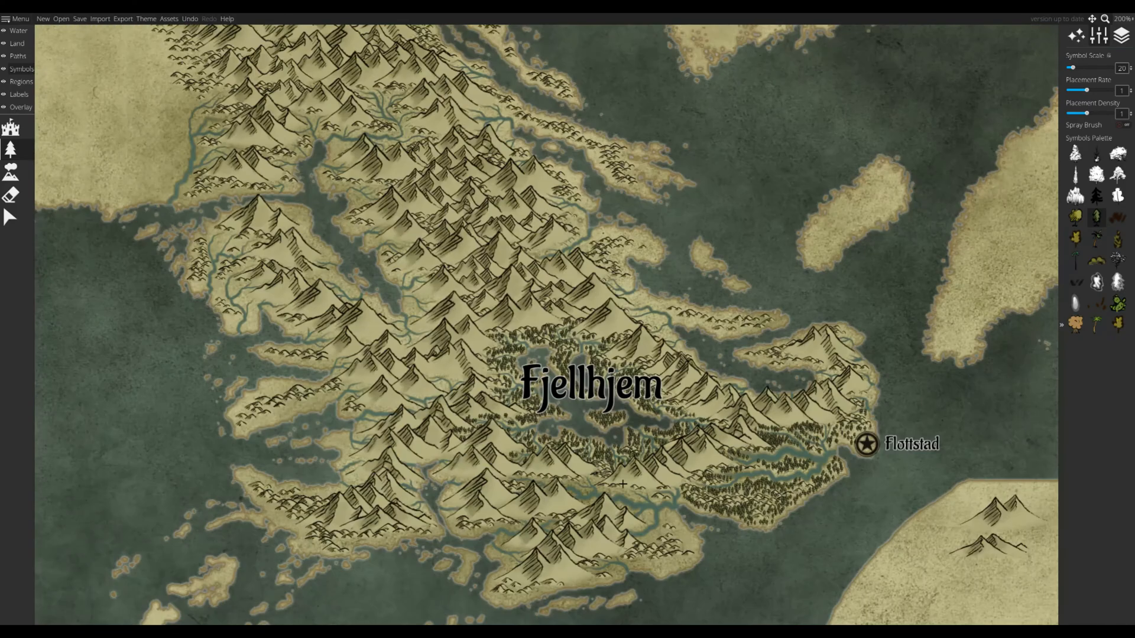
pyautogui.scroll(4, 471, 474)
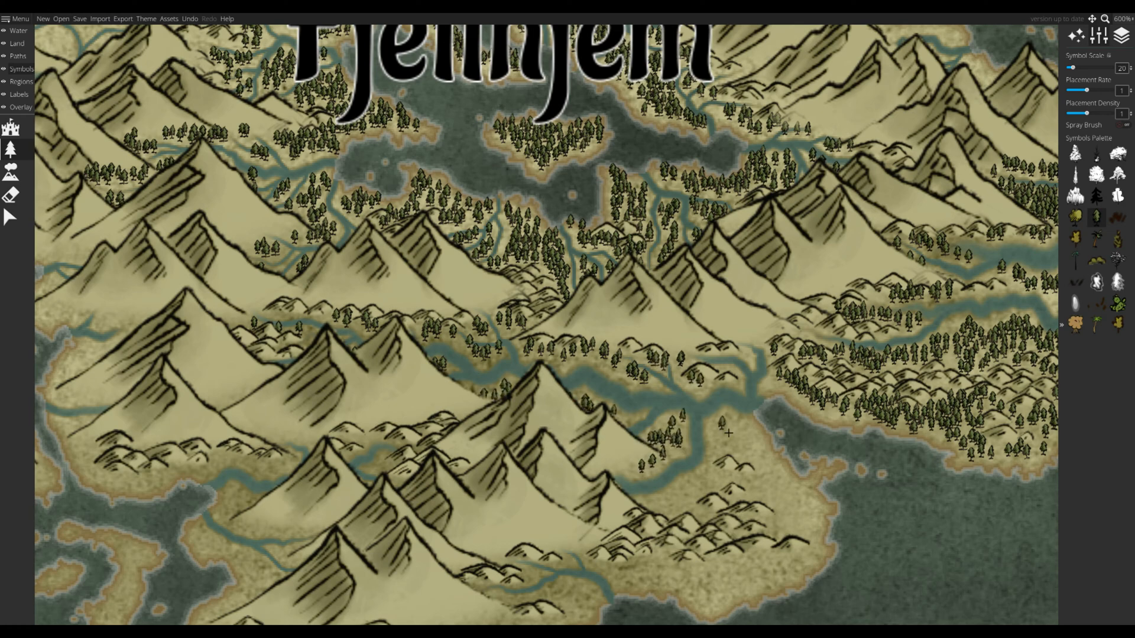
pyautogui.moveTo(728, 434); pyautogui.dragTo(740, 437)
pyautogui.scroll(2, 742, 436)
pyautogui.moveTo(641, 383)
pyautogui.mouseDown()
pyautogui.moveTo(604, 401)
pyautogui.moveTo(513, 349)
pyautogui.moveTo(428, 430)
pyautogui.moveTo(505, 352)
pyautogui.moveTo(522, 392)
pyautogui.moveTo(459, 423)
pyautogui.moveTo(481, 441)
pyautogui.moveTo(511, 415)
pyautogui.moveTo(559, 467)
pyautogui.moveTo(608, 445)
pyautogui.moveTo(625, 459)
pyautogui.moveTo(547, 501)
pyautogui.moveTo(458, 529)
pyautogui.moveTo(590, 520)
pyautogui.moveTo(338, 510)
pyautogui.moveTo(461, 540)
pyautogui.moveTo(594, 514)
pyautogui.mouseUp()
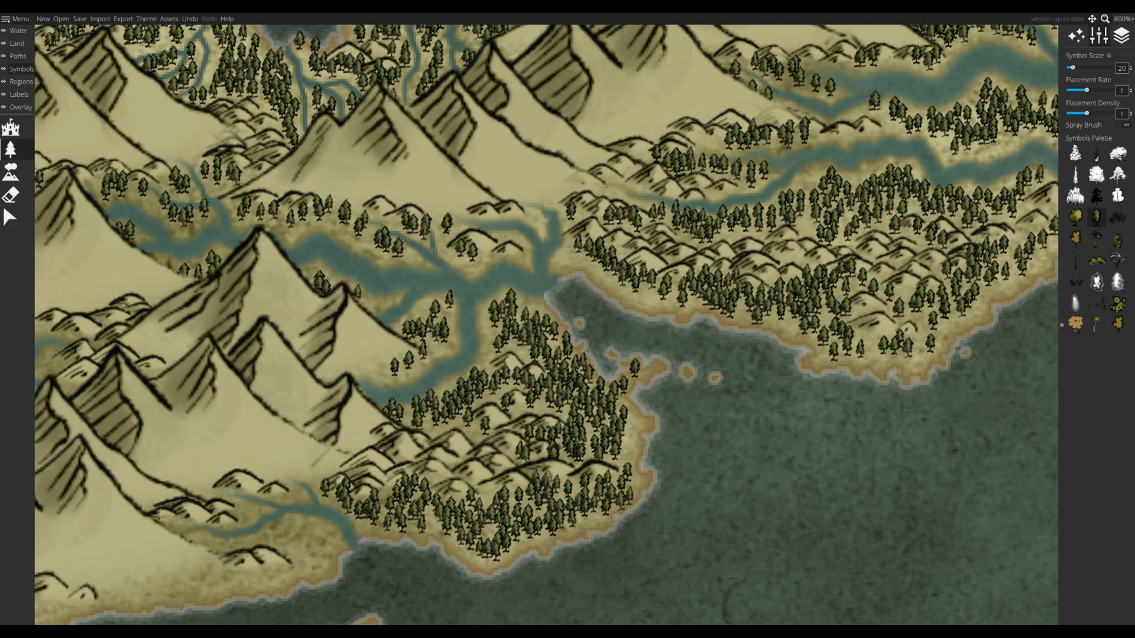
# - Forest the southern coast below the mountains, around the small river mouth, and the long islands offshore
pyautogui.moveTo(434, 488); pyautogui.dragTo(393, 482)
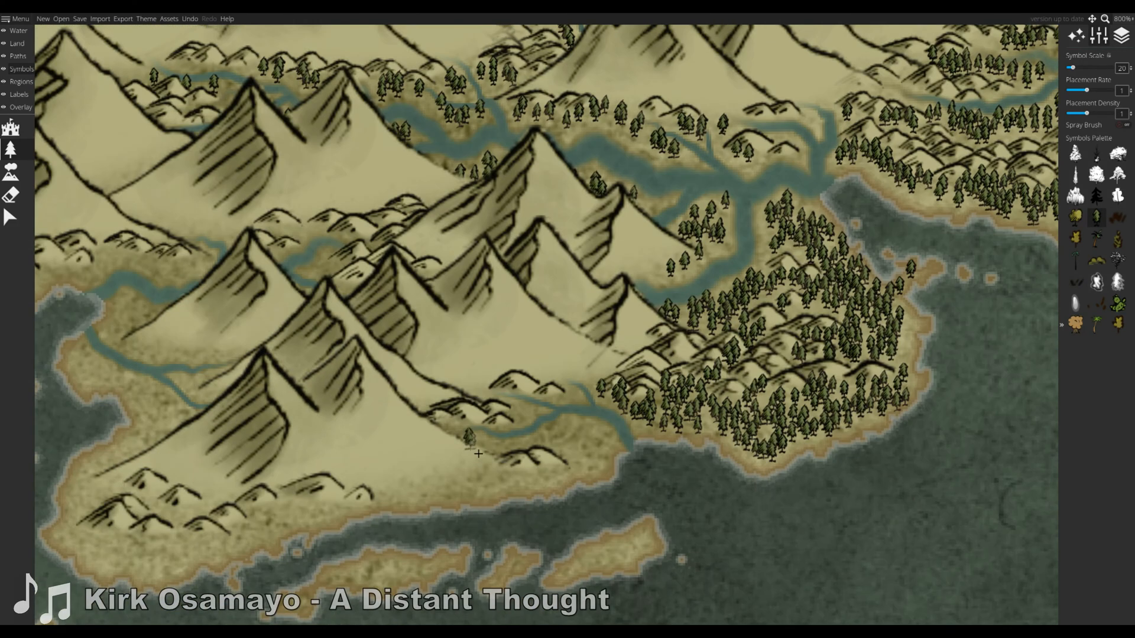
pyautogui.moveTo(479, 454)
pyautogui.mouseDown()
pyautogui.moveTo(578, 440)
pyautogui.moveTo(539, 495)
pyautogui.moveTo(459, 496)
pyautogui.moveTo(526, 408)
pyautogui.mouseUp()
pyautogui.moveTo(526, 407); pyautogui.dragTo(569, 394)
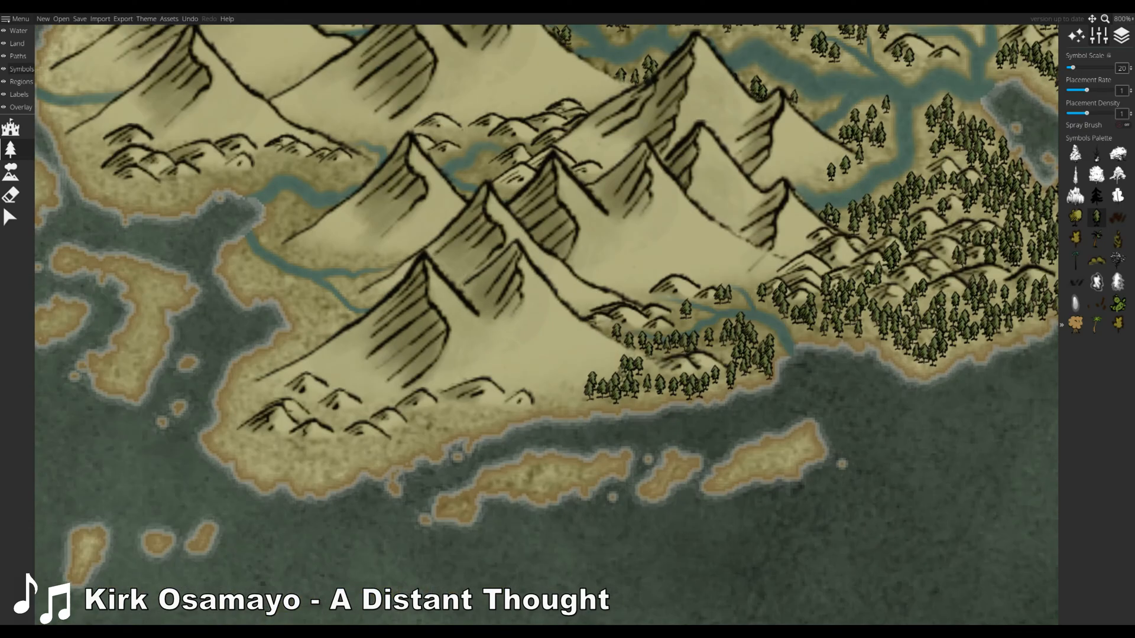
pyautogui.moveTo(723, 474)
pyautogui.mouseDown()
pyautogui.moveTo(795, 464)
pyautogui.moveTo(669, 487)
pyautogui.moveTo(586, 474)
pyautogui.moveTo(598, 482)
pyautogui.moveTo(486, 497)
pyautogui.moveTo(458, 505)
pyautogui.mouseUp()
pyautogui.moveTo(526, 408); pyautogui.dragTo(378, 449)
# - Place trees around the stream on the southern peninsula's western side and down its coast
pyautogui.click(458, 245)
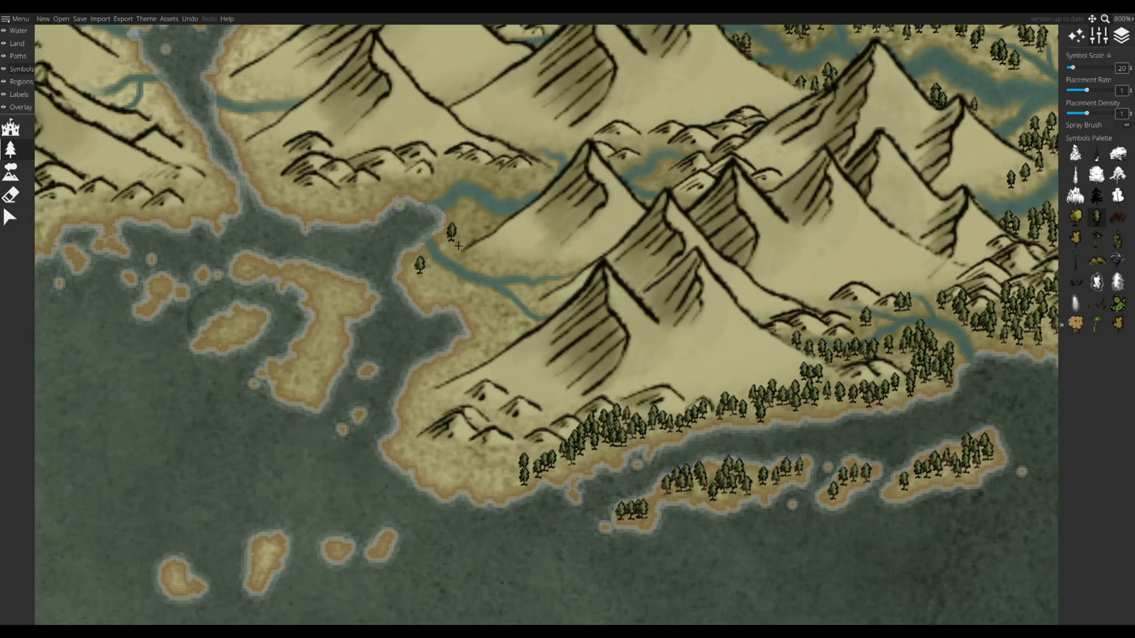
pyautogui.moveTo(458, 245)
pyautogui.mouseDown()
pyautogui.moveTo(507, 241)
pyautogui.moveTo(517, 272)
pyautogui.moveTo(462, 256)
pyautogui.moveTo(542, 305)
pyautogui.mouseUp()
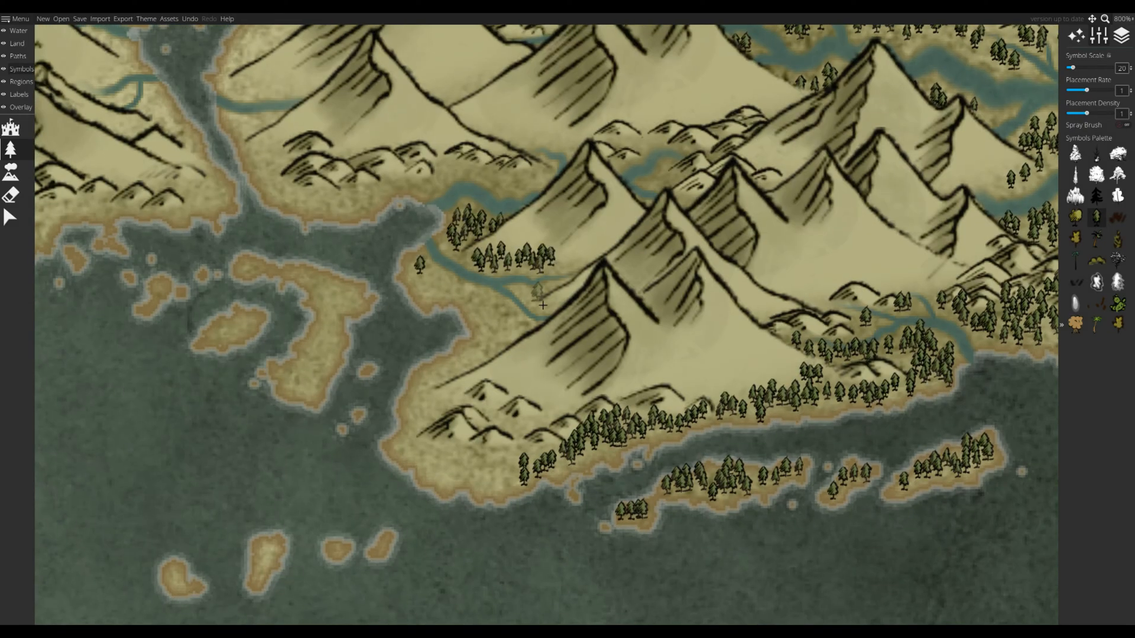
pyautogui.moveTo(431, 277)
pyautogui.mouseDown()
pyautogui.moveTo(503, 316)
pyautogui.moveTo(485, 350)
pyautogui.moveTo(431, 390)
pyautogui.moveTo(458, 472)
pyautogui.moveTo(544, 428)
pyautogui.moveTo(473, 414)
pyautogui.moveTo(473, 449)
pyautogui.moveTo(520, 455)
pyautogui.moveTo(476, 432)
pyautogui.mouseUp()
# - Fill the hills beside the inland river with trees and carry the forest west along the coast
pyautogui.moveTo(652, 170)
pyautogui.mouseDown()
pyautogui.moveTo(743, 317)
pyautogui.moveTo(576, 383)
pyautogui.mouseUp()
pyautogui.moveTo(579, 387); pyautogui.dragTo(600, 392)
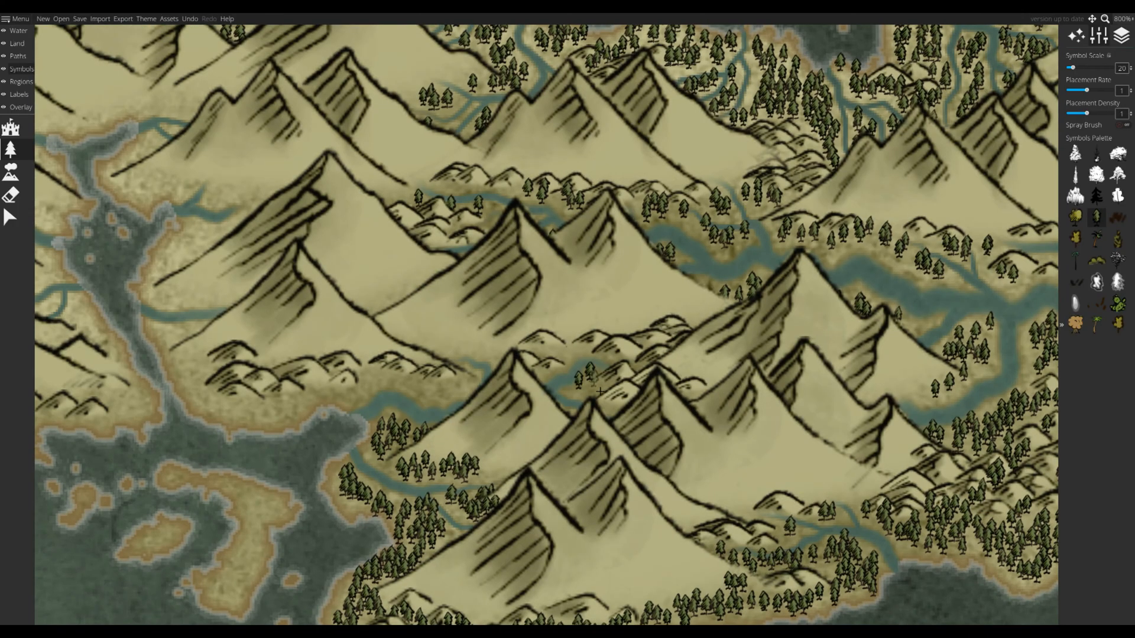
pyautogui.moveTo(590, 350)
pyautogui.mouseDown()
pyautogui.moveTo(553, 375)
pyautogui.moveTo(527, 356)
pyautogui.mouseUp()
pyautogui.moveTo(466, 388); pyautogui.dragTo(680, 360)
pyautogui.moveTo(679, 361)
pyautogui.mouseDown()
pyautogui.moveTo(591, 349)
pyautogui.moveTo(557, 364)
pyautogui.moveTo(414, 342)
pyautogui.moveTo(393, 311)
pyautogui.moveTo(371, 304)
pyautogui.mouseUp()
# - Forest the eastern bank of the narrow inlet and the stream valleys draining into it
pyautogui.moveTo(434, 207)
pyautogui.mouseDown()
pyautogui.moveTo(520, 266)
pyautogui.moveTo(461, 304)
pyautogui.mouseUp()
pyautogui.moveTo(520, 328); pyautogui.dragTo(451, 314)
pyautogui.moveTo(536, 234)
pyautogui.mouseDown()
pyautogui.moveTo(533, 276)
pyautogui.moveTo(587, 287)
pyautogui.mouseUp()
pyautogui.moveTo(678, 266)
pyautogui.mouseDown()
pyautogui.moveTo(588, 295)
pyautogui.moveTo(622, 308)
pyautogui.mouseUp()
pyautogui.moveTo(642, 294); pyautogui.dragTo(589, 308)
pyautogui.moveTo(681, 315); pyautogui.dragTo(707, 299)
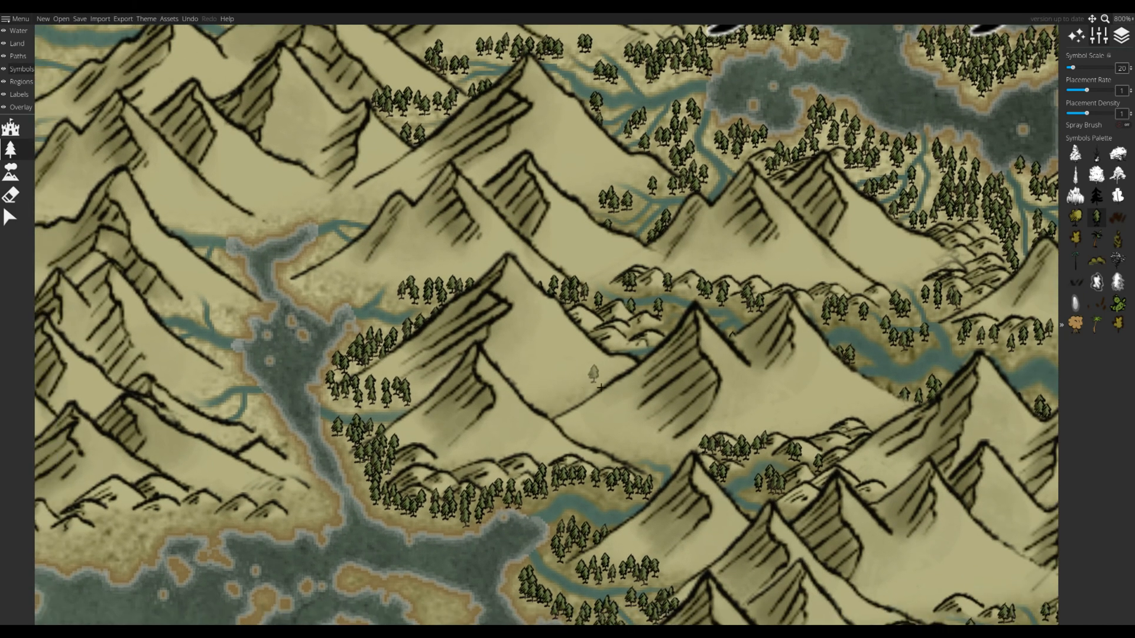
# - Place trees in the gap between the mountains east of the inlet and on the islands off its mouth
pyautogui.moveTo(553, 387)
pyautogui.mouseDown()
pyautogui.moveTo(617, 455)
pyautogui.moveTo(373, 284)
pyautogui.moveTo(627, 209)
pyautogui.mouseUp()
pyautogui.moveTo(458, 355)
pyautogui.mouseDown()
pyautogui.moveTo(423, 346)
pyautogui.moveTo(399, 432)
pyautogui.moveTo(323, 391)
pyautogui.moveTo(347, 381)
pyautogui.mouseUp()
pyautogui.moveTo(348, 381); pyautogui.dragTo(626, 474)
pyautogui.moveTo(569, 344); pyautogui.dragTo(596, 333)
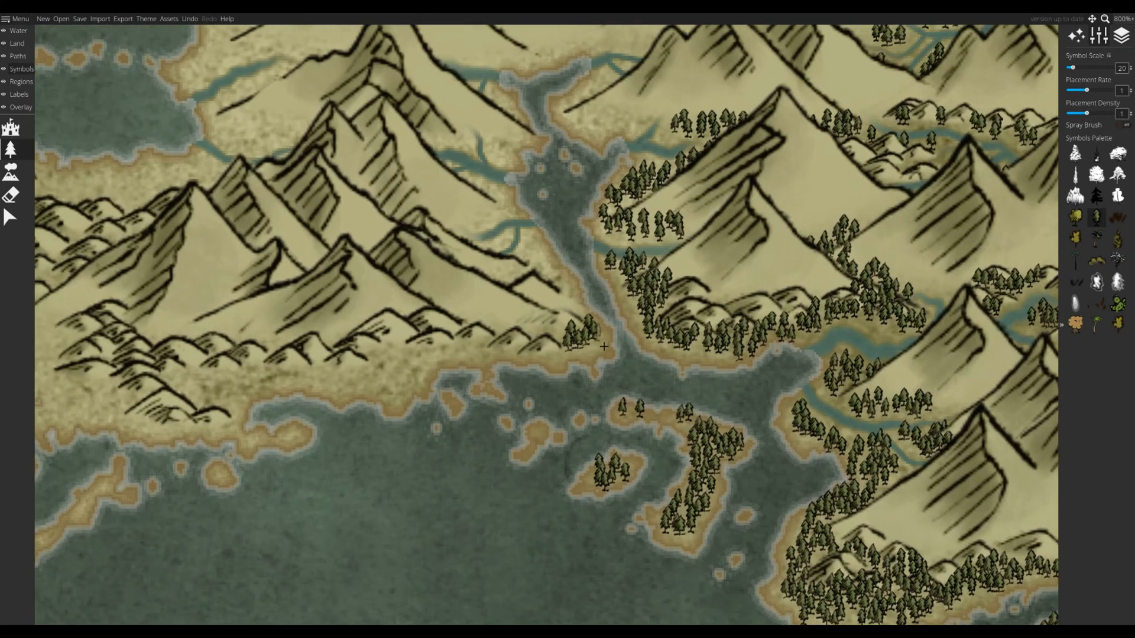
# - Place trees on the inlet's western bank and along the southern coast of the western peninsula
pyautogui.moveTo(508, 275)
pyautogui.mouseDown()
pyautogui.moveTo(534, 252)
pyautogui.moveTo(573, 294)
pyautogui.mouseUp()
pyautogui.moveTo(464, 358)
pyautogui.mouseDown()
pyautogui.moveTo(493, 354)
pyautogui.moveTo(261, 379)
pyautogui.mouseUp()
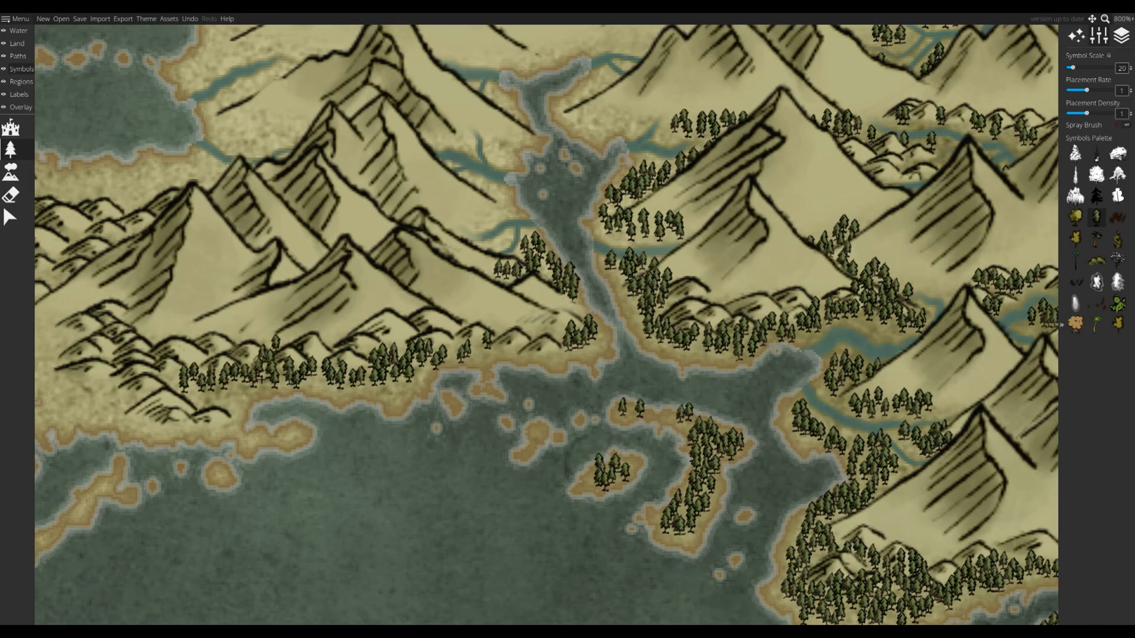
pyautogui.moveTo(237, 433); pyautogui.dragTo(82, 379)
pyautogui.moveTo(455, 363); pyautogui.dragTo(557, 359)
pyautogui.moveTo(497, 367); pyautogui.dragTo(464, 386)
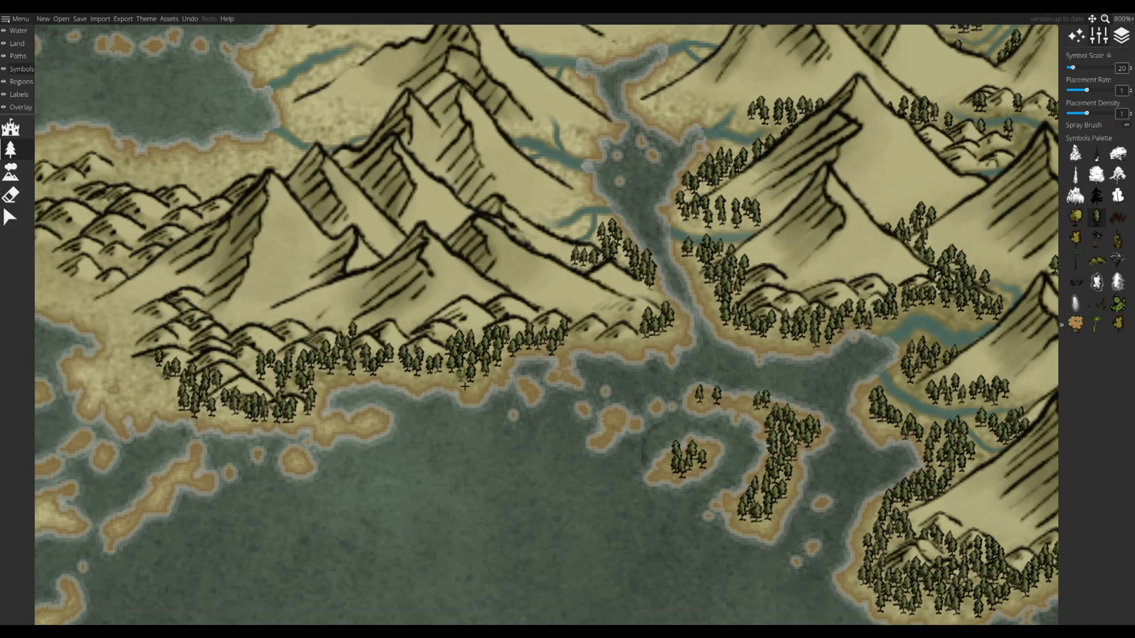
# - Extend the coastal forest over the small southern spit and northwest around the peninsula's foothills
pyautogui.moveTo(586, 348); pyautogui.dragTo(626, 350)
pyautogui.moveTo(430, 377); pyautogui.dragTo(620, 387)
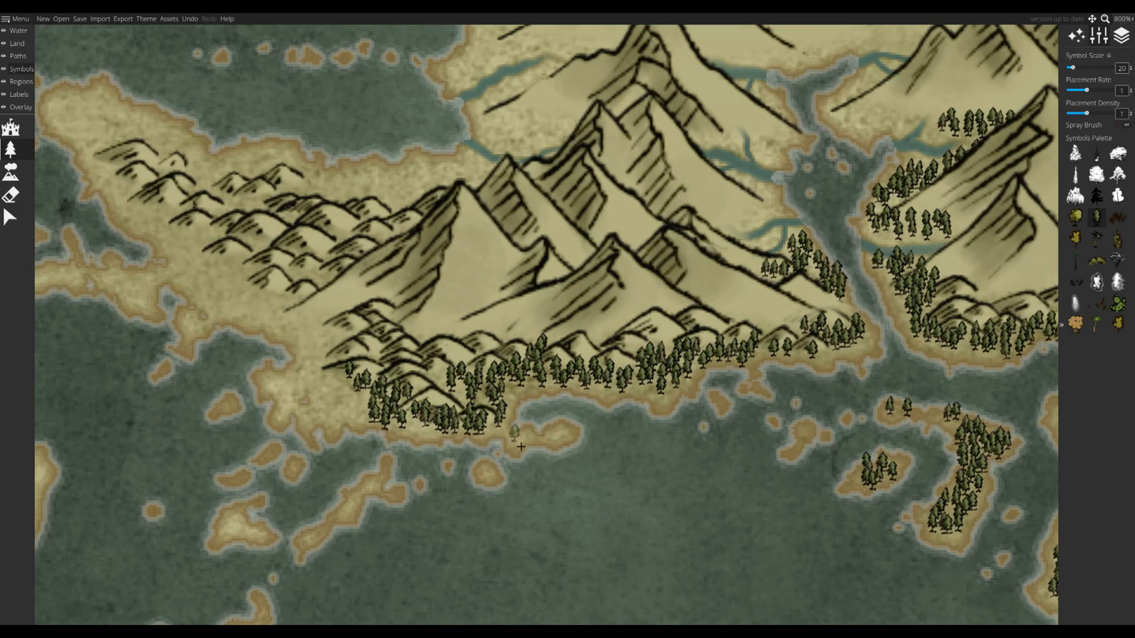
pyautogui.moveTo(544, 447); pyautogui.dragTo(551, 461)
pyautogui.moveTo(371, 434)
pyautogui.mouseDown()
pyautogui.moveTo(668, 443)
pyautogui.moveTo(591, 325)
pyautogui.moveTo(635, 303)
pyautogui.moveTo(596, 344)
pyautogui.moveTo(615, 423)
pyautogui.moveTo(686, 341)
pyautogui.moveTo(643, 322)
pyautogui.mouseUp()
pyautogui.moveTo(601, 410)
pyautogui.mouseDown()
pyautogui.moveTo(659, 405)
pyautogui.moveTo(717, 583)
pyautogui.mouseUp()
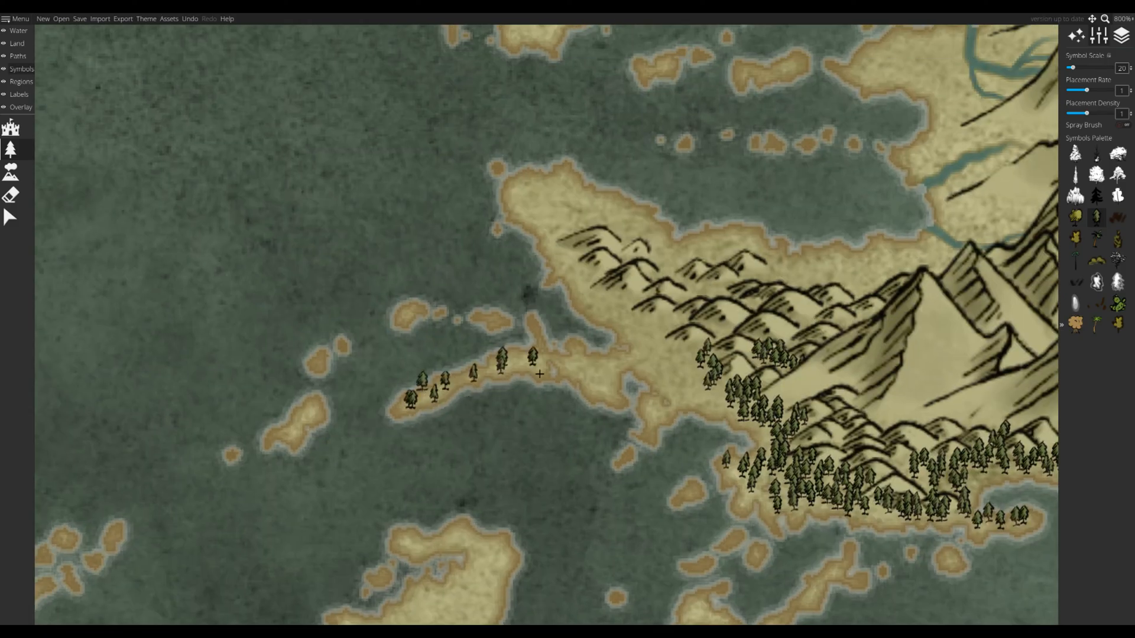
# - Fill the western peninsula's hills and northern coast with trees and thicken those on its narrow western spit
pyautogui.moveTo(541, 375)
pyautogui.mouseDown()
pyautogui.moveTo(674, 378)
pyautogui.moveTo(650, 408)
pyautogui.moveTo(634, 318)
pyautogui.moveTo(506, 409)
pyautogui.mouseUp()
pyautogui.moveTo(397, 265)
pyautogui.mouseDown()
pyautogui.moveTo(443, 349)
pyautogui.moveTo(565, 361)
pyautogui.moveTo(596, 337)
pyautogui.moveTo(709, 348)
pyautogui.moveTo(816, 334)
pyautogui.moveTo(496, 331)
pyautogui.mouseUp()
pyautogui.moveTo(599, 425)
pyautogui.mouseDown()
pyautogui.moveTo(625, 418)
pyautogui.moveTo(611, 391)
pyautogui.mouseUp()
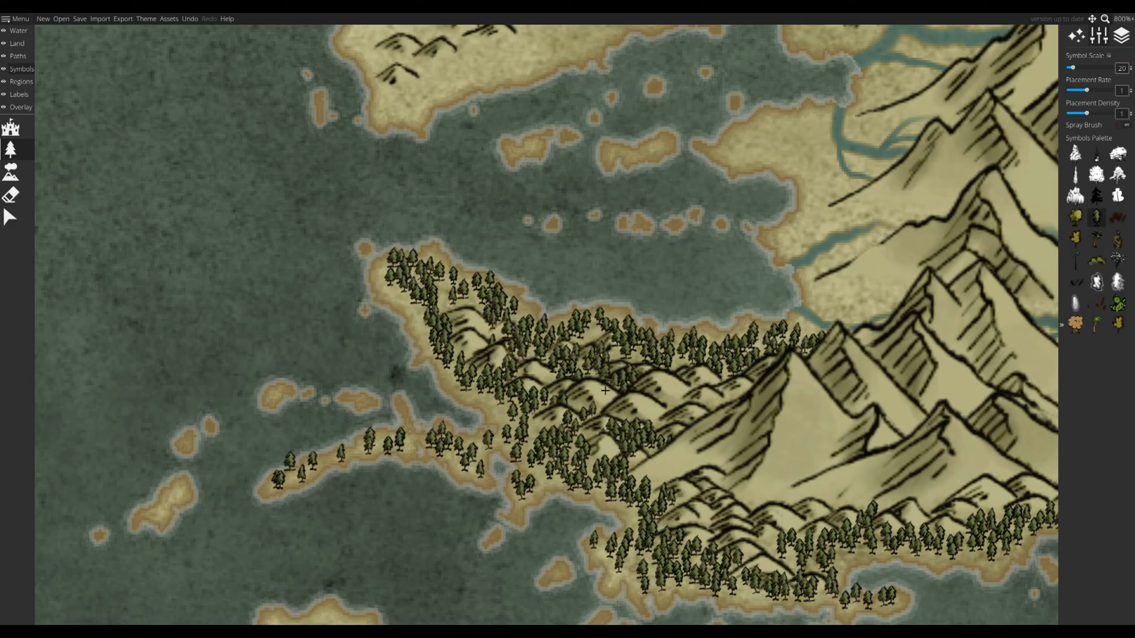
pyautogui.moveTo(411, 457); pyautogui.dragTo(411, 442)
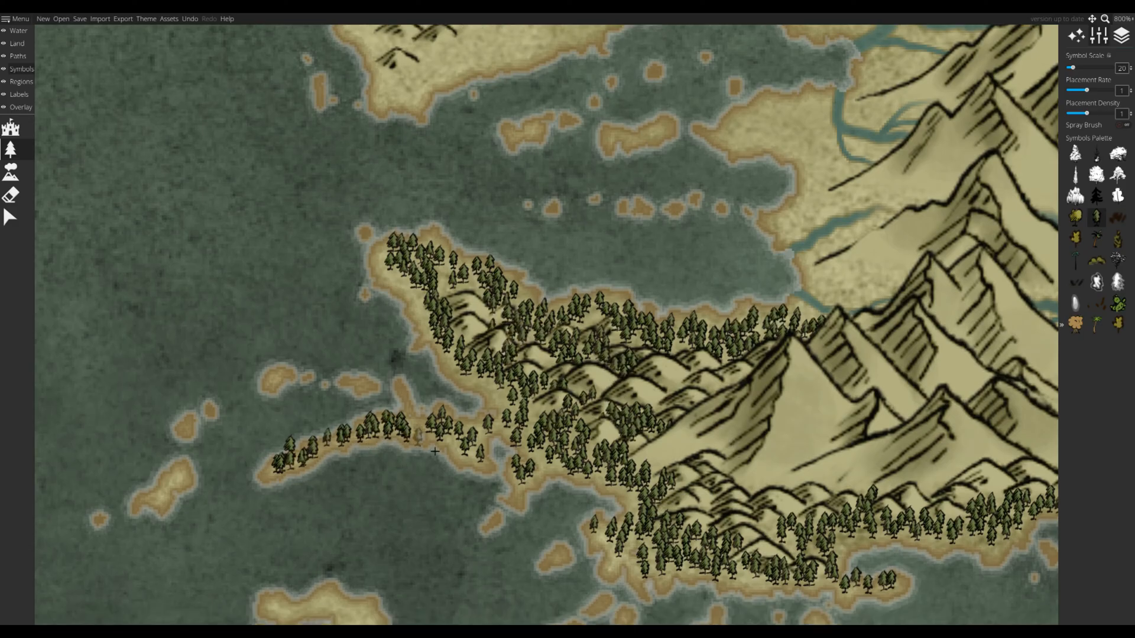
# - Place small hill symbols along the spine and western end of the large island southwest of Fjellhjem's western peninsula
pyautogui.moveTo(476, 378)
pyautogui.mouseDown()
pyautogui.moveTo(535, 421)
pyautogui.moveTo(538, 456)
pyautogui.mouseUp()
pyautogui.moveTo(538, 456)
pyautogui.mouseDown()
pyautogui.moveTo(589, 322)
pyautogui.moveTo(738, 186)
pyautogui.mouseUp()
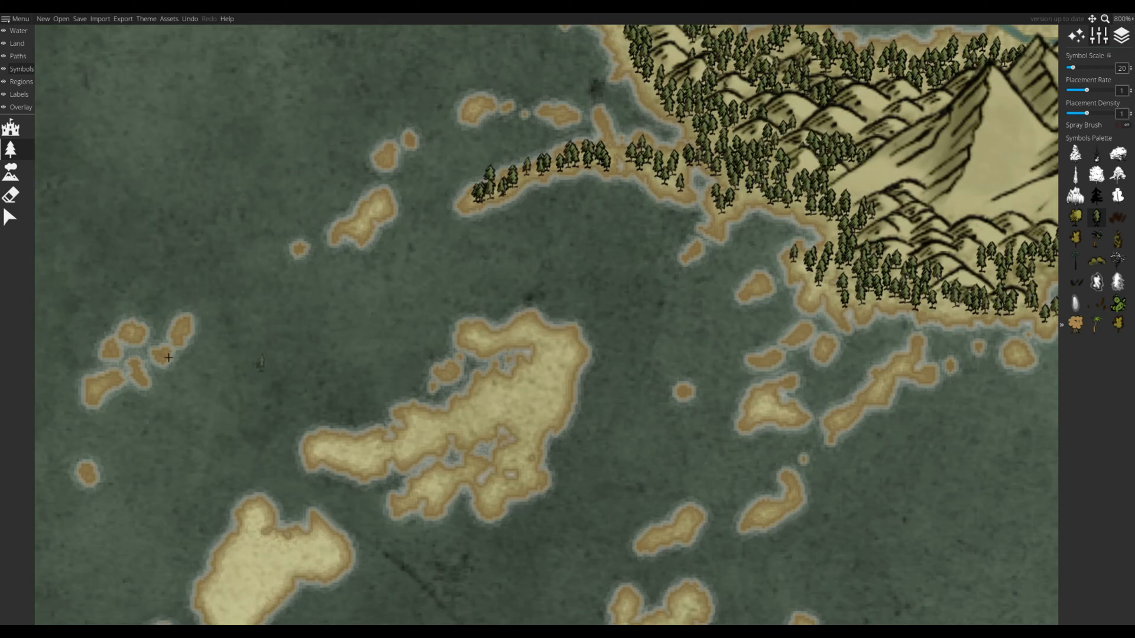
pyautogui.click(10, 172)
pyautogui.moveTo(510, 421); pyautogui.dragTo(523, 402)
pyautogui.click(476, 416)
pyautogui.click(365, 450)
pyautogui.click(337, 447)
pyautogui.click(538, 387)
pyautogui.click(565, 358)
# - Scatter dark green trees around the hills of the large southwestern island, undoing a misplaced stroke
pyautogui.click(10, 149)
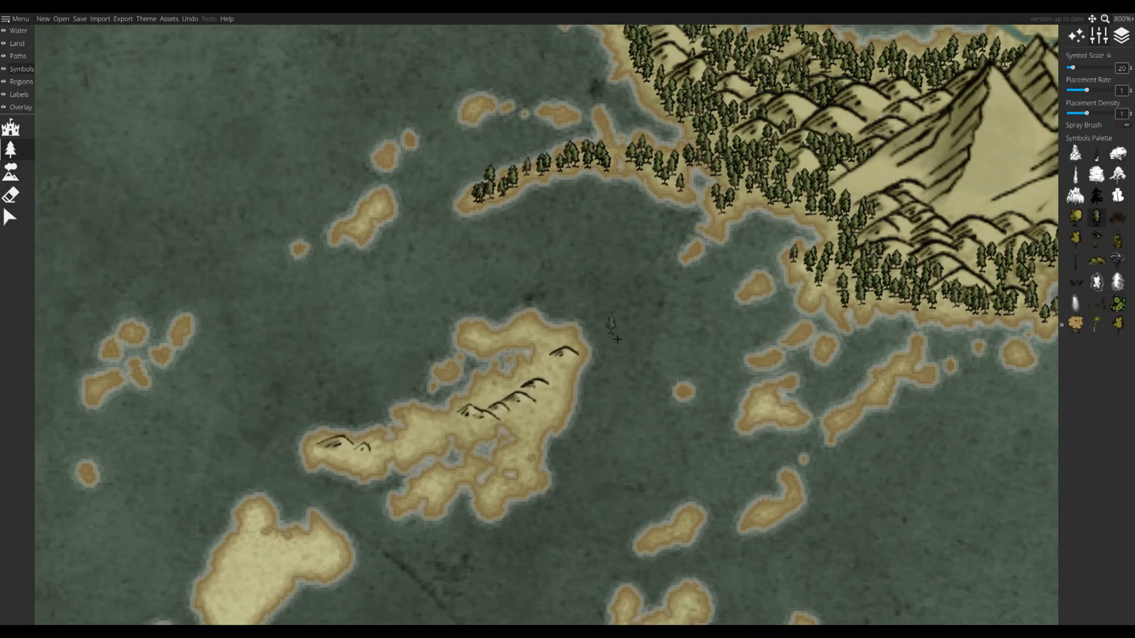
pyautogui.moveTo(470, 342)
pyautogui.mouseDown()
pyautogui.moveTo(535, 344)
pyautogui.moveTo(542, 414)
pyautogui.moveTo(513, 455)
pyautogui.moveTo(449, 480)
pyautogui.moveTo(445, 501)
pyautogui.moveTo(450, 416)
pyautogui.moveTo(355, 456)
pyautogui.moveTo(497, 381)
pyautogui.mouseUp()
pyautogui.hotkey('ctrl', 'z')
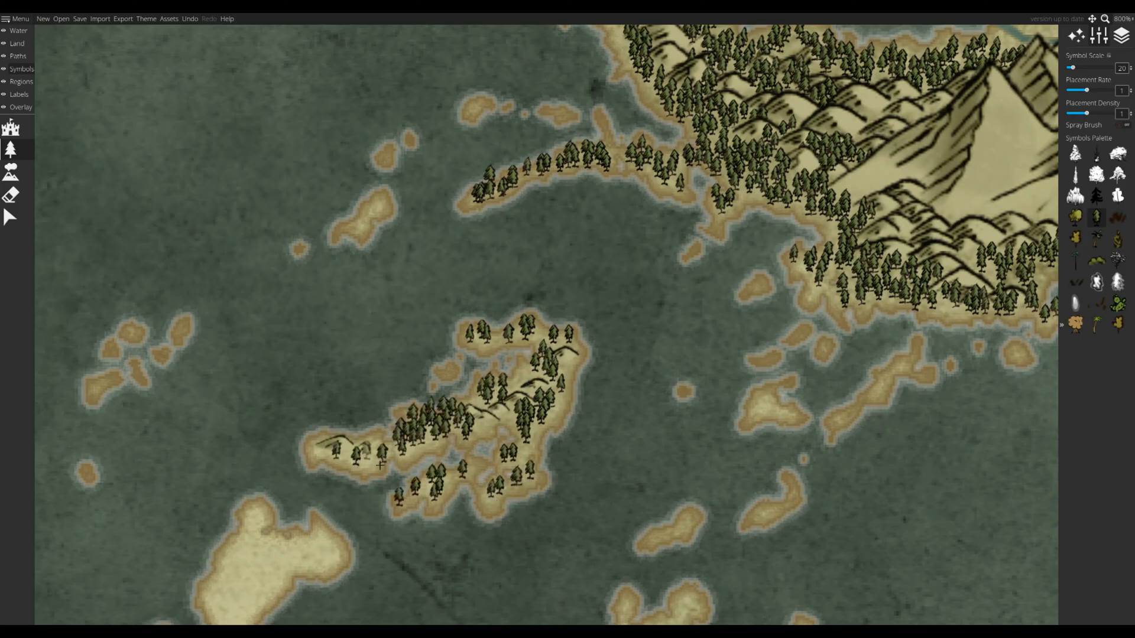
# - Place trees around the narrow inlet's northern end and on the western headland and islets between the fjords
pyautogui.scroll(-8, 675, 365)
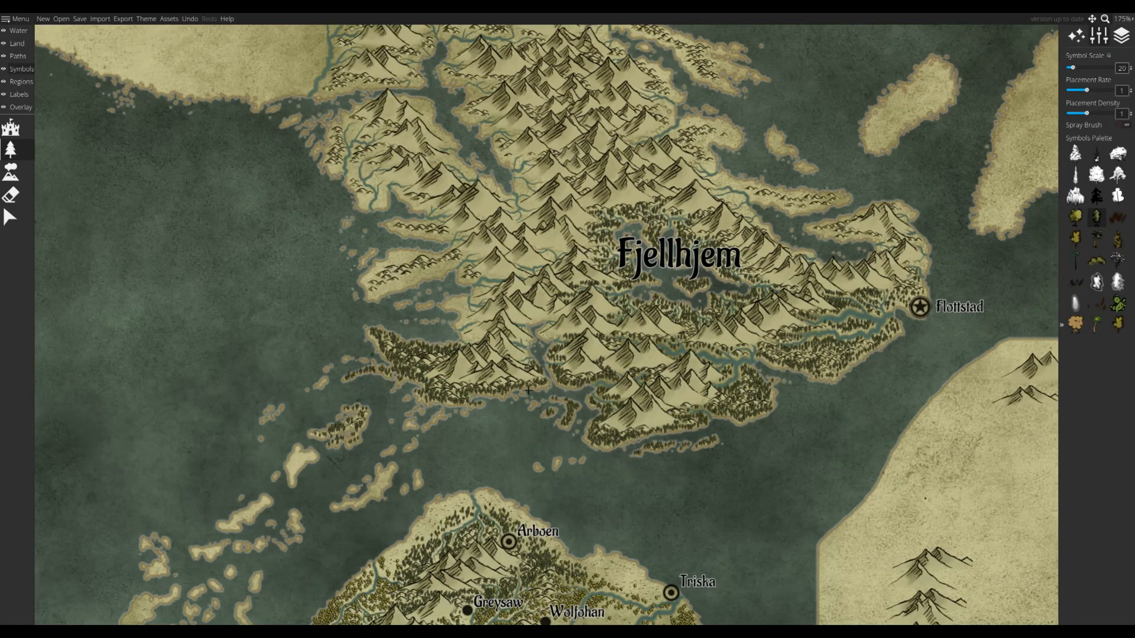
pyautogui.scroll(8, 528, 391)
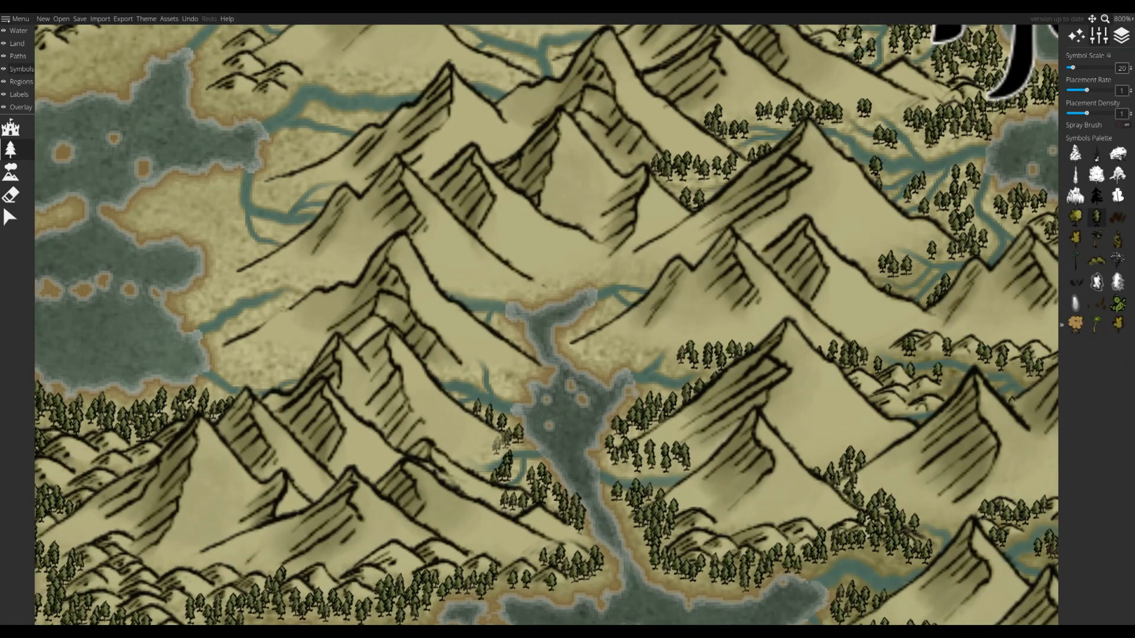
pyautogui.moveTo(540, 290)
pyautogui.mouseDown()
pyautogui.moveTo(600, 378)
pyautogui.moveTo(910, 431)
pyautogui.mouseUp()
pyautogui.moveTo(599, 414); pyautogui.dragTo(513, 425)
pyautogui.moveTo(513, 398); pyautogui.dragTo(570, 357)
pyautogui.moveTo(520, 330)
pyautogui.mouseDown()
pyautogui.moveTo(635, 331)
pyautogui.moveTo(479, 358)
pyautogui.mouseUp()
pyautogui.moveTo(434, 265); pyautogui.dragTo(473, 334)
pyautogui.moveTo(473, 334)
pyautogui.mouseDown()
pyautogui.moveTo(507, 331)
pyautogui.moveTo(555, 361)
pyautogui.moveTo(390, 338)
pyautogui.mouseUp()
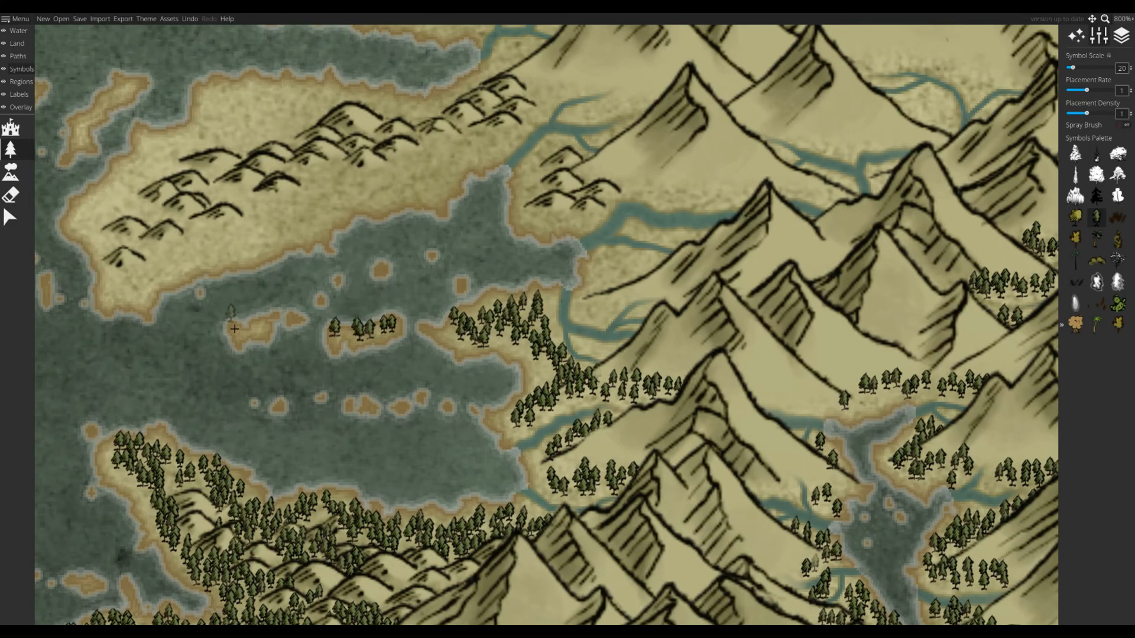
# - Place trees along the rivers behind the western fjord and in the mountain valleys west of the Fjellhjem label
pyautogui.moveTo(497, 317); pyautogui.dragTo(507, 301)
pyautogui.moveTo(659, 276); pyautogui.dragTo(611, 360)
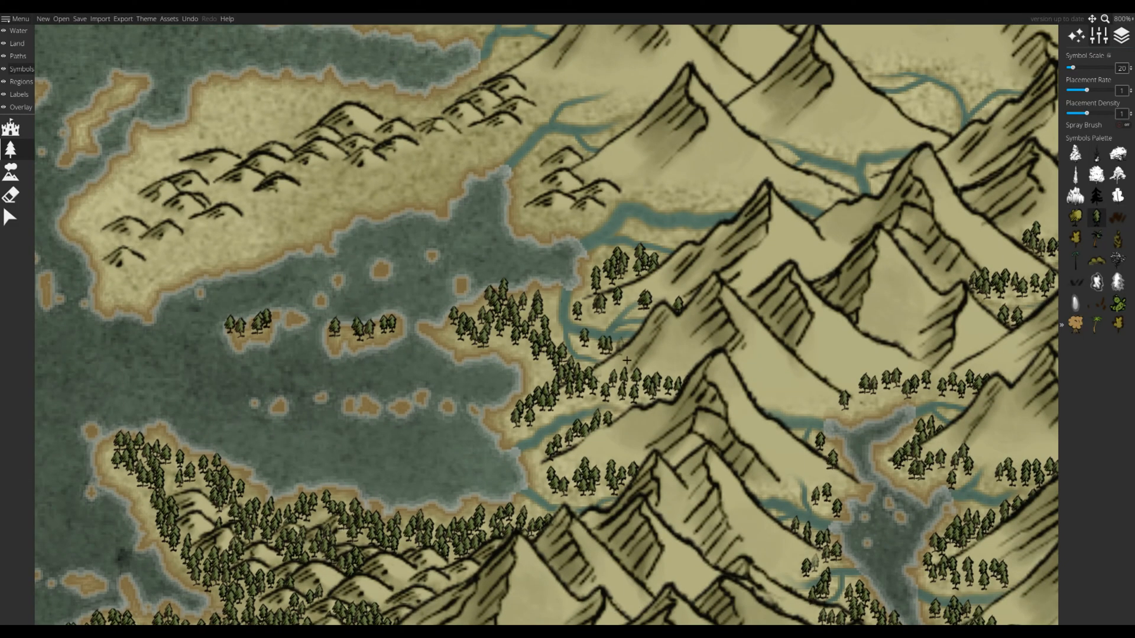
pyautogui.moveTo(677, 300)
pyautogui.mouseDown()
pyautogui.moveTo(545, 383)
pyautogui.moveTo(570, 310)
pyautogui.moveTo(684, 283)
pyautogui.moveTo(762, 215)
pyautogui.moveTo(647, 236)
pyautogui.mouseUp()
pyautogui.moveTo(373, 239)
pyautogui.mouseDown()
pyautogui.moveTo(393, 271)
pyautogui.moveTo(442, 298)
pyautogui.mouseUp()
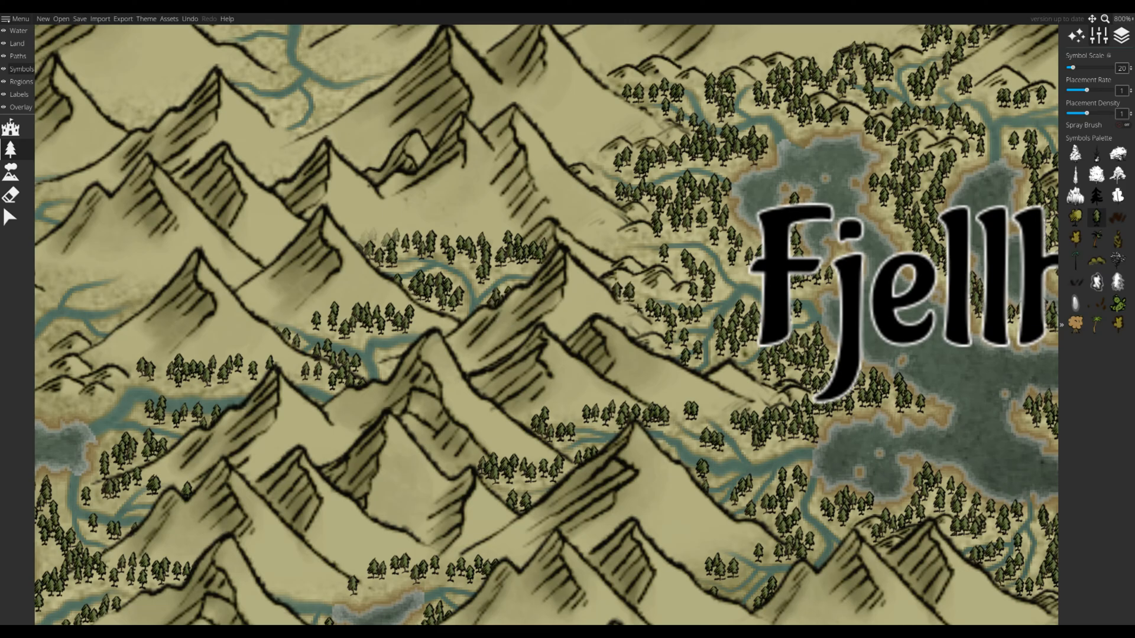
pyautogui.moveTo(703, 263)
pyautogui.mouseDown()
pyautogui.moveTo(765, 301)
pyautogui.moveTo(912, 336)
pyautogui.mouseUp()
pyautogui.moveTo(509, 244); pyautogui.dragTo(485, 268)
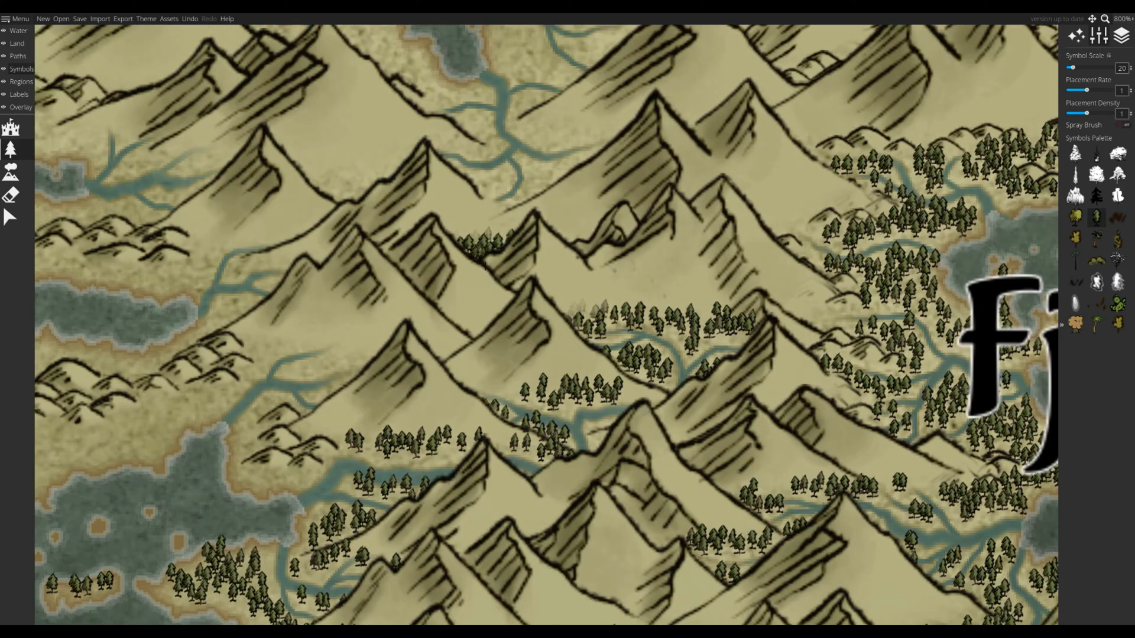
# - Place trees along the southern slopes of the hilly western peninsula and beside the river at its base
pyautogui.moveTo(306, 373); pyautogui.dragTo(354, 370)
pyautogui.moveTo(331, 390)
pyautogui.mouseDown()
pyautogui.moveTo(410, 378)
pyautogui.moveTo(568, 403)
pyautogui.mouseUp()
pyautogui.moveTo(526, 358)
pyautogui.mouseDown()
pyautogui.moveTo(432, 417)
pyautogui.moveTo(337, 450)
pyautogui.mouseUp()
pyautogui.moveTo(337, 450); pyautogui.dragTo(449, 381)
pyautogui.press('Escape')
pyautogui.click(339, 512)
pyautogui.click(10, 149)
pyautogui.moveTo(546, 357)
pyautogui.mouseDown()
pyautogui.moveTo(221, 450)
pyautogui.moveTo(366, 427)
pyautogui.mouseUp()
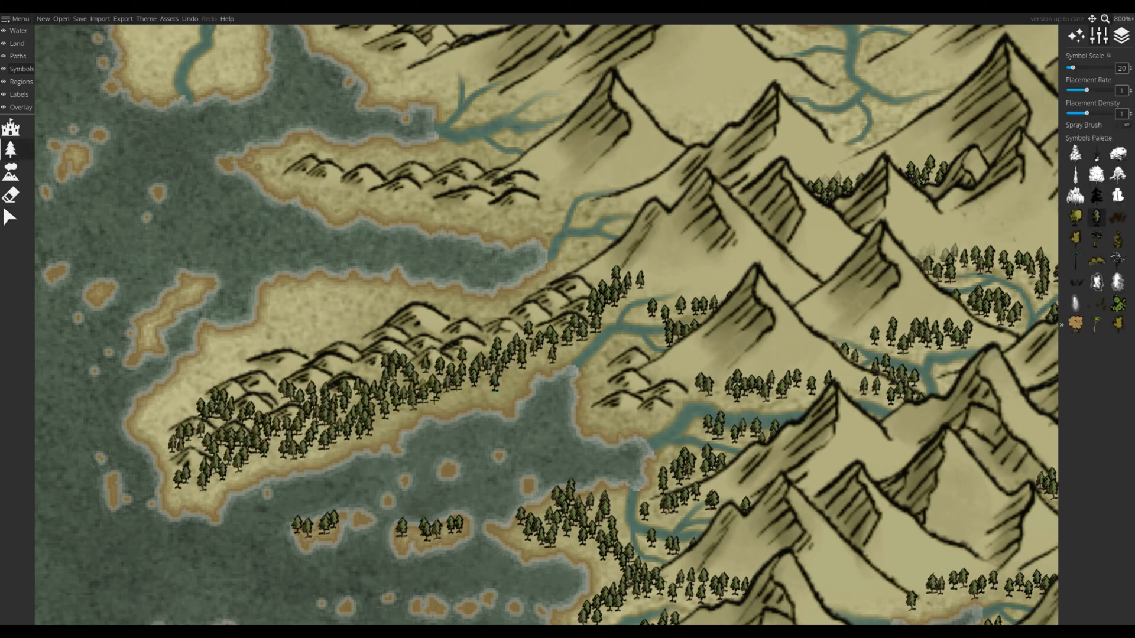
# - Fill the western peninsula's hills, tip and northern coast with dense trees
pyautogui.moveTo(376, 388); pyautogui.dragTo(455, 385)
pyautogui.moveTo(242, 413)
pyautogui.mouseDown()
pyautogui.moveTo(280, 388)
pyautogui.moveTo(451, 336)
pyautogui.mouseUp()
pyautogui.moveTo(369, 319)
pyautogui.mouseDown()
pyautogui.moveTo(638, 266)
pyautogui.moveTo(561, 336)
pyautogui.moveTo(425, 360)
pyautogui.moveTo(331, 402)
pyautogui.moveTo(514, 323)
pyautogui.moveTo(602, 390)
pyautogui.mouseUp()
pyautogui.moveTo(261, 494); pyautogui.dragTo(365, 312)
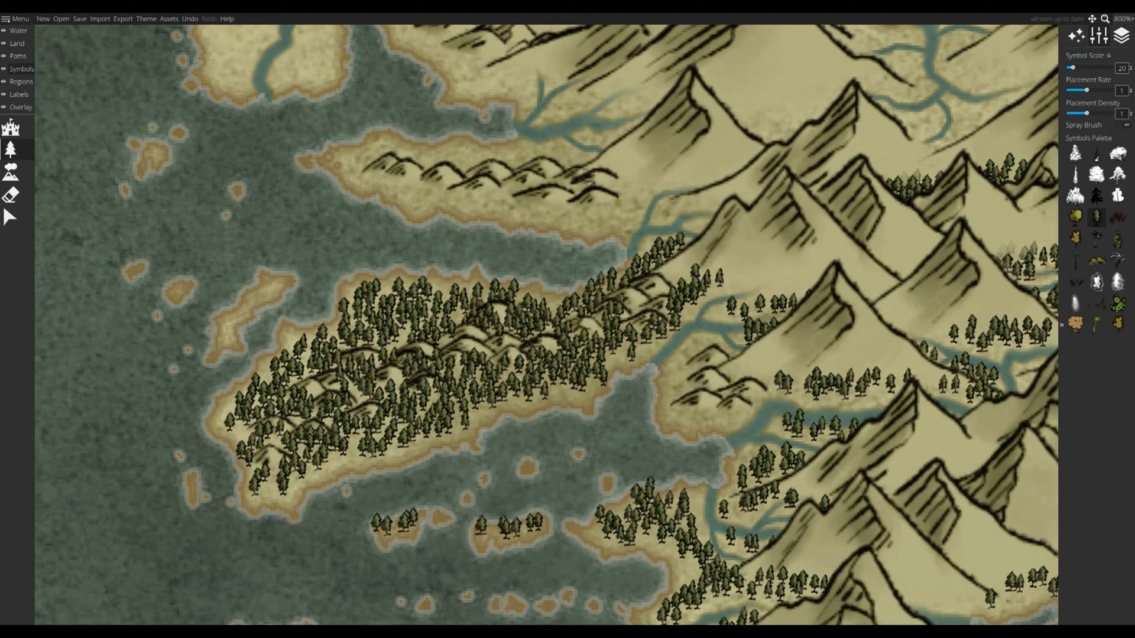
# - Place trees among the small hills beside the river mouth just east of the forested peninsula
pyautogui.moveTo(696, 357)
pyautogui.mouseDown()
pyautogui.moveTo(697, 416)
pyautogui.moveTo(699, 394)
pyautogui.mouseUp()
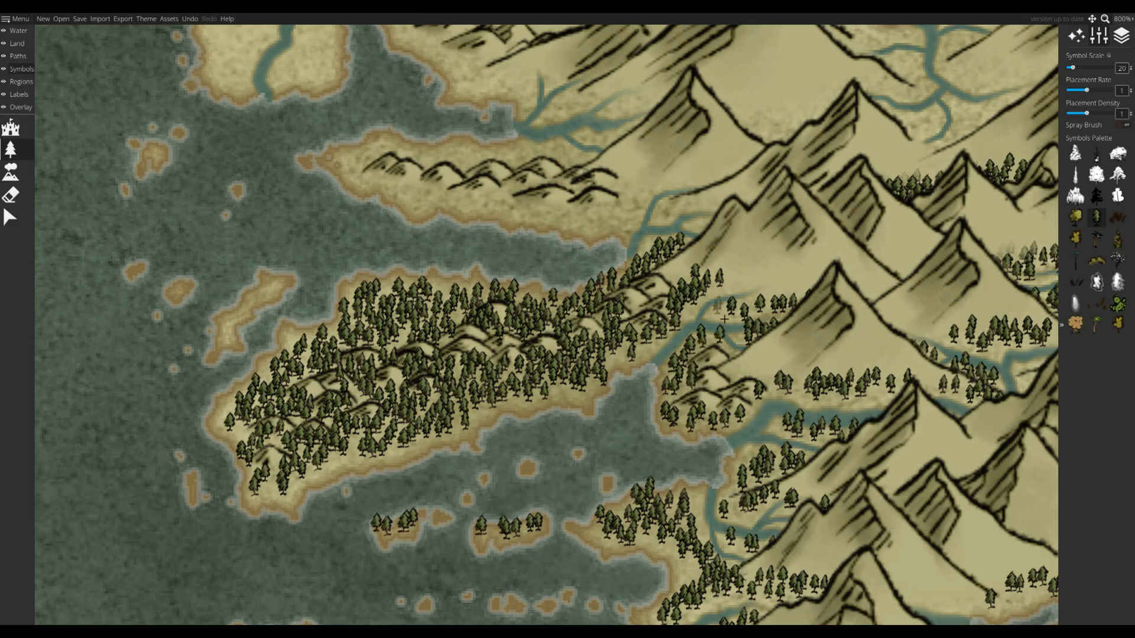
pyautogui.click(724, 319)
pyautogui.moveTo(526, 340); pyautogui.dragTo(519, 402)
pyautogui.click(690, 275)
# - Place trees on the next narrow, hilly peninsula to the north and along the rivers at its eastern end
pyautogui.moveTo(728, 260); pyautogui.dragTo(549, 376)
pyautogui.moveTo(579, 319)
pyautogui.mouseDown()
pyautogui.moveTo(598, 298)
pyautogui.moveTo(610, 323)
pyautogui.moveTo(583, 298)
pyautogui.mouseUp()
pyautogui.moveTo(549, 326); pyautogui.dragTo(420, 349)
pyautogui.moveTo(644, 343); pyautogui.dragTo(700, 309)
pyautogui.moveTo(625, 325); pyautogui.dragTo(602, 329)
pyautogui.moveTo(651, 277); pyautogui.dragTo(679, 273)
pyautogui.moveTo(378, 307); pyautogui.dragTo(758, 295)
# - Fill gaps between the mountains with trees and forest the riverbanks at the long inlet's southern end
pyautogui.moveTo(417, 357)
pyautogui.mouseDown()
pyautogui.moveTo(458, 340)
pyautogui.moveTo(656, 409)
pyautogui.moveTo(497, 396)
pyautogui.moveTo(611, 386)
pyautogui.moveTo(653, 408)
pyautogui.mouseUp()
pyautogui.moveTo(668, 331)
pyautogui.mouseDown()
pyautogui.moveTo(602, 388)
pyautogui.moveTo(582, 352)
pyautogui.moveTo(473, 313)
pyautogui.moveTo(384, 253)
pyautogui.mouseUp()
pyautogui.moveTo(504, 334); pyautogui.dragTo(456, 342)
pyautogui.moveTo(922, 231)
pyautogui.mouseDown()
pyautogui.moveTo(644, 235)
pyautogui.moveTo(502, 284)
pyautogui.mouseUp()
pyautogui.moveTo(523, 264)
pyautogui.mouseDown()
pyautogui.moveTo(570, 313)
pyautogui.moveTo(665, 266)
pyautogui.mouseUp()
pyautogui.moveTo(518, 288)
pyautogui.mouseDown()
pyautogui.moveTo(438, 336)
pyautogui.moveTo(378, 269)
pyautogui.mouseUp()
pyautogui.moveTo(486, 366); pyautogui.dragTo(491, 398)
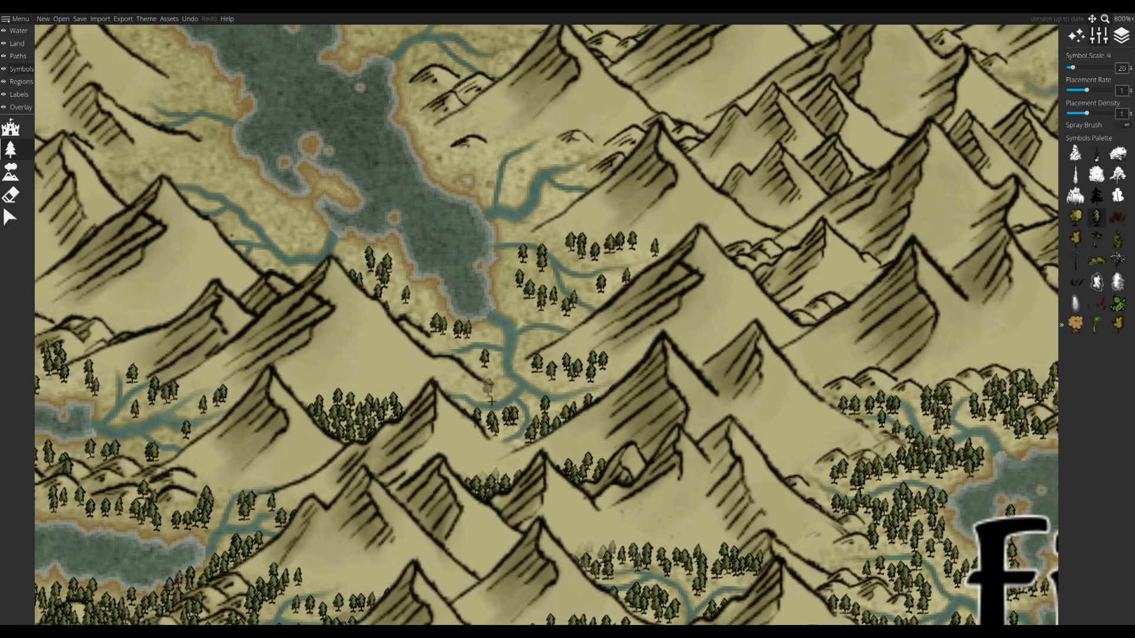
# - Scatter trees up both sides of the long inlet, along its side rivers and among the foothills
pyautogui.moveTo(466, 162); pyautogui.dragTo(626, 372)
pyautogui.moveTo(628, 373); pyautogui.dragTo(653, 373)
pyautogui.moveTo(333, 380); pyautogui.dragTo(393, 404)
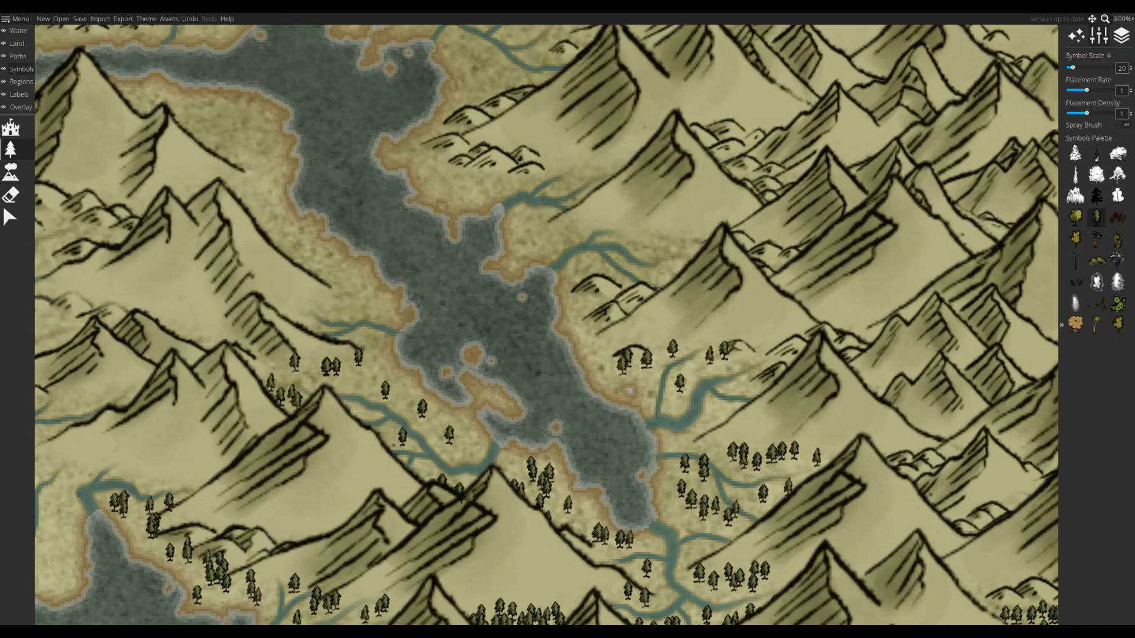
pyautogui.moveTo(381, 307)
pyautogui.mouseDown()
pyautogui.moveTo(337, 292)
pyautogui.moveTo(251, 187)
pyautogui.moveTo(587, 185)
pyautogui.moveTo(647, 242)
pyautogui.moveTo(593, 265)
pyautogui.mouseUp()
pyautogui.moveTo(481, 279); pyautogui.dragTo(628, 443)
pyautogui.moveTo(615, 220)
pyautogui.mouseDown()
pyautogui.moveTo(677, 245)
pyautogui.moveTo(404, 306)
pyautogui.moveTo(414, 332)
pyautogui.mouseUp()
pyautogui.moveTo(360, 353)
pyautogui.mouseDown()
pyautogui.moveTo(611, 214)
pyautogui.moveTo(432, 446)
pyautogui.mouseUp()
pyautogui.click(554, 216)
pyautogui.moveTo(452, 269); pyautogui.dragTo(431, 292)
# - Scatter trees along the long inlet's western branch and western bank, around the edges of the mountains
pyautogui.moveTo(249, 295)
pyautogui.mouseDown()
pyautogui.moveTo(163, 287)
pyautogui.moveTo(349, 290)
pyautogui.mouseUp()
pyautogui.moveTo(316, 296); pyautogui.dragTo(206, 331)
pyautogui.moveTo(512, 348); pyautogui.dragTo(380, 521)
pyautogui.moveTo(724, 272)
pyautogui.mouseDown()
pyautogui.moveTo(655, 256)
pyautogui.moveTo(608, 219)
pyautogui.mouseUp()
pyautogui.moveTo(764, 512); pyautogui.dragTo(675, 250)
pyautogui.click(717, 215)
pyautogui.moveTo(509, 467); pyautogui.dragTo(748, 217)
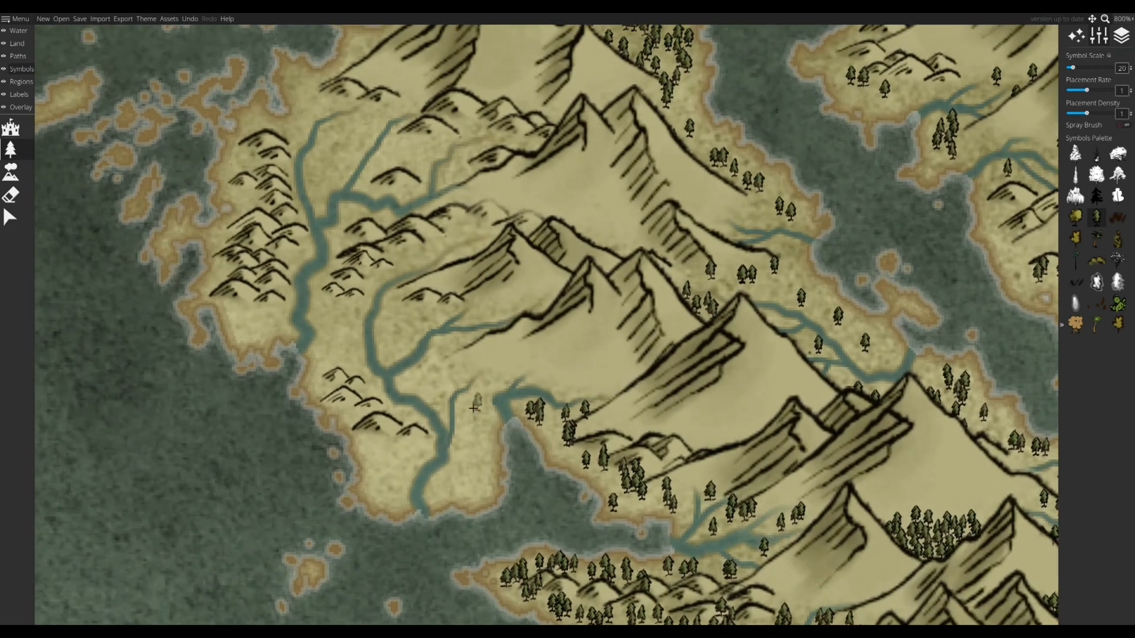
# - Place trees between the rivers on the northwestern landmass's southern lowland and adjust one beside the tributary
pyautogui.moveTo(442, 387); pyautogui.dragTo(490, 342)
pyautogui.moveTo(481, 365); pyautogui.dragTo(453, 381)
pyautogui.hotkey('ctrl', 'z')
pyautogui.moveTo(487, 414)
pyautogui.mouseDown()
pyautogui.moveTo(469, 449)
pyautogui.moveTo(485, 491)
pyautogui.mouseUp()
pyautogui.click(10, 216)
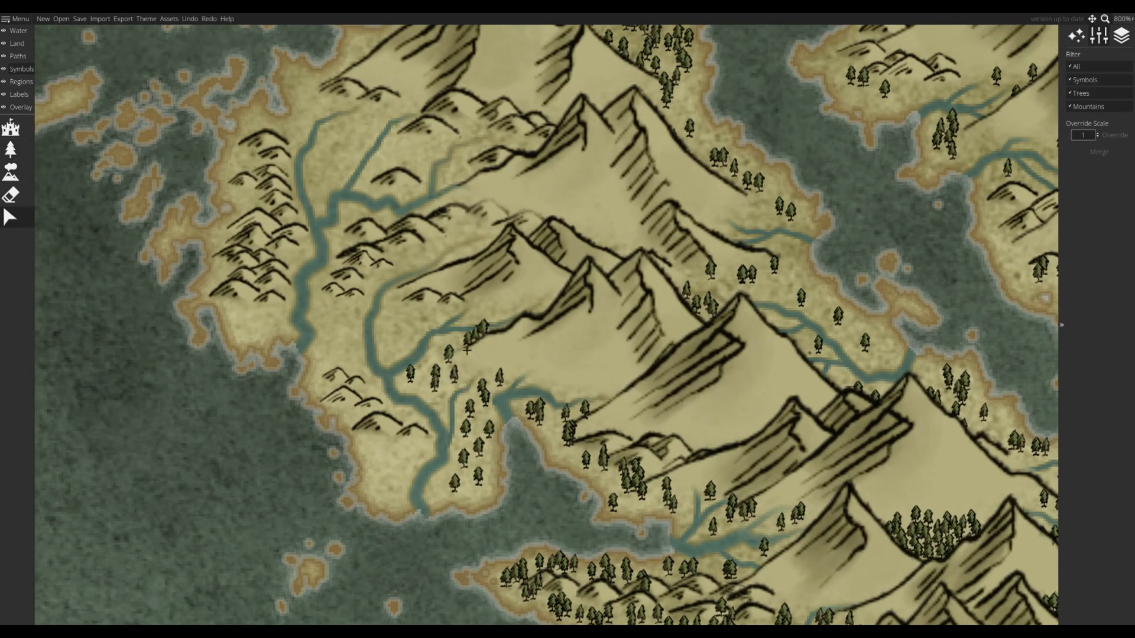
pyautogui.moveTo(470, 341); pyautogui.dragTo(456, 341)
# - Scatter trees through the northwestern landmass's central foothills, along its winding river and on its southern tip
pyautogui.click(10, 149)
pyautogui.moveTo(526, 299); pyautogui.dragTo(496, 306)
pyautogui.moveTo(417, 307); pyautogui.dragTo(403, 314)
pyautogui.click(400, 295)
pyautogui.moveTo(493, 236)
pyautogui.mouseDown()
pyautogui.moveTo(471, 255)
pyautogui.moveTo(481, 240)
pyautogui.mouseUp()
pyautogui.moveTo(580, 224); pyautogui.dragTo(614, 241)
pyautogui.moveTo(436, 256)
pyautogui.mouseDown()
pyautogui.moveTo(381, 284)
pyautogui.moveTo(345, 353)
pyautogui.moveTo(398, 338)
pyautogui.mouseUp()
pyautogui.moveTo(378, 455); pyautogui.dragTo(409, 462)
pyautogui.moveTo(390, 481)
pyautogui.mouseDown()
pyautogui.moveTo(381, 488)
pyautogui.moveTo(397, 479)
pyautogui.mouseUp()
pyautogui.moveTo(245, 318); pyautogui.dragTo(254, 342)
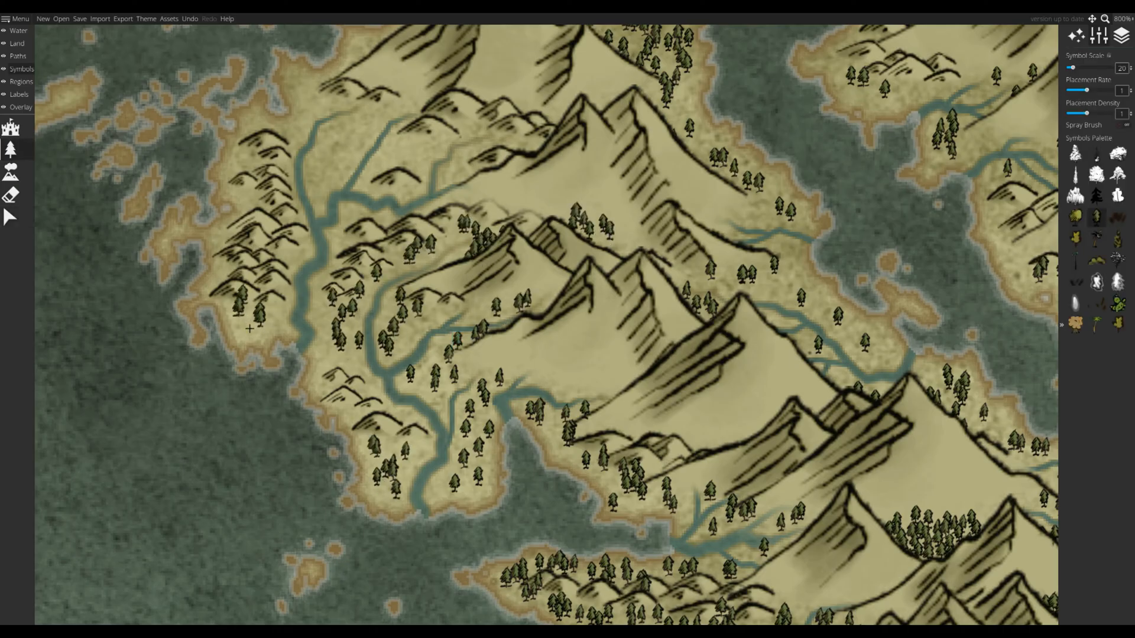
# - Add trees to the northwestern landmass's western coastal hills and between its northern river branches
pyautogui.click(289, 322)
pyautogui.moveTo(299, 259)
pyautogui.mouseDown()
pyautogui.moveTo(337, 248)
pyautogui.moveTo(492, 350)
pyautogui.mouseUp()
pyautogui.moveTo(402, 312); pyautogui.dragTo(410, 235)
pyautogui.moveTo(453, 205)
pyautogui.mouseDown()
pyautogui.moveTo(469, 231)
pyautogui.moveTo(591, 260)
pyautogui.moveTo(697, 234)
pyautogui.mouseUp()
# - Place trees along the eastern coast north of Flottstad and on the southern foothills of the northeastern peninsula
pyautogui.scroll(-5, 722, 470)
pyautogui.moveTo(762, 449); pyautogui.dragTo(361, 368)
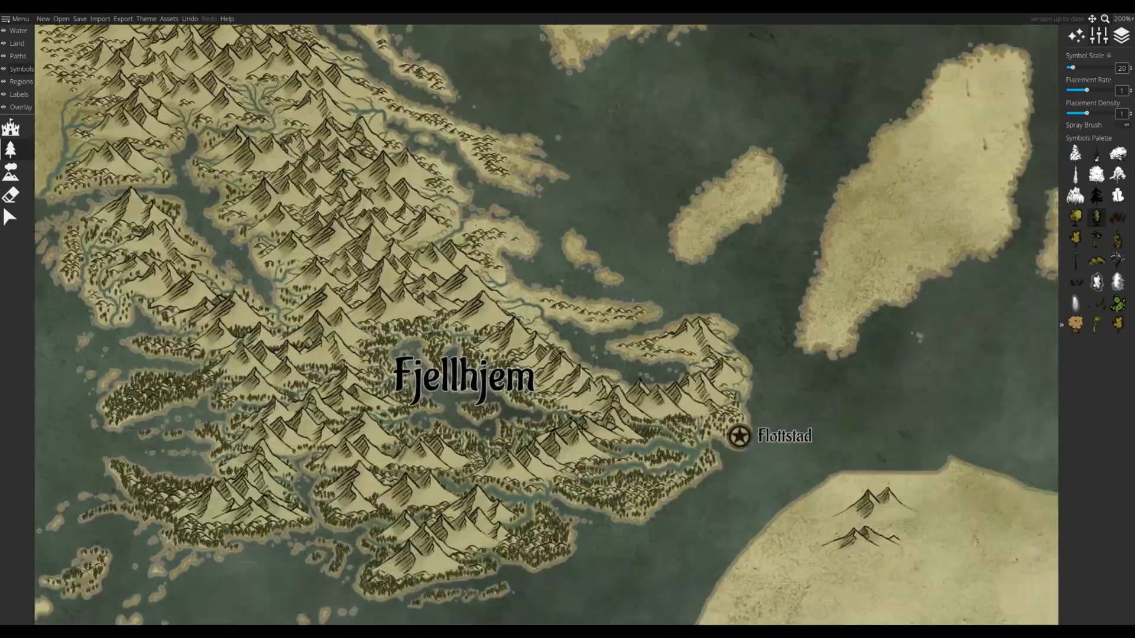
pyautogui.scroll(5, 705, 381)
pyautogui.moveTo(396, 443); pyautogui.dragTo(372, 408)
pyautogui.moveTo(552, 284); pyautogui.dragTo(479, 314)
pyautogui.moveTo(484, 314); pyautogui.dragTo(598, 319)
pyautogui.moveTo(627, 355); pyautogui.dragTo(677, 350)
pyautogui.moveTo(737, 343)
pyautogui.mouseDown()
pyautogui.moveTo(801, 377)
pyautogui.moveTo(813, 478)
pyautogui.mouseUp()
pyautogui.moveTo(696, 260)
pyautogui.mouseDown()
pyautogui.moveTo(676, 195)
pyautogui.moveTo(750, 216)
pyautogui.mouseUp()
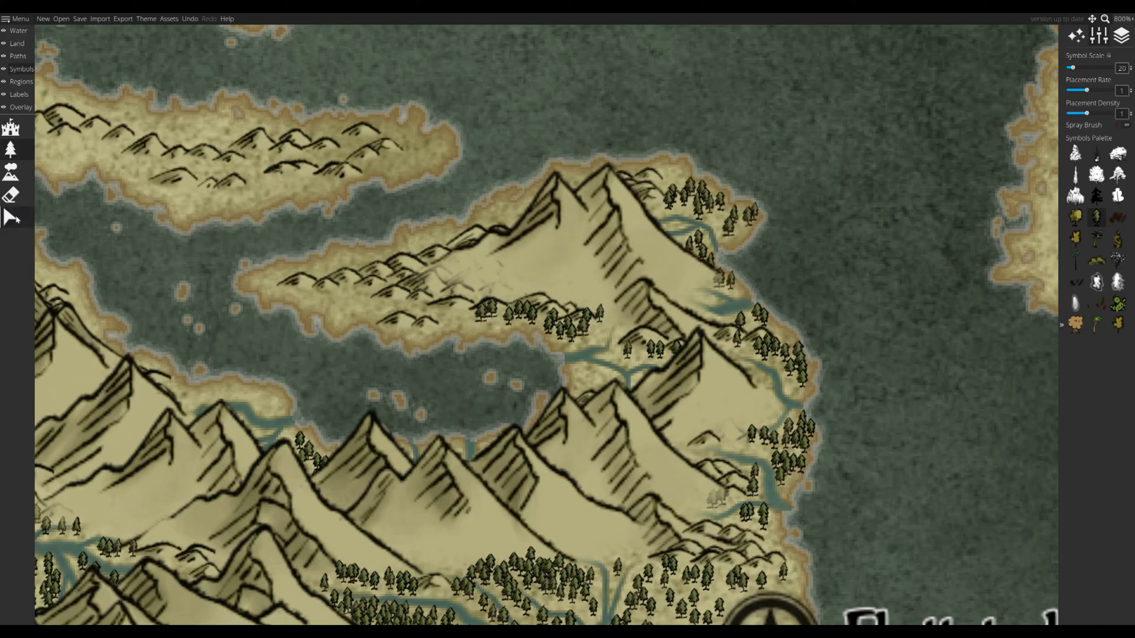
# - Add trees to the foothills beside the short coastal river north of Flottstad
pyautogui.moveTo(753, 564); pyautogui.dragTo(743, 553)
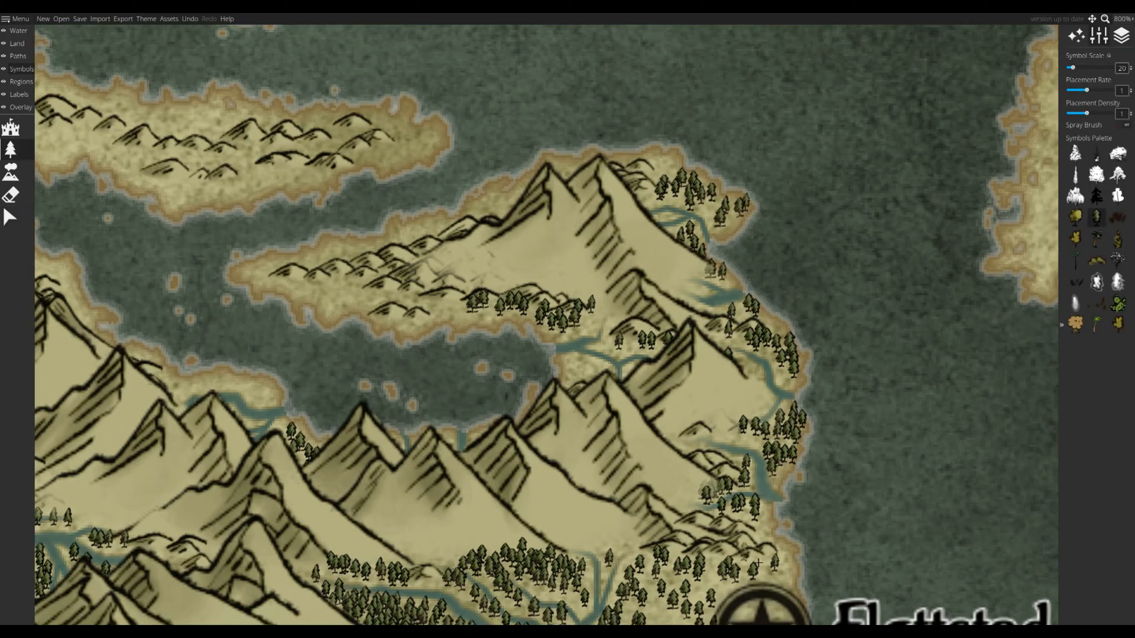
pyautogui.press('5')
pyautogui.moveTo(660, 473); pyautogui.dragTo(643, 471)
pyautogui.press('2')
pyautogui.moveTo(763, 585); pyautogui.dragTo(699, 531)
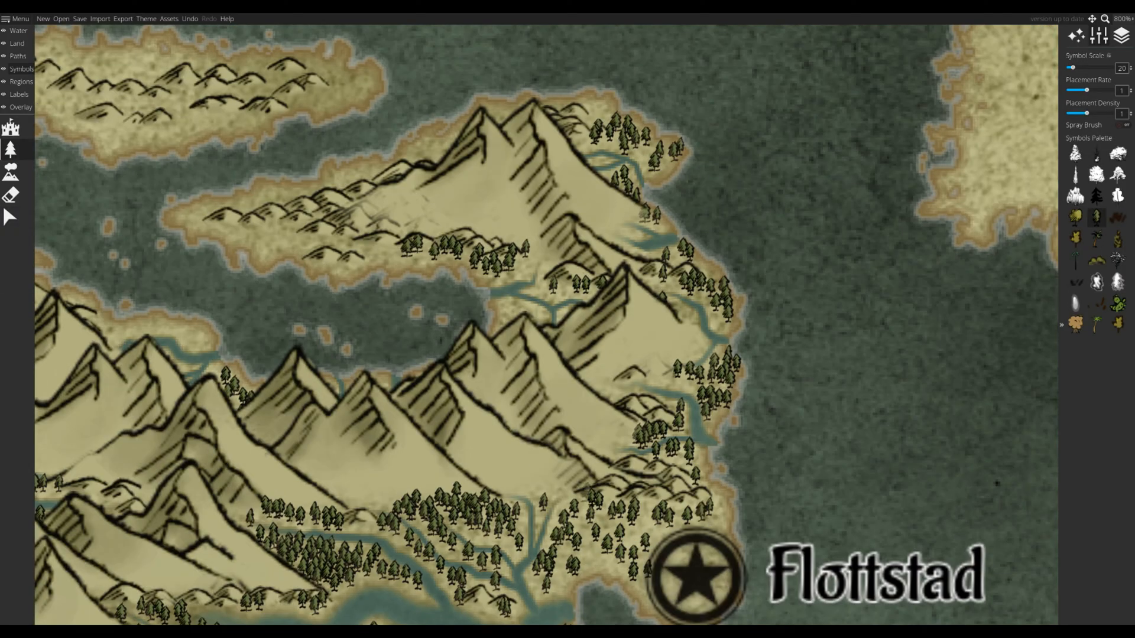
# - Cover the hills, western tip and northern coast of the peninsula north of Flottstad with trees
pyautogui.moveTo(542, 281); pyautogui.dragTo(696, 387)
pyautogui.moveTo(696, 387); pyautogui.dragTo(654, 426)
pyautogui.moveTo(547, 352)
pyautogui.mouseDown()
pyautogui.moveTo(372, 325)
pyautogui.moveTo(467, 349)
pyautogui.mouseUp()
pyautogui.click(504, 371)
pyautogui.moveTo(422, 307)
pyautogui.mouseDown()
pyautogui.moveTo(498, 304)
pyautogui.moveTo(651, 223)
pyautogui.moveTo(748, 219)
pyautogui.mouseUp()
pyautogui.click(753, 268)
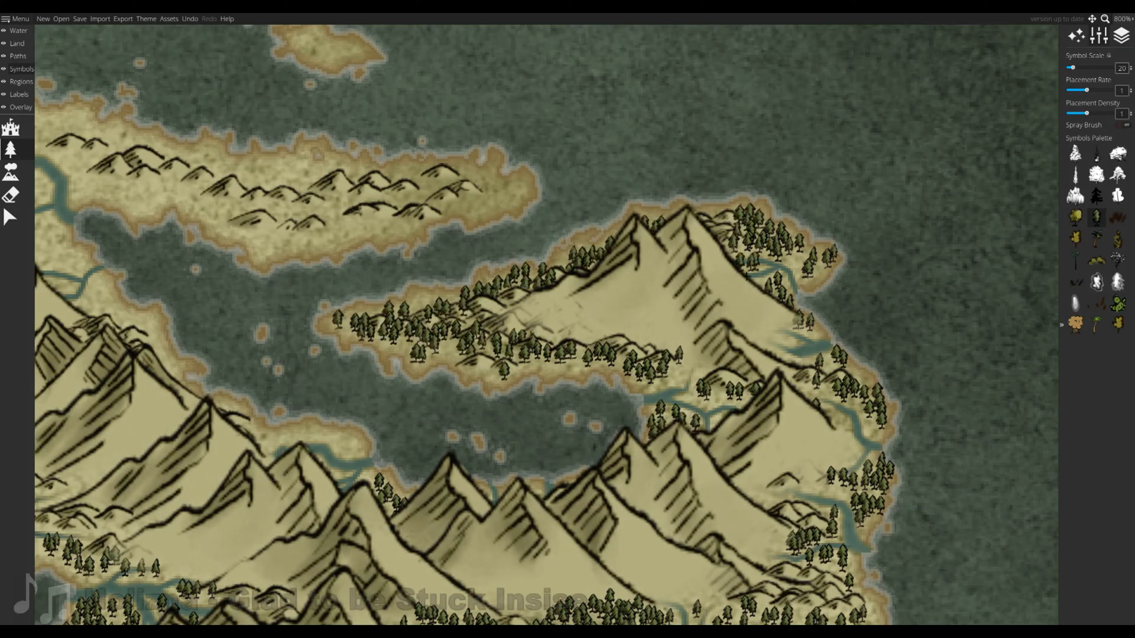
# - Place trees along the narrow mountainous coast on the bay's southwestern shore
pyautogui.moveTo(449, 355); pyautogui.dragTo(738, 349)
pyautogui.moveTo(604, 449)
pyautogui.mouseDown()
pyautogui.moveTo(651, 452)
pyautogui.moveTo(590, 426)
pyautogui.moveTo(556, 453)
pyautogui.mouseUp()
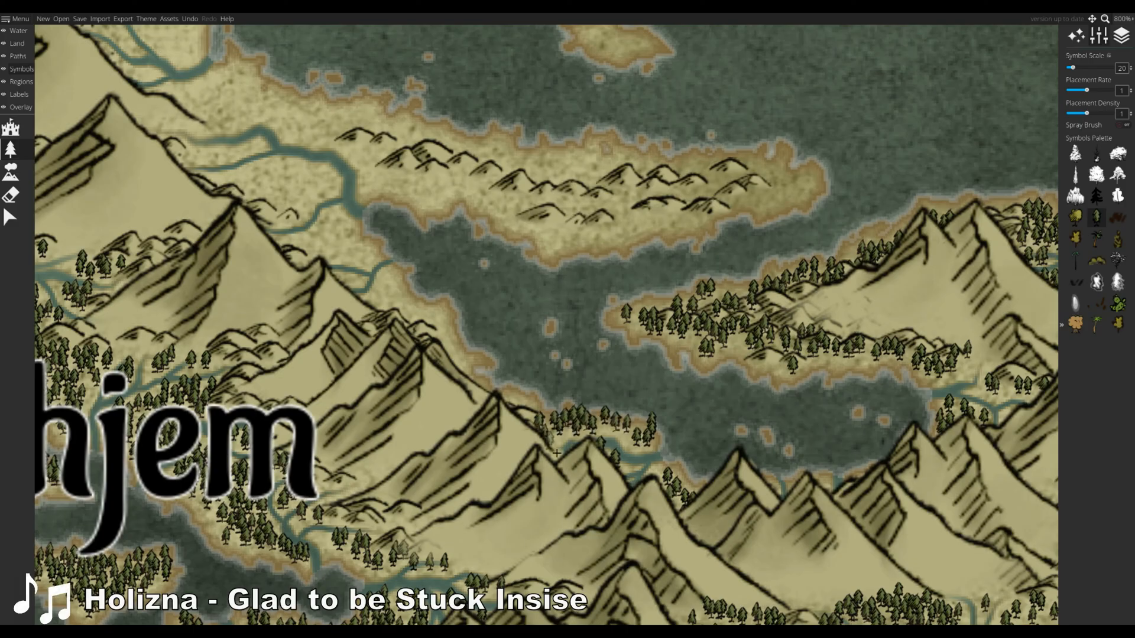
pyautogui.moveTo(535, 414); pyautogui.dragTo(511, 399)
pyautogui.moveTo(479, 396); pyautogui.dragTo(553, 461)
pyautogui.moveTo(449, 385)
pyautogui.mouseDown()
pyautogui.moveTo(466, 349)
pyautogui.moveTo(535, 449)
pyautogui.mouseUp()
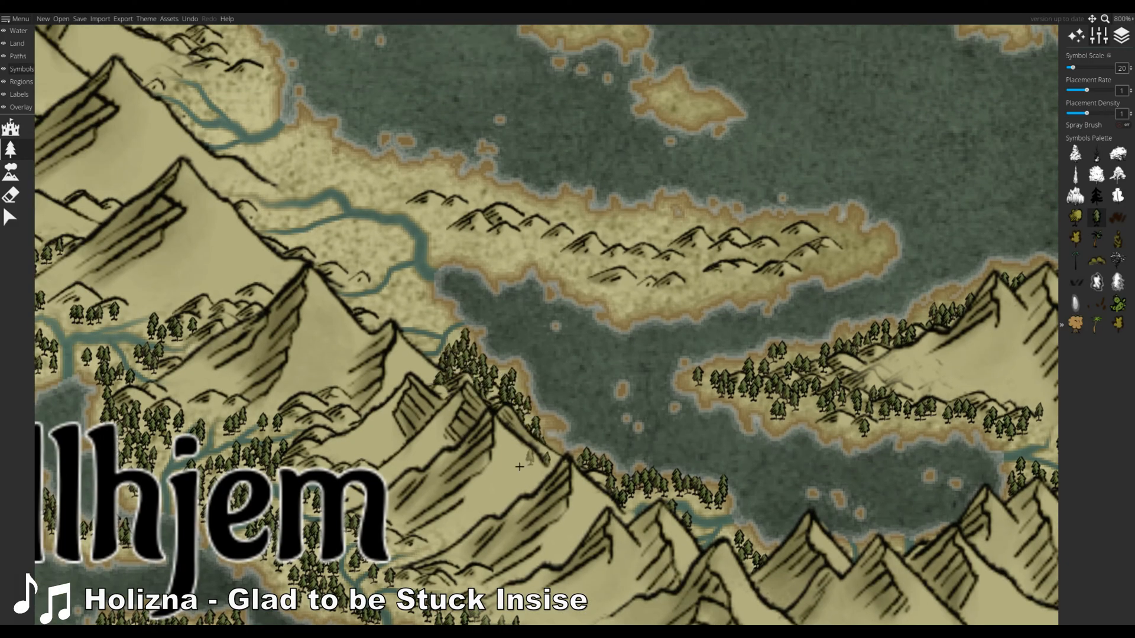
# - Cover the long, hilly peninsula north of the bay and the river plain at its base with trees
pyautogui.moveTo(549, 324)
pyautogui.mouseDown()
pyautogui.moveTo(341, 418)
pyautogui.moveTo(471, 421)
pyautogui.mouseUp()
pyautogui.moveTo(180, 263)
pyautogui.mouseDown()
pyautogui.moveTo(222, 254)
pyautogui.moveTo(298, 272)
pyautogui.mouseUp()
pyautogui.moveTo(190, 310)
pyautogui.mouseDown()
pyautogui.moveTo(251, 307)
pyautogui.moveTo(317, 354)
pyautogui.moveTo(371, 431)
pyautogui.moveTo(378, 289)
pyautogui.moveTo(780, 336)
pyautogui.moveTo(584, 372)
pyautogui.moveTo(355, 313)
pyautogui.moveTo(644, 378)
pyautogui.moveTo(384, 363)
pyautogui.mouseUp()
pyautogui.moveTo(655, 393); pyautogui.dragTo(617, 395)
pyautogui.moveTo(618, 395); pyautogui.dragTo(895, 509)
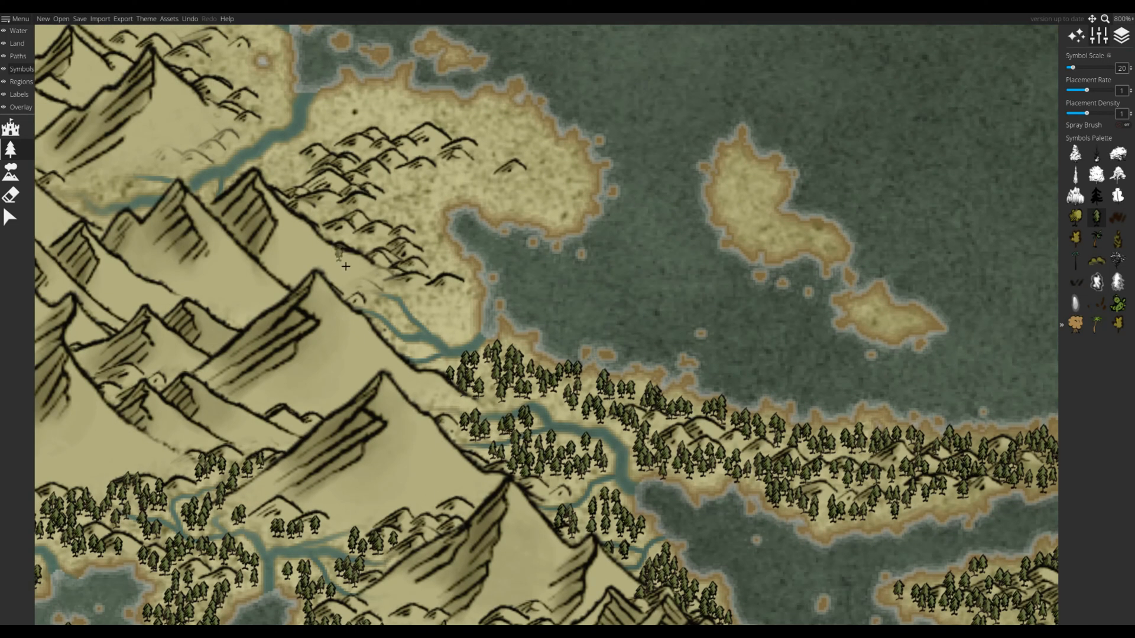
# - Place trees along the next river north, through its neighbouring foothills and across the rounded headland
pyautogui.moveTo(417, 309)
pyautogui.mouseDown()
pyautogui.moveTo(449, 313)
pyautogui.moveTo(350, 200)
pyautogui.moveTo(281, 165)
pyautogui.mouseUp()
pyautogui.moveTo(280, 166)
pyautogui.mouseDown()
pyautogui.moveTo(364, 276)
pyautogui.moveTo(545, 348)
pyautogui.mouseUp()
pyautogui.moveTo(399, 373)
pyautogui.mouseDown()
pyautogui.moveTo(385, 420)
pyautogui.moveTo(449, 355)
pyautogui.mouseUp()
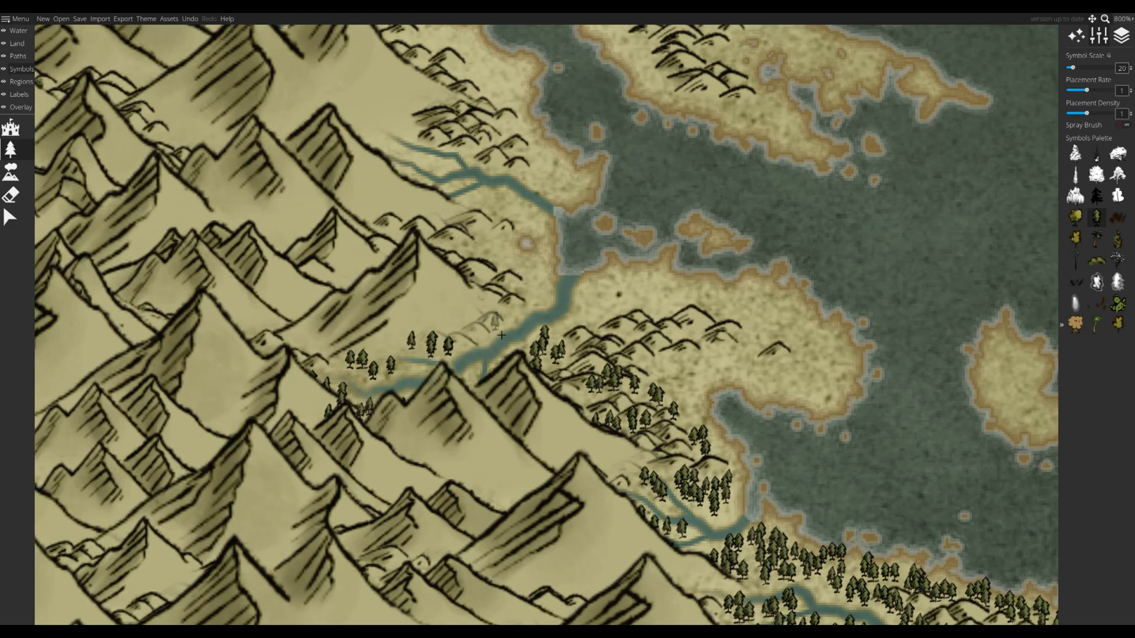
pyautogui.moveTo(462, 253)
pyautogui.mouseDown()
pyautogui.moveTo(546, 308)
pyautogui.moveTo(404, 319)
pyautogui.mouseUp()
pyautogui.moveTo(406, 328)
pyautogui.mouseDown()
pyautogui.moveTo(486, 318)
pyautogui.moveTo(526, 387)
pyautogui.moveTo(647, 384)
pyautogui.mouseUp()
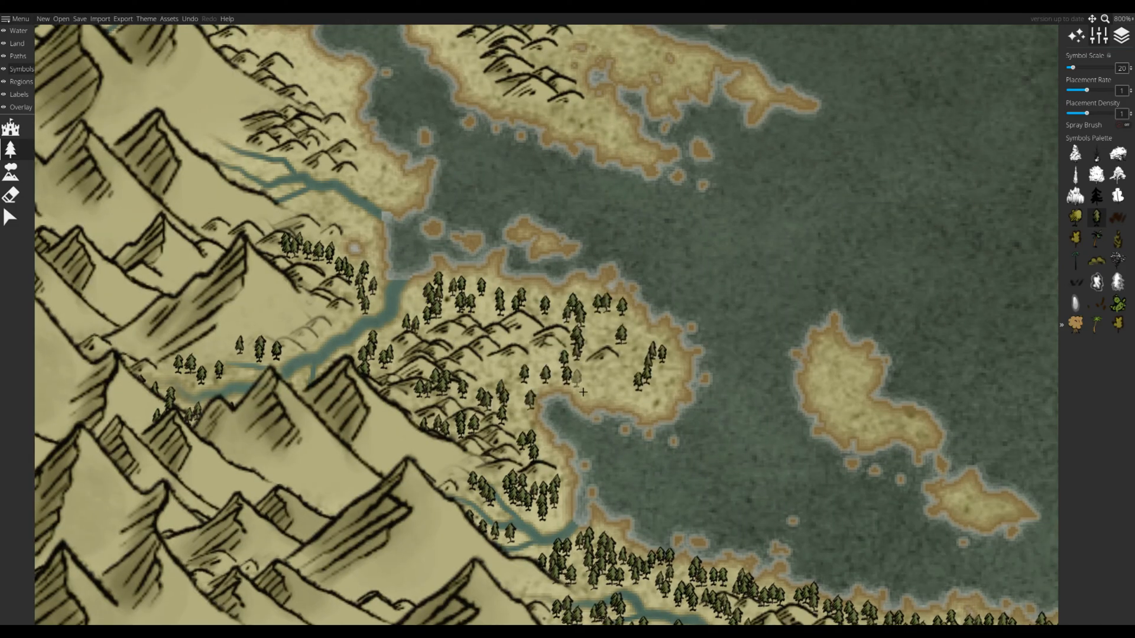
# - Place trees on the two islands lying east of the rounded headland
pyautogui.moveTo(815, 370); pyautogui.dragTo(492, 293)
pyautogui.moveTo(492, 292)
pyautogui.mouseDown()
pyautogui.moveTo(535, 346)
pyautogui.moveTo(659, 438)
pyautogui.moveTo(520, 328)
pyautogui.moveTo(523, 354)
pyautogui.mouseUp()
pyautogui.moveTo(421, 300); pyautogui.dragTo(893, 435)
# - Scatter trees around the long inlet's northern head and along the branching rivers between the mountains
pyautogui.scroll(-5, 303, 432)
pyautogui.moveTo(302, 432); pyautogui.dragTo(766, 515)
pyautogui.scroll(5, 499, 355)
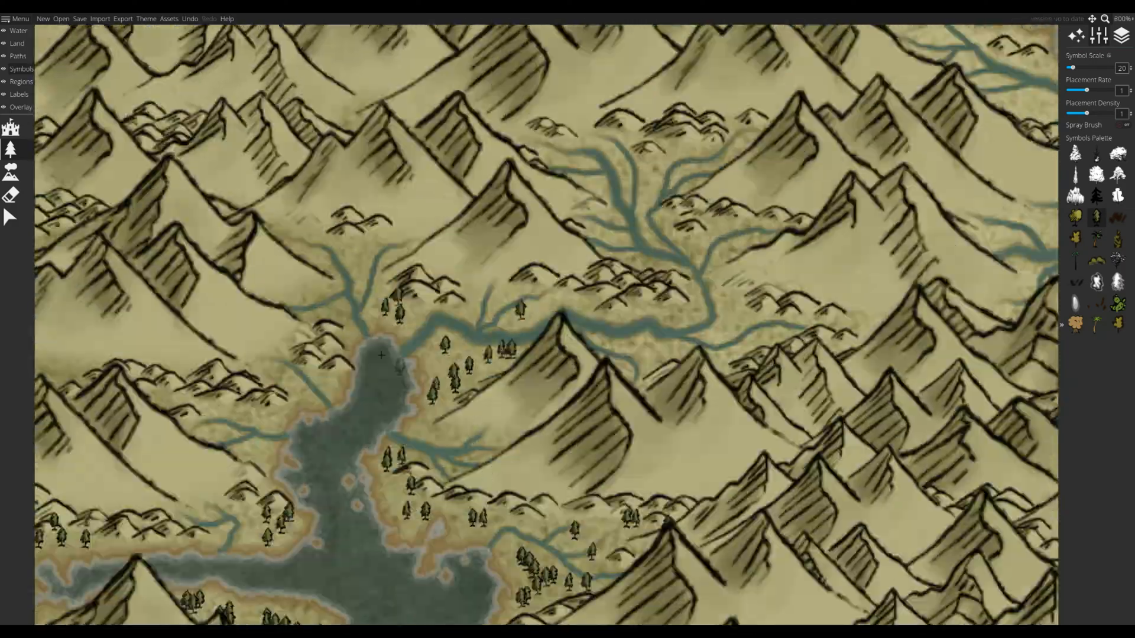
pyautogui.moveTo(298, 283)
pyautogui.mouseDown()
pyautogui.moveTo(258, 372)
pyautogui.moveTo(292, 415)
pyautogui.mouseUp()
pyautogui.moveTo(717, 346); pyautogui.dragTo(430, 395)
pyautogui.moveTo(443, 348); pyautogui.dragTo(597, 378)
# - Place trees along the northeastern coast's rivers and foothills and on the hilly peninsula opposite
pyautogui.moveTo(686, 414); pyautogui.dragTo(250, 419)
pyautogui.moveTo(391, 384)
pyautogui.mouseDown()
pyautogui.moveTo(316, 279)
pyautogui.moveTo(559, 366)
pyautogui.moveTo(464, 414)
pyautogui.mouseUp()
pyautogui.moveTo(596, 513)
pyautogui.mouseDown()
pyautogui.moveTo(277, 361)
pyautogui.moveTo(414, 499)
pyautogui.moveTo(382, 404)
pyautogui.mouseUp()
pyautogui.moveTo(424, 511)
pyautogui.mouseDown()
pyautogui.moveTo(335, 531)
pyautogui.moveTo(404, 549)
pyautogui.mouseUp()
pyautogui.moveTo(445, 316)
pyautogui.mouseDown()
pyautogui.moveTo(333, 321)
pyautogui.moveTo(409, 424)
pyautogui.moveTo(506, 355)
pyautogui.mouseUp()
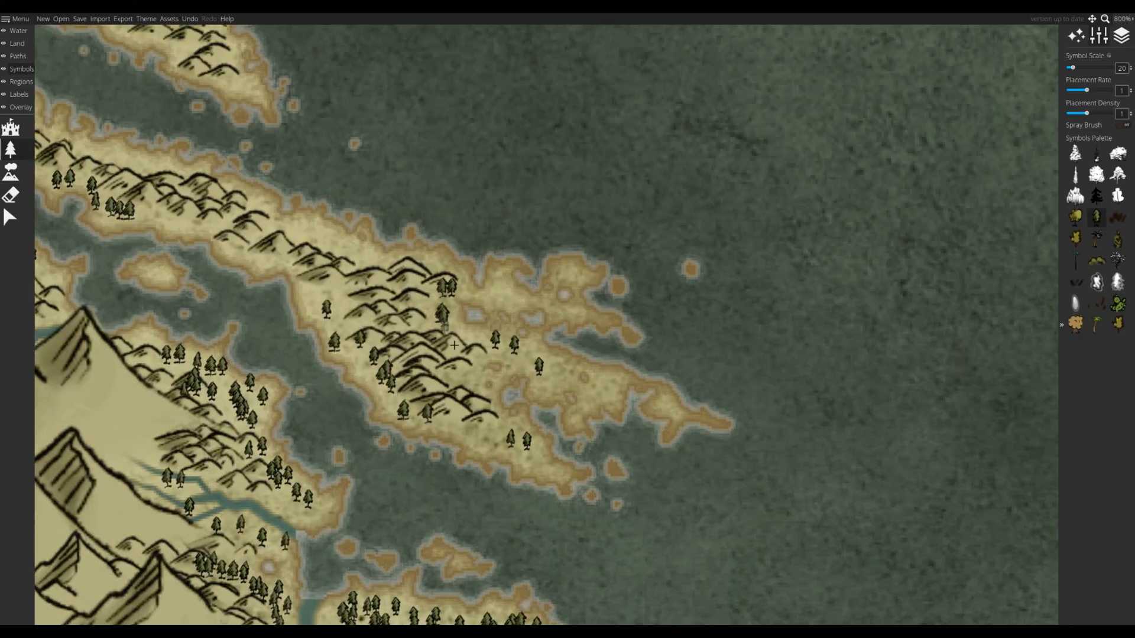
# - Switch to the grass tuft symbol and scatter tufts around the northeastern coast's branching river, its nearby valleys and the small offshore island
pyautogui.scroll(-5, 383, 274)
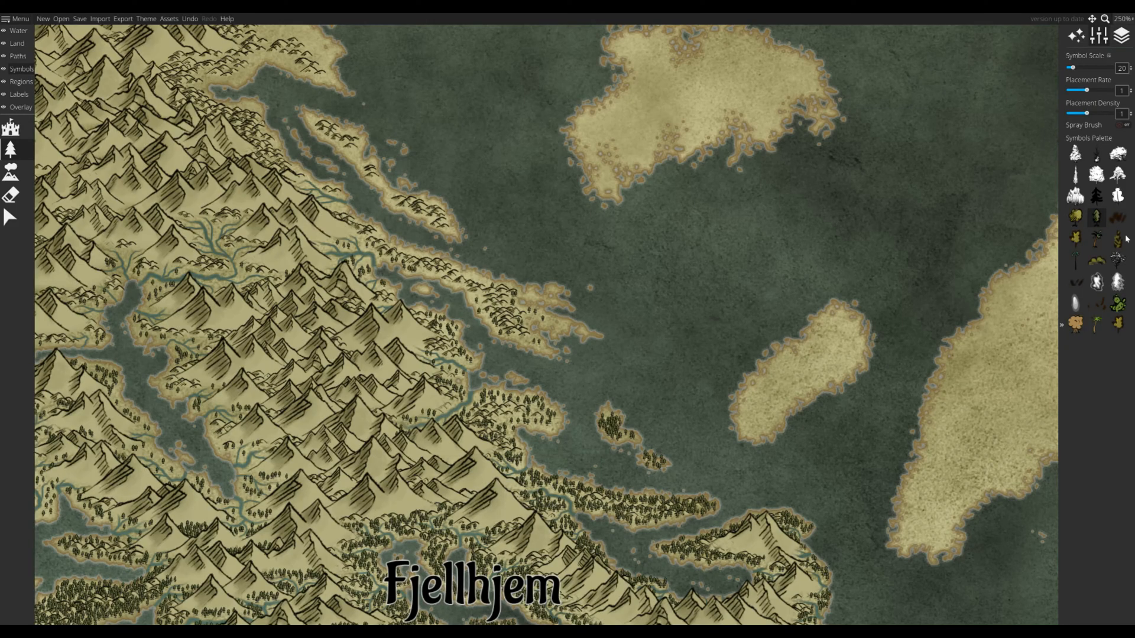
pyautogui.click(1117, 218)
pyautogui.moveTo(449, 444)
pyautogui.mouseDown()
pyautogui.moveTo(622, 239)
pyautogui.moveTo(485, 276)
pyautogui.mouseUp()
pyautogui.scroll(5, 622, 354)
pyautogui.click(341, 287)
pyautogui.click(487, 277)
pyautogui.click(498, 265)
pyautogui.click(421, 389)
pyautogui.moveTo(827, 323); pyautogui.dragTo(578, 347)
pyautogui.click(578, 347)
pyautogui.click(605, 400)
pyautogui.click(608, 380)
pyautogui.moveTo(790, 480); pyautogui.dragTo(376, 351)
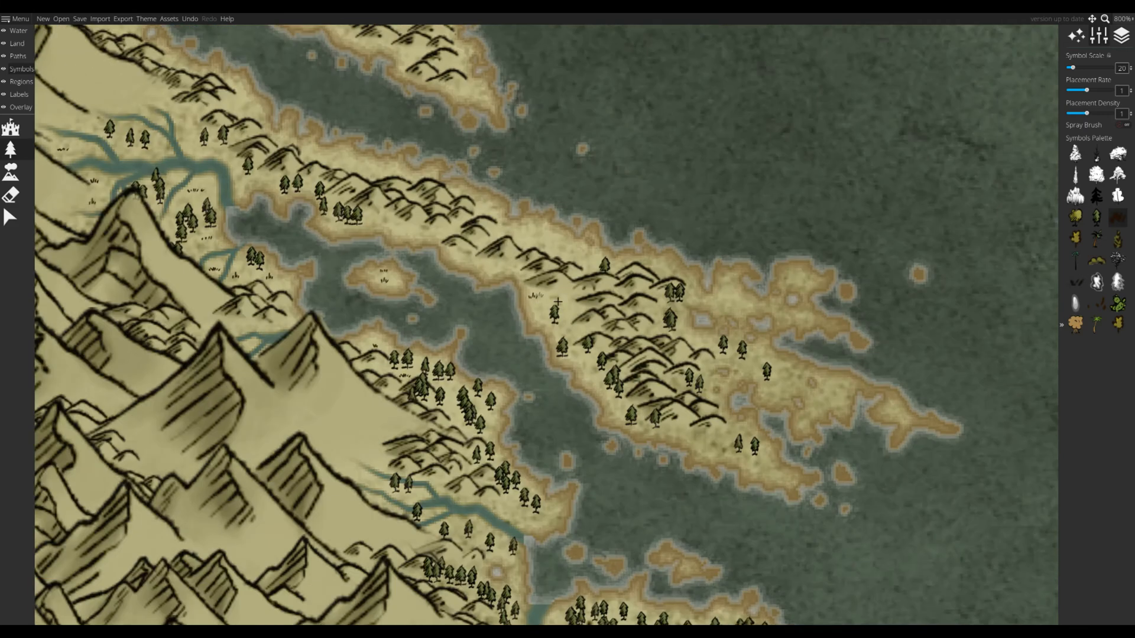
# - Scatter grass tufts along the hilly northeastern peninsula and northwest up the narrow coastal strip
pyautogui.click(470, 285)
pyautogui.click(530, 318)
pyautogui.click(560, 322)
pyautogui.click(616, 304)
pyautogui.moveTo(414, 229)
pyautogui.mouseDown()
pyautogui.moveTo(470, 286)
pyautogui.moveTo(588, 353)
pyautogui.mouseUp()
pyautogui.click(587, 353)
pyautogui.click(613, 363)
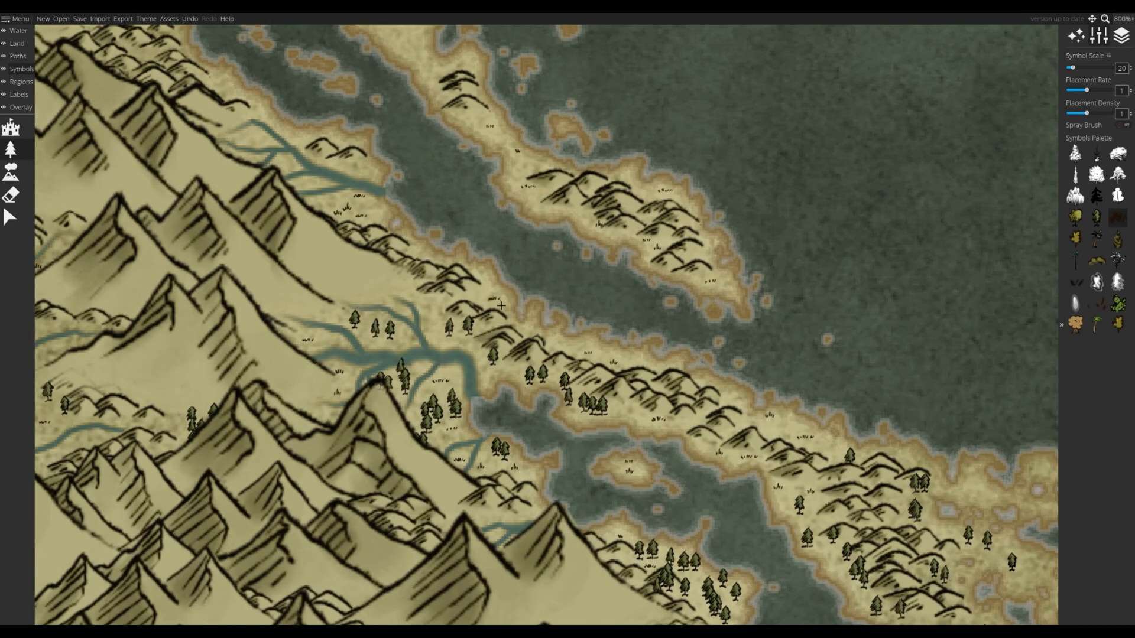
# - Scatter grass tufts over the two long narrow islands off the northeastern coast and around the small coastal river opposite
pyautogui.click(437, 308)
pyautogui.moveTo(438, 308); pyautogui.dragTo(528, 425)
pyautogui.click(402, 298)
pyautogui.click(311, 202)
pyautogui.moveTo(522, 229)
pyautogui.mouseDown()
pyautogui.moveTo(575, 292)
pyautogui.moveTo(707, 380)
pyautogui.mouseUp()
pyautogui.click(709, 267)
pyautogui.click(674, 233)
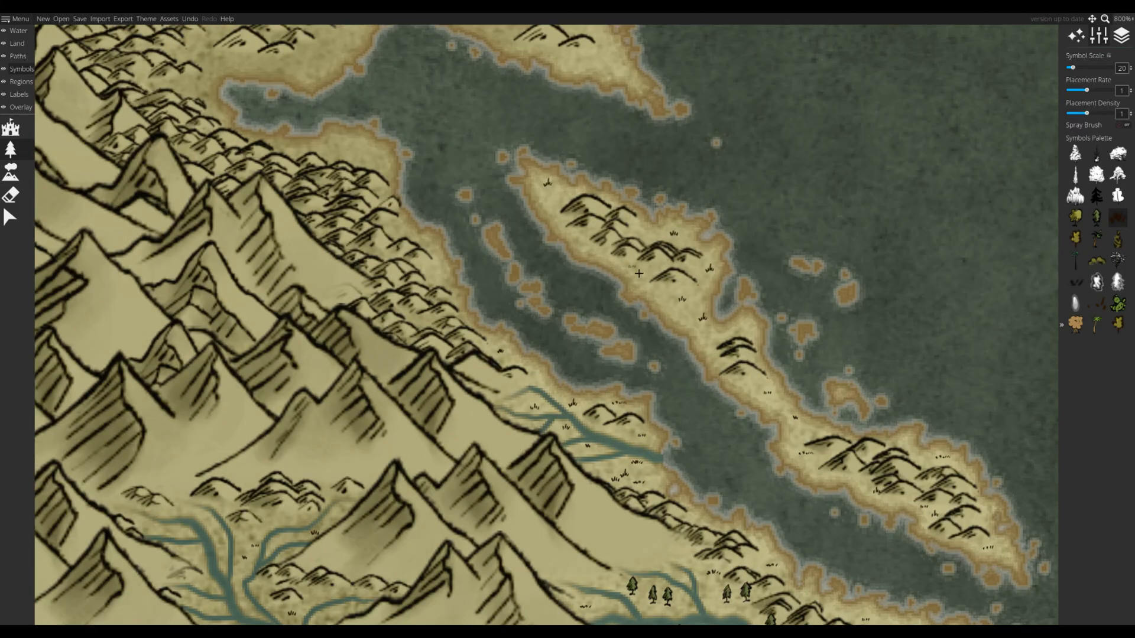
pyautogui.moveTo(483, 271); pyautogui.dragTo(692, 455)
pyautogui.click(500, 253)
# - Scatter grass tufts around the western foothills and between the branches of the long western river
pyautogui.moveTo(354, 355); pyautogui.dragTo(757, 273)
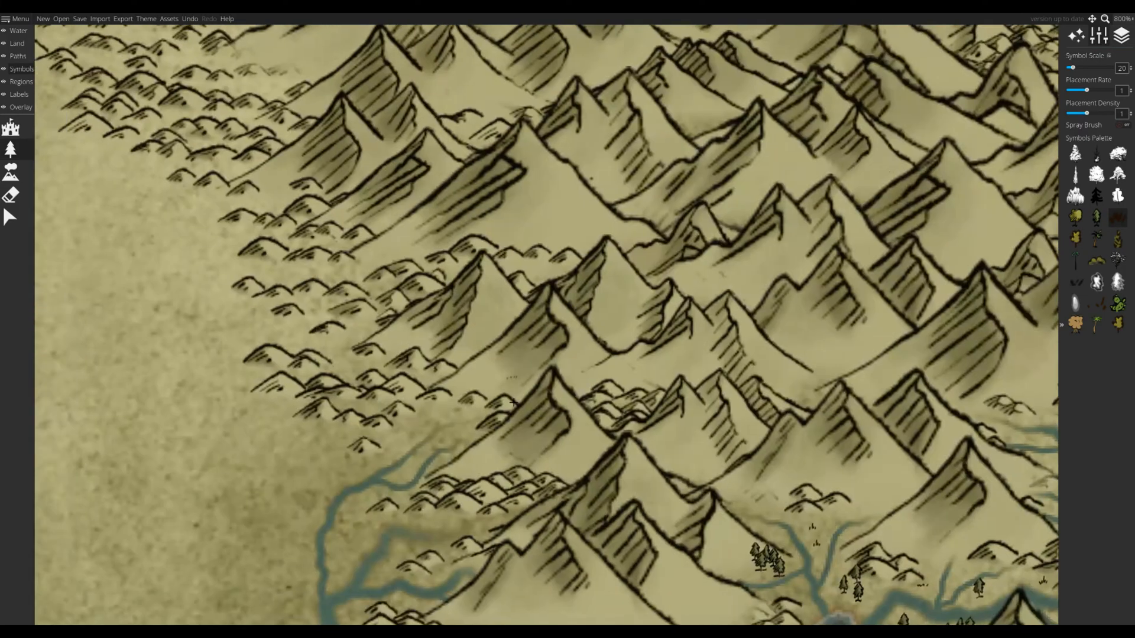
pyautogui.moveTo(359, 523); pyautogui.dragTo(449, 343)
pyautogui.click(427, 370)
pyautogui.click(448, 380)
pyautogui.click(475, 384)
pyautogui.moveTo(458, 494); pyautogui.dragTo(505, 344)
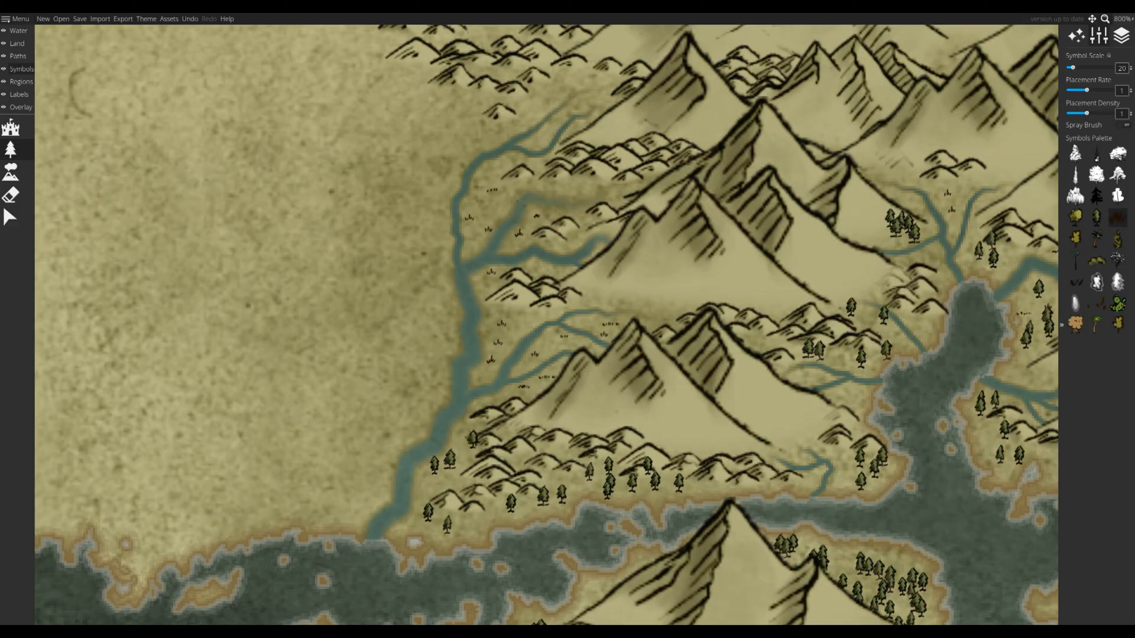
# - Place grass tufts among the foothills and shores on both sides of the narrow western strait
pyautogui.moveTo(527, 515); pyautogui.dragTo(409, 387)
pyautogui.click(728, 433)
pyautogui.click(784, 434)
pyautogui.moveTo(378, 555); pyautogui.dragTo(507, 362)
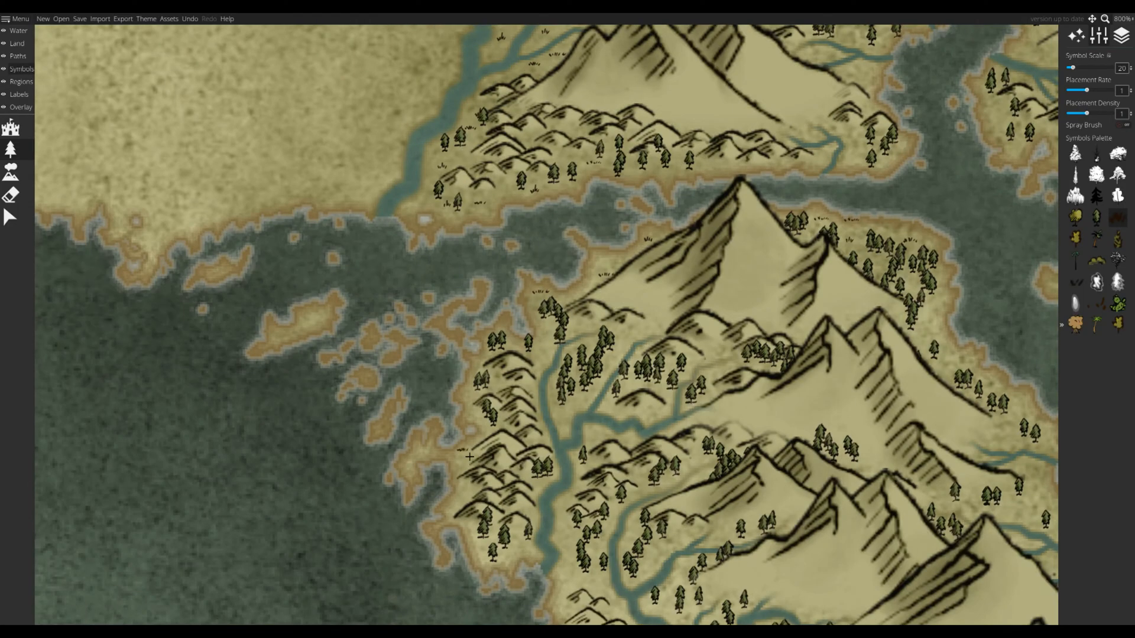
# - Place grass tufts along the rivers and wooded hills of the land south of the western strait
pyautogui.click(563, 539)
pyautogui.click(569, 586)
pyautogui.moveTo(661, 562); pyautogui.dragTo(560, 459)
pyautogui.click(560, 459)
pyautogui.click(560, 511)
pyautogui.moveTo(560, 512); pyautogui.dragTo(339, 528)
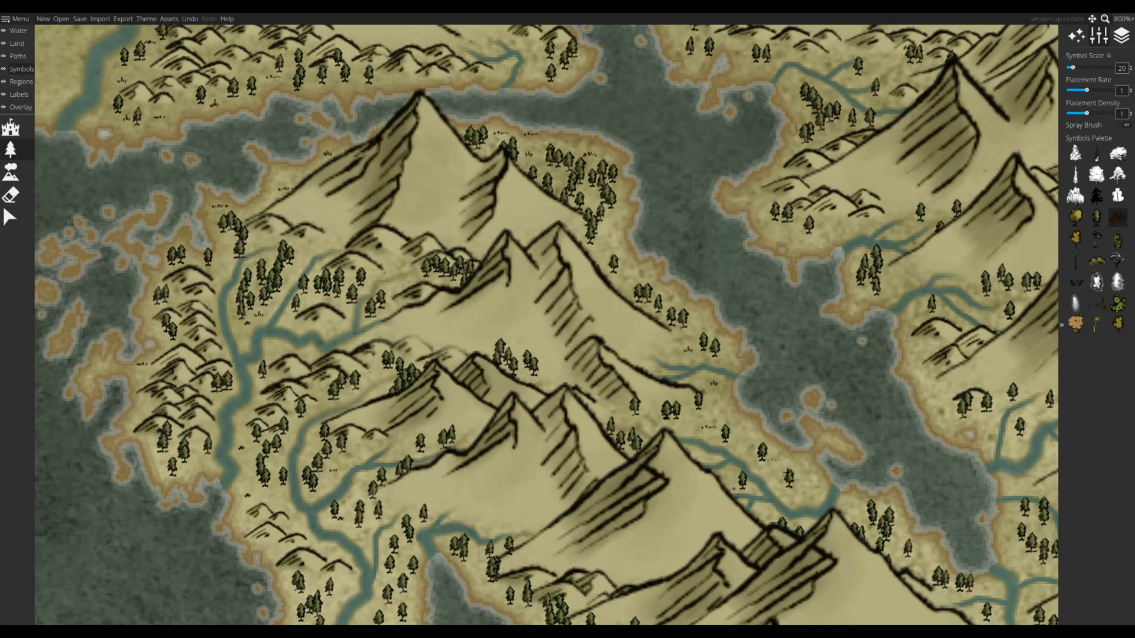
# - Scatter grass tufts along both shores of the long inlet and in its eastern river valleys
pyautogui.click(767, 516)
pyautogui.click(621, 258)
pyautogui.moveTo(916, 288); pyautogui.dragTo(772, 389)
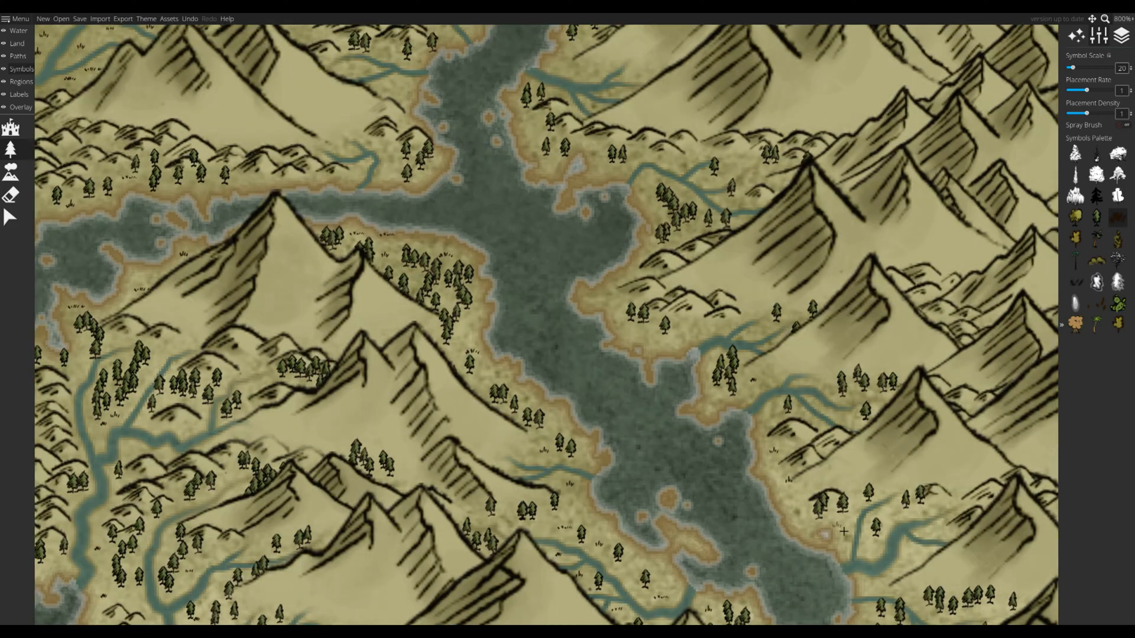
pyautogui.moveTo(611, 308); pyautogui.dragTo(532, 243)
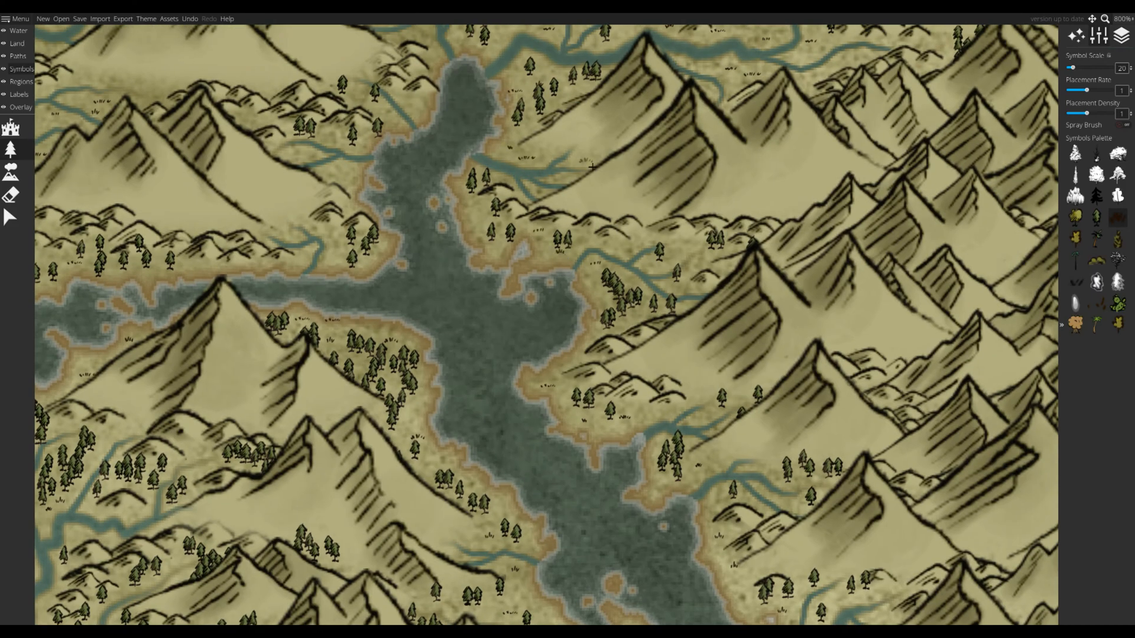
pyautogui.moveTo(322, 175); pyautogui.dragTo(503, 293)
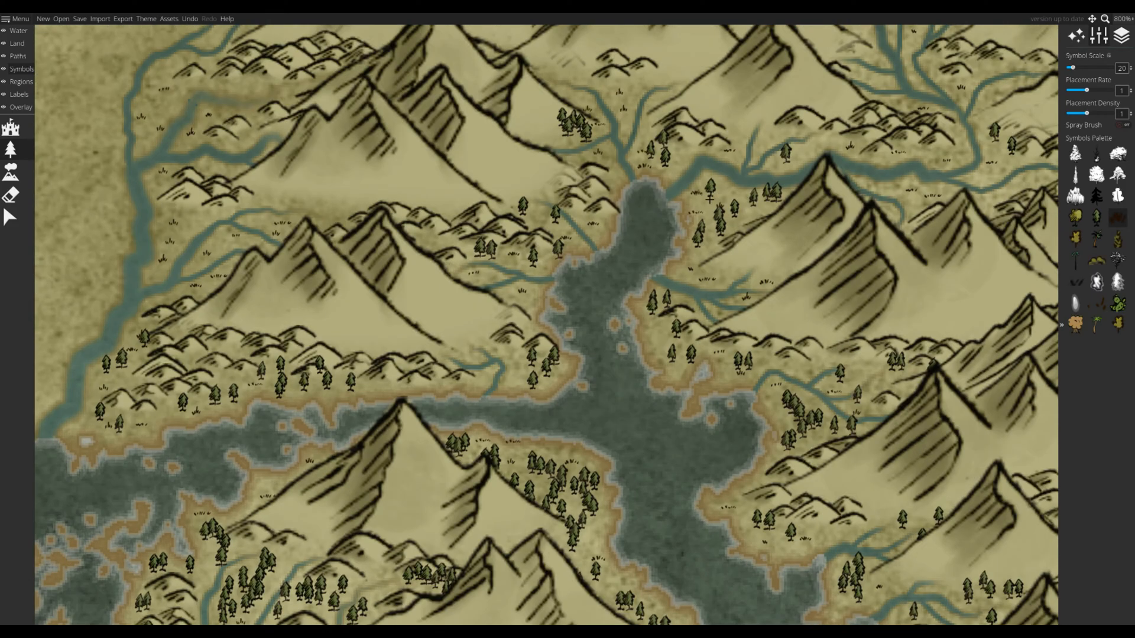
# - Scatter grass tufts around the inlet's northern head and along the branching rivers in the mountain valley beyond it
pyautogui.moveTo(782, 142); pyautogui.dragTo(550, 251)
pyautogui.click(550, 251)
pyautogui.click(575, 254)
pyautogui.moveTo(759, 311); pyautogui.dragTo(585, 300)
pyautogui.click(586, 300)
pyautogui.click(635, 280)
pyautogui.moveTo(476, 133); pyautogui.dragTo(524, 292)
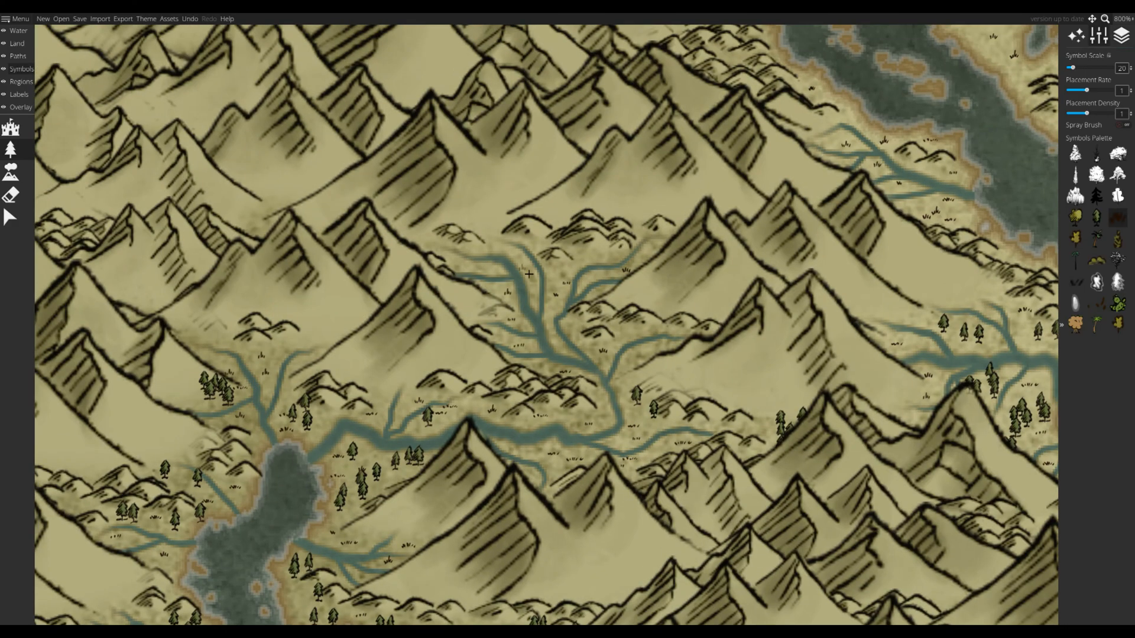
pyautogui.moveTo(659, 255); pyautogui.dragTo(870, 318)
# - Add small hills in the gaps between the mountains northwest of the inlet's head
pyautogui.click(11, 174)
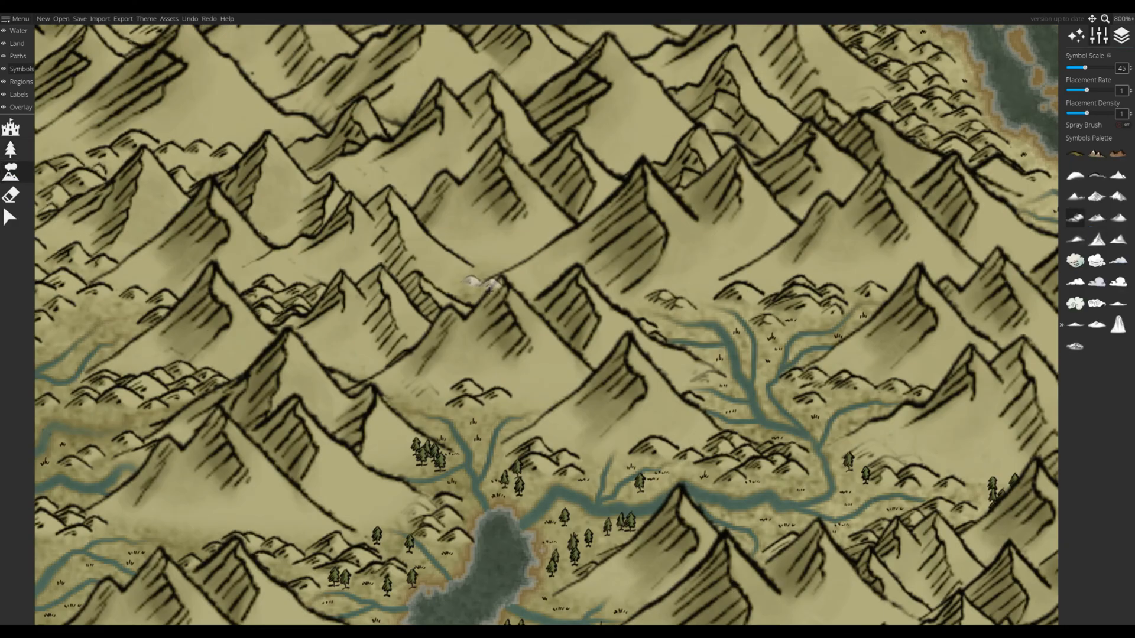
pyautogui.click(488, 260)
pyautogui.click(473, 266)
pyautogui.click(478, 291)
pyautogui.click(514, 278)
pyautogui.click(615, 300)
pyautogui.click(458, 289)
# - Switch back to grass tufts and scatter them across the western plain, its southern coast and the neighbouring islands
pyautogui.click(11, 150)
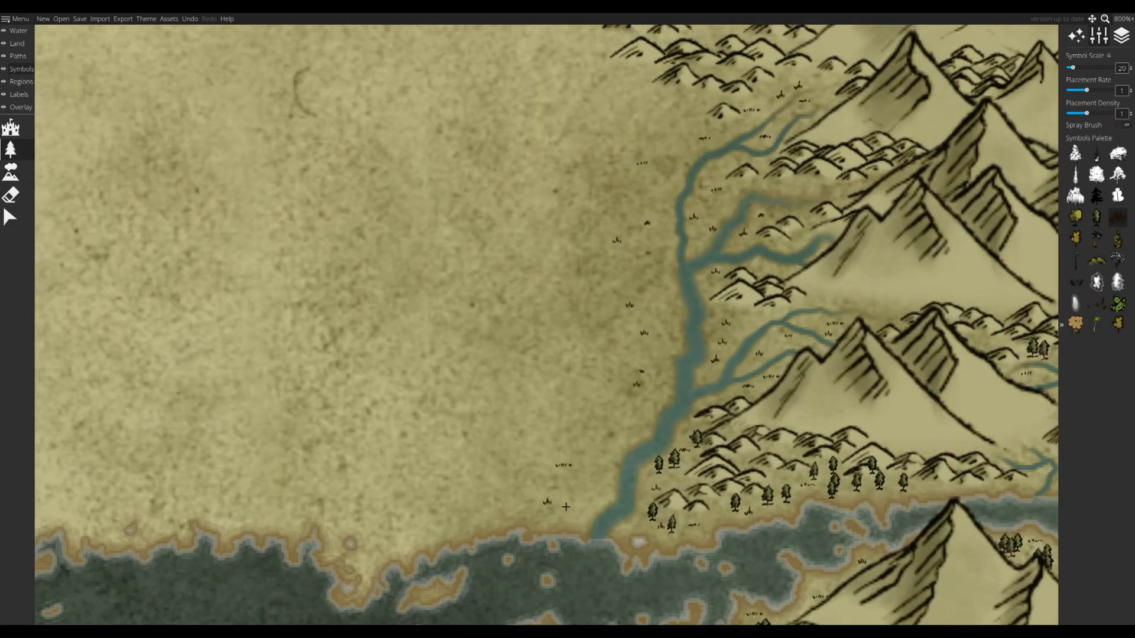
pyautogui.scroll(-5, 565, 507)
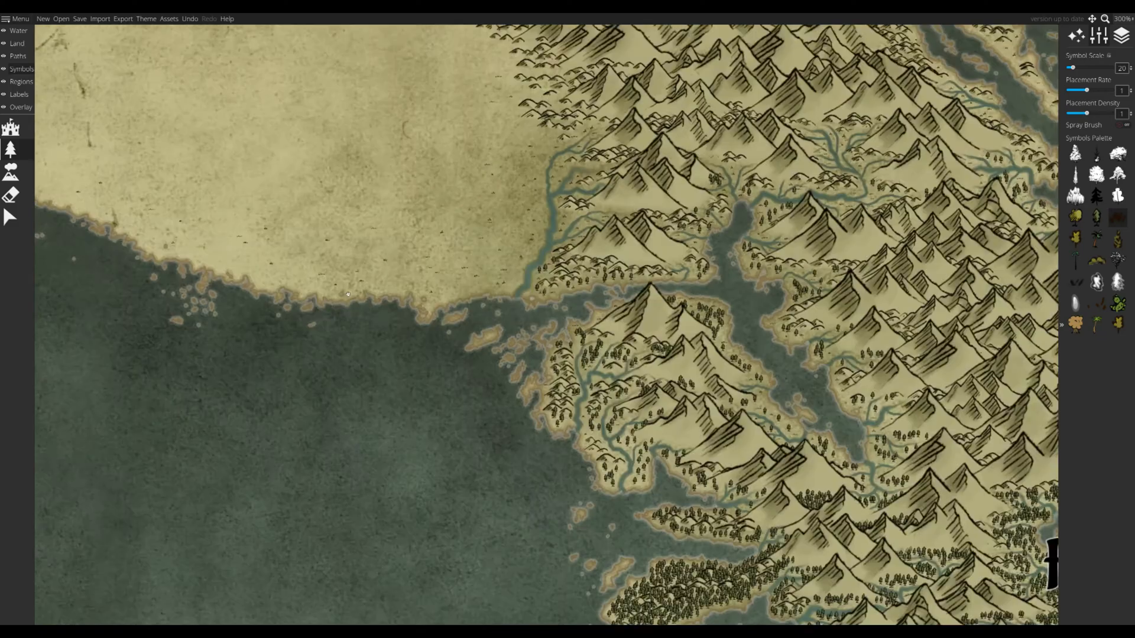
pyautogui.scroll(5, 483, 365)
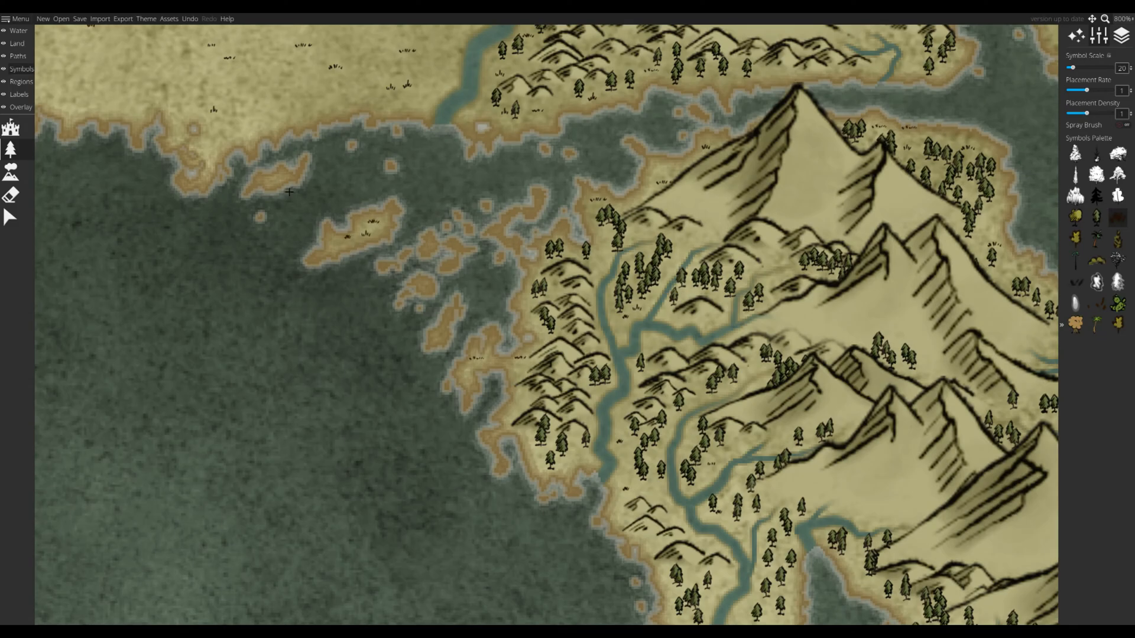
# - Scatter grass tufts over the wooded eastern headland, the islets north of it and the adjacent coast
pyautogui.moveTo(526, 406); pyautogui.dragTo(382, 284)
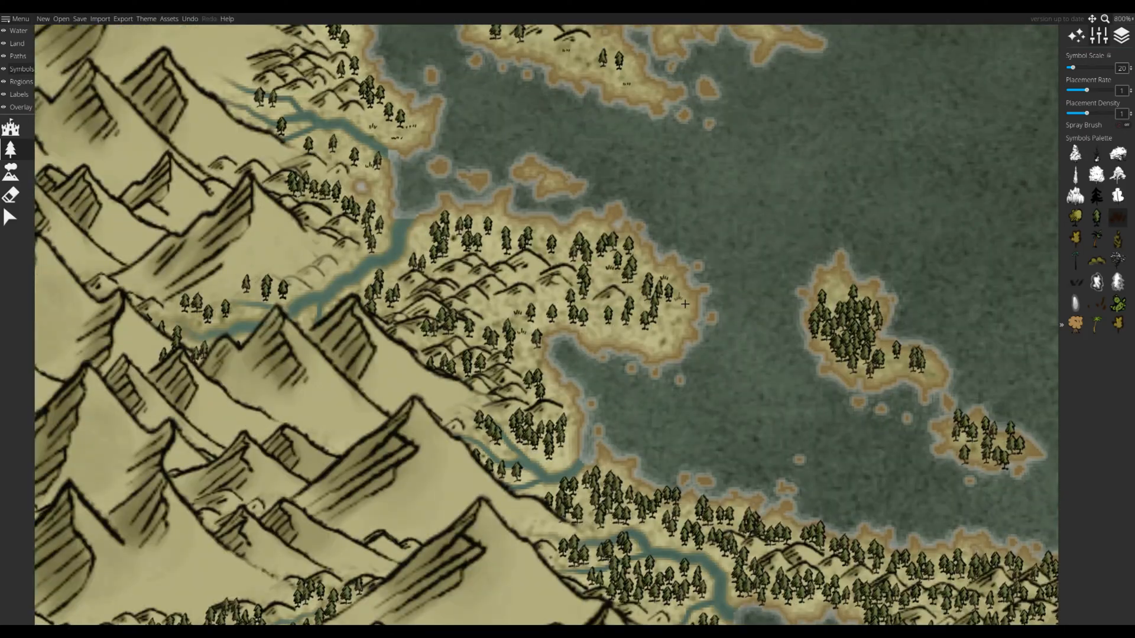
pyautogui.moveTo(498, 285); pyautogui.dragTo(681, 483)
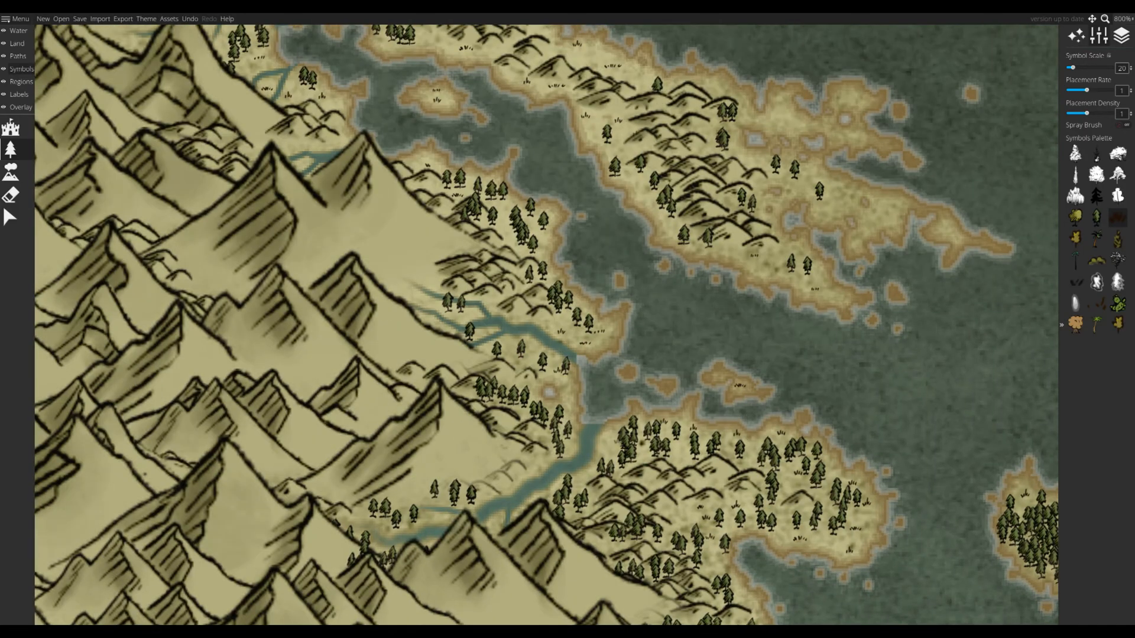
pyautogui.moveTo(497, 571); pyautogui.dragTo(529, 537)
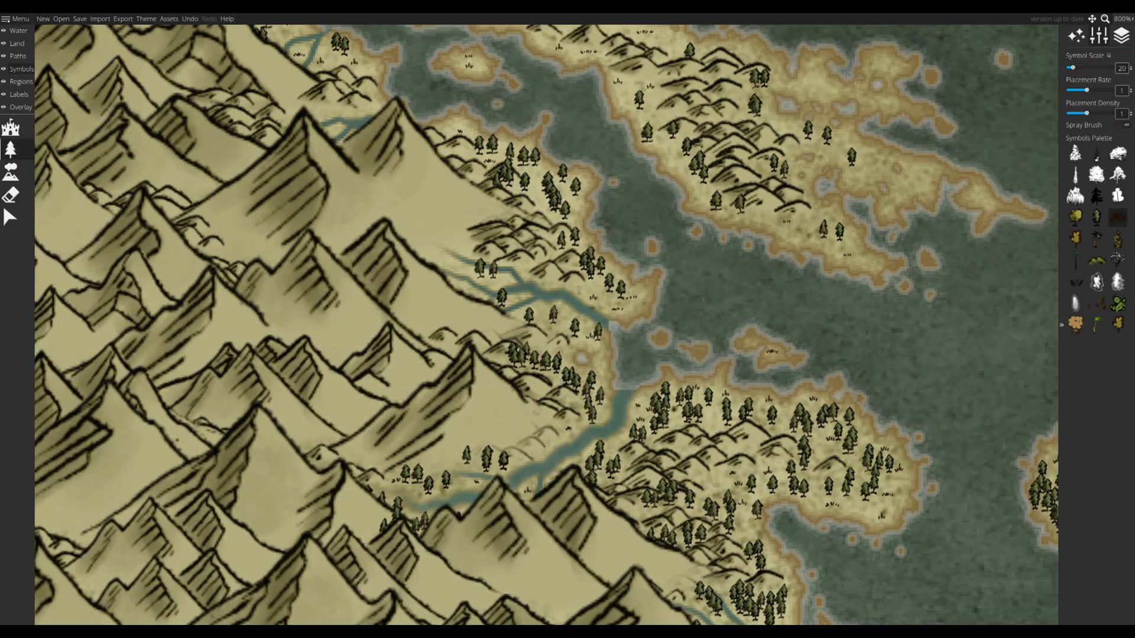
# - Switch to the dark green tree symbol and place trees on the small islands off Fjellhjem's southern coast
pyautogui.scroll(-10, 683, 430)
pyautogui.moveTo(683, 430); pyautogui.dragTo(785, 166)
pyautogui.scroll(3, 532, 395)
pyautogui.click(1096, 217)
pyautogui.scroll(4, 635, 331)
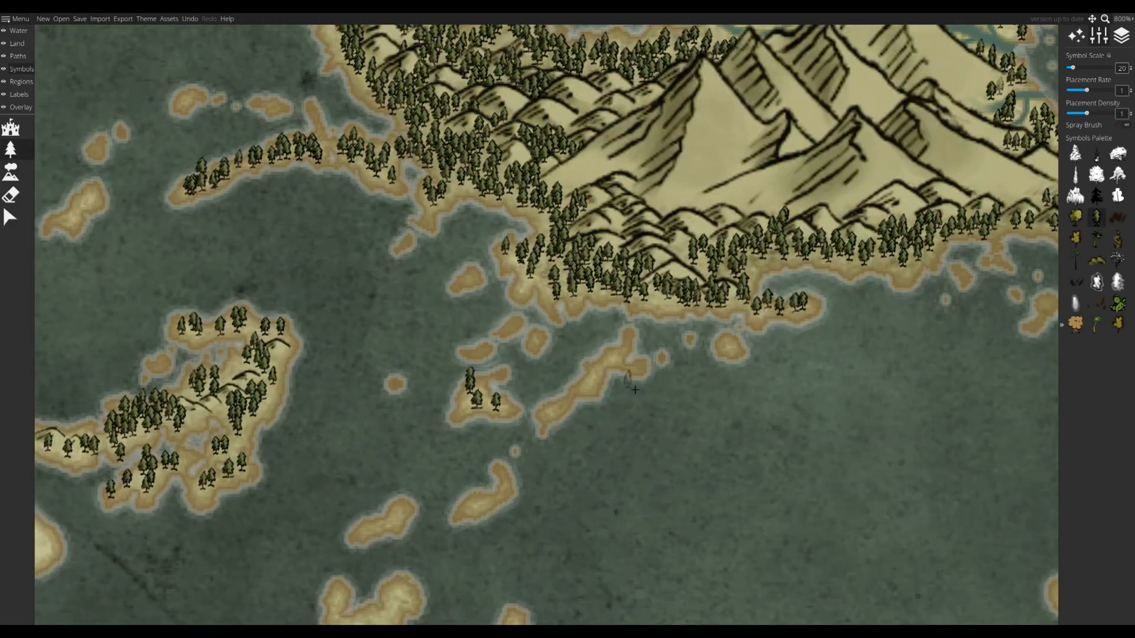
pyautogui.click(557, 418)
pyautogui.moveTo(558, 418); pyautogui.dragTo(712, 296)
pyautogui.click(533, 408)
pyautogui.click(549, 409)
pyautogui.click(557, 397)
pyautogui.moveTo(690, 547); pyautogui.dragTo(674, 572)
pyautogui.moveTo(675, 571); pyautogui.dragTo(964, 328)
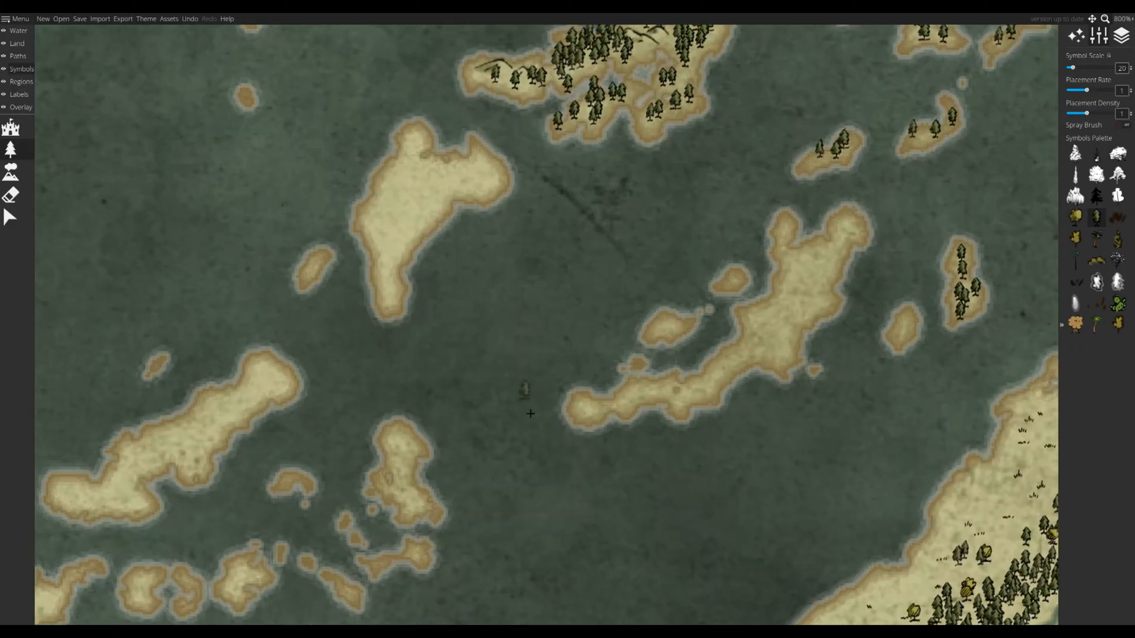
# - Place small hills at symbol scale 50 on the two larger bare islands southwest of the wooded island
pyautogui.moveTo(532, 412); pyautogui.dragTo(645, 389)
pyautogui.click(10, 173)
pyautogui.moveTo(565, 233); pyautogui.dragTo(499, 345)
pyautogui.click(504, 281)
pyautogui.click(443, 320)
pyautogui.moveTo(840, 392)
pyautogui.mouseDown()
pyautogui.moveTo(542, 328)
pyautogui.moveTo(873, 177)
pyautogui.moveTo(767, 221)
pyautogui.mouseUp()
pyautogui.click(777, 207)
# - Place small hills on the two-bayed island and across the middle of the large southwesternmost island
pyautogui.moveTo(71, 520); pyautogui.dragTo(747, 249)
pyautogui.click(650, 259)
pyautogui.moveTo(337, 505); pyautogui.dragTo(564, 357)
pyautogui.click(566, 357)
pyautogui.click(562, 397)
pyautogui.click(532, 436)
pyautogui.click(587, 387)
pyautogui.moveTo(774, 491); pyautogui.dragTo(535, 345)
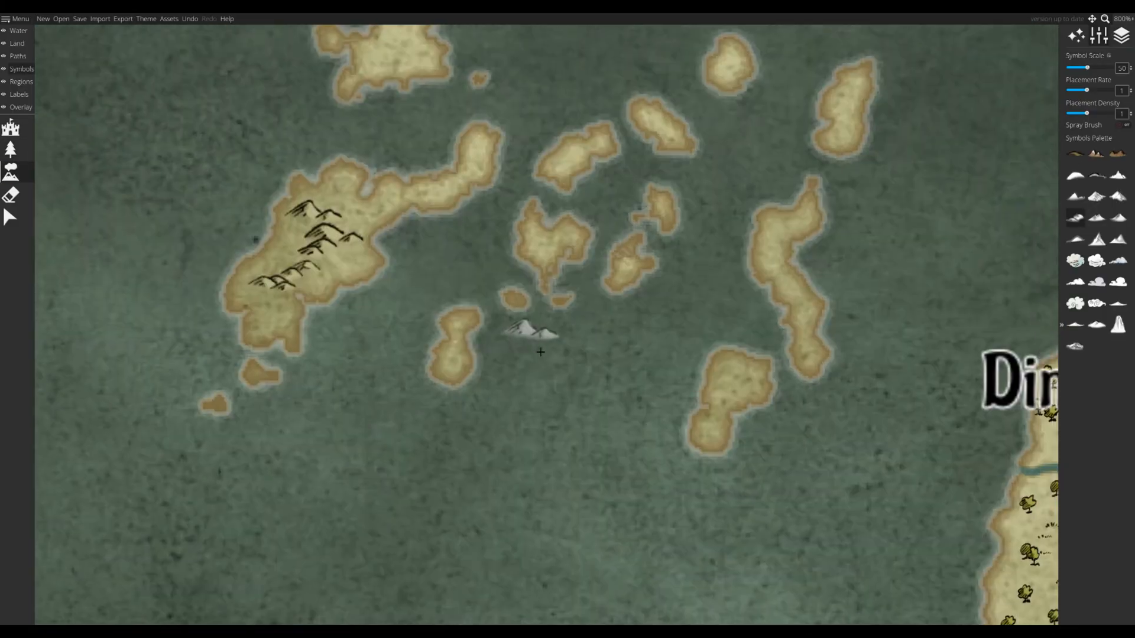
# - Place small hills along the centre and northeastern end of the elongated diagonal island in the chain
pyautogui.moveTo(816, 65); pyautogui.dragTo(406, 600)
pyautogui.click(399, 328)
pyautogui.click(423, 332)
pyautogui.click(385, 346)
pyautogui.click(498, 277)
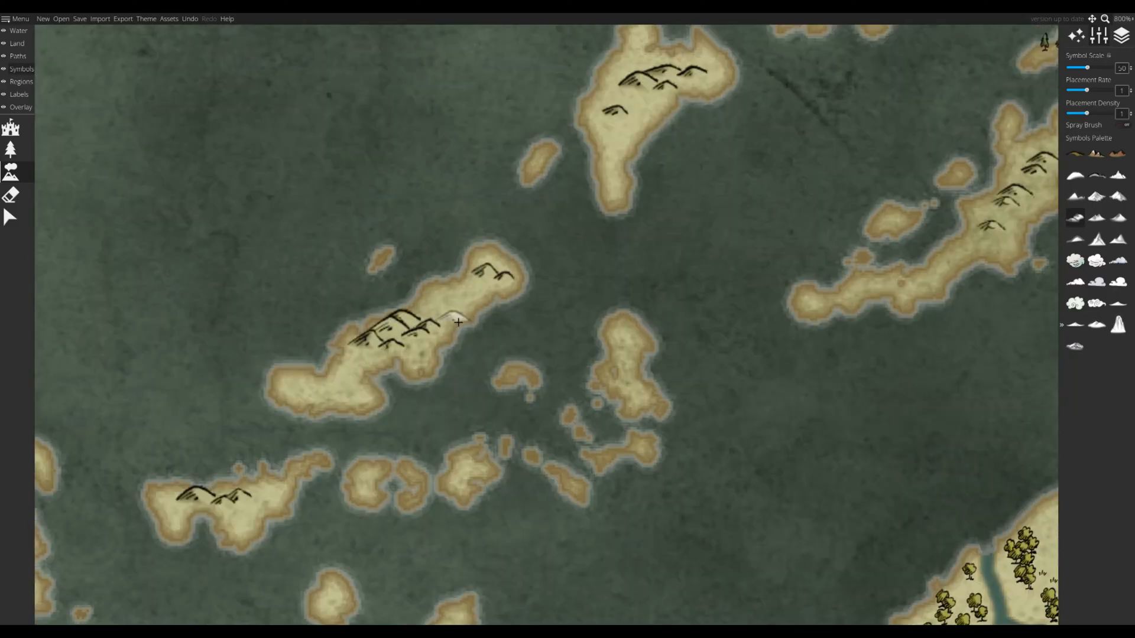
pyautogui.click(451, 310)
# - Draw a width 2 branching river on the hilly island southwest of the wooded island, running from its hills to the southwestern shore
pyautogui.click(17, 30)
pyautogui.moveTo(592, 105); pyautogui.dragTo(466, 383)
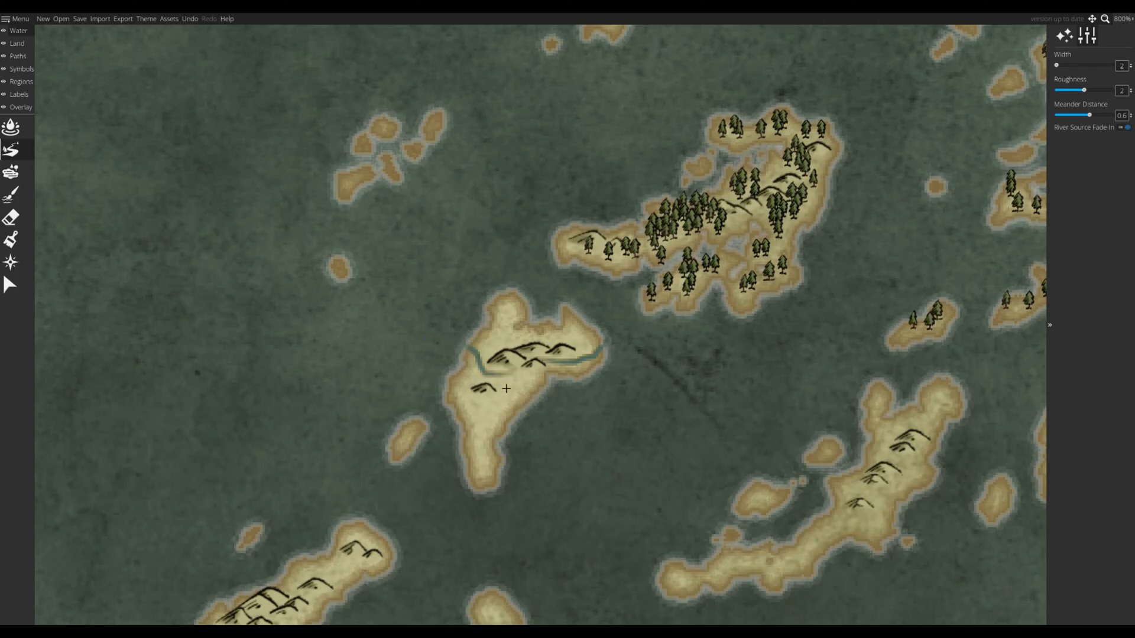
pyautogui.moveTo(572, 375); pyautogui.dragTo(554, 332)
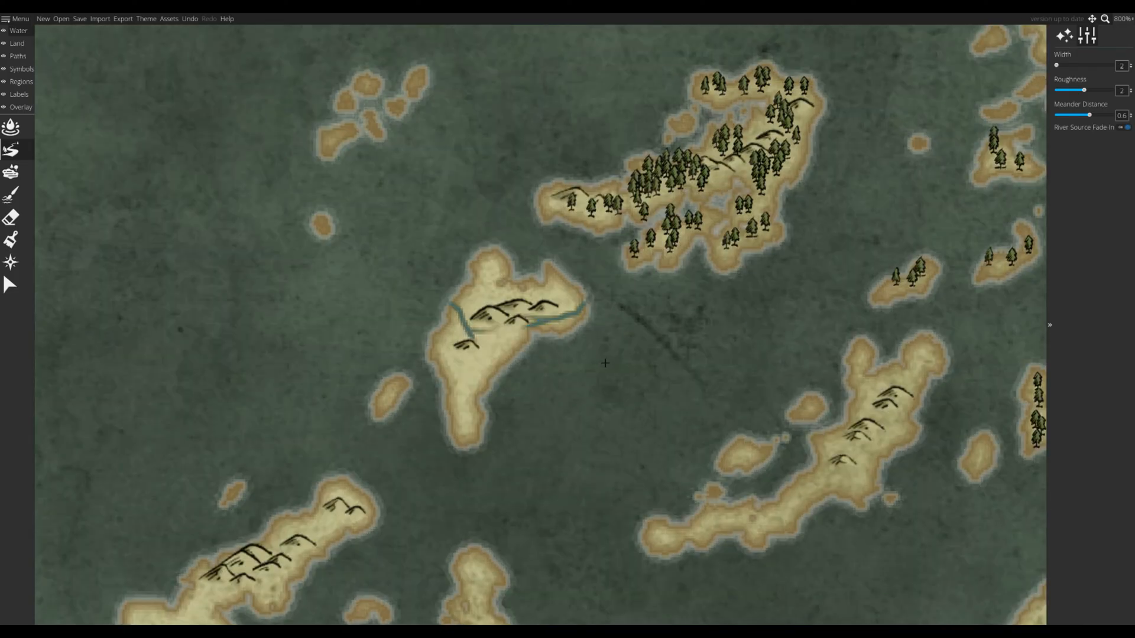
pyautogui.hotkey('ctrl', 'z')
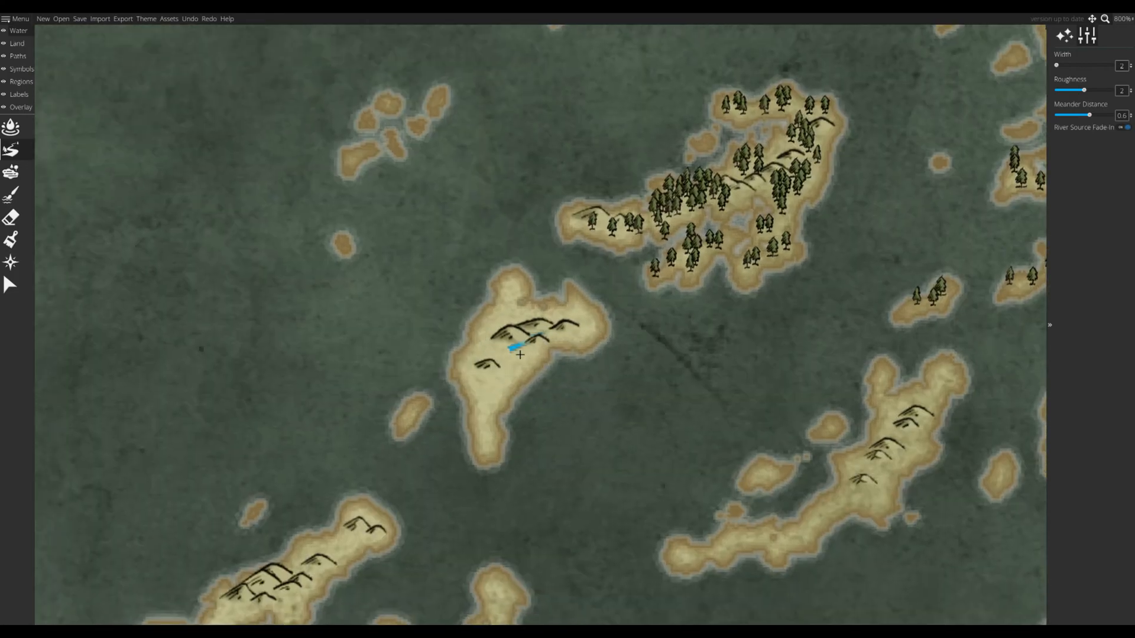
pyautogui.moveTo(496, 400); pyautogui.dragTo(467, 417)
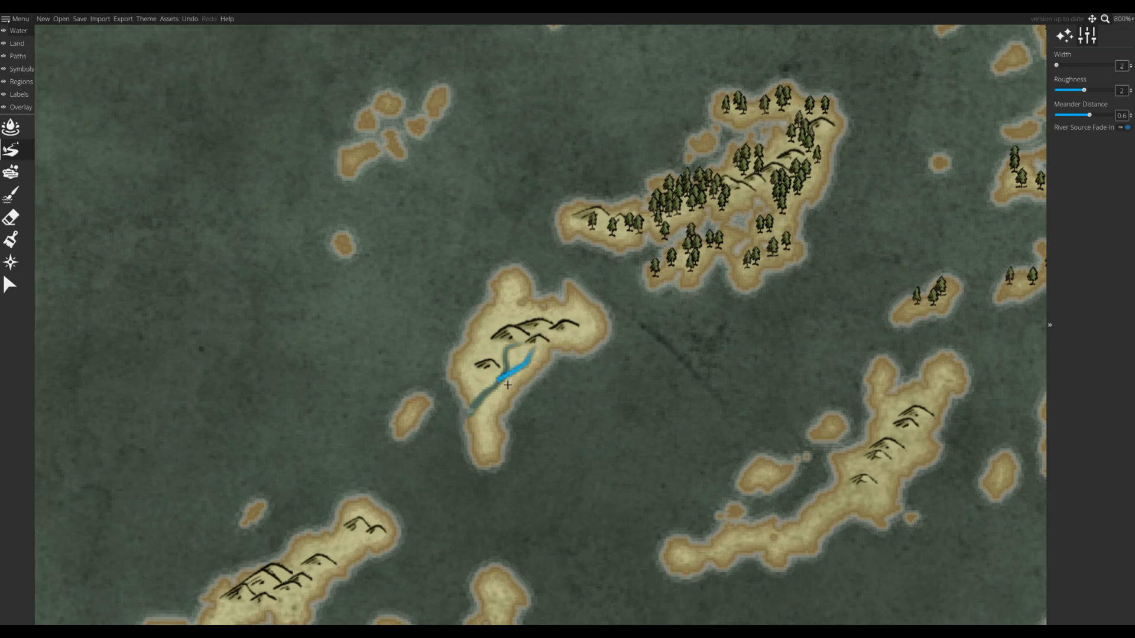
# - Draw short forked rivers from the hills to the coast on the diagonal island and the large southwesternmost island
pyautogui.moveTo(530, 499); pyautogui.dragTo(432, 272)
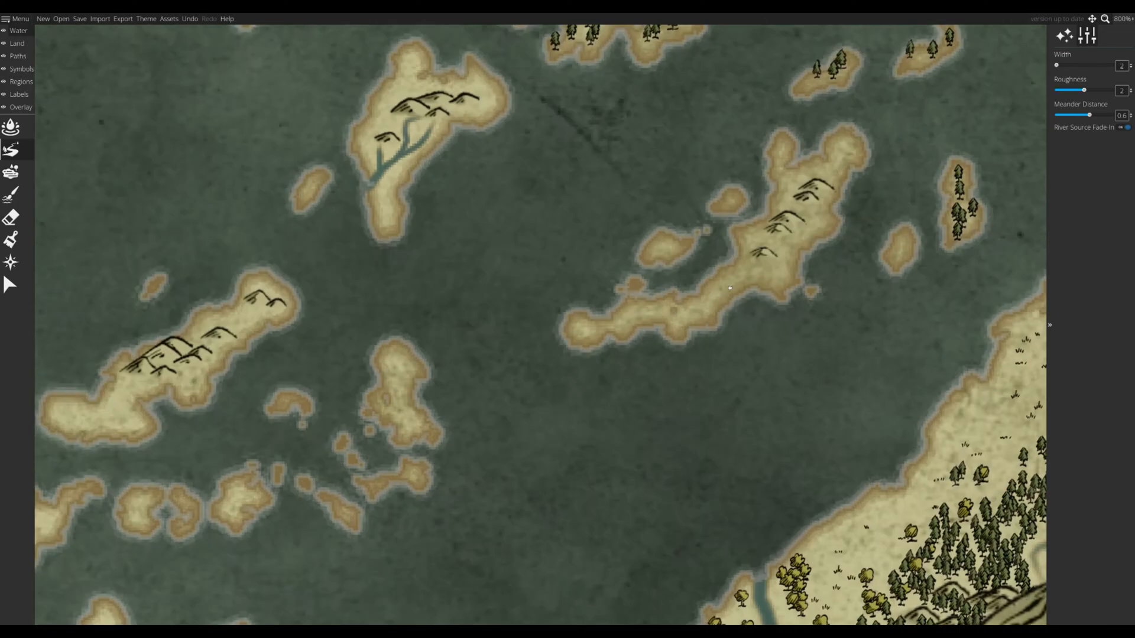
pyautogui.moveTo(226, 436); pyautogui.dragTo(561, 383)
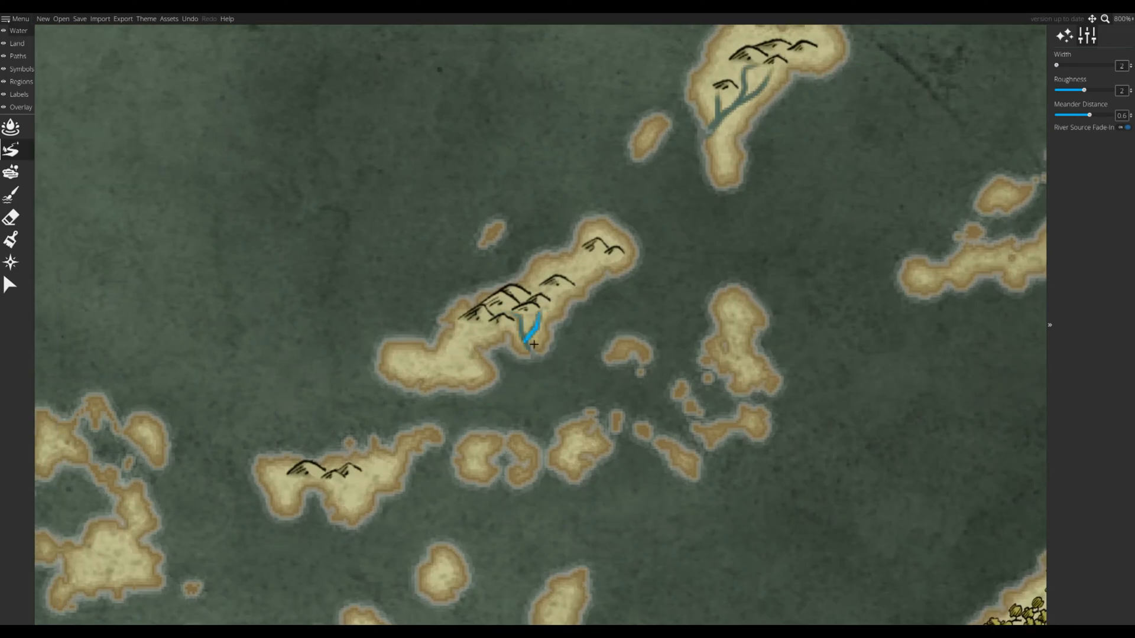
pyautogui.moveTo(534, 344); pyautogui.dragTo(532, 346)
pyautogui.moveTo(514, 437)
pyautogui.mouseDown()
pyautogui.moveTo(638, 312)
pyautogui.moveTo(992, 27)
pyautogui.mouseUp()
pyautogui.moveTo(517, 335); pyautogui.dragTo(477, 390)
pyautogui.moveTo(472, 343); pyautogui.dragTo(462, 354)
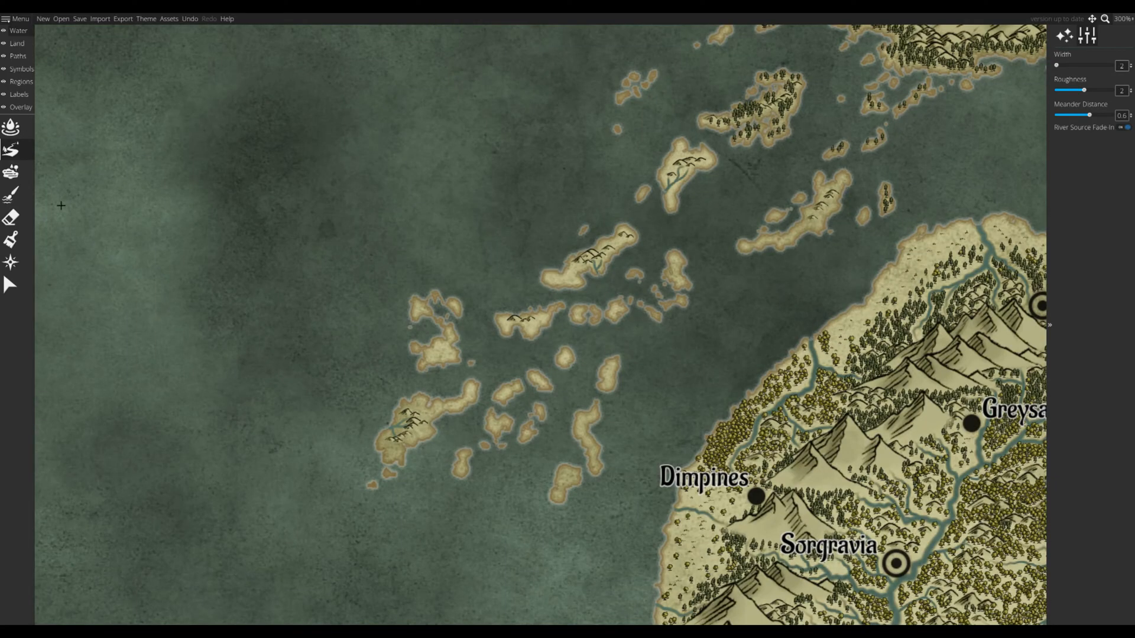
# - Place trees at symbol scale 20 on the elongated eastern island, its neighbouring islets and the hilly island with the branching river
pyautogui.click(20, 69)
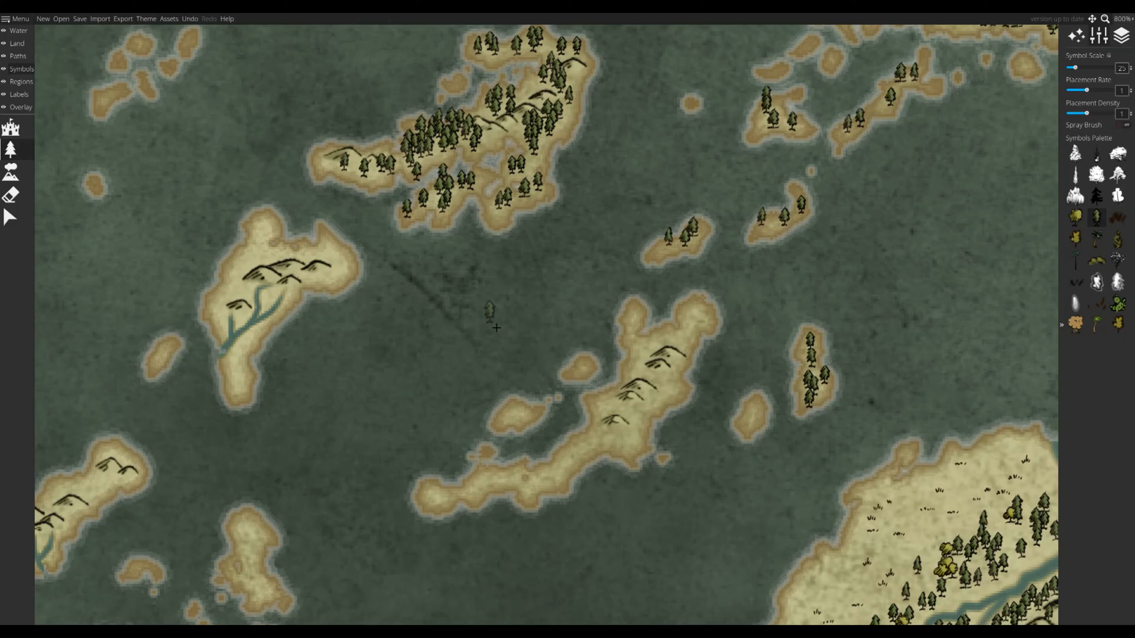
pyautogui.moveTo(646, 341); pyautogui.dragTo(714, 324)
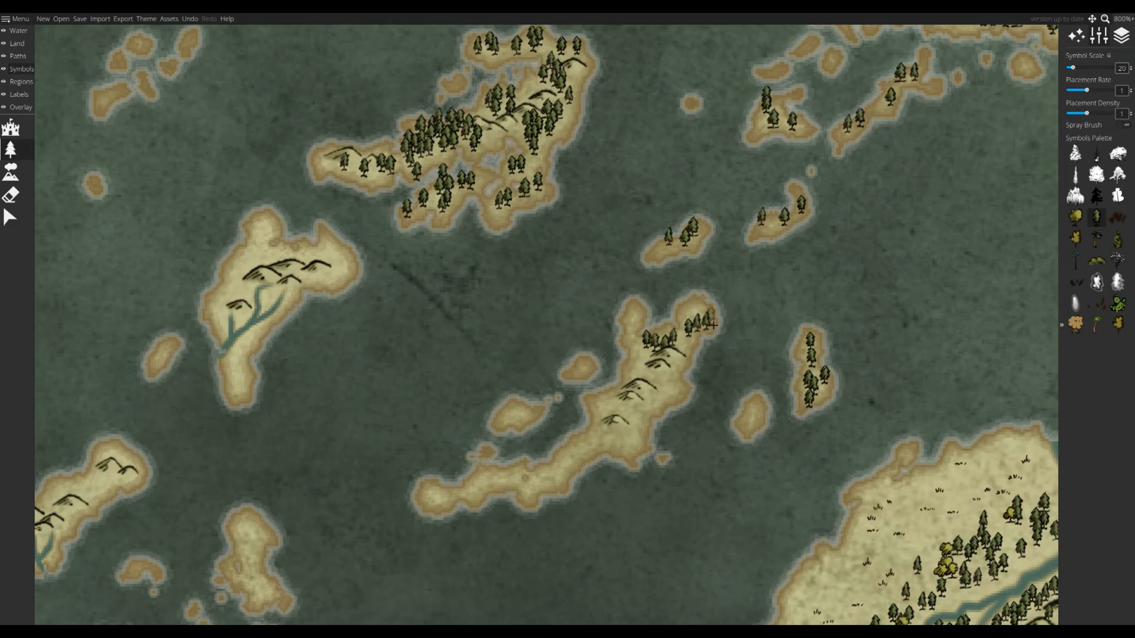
pyautogui.moveTo(427, 498)
pyautogui.mouseDown()
pyautogui.moveTo(502, 481)
pyautogui.moveTo(668, 383)
pyautogui.moveTo(626, 446)
pyautogui.mouseUp()
pyautogui.moveTo(265, 234)
pyautogui.mouseDown()
pyautogui.moveTo(330, 254)
pyautogui.moveTo(227, 361)
pyautogui.mouseUp()
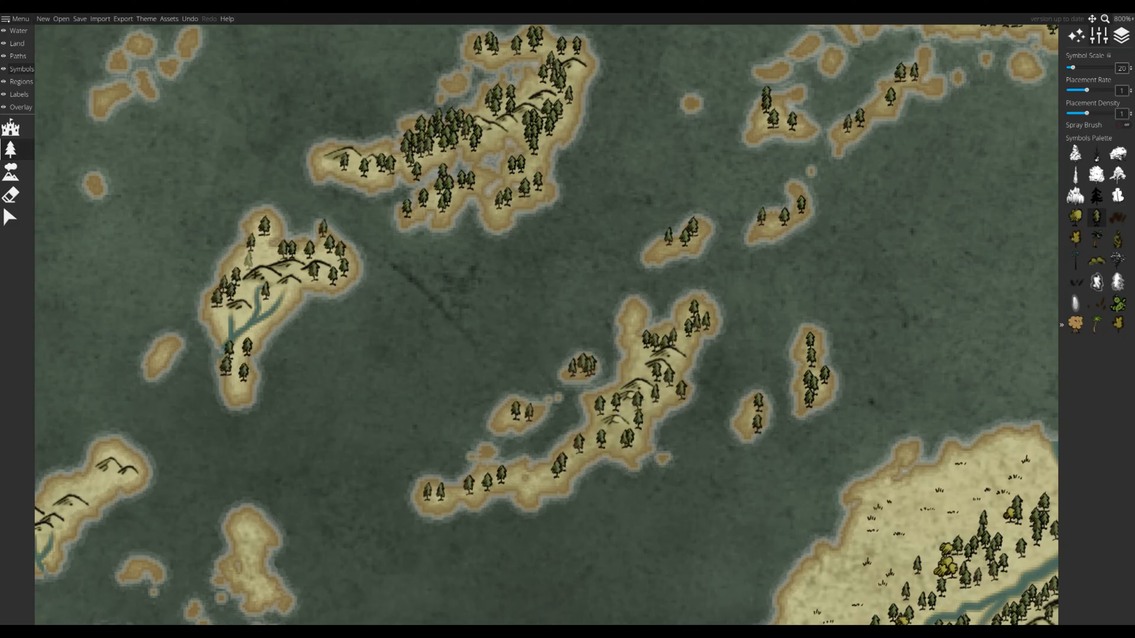
# - Place trees on the next islands southwest, including the diagonal island, the two-bayed island and the islets between them
pyautogui.moveTo(402, 325); pyautogui.dragTo(393, 342)
pyautogui.moveTo(393, 343); pyautogui.dragTo(385, 372)
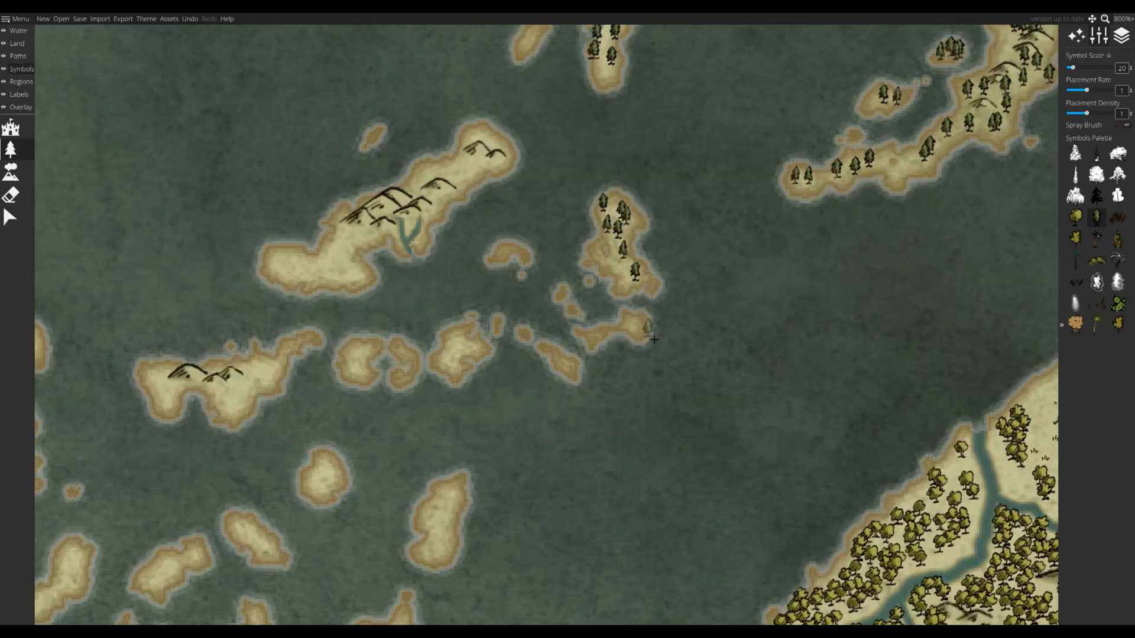
pyautogui.moveTo(654, 339)
pyautogui.mouseDown()
pyautogui.moveTo(351, 355)
pyautogui.moveTo(477, 165)
pyautogui.mouseUp()
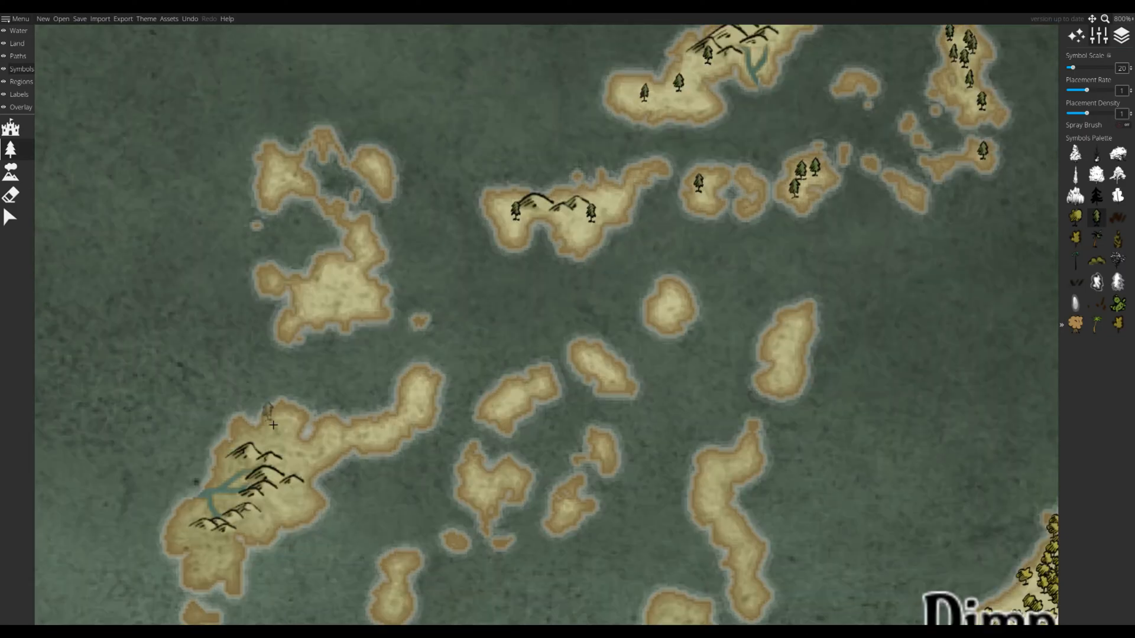
# - Place round leafy trees at symbol scale 20 on the diagonal river island, the two-bayed island and the small islands around them
pyautogui.moveTo(273, 424)
pyautogui.mouseDown()
pyautogui.moveTo(277, 169)
pyautogui.moveTo(378, 160)
pyautogui.mouseUp()
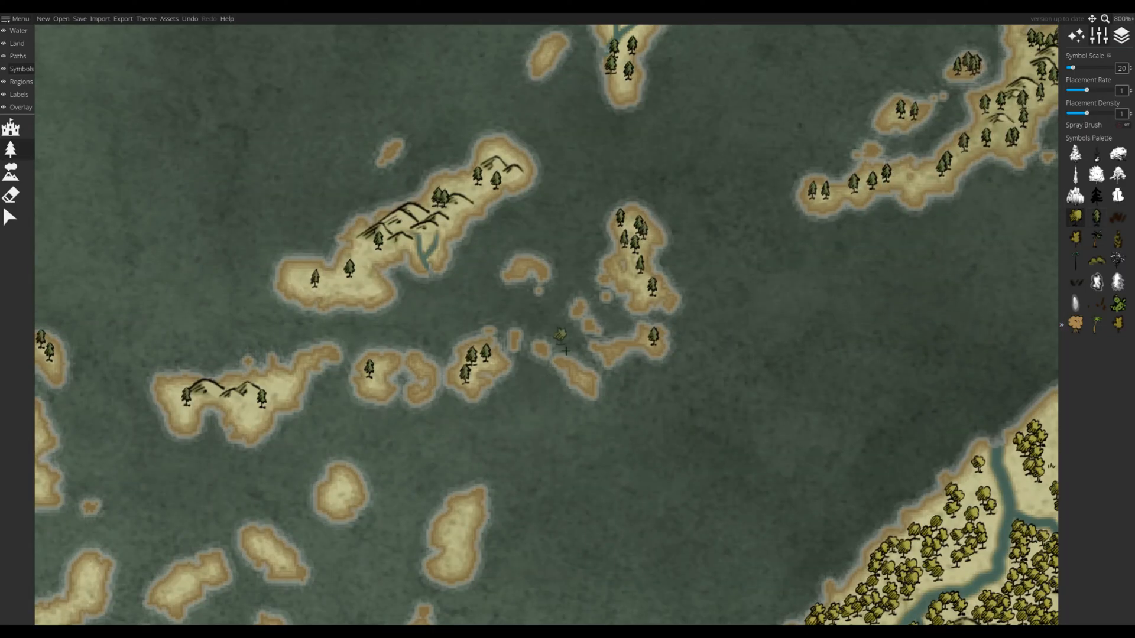
pyautogui.moveTo(461, 180)
pyautogui.mouseDown()
pyautogui.moveTo(367, 266)
pyautogui.moveTo(637, 364)
pyautogui.mouseUp()
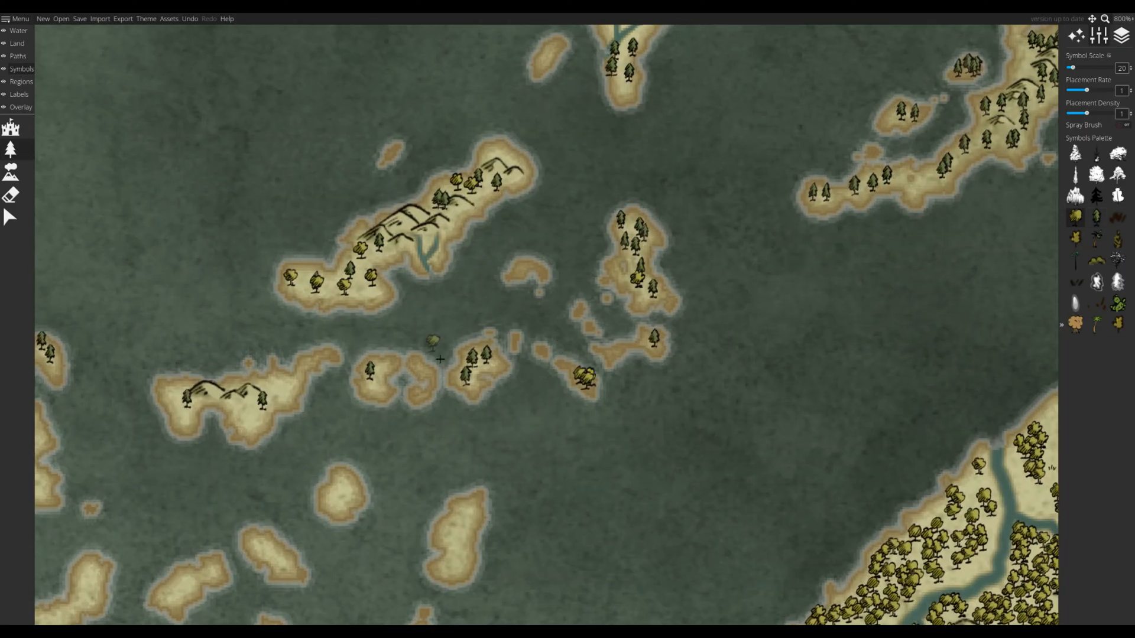
pyautogui.moveTo(440, 359)
pyautogui.mouseDown()
pyautogui.moveTo(493, 363)
pyautogui.moveTo(296, 378)
pyautogui.moveTo(192, 404)
pyautogui.moveTo(347, 514)
pyautogui.moveTo(470, 510)
pyautogui.mouseUp()
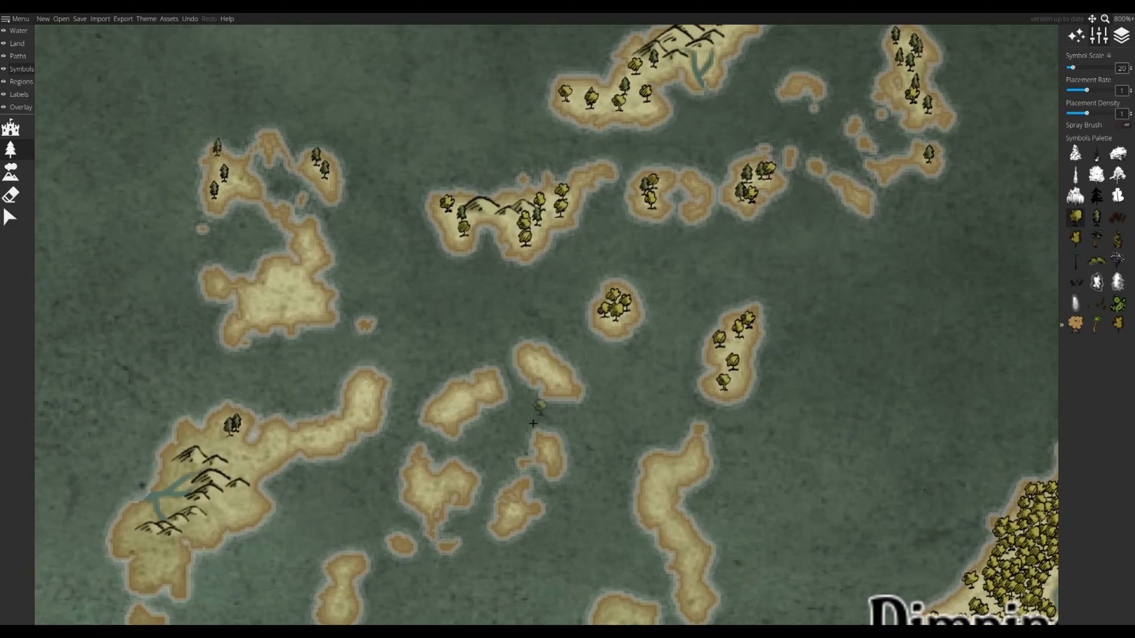
# - Scatter round leafy trees over the central islets, the large southwesternmost island and the small elongated island southeast of it
pyautogui.moveTo(562, 372)
pyautogui.mouseDown()
pyautogui.moveTo(529, 355)
pyautogui.moveTo(365, 431)
pyautogui.mouseUp()
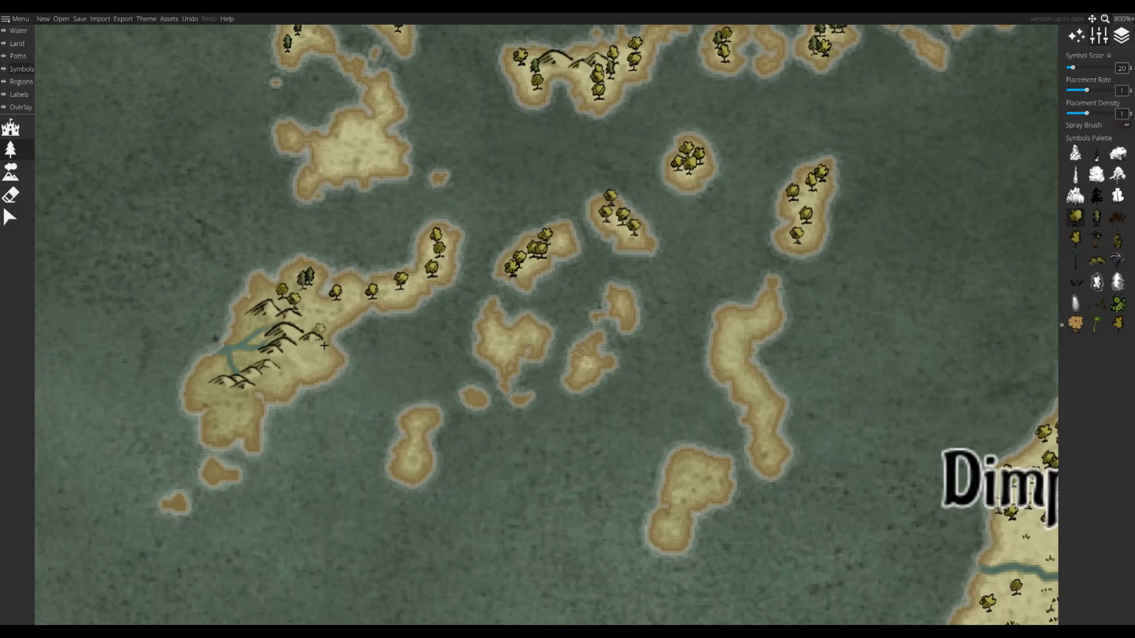
pyautogui.moveTo(295, 298)
pyautogui.mouseDown()
pyautogui.moveTo(244, 353)
pyautogui.moveTo(215, 477)
pyautogui.moveTo(514, 353)
pyautogui.moveTo(414, 438)
pyautogui.mouseUp()
pyautogui.moveTo(413, 437); pyautogui.dragTo(414, 464)
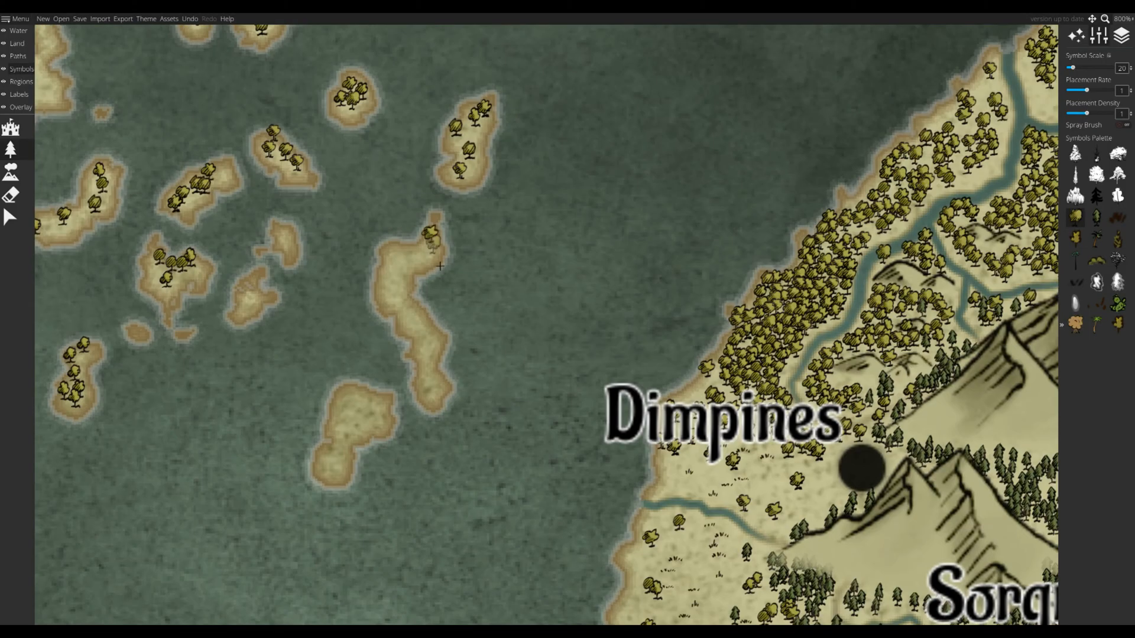
# - Fill the winding and blocky islands west of Dimpines with round leafy trees, plus the remaining islets and the horseshoe island's southern part
pyautogui.moveTo(435, 248)
pyautogui.mouseDown()
pyautogui.moveTo(429, 384)
pyautogui.moveTo(349, 428)
pyautogui.moveTo(342, 477)
pyautogui.mouseUp()
pyautogui.moveTo(393, 298); pyautogui.dragTo(466, 138)
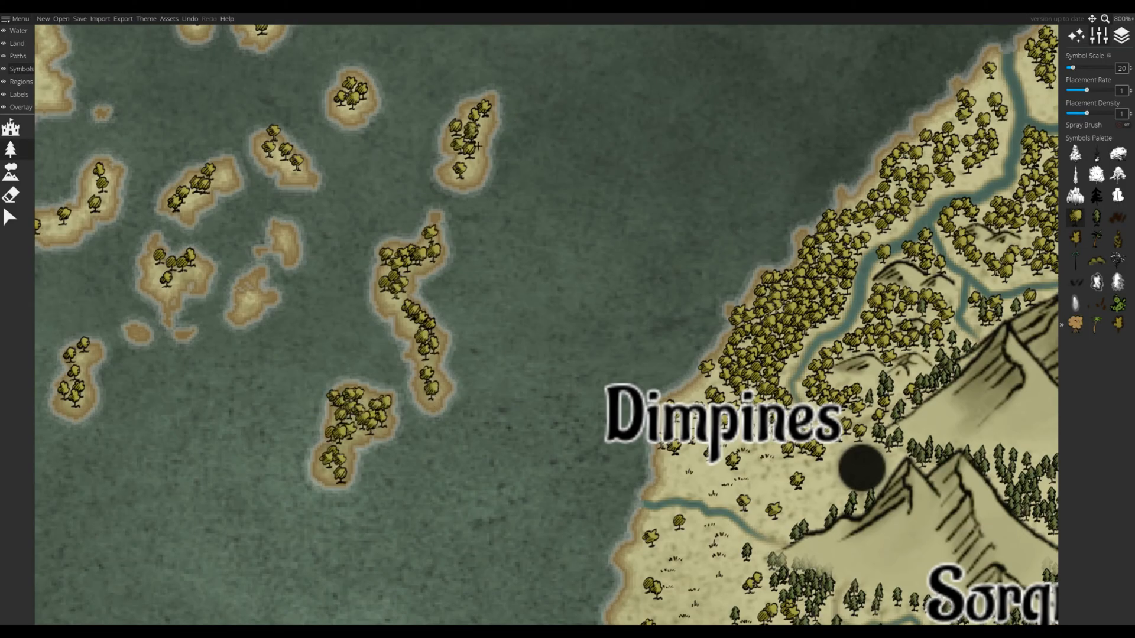
pyautogui.moveTo(547, 426); pyautogui.dragTo(557, 451)
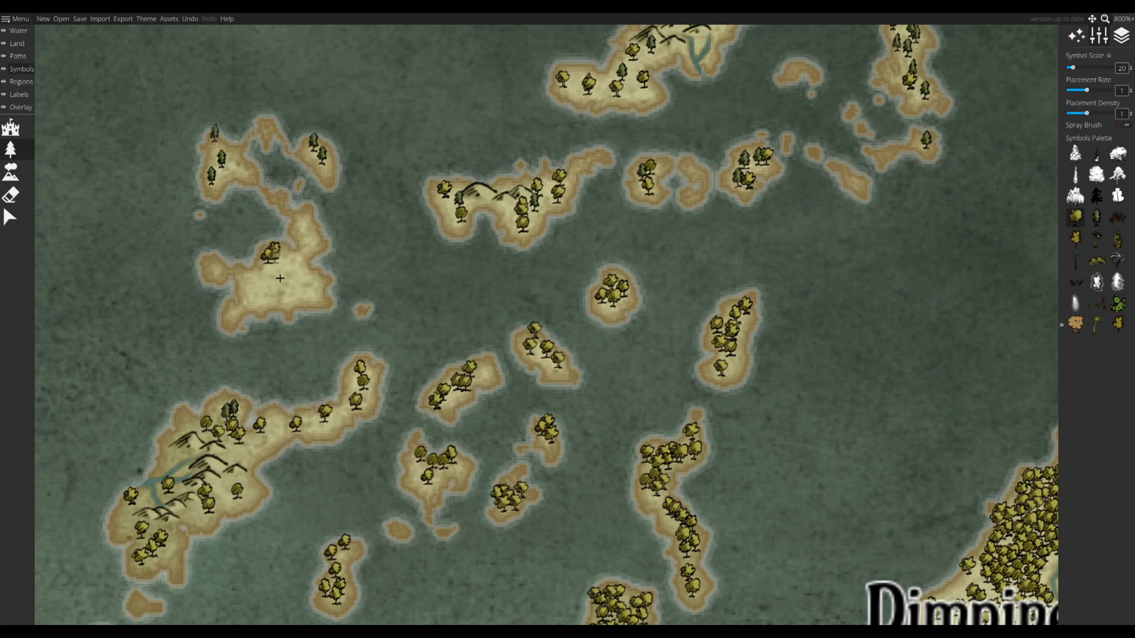
pyautogui.moveTo(280, 277); pyautogui.dragTo(254, 297)
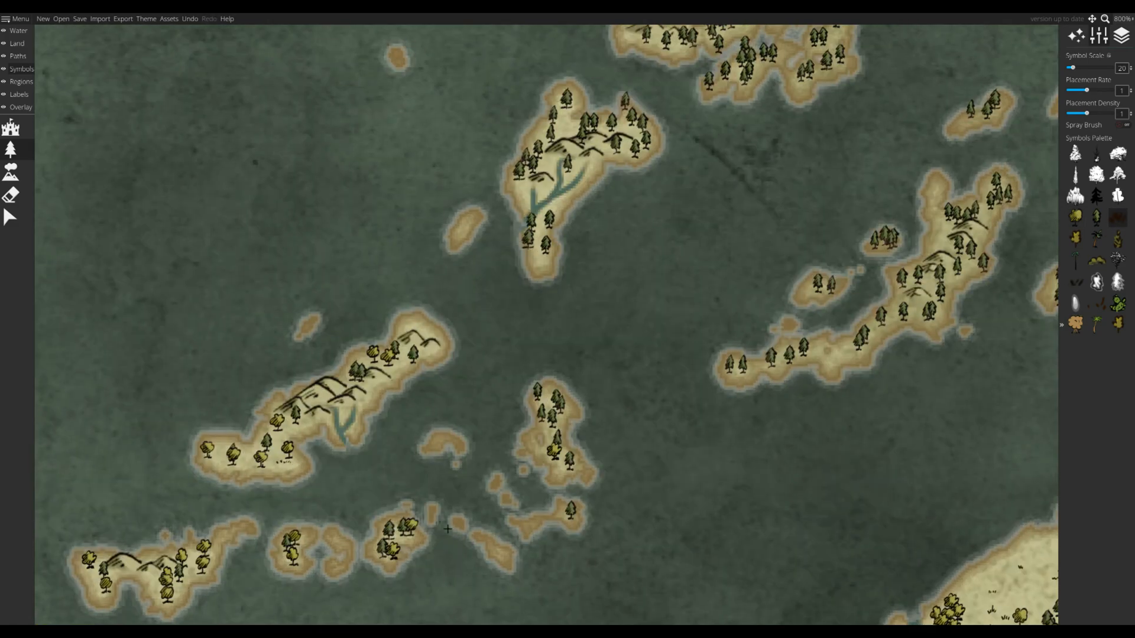
# - Scatter grass symbols at scale 20 across the southwestern island chain and the small islands north of Arboen
pyautogui.click(526, 239)
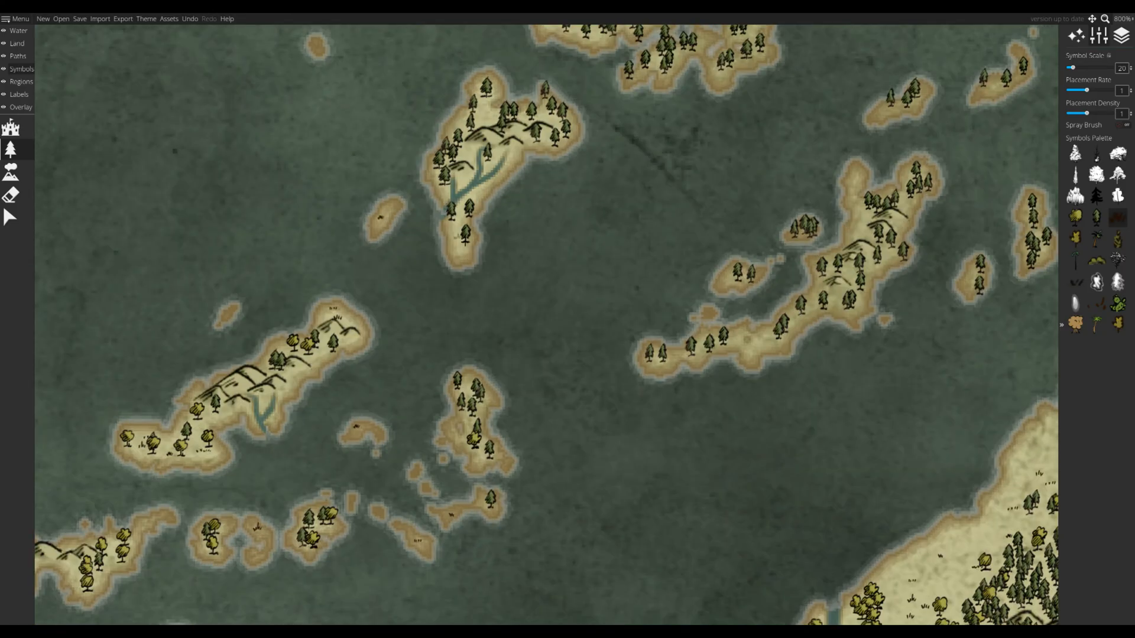
pyautogui.click(455, 225)
pyautogui.click(461, 254)
pyautogui.click(466, 152)
pyautogui.moveTo(465, 152)
pyautogui.mouseDown()
pyautogui.moveTo(439, 206)
pyautogui.moveTo(566, 498)
pyautogui.mouseUp()
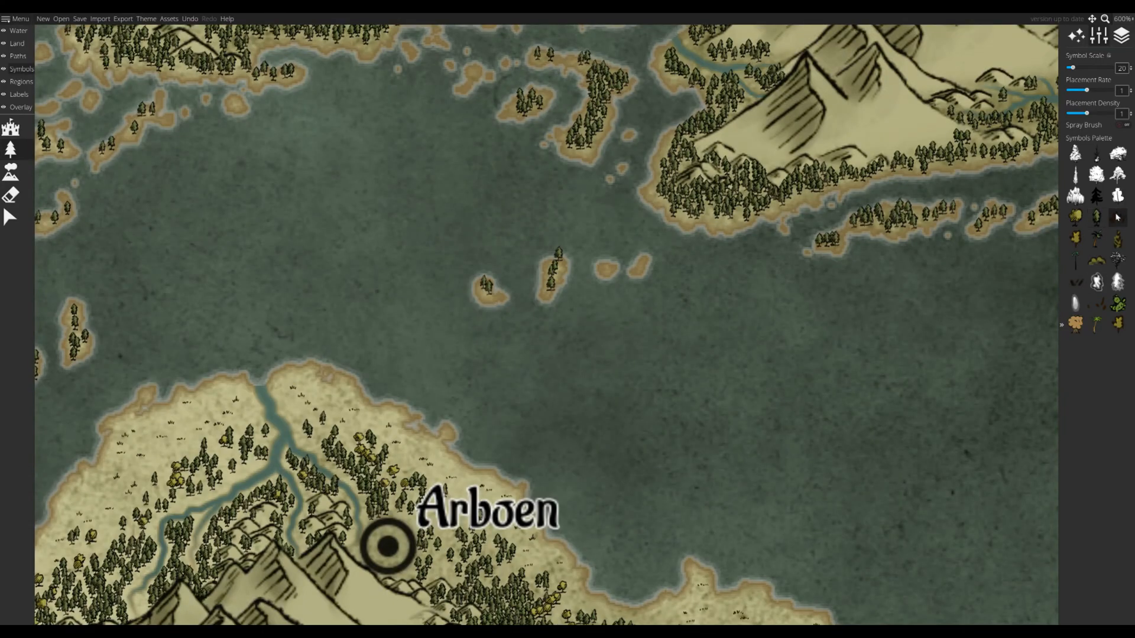
pyautogui.scroll(2, 617, 264)
pyautogui.click(607, 274)
# - Build a mountain range along the spine of the large island east of Fjellhjem, using symbol scales of 45 and 60
pyautogui.scroll(-6, 614, 411)
pyautogui.moveTo(630, 443); pyautogui.dragTo(610, 393)
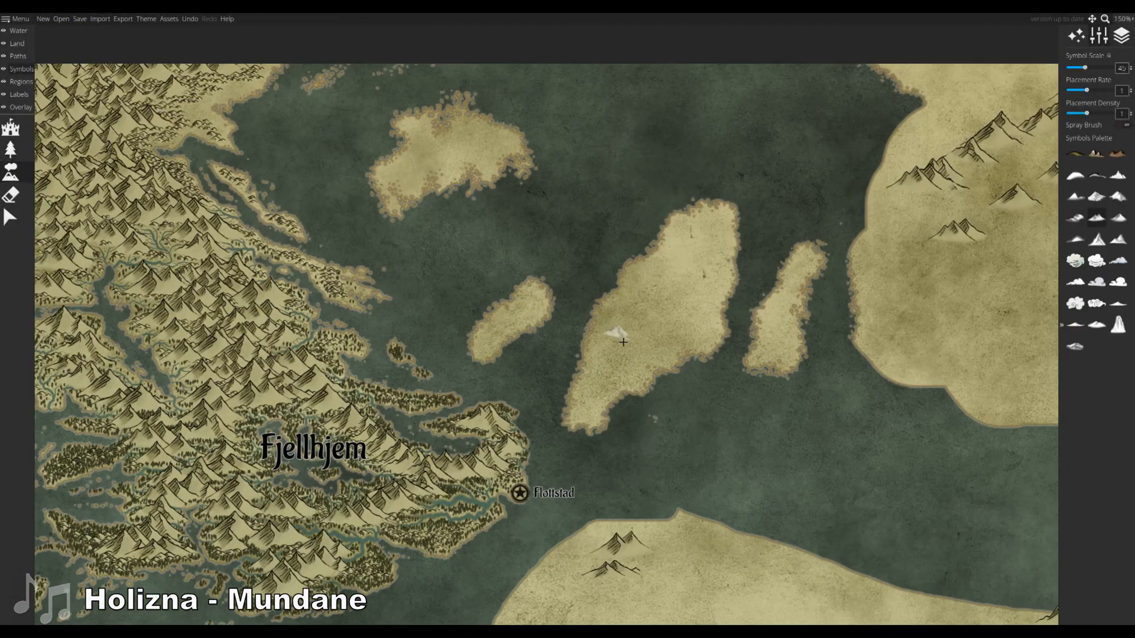
pyautogui.scroll(1, 430, 391)
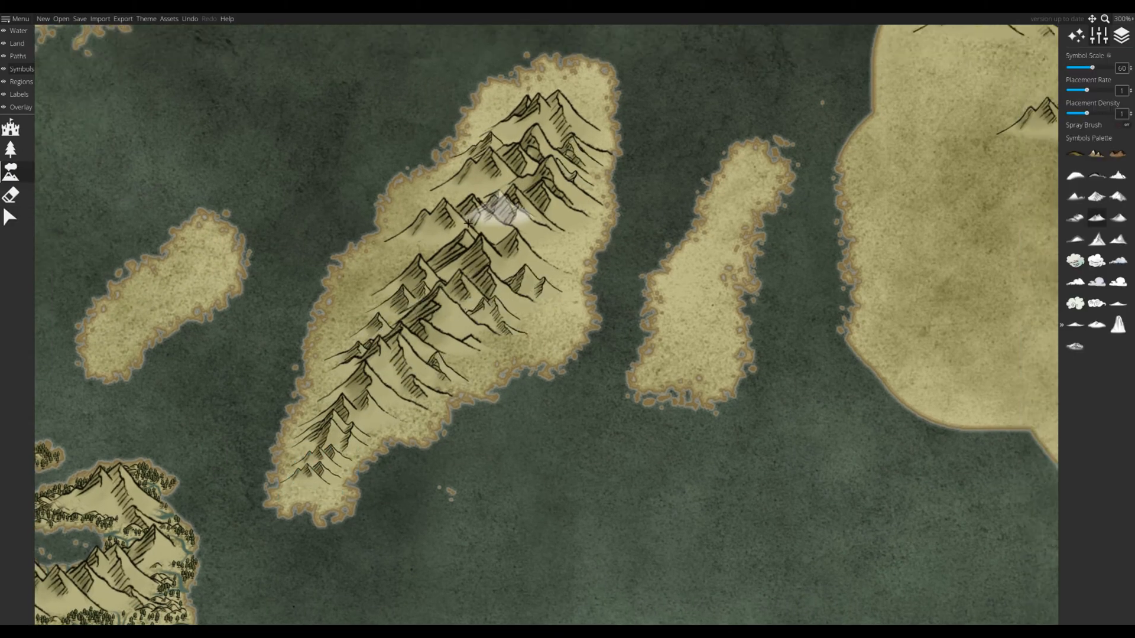
pyautogui.click(458, 213)
pyautogui.click(430, 260)
pyautogui.click(393, 278)
# - Reduce the mountain symbol scale and add smaller peaks along the lower slopes of the large island's range
pyautogui.press('[')
pyautogui.press('[')
pyautogui.click(548, 319)
pyautogui.click(556, 263)
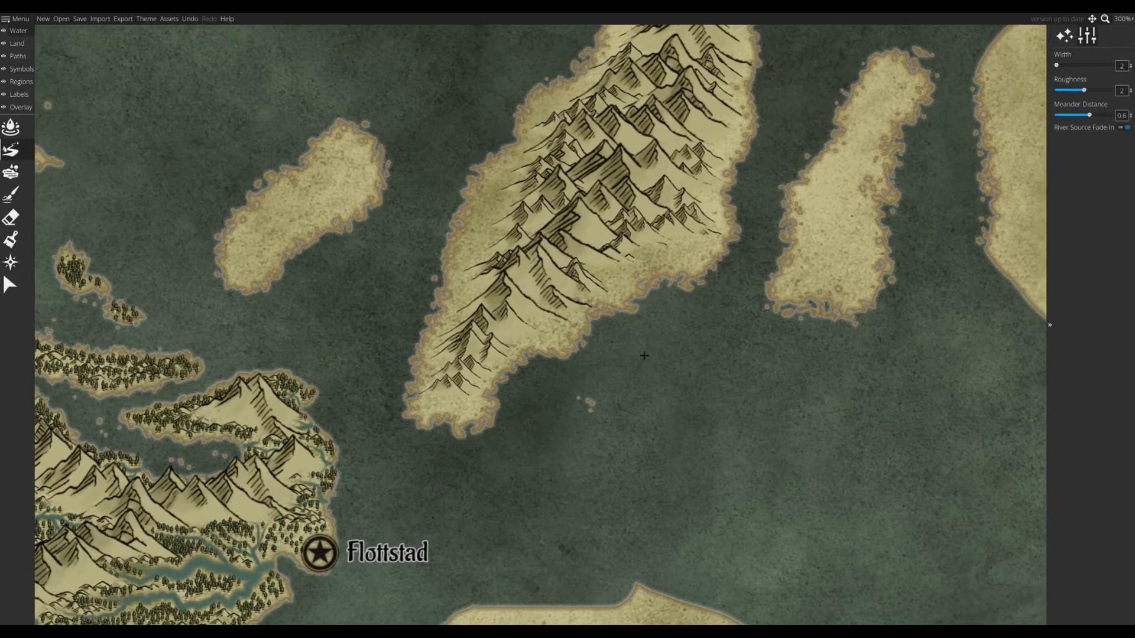
# - Draw width 2 branching rivers from the mountains to the southeastern shore of the large island east of Fjellhjem
pyautogui.scroll(5, 627, 339)
pyautogui.moveTo(376, 303)
pyautogui.mouseDown()
pyautogui.moveTo(417, 298)
pyautogui.moveTo(490, 387)
pyautogui.mouseUp()
pyautogui.moveTo(308, 357)
pyautogui.mouseDown()
pyautogui.moveTo(424, 334)
pyautogui.moveTo(444, 311)
pyautogui.mouseUp()
pyautogui.moveTo(443, 311); pyautogui.dragTo(440, 343)
pyautogui.moveTo(391, 282)
pyautogui.mouseDown()
pyautogui.moveTo(526, 325)
pyautogui.moveTo(575, 281)
pyautogui.mouseUp()
pyautogui.scroll(-3, 526, 325)
pyautogui.moveTo(458, 267); pyautogui.dragTo(487, 284)
pyautogui.moveTo(390, 269); pyautogui.dragTo(441, 286)
pyautogui.moveTo(441, 414); pyautogui.dragTo(446, 419)
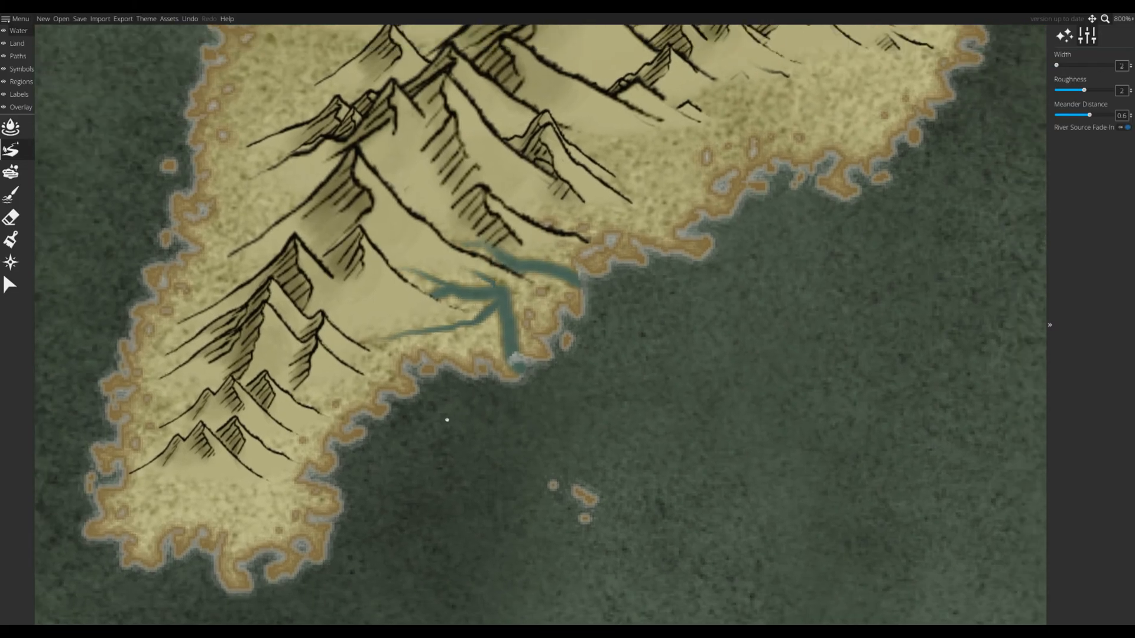
# - Draw another tributary into the wide southeastern river and short rivers from the southernmost mountains to the coasts
pyautogui.moveTo(454, 272); pyautogui.dragTo(495, 298)
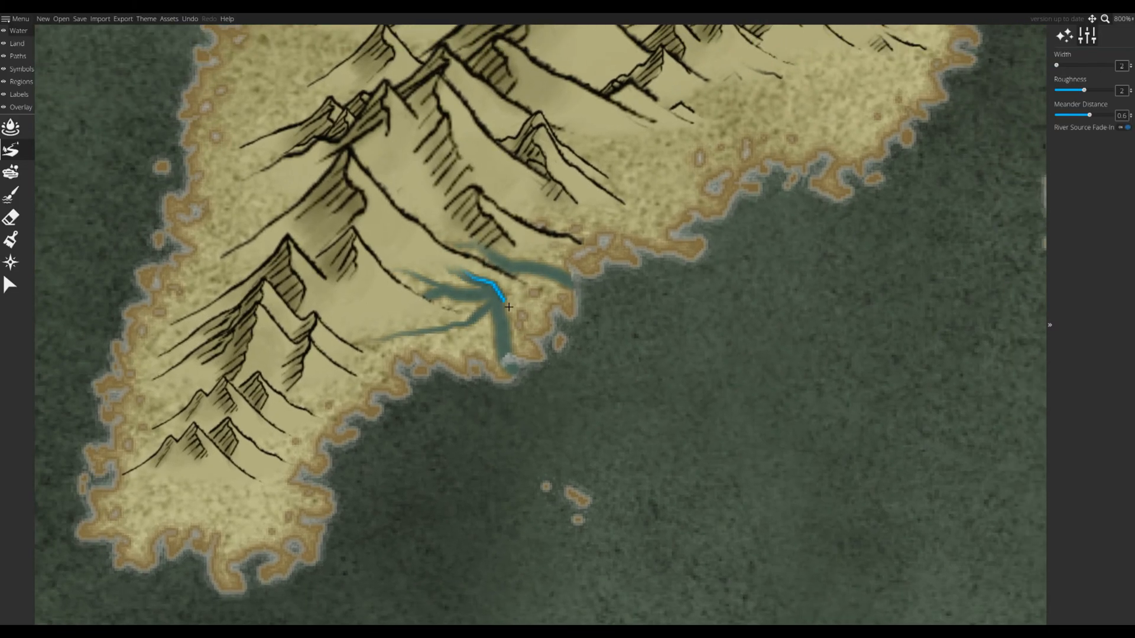
pyautogui.moveTo(507, 330); pyautogui.dragTo(507, 331)
pyautogui.moveTo(399, 489)
pyautogui.mouseDown()
pyautogui.moveTo(771, 443)
pyautogui.moveTo(569, 480)
pyautogui.moveTo(607, 492)
pyautogui.moveTo(677, 432)
pyautogui.mouseUp()
pyautogui.moveTo(531, 385); pyautogui.dragTo(577, 409)
pyautogui.moveTo(578, 409); pyautogui.dragTo(666, 389)
pyautogui.moveTo(551, 357); pyautogui.dragTo(480, 400)
pyautogui.moveTo(479, 400); pyautogui.dragTo(461, 439)
pyautogui.moveTo(560, 352); pyautogui.dragTo(519, 378)
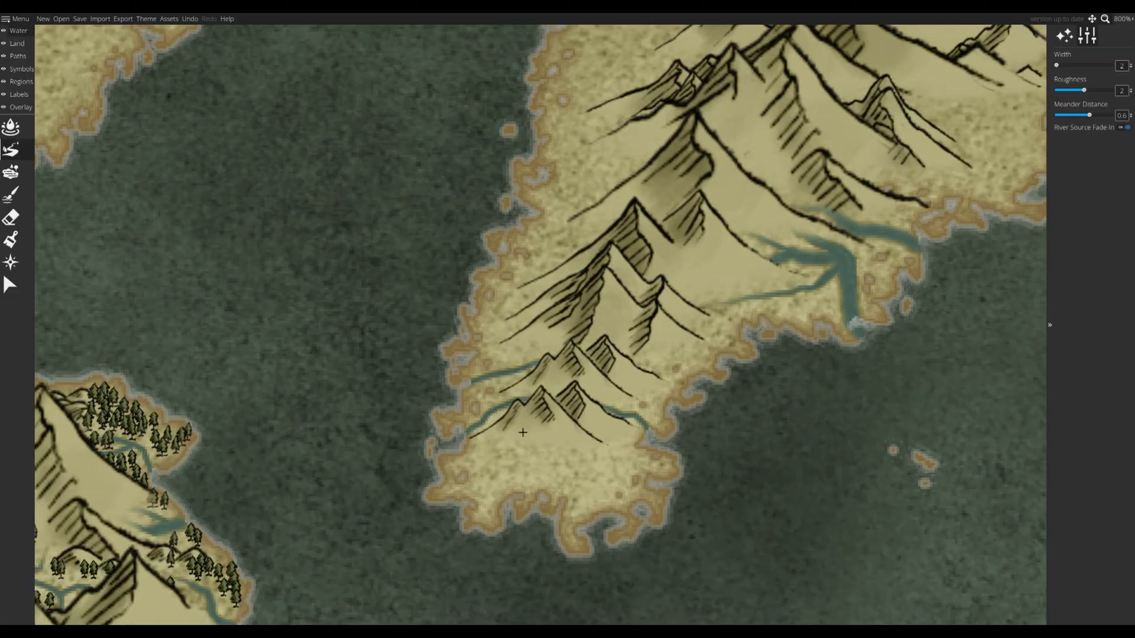
# - Draw two branching rivers from the southwestern mountain slopes to the west coast
pyautogui.moveTo(660, 243); pyautogui.dragTo(611, 364)
pyautogui.moveTo(554, 358); pyautogui.dragTo(473, 349)
pyautogui.moveTo(511, 367); pyautogui.dragTo(519, 375)
pyautogui.moveTo(602, 343); pyautogui.dragTo(576, 412)
pyautogui.moveTo(574, 353); pyautogui.dragTo(559, 364)
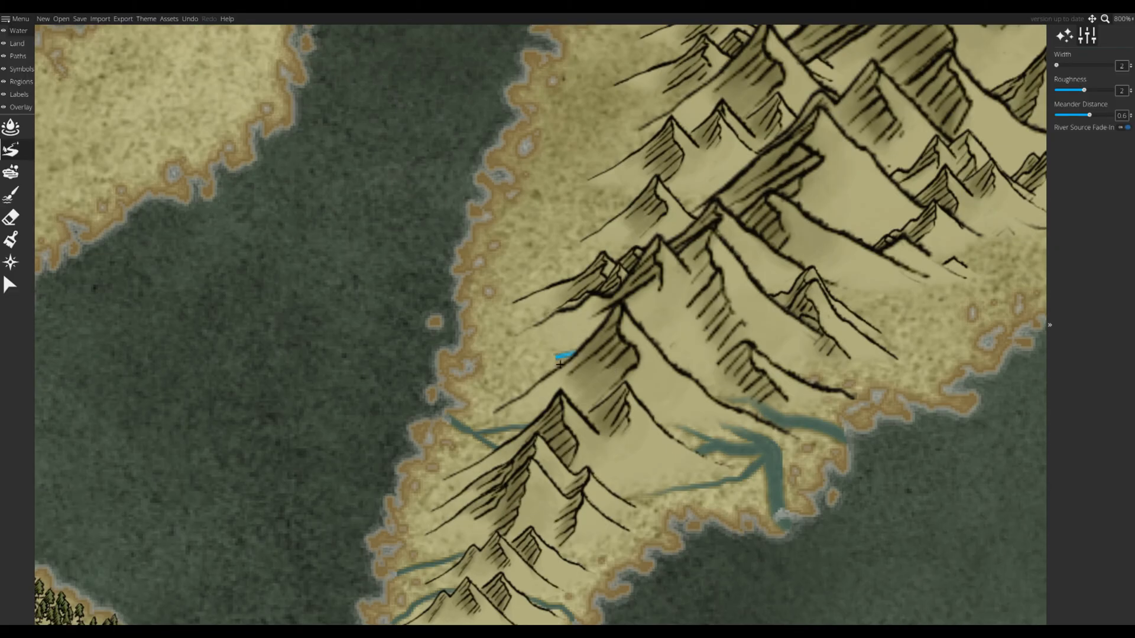
pyautogui.moveTo(469, 321); pyautogui.dragTo(453, 314)
pyautogui.moveTo(568, 381); pyautogui.dragTo(511, 366)
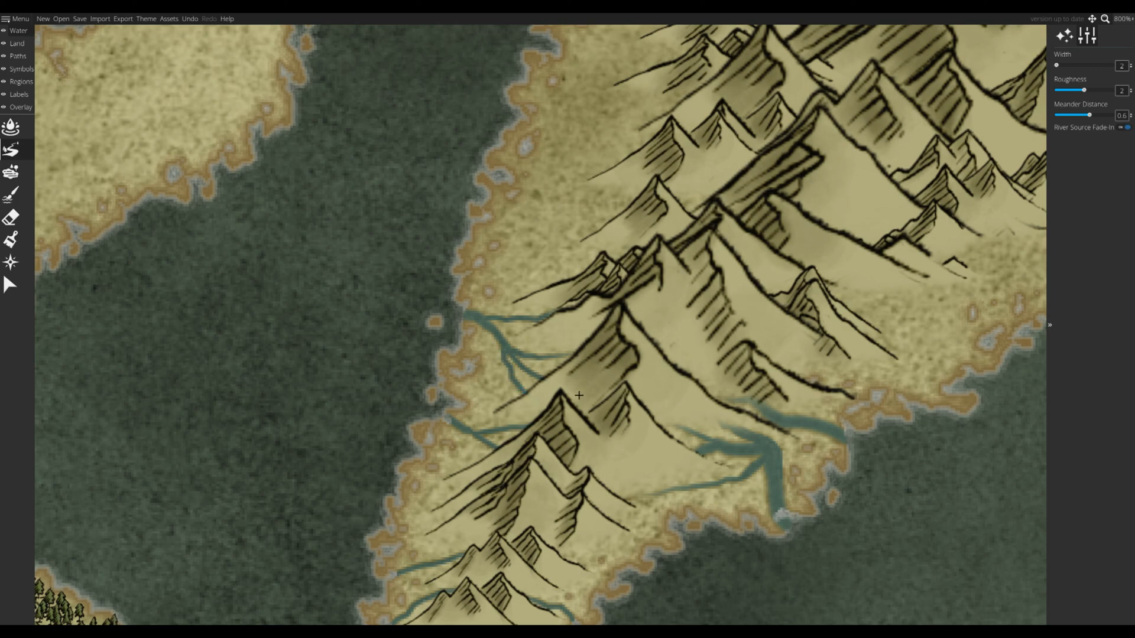
# - Draw a branching river and a second river further north along the mountain island's west coast
pyautogui.moveTo(620, 433)
pyautogui.mouseDown()
pyautogui.moveTo(586, 492)
pyautogui.moveTo(569, 581)
pyautogui.mouseUp()
pyautogui.scroll(2, 499, 394)
pyautogui.moveTo(571, 403)
pyautogui.mouseDown()
pyautogui.moveTo(503, 398)
pyautogui.moveTo(455, 377)
pyautogui.moveTo(429, 385)
pyautogui.mouseUp()
pyautogui.moveTo(511, 417); pyautogui.dragTo(515, 420)
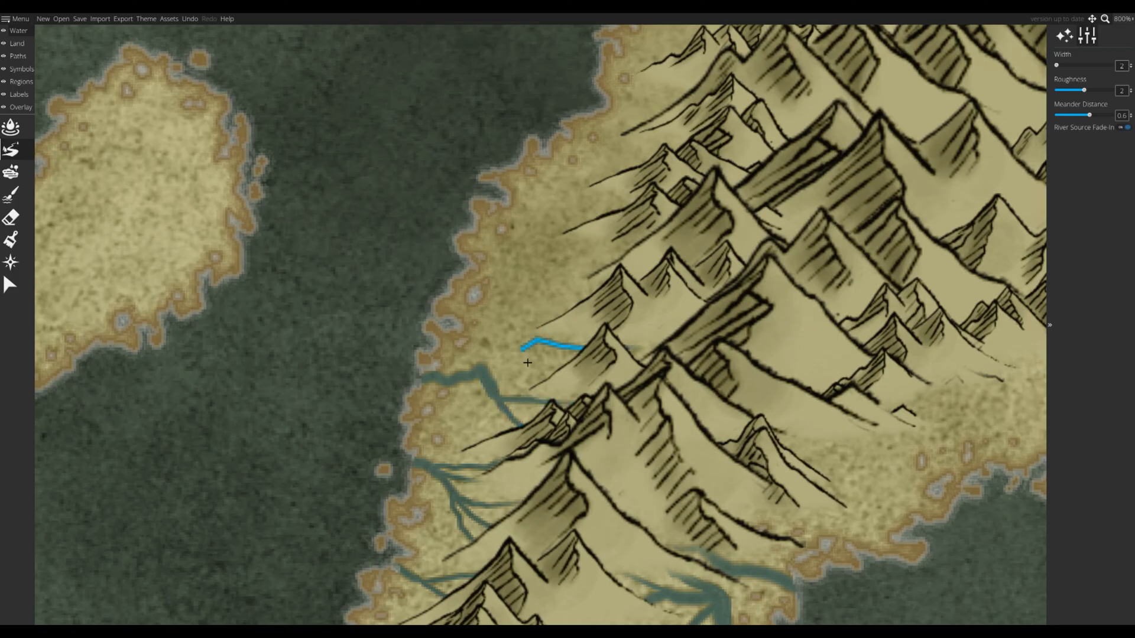
pyautogui.moveTo(527, 362); pyautogui.dragTo(485, 373)
pyautogui.moveTo(485, 373); pyautogui.dragTo(529, 359)
pyautogui.moveTo(602, 350); pyautogui.dragTo(542, 359)
pyautogui.moveTo(544, 359)
pyautogui.mouseDown()
pyautogui.moveTo(662, 285)
pyautogui.moveTo(738, 382)
pyautogui.moveTo(634, 488)
pyautogui.mouseUp()
pyautogui.moveTo(655, 328); pyautogui.dragTo(537, 273)
# - Draw a single river and a river with several tributaries from the mountains to the southeast coast
pyautogui.scroll(-3, 537, 274)
pyautogui.moveTo(120, 382); pyautogui.dragTo(631, 431)
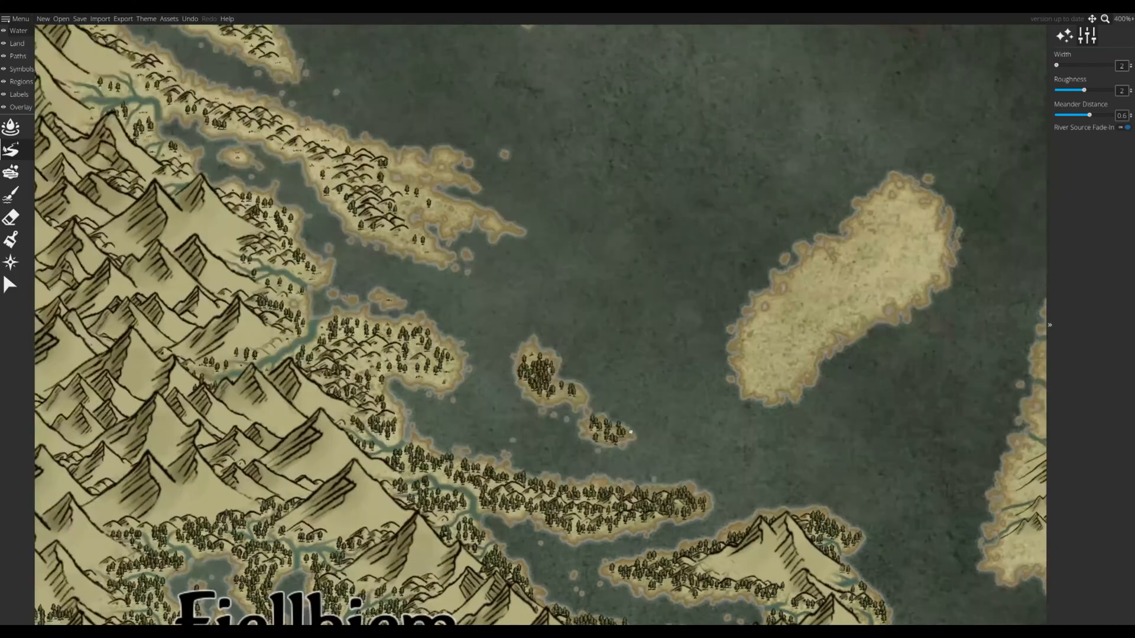
pyautogui.moveTo(970, 402)
pyautogui.mouseDown()
pyautogui.moveTo(213, 470)
pyautogui.moveTo(228, 446)
pyautogui.mouseUp()
pyautogui.scroll(3, 609, 514)
pyautogui.moveTo(367, 324)
pyautogui.mouseDown()
pyautogui.moveTo(469, 406)
pyautogui.moveTo(390, 451)
pyautogui.mouseUp()
pyautogui.moveTo(390, 328)
pyautogui.mouseDown()
pyautogui.moveTo(522, 349)
pyautogui.moveTo(572, 371)
pyautogui.moveTo(583, 395)
pyautogui.mouseUp()
pyautogui.scroll(2, 532, 343)
pyautogui.moveTo(496, 287); pyautogui.dragTo(548, 351)
pyautogui.moveTo(354, 360); pyautogui.dragTo(481, 353)
pyautogui.moveTo(506, 354); pyautogui.dragTo(450, 368)
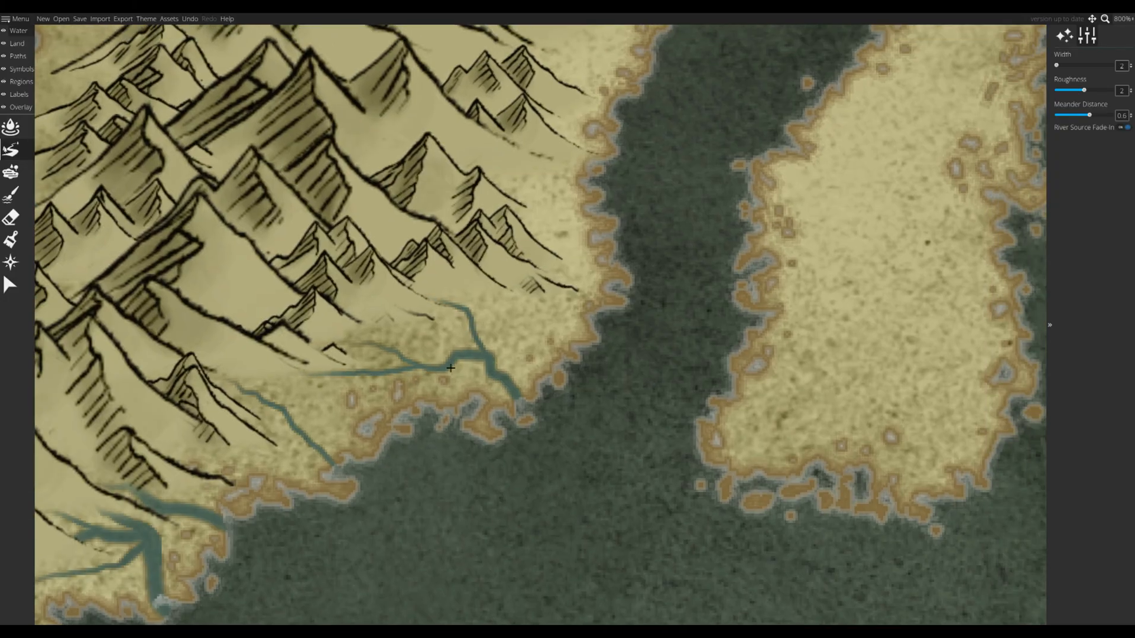
pyautogui.moveTo(509, 288)
pyautogui.mouseDown()
pyautogui.moveTo(536, 354)
pyautogui.moveTo(519, 396)
pyautogui.mouseUp()
# - Draw a forked river and another small river further north on the mountain island's east coast
pyautogui.moveTo(519, 397); pyautogui.dragTo(437, 490)
pyautogui.moveTo(419, 279); pyautogui.dragTo(513, 329)
pyautogui.scroll(2, 473, 302)
pyautogui.moveTo(445, 316)
pyautogui.mouseDown()
pyautogui.moveTo(461, 330)
pyautogui.moveTo(502, 329)
pyautogui.mouseUp()
pyautogui.scroll(1, 409, 343)
pyautogui.moveTo(446, 303)
pyautogui.mouseDown()
pyautogui.moveTo(410, 343)
pyautogui.moveTo(452, 356)
pyautogui.mouseUp()
pyautogui.moveTo(444, 230); pyautogui.dragTo(443, 350)
pyautogui.scroll(-1, 438, 331)
pyautogui.moveTo(421, 312); pyautogui.dragTo(477, 309)
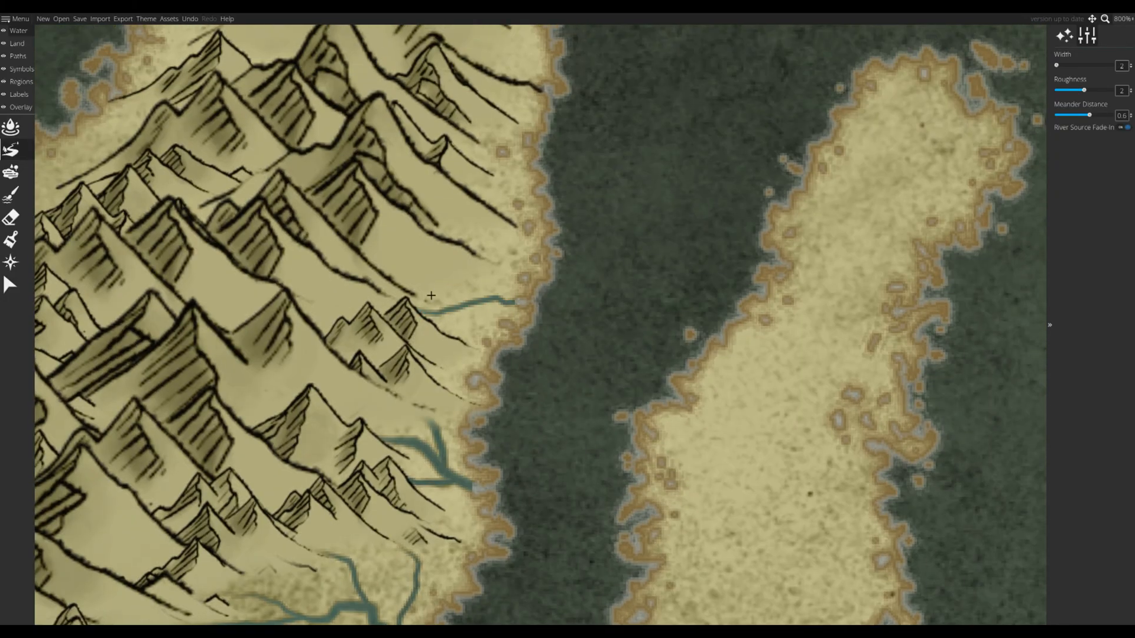
# - Add two tributaries from the mountains to the unbranched river on the middle west coast
pyautogui.scroll(-5, 566, 297)
pyautogui.scroll(5, 488, 407)
pyautogui.moveTo(616, 308); pyautogui.dragTo(542, 348)
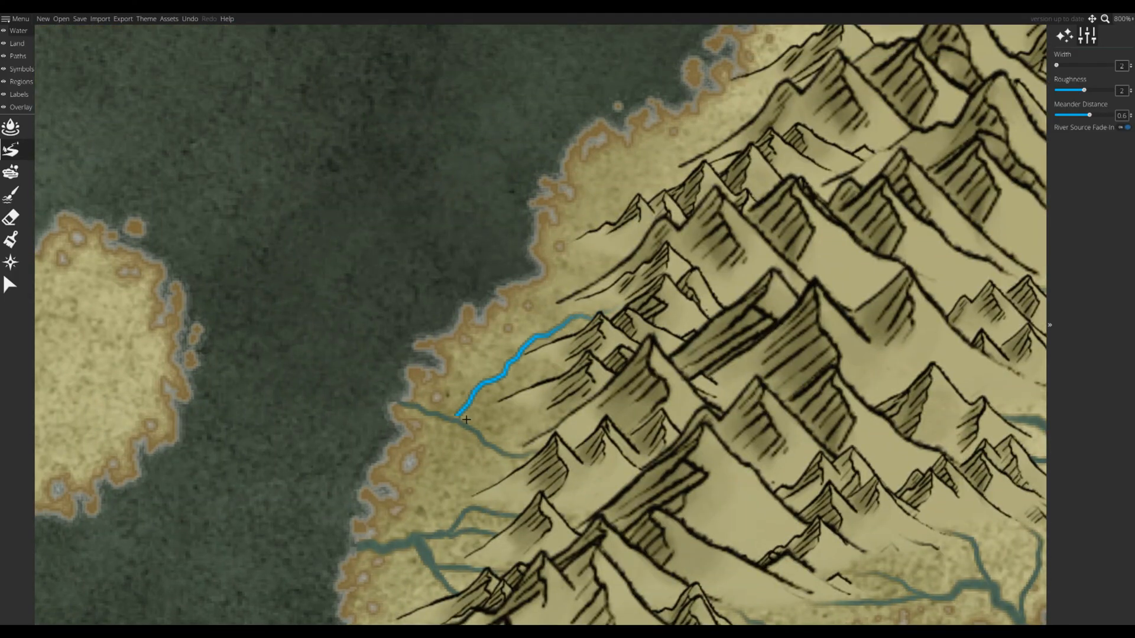
pyautogui.moveTo(466, 420); pyautogui.dragTo(467, 420)
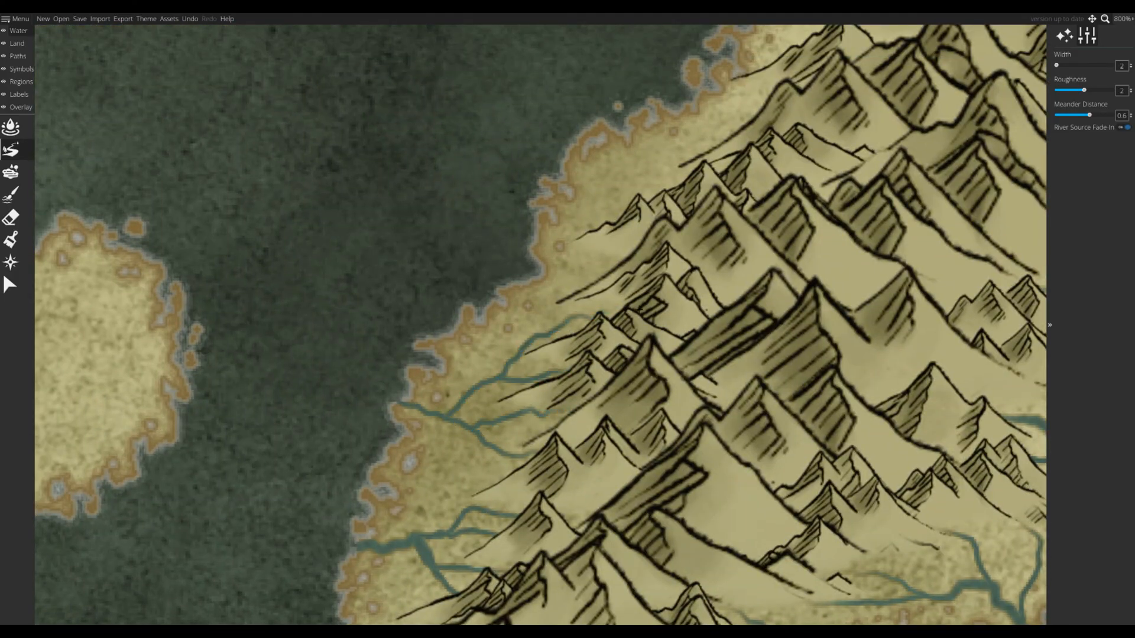
# - Draw a river with several tributaries on the northwest coast and undo the surplus last stroke
pyautogui.scroll(-6, 639, 308)
pyautogui.moveTo(508, 401); pyautogui.dragTo(556, 350)
pyautogui.moveTo(684, 196); pyautogui.dragTo(582, 419)
pyautogui.scroll(1, 582, 418)
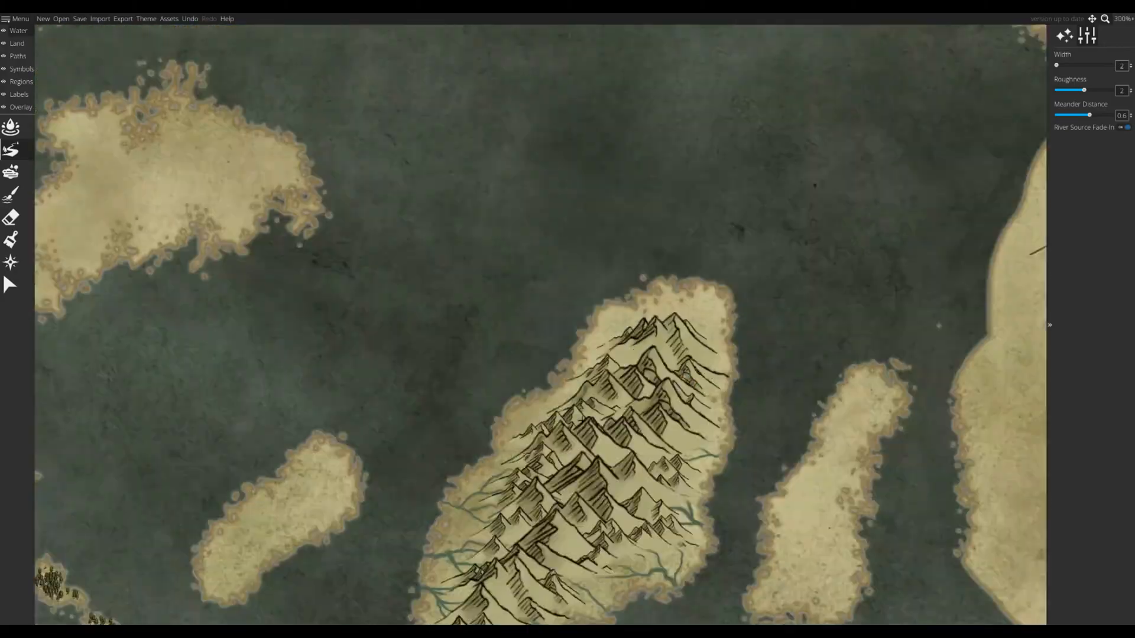
pyautogui.scroll(5, 582, 419)
pyautogui.moveTo(686, 304)
pyautogui.mouseDown()
pyautogui.moveTo(485, 332)
pyautogui.moveTo(490, 343)
pyautogui.mouseUp()
pyautogui.moveTo(620, 370); pyautogui.dragTo(599, 379)
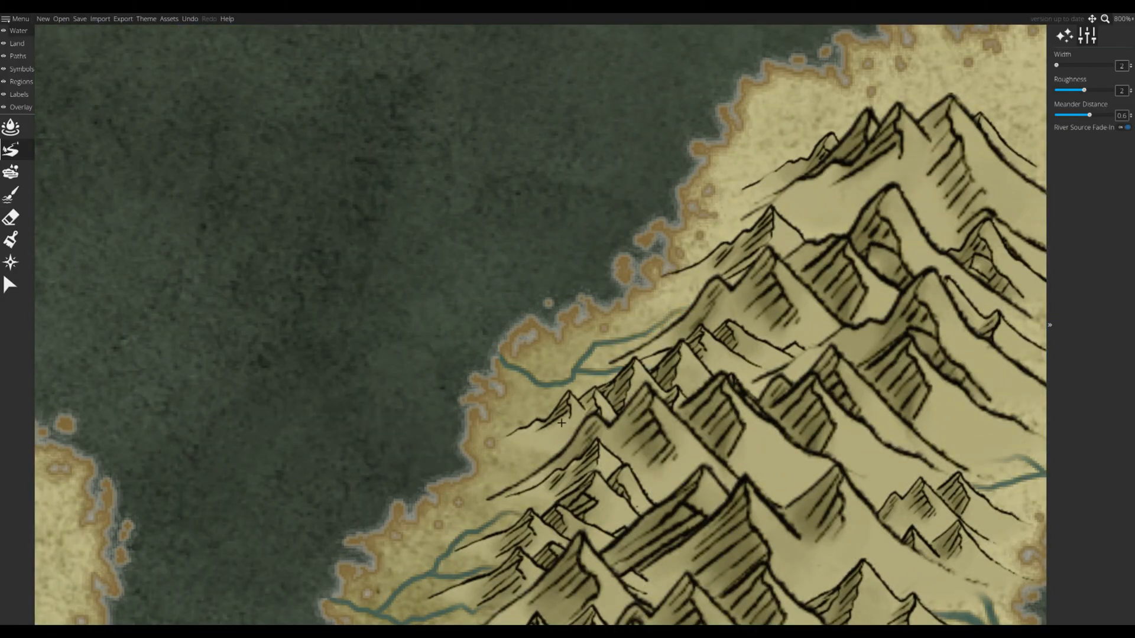
pyautogui.moveTo(694, 313); pyautogui.dragTo(658, 346)
pyautogui.moveTo(662, 320); pyautogui.dragTo(586, 383)
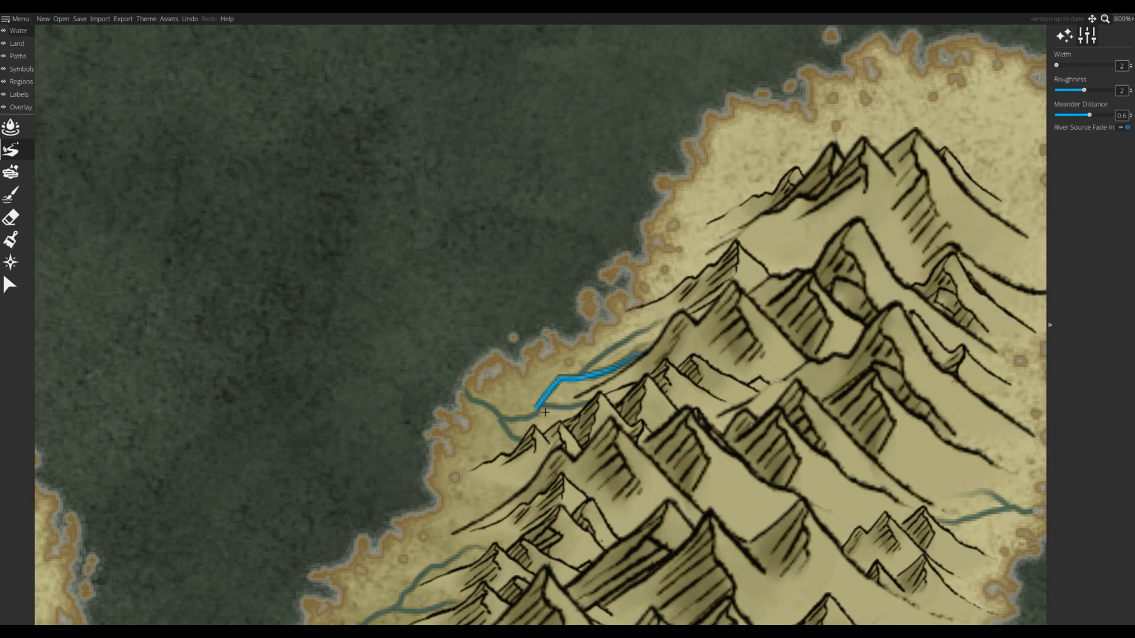
pyautogui.moveTo(545, 412); pyautogui.dragTo(543, 413)
pyautogui.moveTo(594, 423); pyautogui.dragTo(502, 349)
pyautogui.hotkey('ctrl', 'z')
# - Draw a forked river and a short river from the mountains to the northeast coast
pyautogui.moveTo(833, 289); pyautogui.dragTo(544, 367)
pyautogui.moveTo(609, 406); pyautogui.dragTo(672, 403)
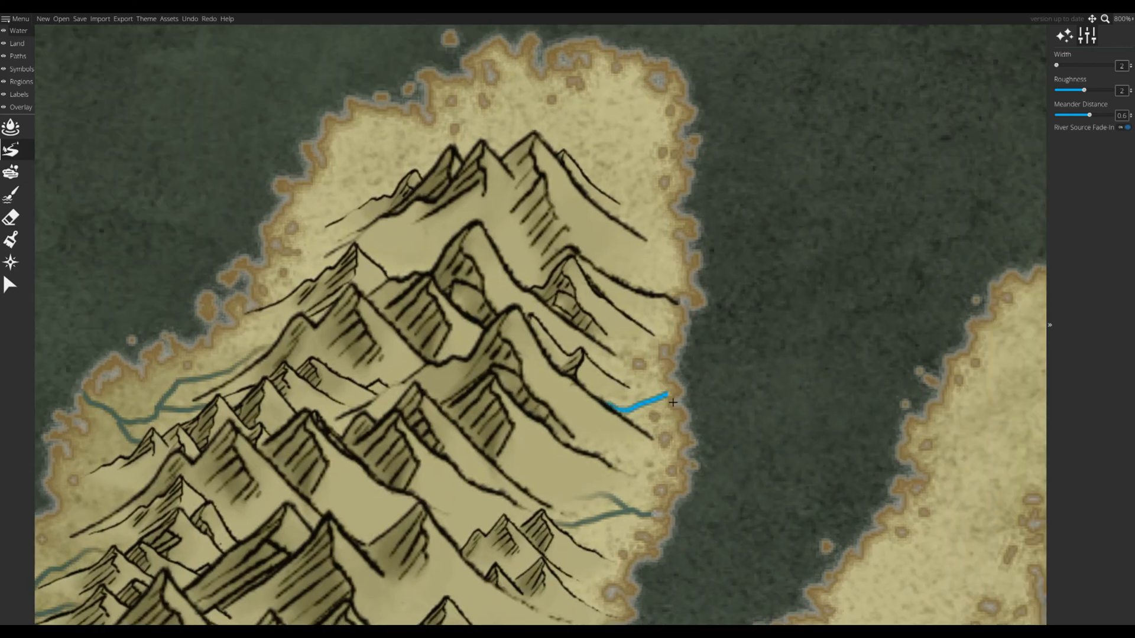
pyautogui.moveTo(550, 342); pyautogui.dragTo(635, 440)
pyautogui.moveTo(609, 308); pyautogui.dragTo(629, 359)
pyautogui.moveTo(629, 359)
pyautogui.mouseDown()
pyautogui.moveTo(649, 358)
pyautogui.moveTo(688, 326)
pyautogui.mouseUp()
# - Draw branching rivers from the northernmost peaks to the island's northern coast
pyautogui.moveTo(452, 333); pyautogui.dragTo(503, 351)
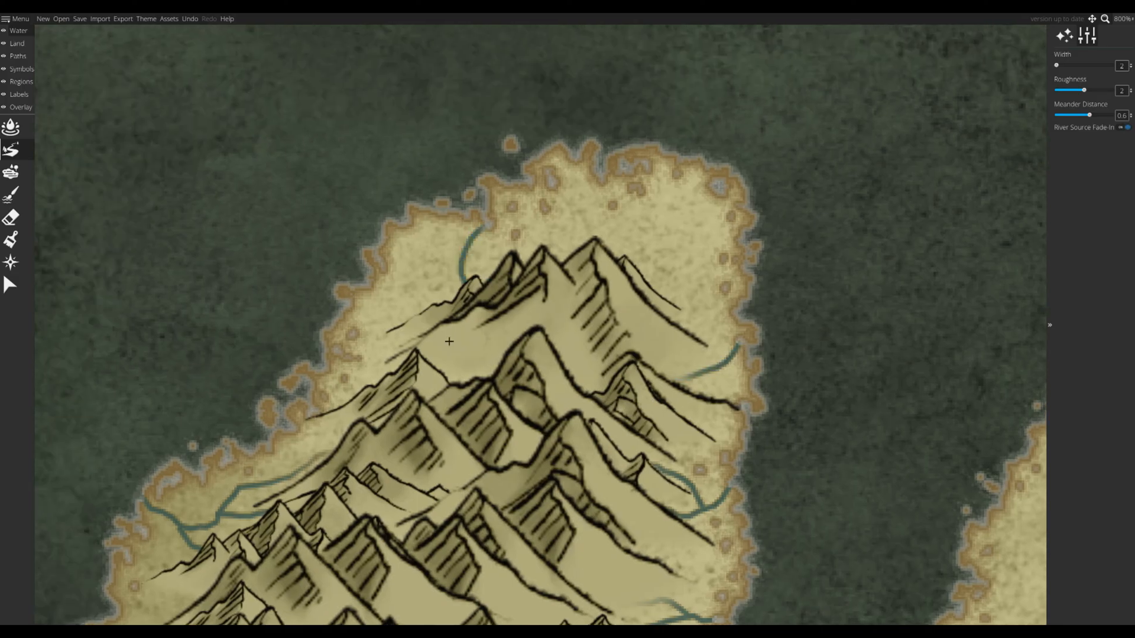
pyautogui.moveTo(612, 254)
pyautogui.mouseDown()
pyautogui.moveTo(476, 299)
pyautogui.moveTo(568, 207)
pyautogui.mouseUp()
pyautogui.moveTo(501, 308); pyautogui.dragTo(525, 254)
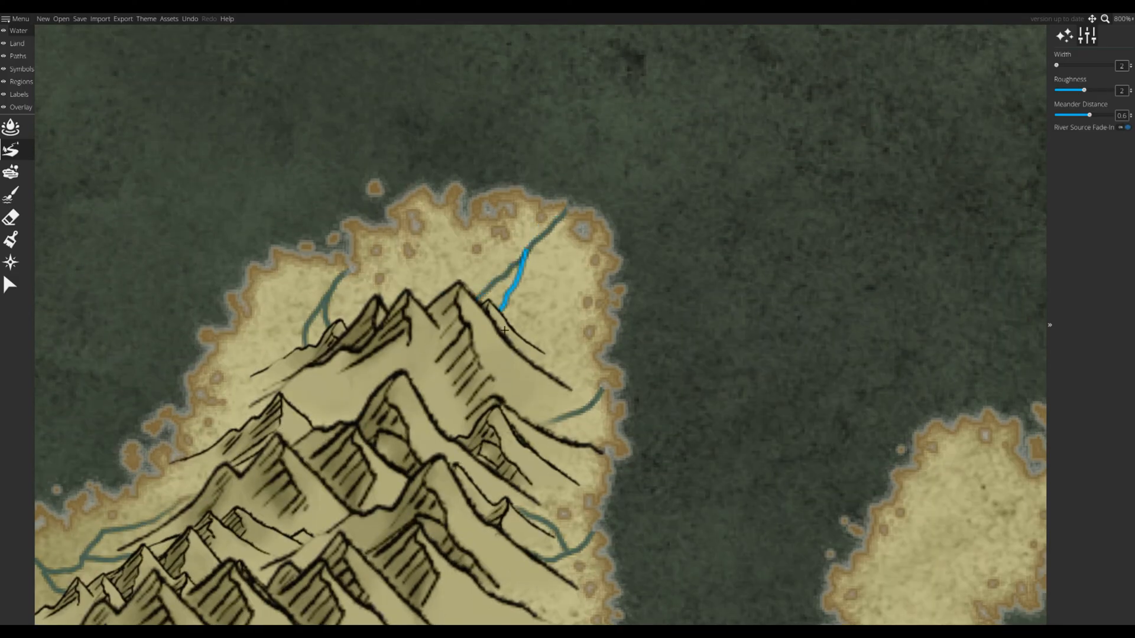
pyautogui.moveTo(514, 329); pyautogui.dragTo(521, 278)
pyautogui.moveTo(432, 296)
pyautogui.mouseDown()
pyautogui.moveTo(514, 274)
pyautogui.moveTo(475, 277)
pyautogui.mouseUp()
pyautogui.moveTo(475, 278)
pyautogui.mouseDown()
pyautogui.moveTo(502, 166)
pyautogui.moveTo(416, 165)
pyautogui.moveTo(446, 314)
pyautogui.mouseUp()
# - Add an eastern tributary to the northern river and widen its course to the coast with width 3
pyautogui.moveTo(484, 368); pyautogui.dragTo(499, 354)
pyautogui.scroll(4, 500, 305)
pyautogui.moveTo(496, 298); pyautogui.dragTo(551, 223)
pyautogui.hotkey('ctrl', 'z')
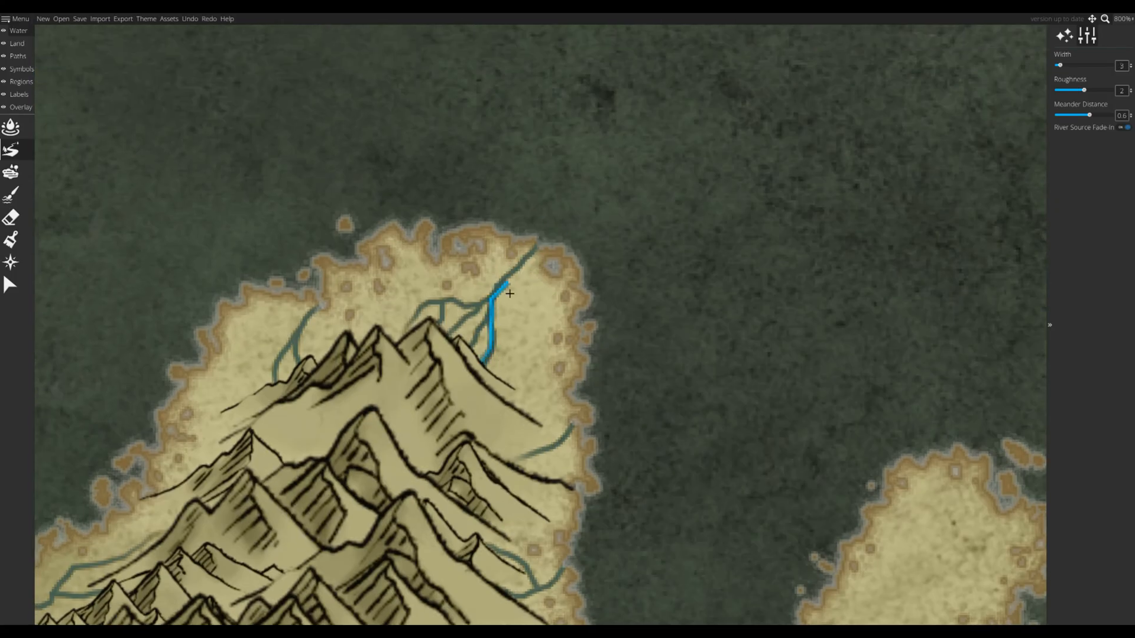
pyautogui.scroll(1, 510, 294)
pyautogui.moveTo(510, 293); pyautogui.dragTo(536, 261)
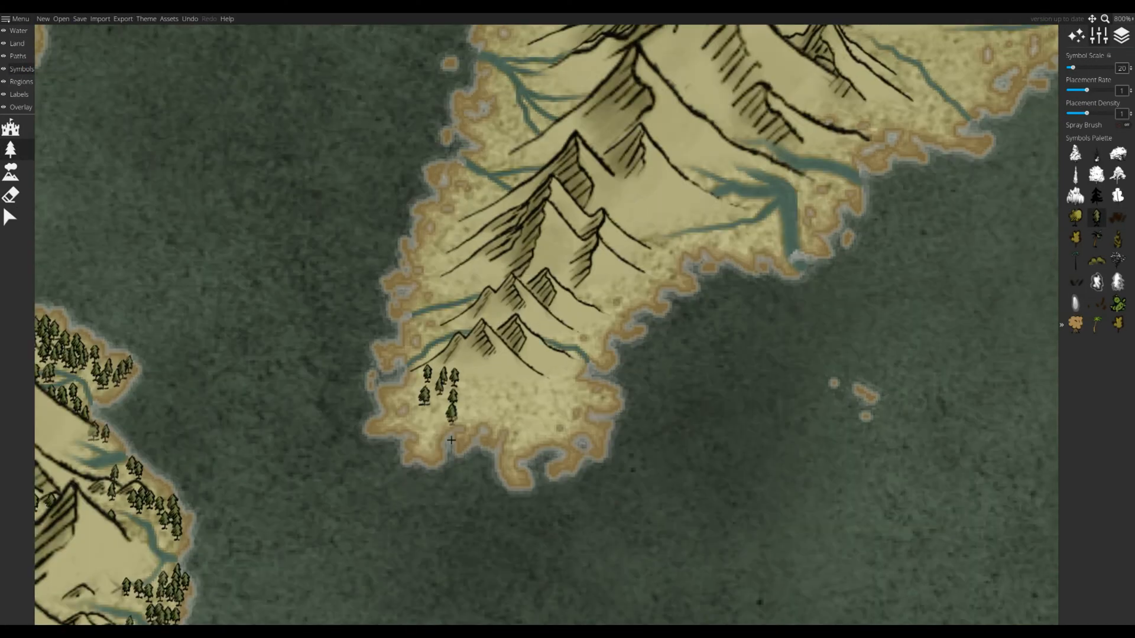
# - Plant a dense forest on the island's southern tip and tree clusters along the neighbouring coasts at symbol scale 20
pyautogui.moveTo(450, 436)
pyautogui.mouseDown()
pyautogui.moveTo(554, 390)
pyautogui.moveTo(467, 421)
pyautogui.moveTo(564, 409)
pyautogui.moveTo(512, 441)
pyautogui.mouseUp()
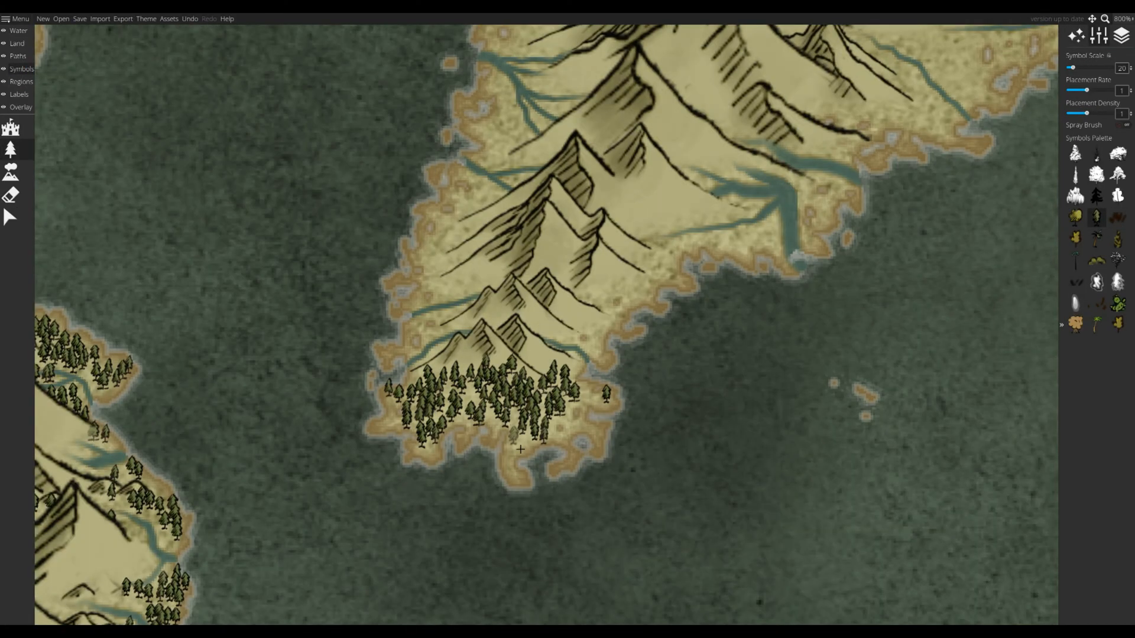
pyautogui.moveTo(604, 350); pyautogui.dragTo(544, 376)
pyautogui.moveTo(545, 373)
pyautogui.mouseDown()
pyautogui.moveTo(546, 327)
pyautogui.moveTo(607, 276)
pyautogui.mouseUp()
pyautogui.moveTo(407, 305)
pyautogui.mouseDown()
pyautogui.moveTo(399, 269)
pyautogui.moveTo(432, 225)
pyautogui.mouseUp()
pyautogui.moveTo(660, 267)
pyautogui.mouseDown()
pyautogui.moveTo(540, 296)
pyautogui.moveTo(594, 297)
pyautogui.mouseUp()
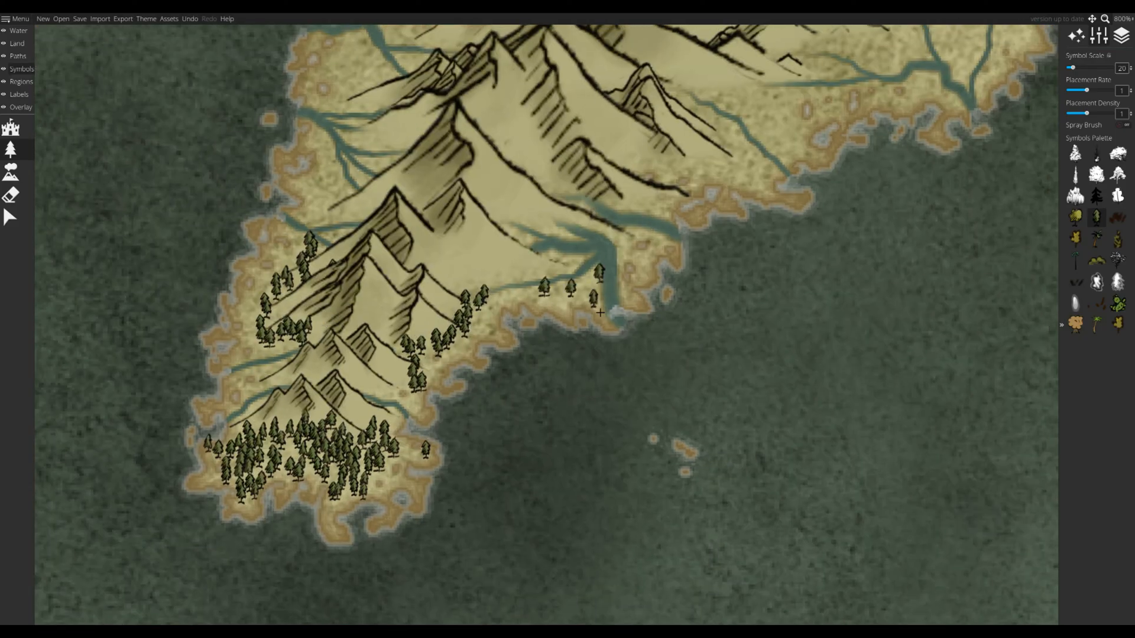
# - Scatter tree clusters around the rivers along the southeast coast
pyautogui.moveTo(318, 142)
pyautogui.mouseDown()
pyautogui.moveTo(436, 261)
pyautogui.moveTo(480, 271)
pyautogui.mouseUp()
pyautogui.moveTo(805, 282); pyautogui.dragTo(509, 270)
pyautogui.moveTo(510, 270); pyautogui.dragTo(586, 291)
pyautogui.moveTo(652, 187); pyautogui.dragTo(551, 253)
pyautogui.moveTo(550, 254)
pyautogui.mouseDown()
pyautogui.moveTo(489, 270)
pyautogui.moveTo(535, 284)
pyautogui.mouseUp()
pyautogui.moveTo(554, 201); pyautogui.dragTo(469, 237)
pyautogui.moveTo(469, 238)
pyautogui.mouseDown()
pyautogui.moveTo(589, 286)
pyautogui.moveTo(680, 190)
pyautogui.mouseUp()
# - Plant small tree groups up the east coast and move one tree beside the northeastern river mouth
pyautogui.moveTo(685, 205); pyautogui.dragTo(685, 265)
pyautogui.moveTo(615, 193)
pyautogui.mouseDown()
pyautogui.moveTo(568, 144)
pyautogui.moveTo(655, 171)
pyautogui.mouseUp()
pyautogui.moveTo(670, 212); pyautogui.dragTo(571, 483)
pyautogui.moveTo(545, 266)
pyautogui.mouseDown()
pyautogui.moveTo(598, 292)
pyautogui.moveTo(612, 248)
pyautogui.mouseUp()
pyautogui.moveTo(641, 213); pyautogui.dragTo(601, 390)
pyautogui.moveTo(544, 276)
pyautogui.mouseDown()
pyautogui.moveTo(585, 218)
pyautogui.moveTo(553, 143)
pyautogui.mouseUp()
pyautogui.click(10, 217)
pyautogui.moveTo(453, 572); pyautogui.dragTo(577, 324)
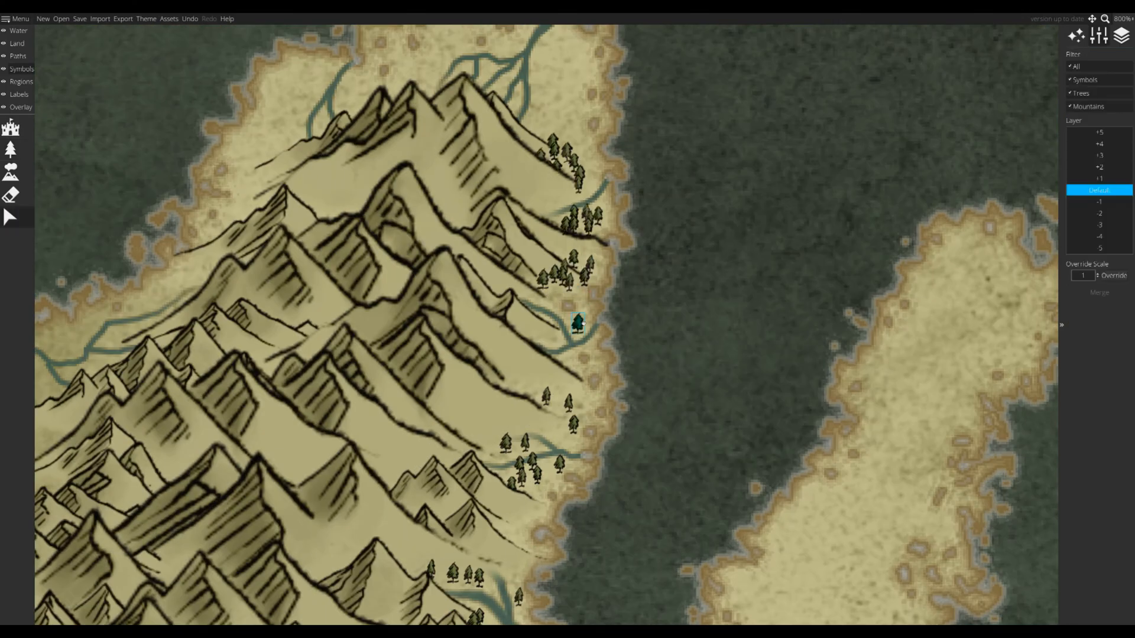
# - Plant dense trees around the island's northern end and scattered groups down the northwest coast
pyautogui.click(11, 149)
pyautogui.moveTo(549, 141)
pyautogui.mouseDown()
pyautogui.moveTo(558, 273)
pyautogui.moveTo(556, 190)
pyautogui.moveTo(453, 156)
pyautogui.moveTo(378, 228)
pyautogui.mouseUp()
pyautogui.moveTo(331, 189); pyautogui.dragTo(428, 136)
pyautogui.moveTo(417, 139); pyautogui.dragTo(351, 272)
pyautogui.moveTo(272, 367)
pyautogui.mouseDown()
pyautogui.moveTo(420, 281)
pyautogui.moveTo(489, 218)
pyautogui.moveTo(324, 346)
pyautogui.moveTo(412, 322)
pyautogui.mouseUp()
pyautogui.moveTo(307, 372)
pyautogui.mouseDown()
pyautogui.moveTo(481, 239)
pyautogui.moveTo(437, 355)
pyautogui.moveTo(324, 407)
pyautogui.moveTo(356, 390)
pyautogui.mouseUp()
pyautogui.click(10, 218)
pyautogui.click(12, 152)
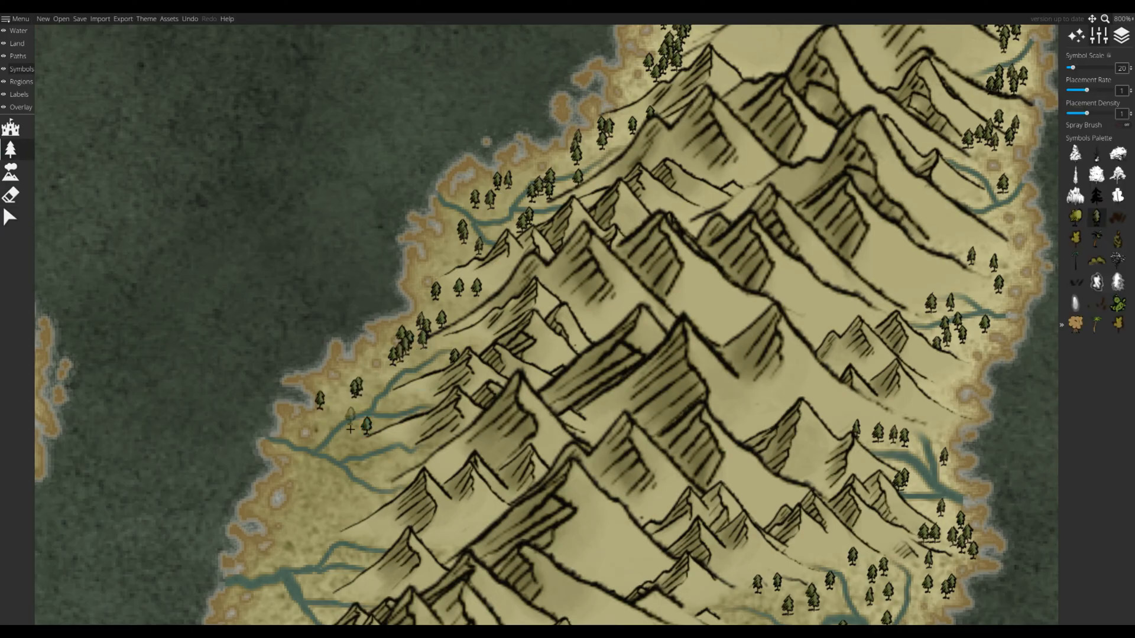
# - Scatter trees between the rivers along the middle and lower west coast
pyautogui.moveTo(335, 491)
pyautogui.mouseDown()
pyautogui.moveTo(339, 503)
pyautogui.moveTo(295, 547)
pyautogui.mouseUp()
pyautogui.moveTo(307, 556)
pyautogui.mouseDown()
pyautogui.moveTo(483, 303)
pyautogui.moveTo(485, 377)
pyautogui.mouseUp()
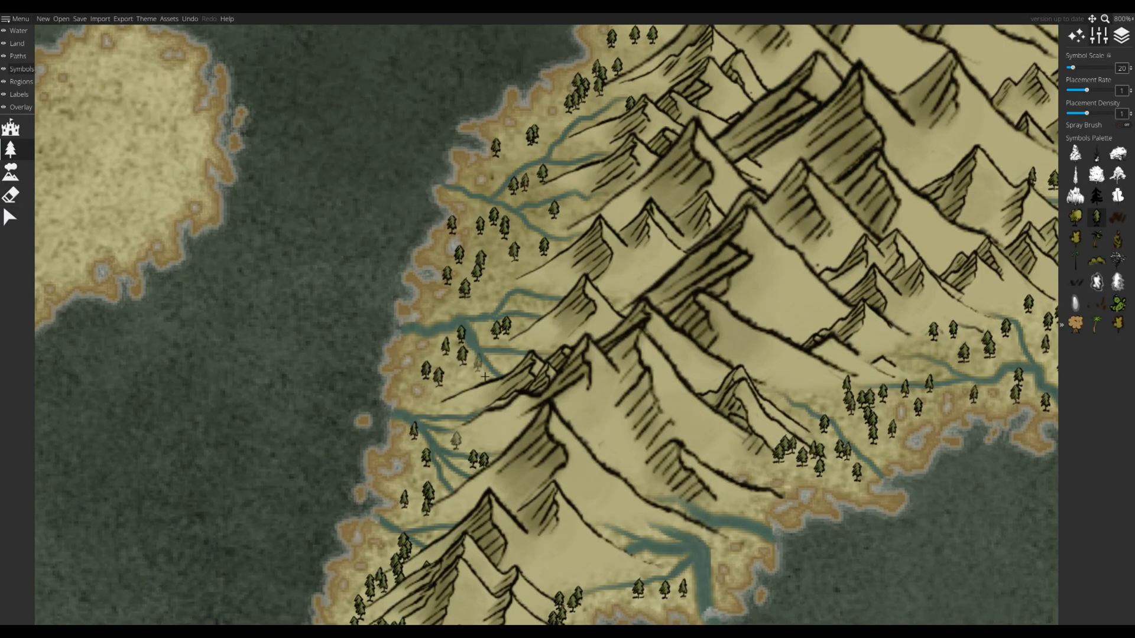
pyautogui.moveTo(499, 300); pyautogui.dragTo(498, 267)
# - Place small grass tuft symbols among the trees along the southern and southwestern coasts
pyautogui.moveTo(520, 319); pyautogui.dragTo(491, 128)
pyautogui.click(727, 273)
pyautogui.moveTo(851, 390); pyautogui.dragTo(800, 269)
pyautogui.click(484, 323)
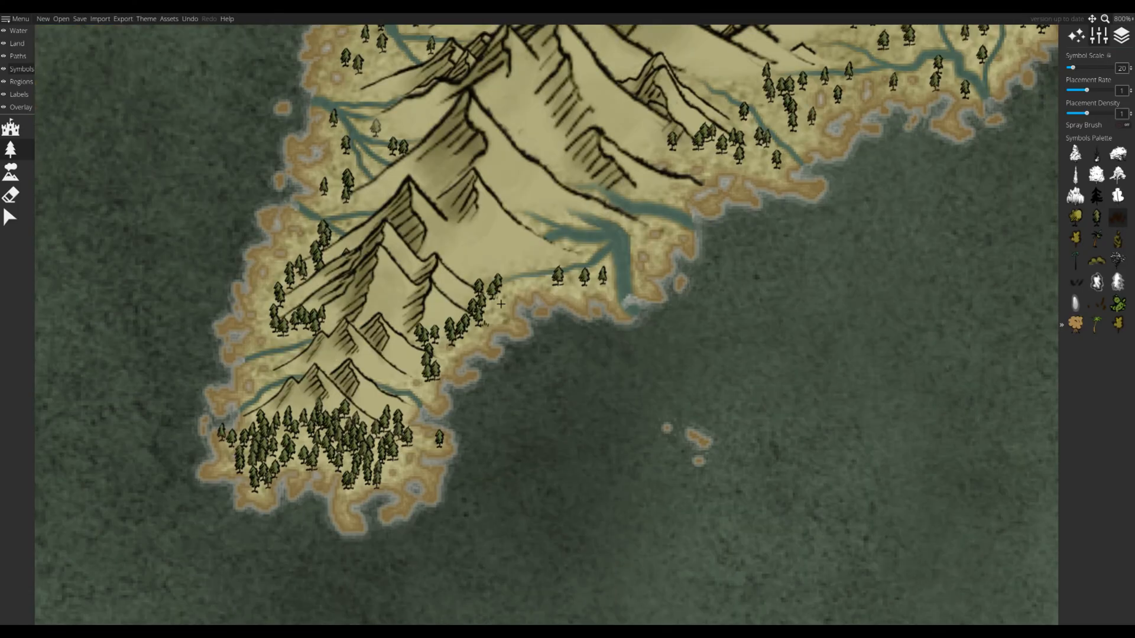
pyautogui.click(330, 208)
pyautogui.click(334, 174)
pyautogui.moveTo(333, 175); pyautogui.dragTo(322, 304)
pyautogui.click(367, 195)
pyautogui.click(344, 172)
pyautogui.moveTo(347, 190); pyautogui.dragTo(348, 236)
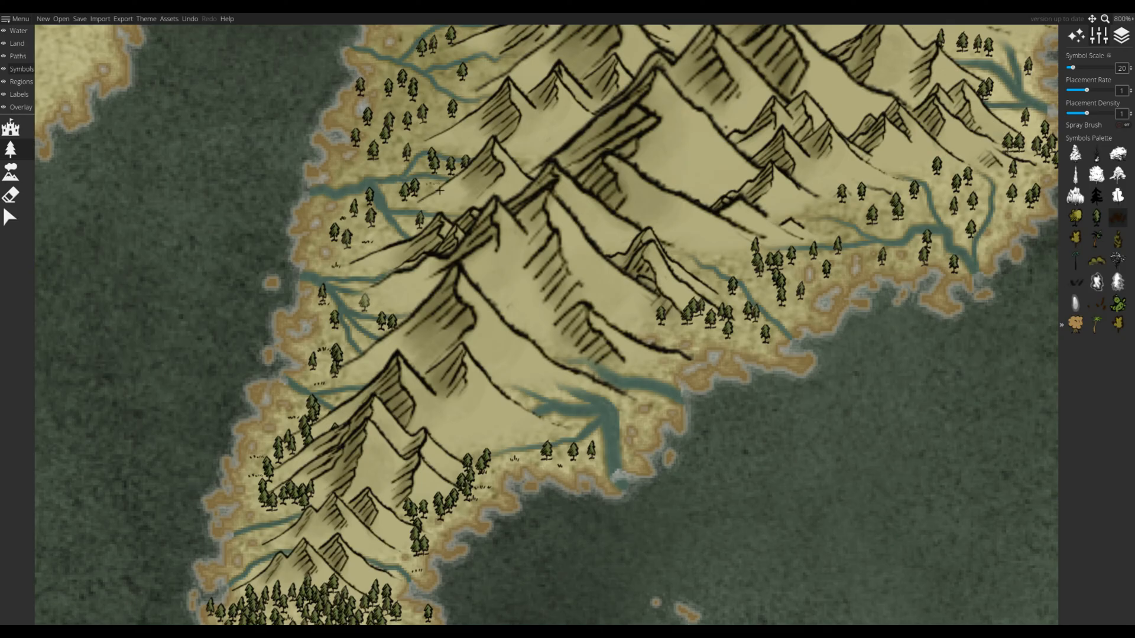
pyautogui.moveTo(370, 186); pyautogui.dragTo(370, 241)
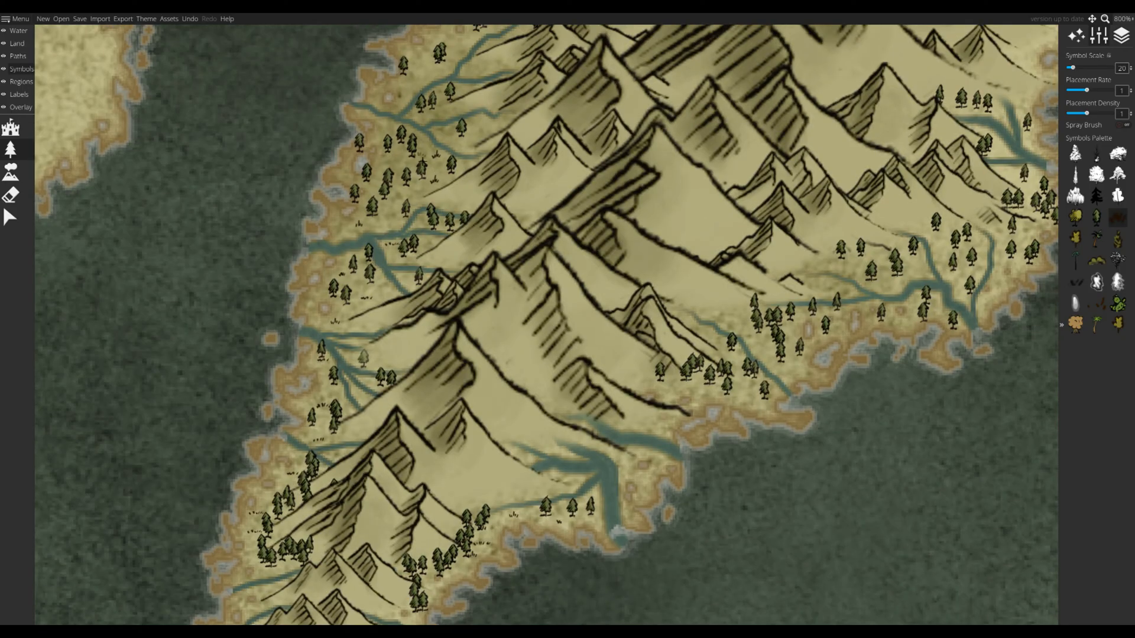
# - Place grass tufts among the trees and rivers along the southeast coast
pyautogui.click(652, 482)
pyautogui.click(573, 486)
pyautogui.moveTo(844, 347); pyautogui.dragTo(652, 417)
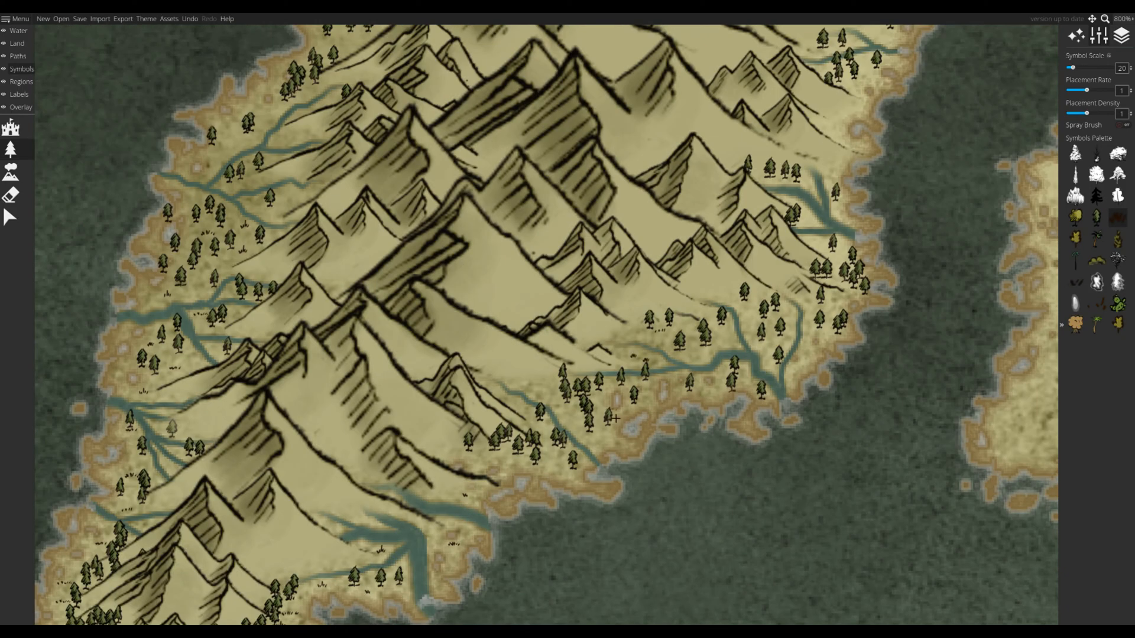
pyautogui.click(574, 415)
pyautogui.click(604, 444)
pyautogui.moveTo(847, 319); pyautogui.dragTo(666, 373)
pyautogui.click(523, 413)
# - Place grass tufts among the trees and rivers from the middle west coast up to the northwest coast
pyautogui.moveTo(37, 215); pyautogui.dragTo(344, 329)
pyautogui.click(332, 360)
pyautogui.click(424, 353)
pyautogui.click(486, 175)
pyautogui.moveTo(487, 175); pyautogui.dragTo(444, 271)
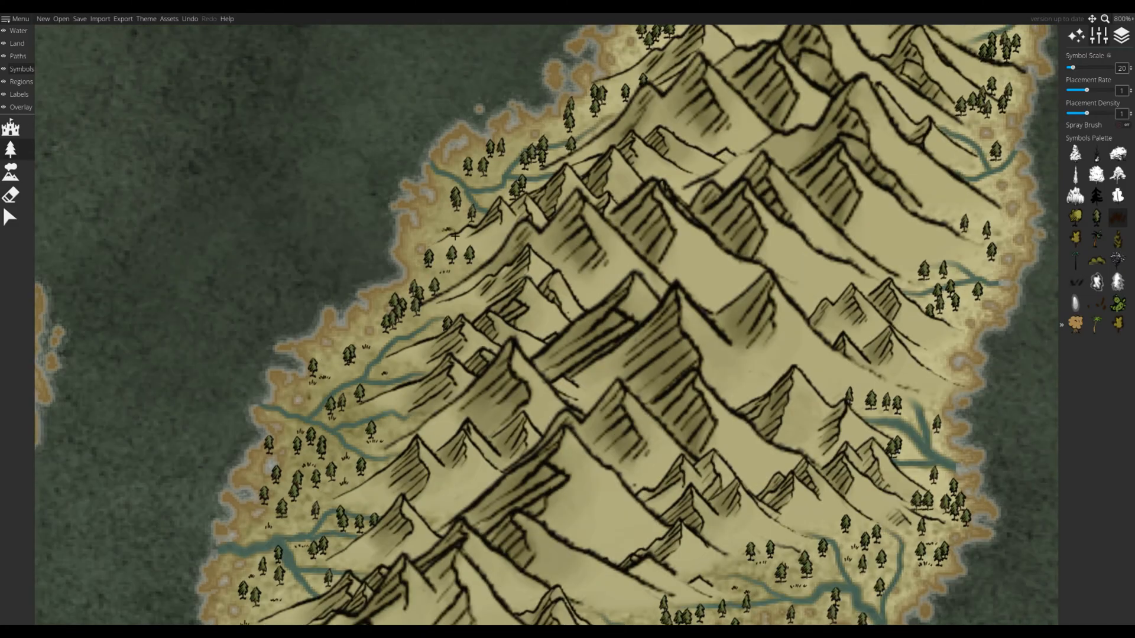
pyautogui.moveTo(523, 319); pyautogui.dragTo(470, 398)
pyautogui.click(382, 278)
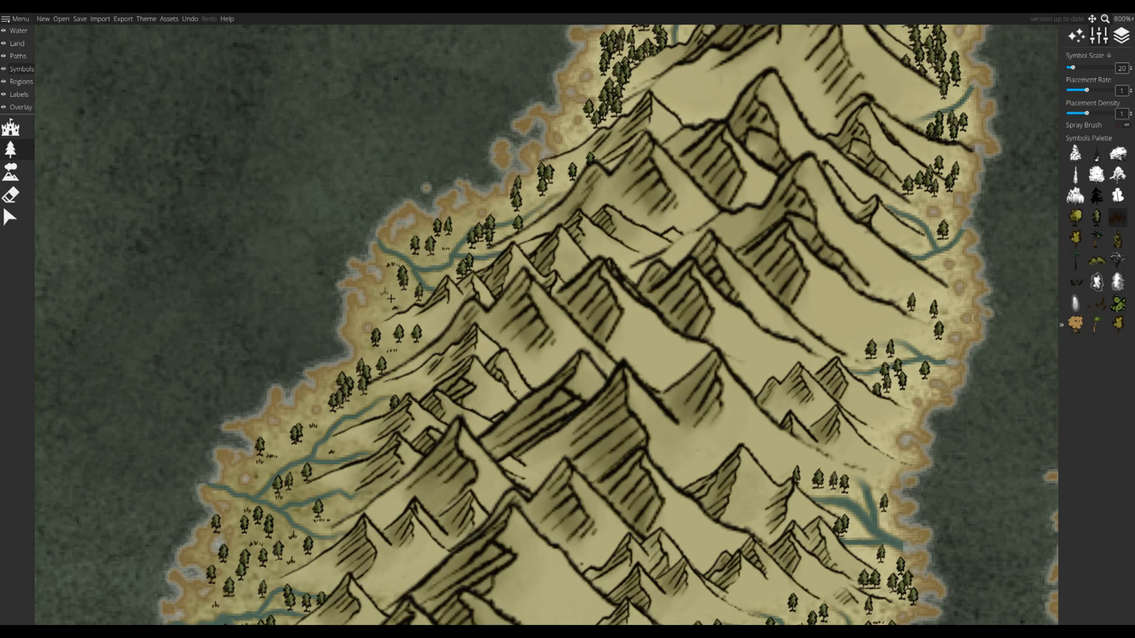
pyautogui.moveTo(585, 58); pyautogui.dragTo(512, 138)
pyautogui.click(511, 219)
# - Place grass tufts along the northern and eastern coasts, finishing back at the southern end of the island
pyautogui.moveTo(868, 356); pyautogui.dragTo(578, 242)
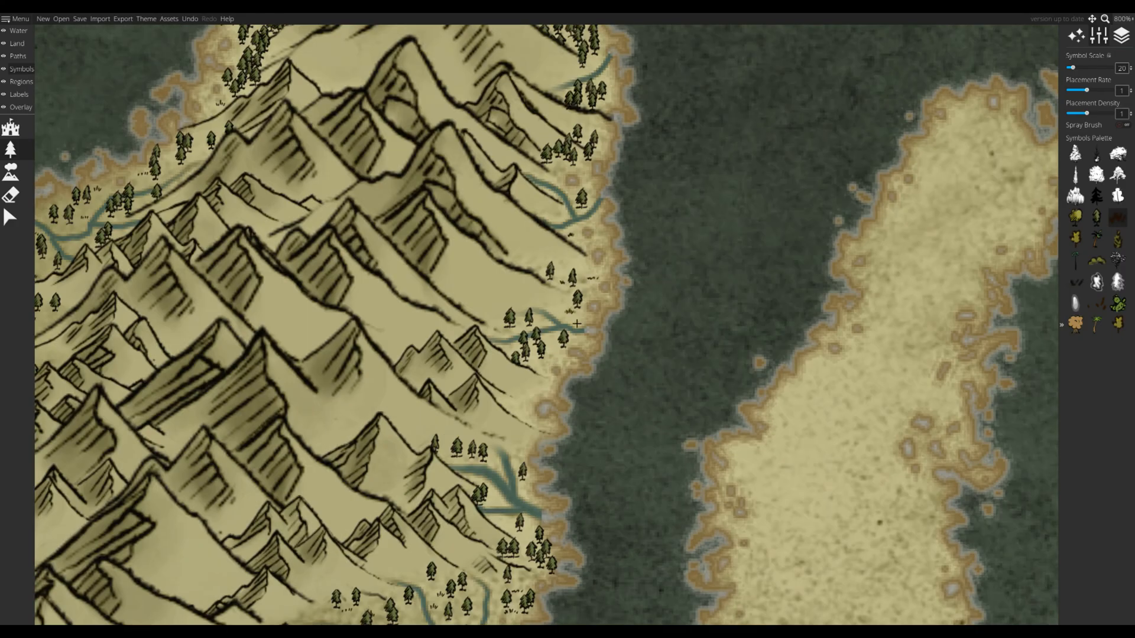
pyautogui.click(550, 374)
pyautogui.moveTo(613, 171); pyautogui.dragTo(563, 282)
pyautogui.click(561, 201)
pyautogui.moveTo(560, 89); pyautogui.dragTo(536, 189)
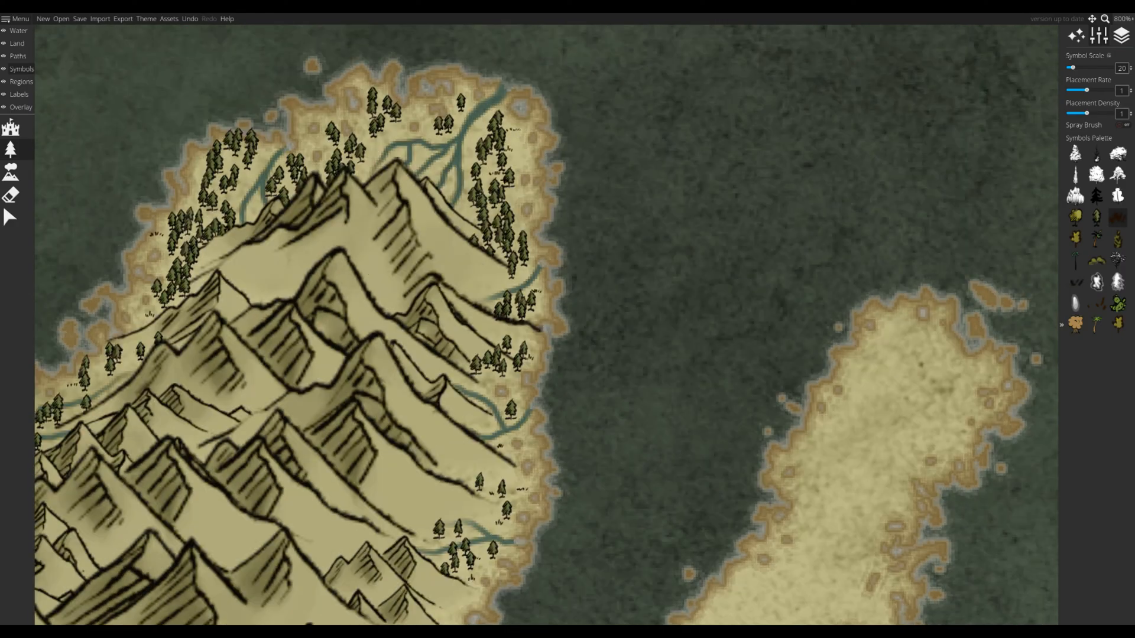
pyautogui.moveTo(461, 613); pyautogui.dragTo(535, 220)
pyautogui.click(521, 275)
pyautogui.click(506, 437)
pyautogui.moveTo(409, 495); pyautogui.dragTo(633, 377)
pyautogui.click(472, 434)
pyautogui.moveTo(472, 433); pyautogui.dragTo(836, 229)
pyautogui.click(414, 235)
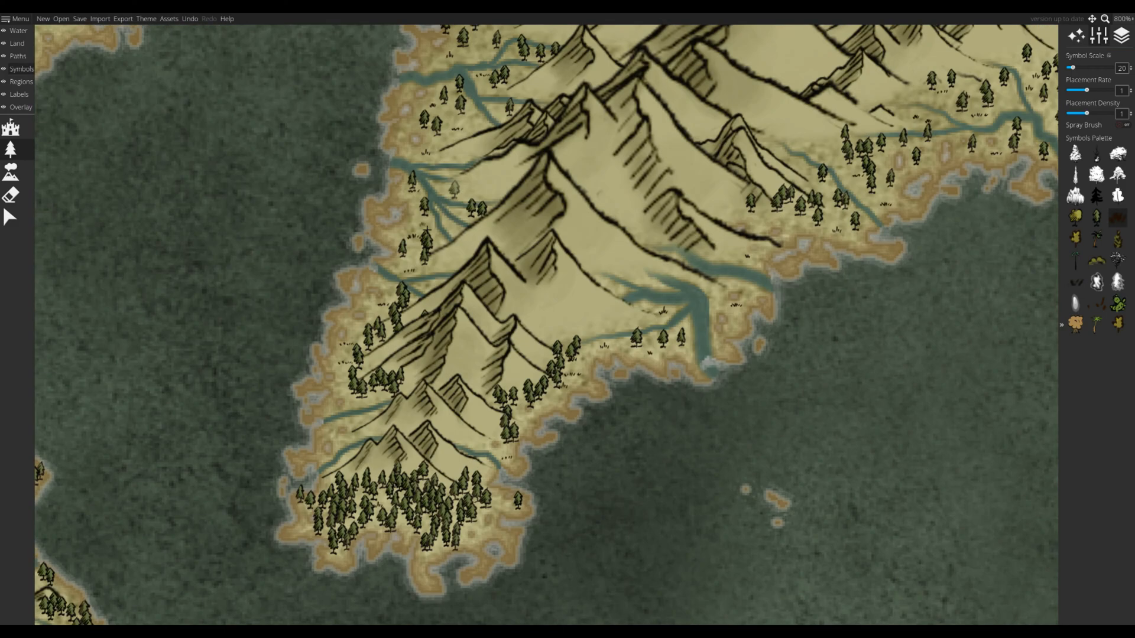
# - Place one large sharp-peaked mountain in the middle of the bare island northeast of Fjellhjem's northern coast
pyautogui.scroll(-6, 369, 425)
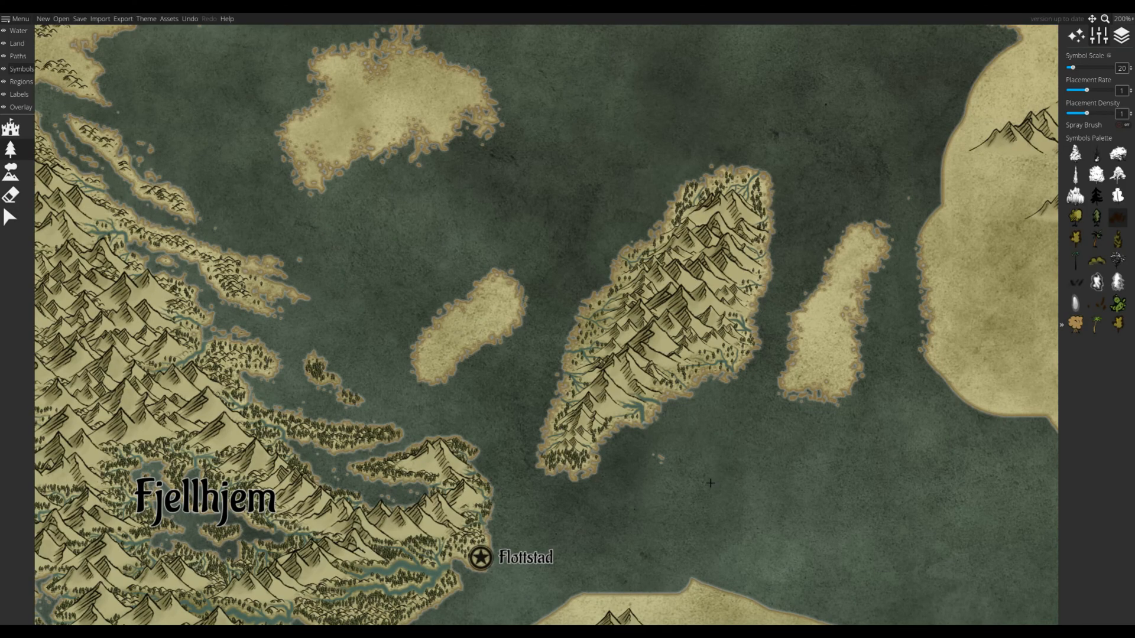
pyautogui.moveTo(711, 483); pyautogui.dragTo(799, 572)
pyautogui.click(11, 191)
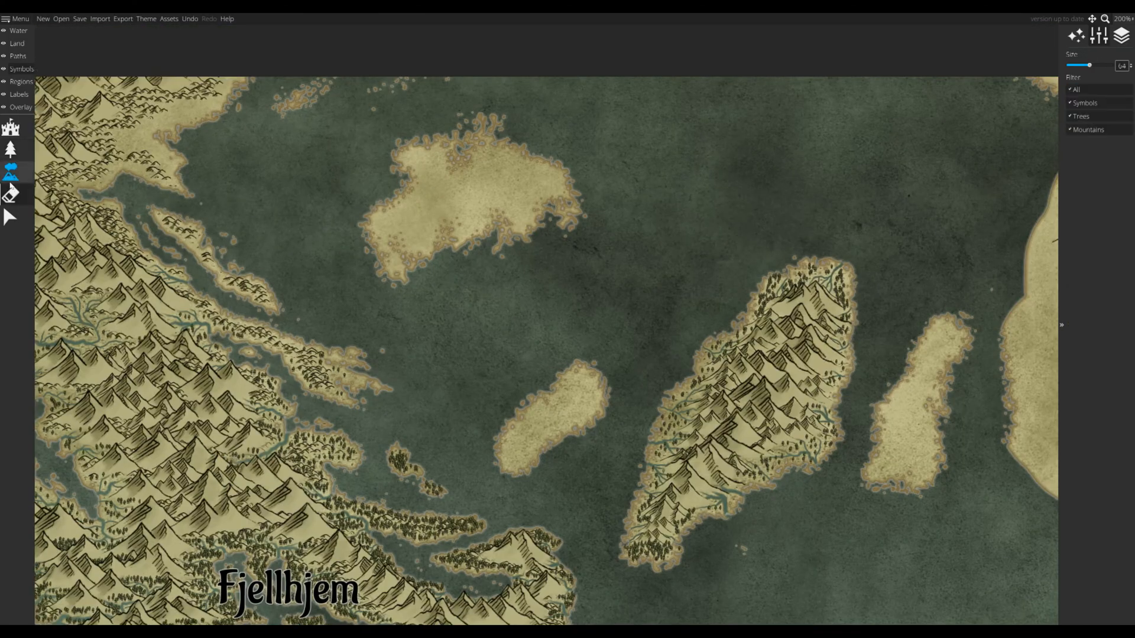
pyautogui.click(11, 172)
pyautogui.scroll(2, 486, 166)
pyautogui.scroll(10, 660, 261)
pyautogui.scroll(3, 660, 261)
pyautogui.moveTo(501, 226); pyautogui.dragTo(692, 252)
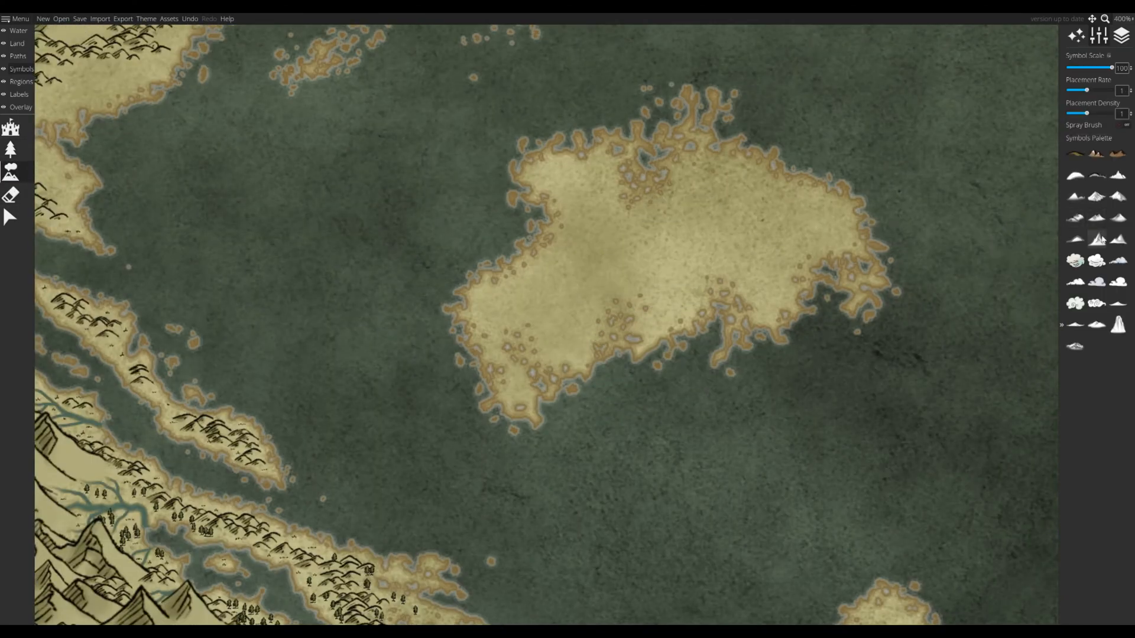
pyautogui.press('m')
pyautogui.scroll(-2, 683, 243)
pyautogui.rightClick(683, 243)
pyautogui.scroll(2, 683, 243)
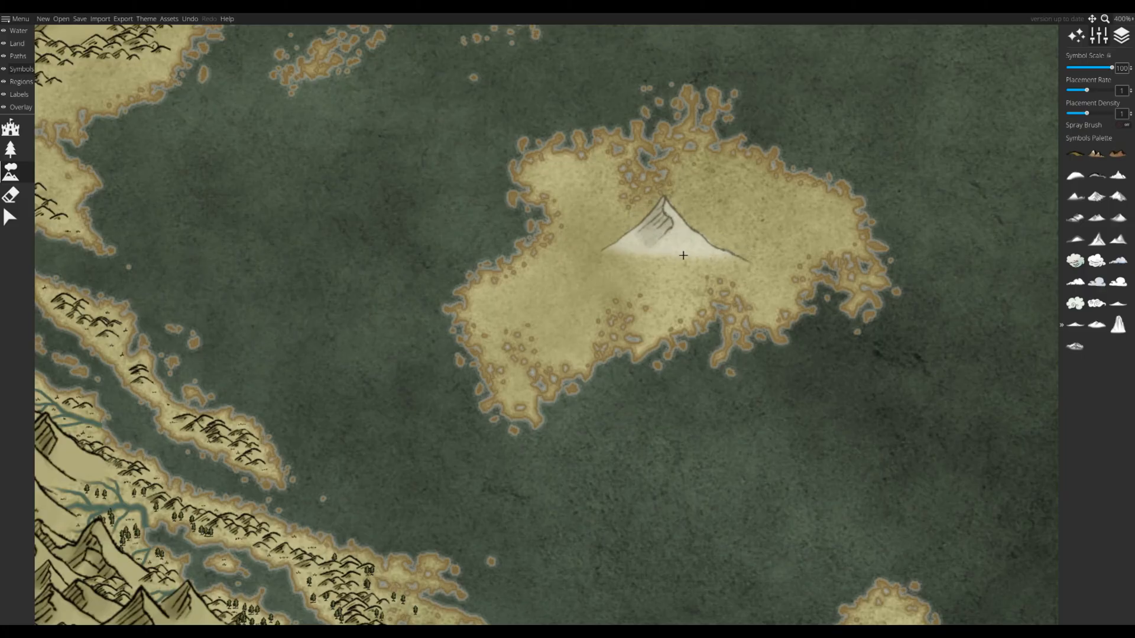
pyautogui.click(683, 252)
# - Place rounded hills in a band from west to east around the northern island's central mountain, undoing stray placements
pyautogui.click(1076, 217)
pyautogui.scroll(-4, 248, 462)
pyautogui.scroll(4, 558, 341)
pyautogui.moveTo(620, 266)
pyautogui.mouseDown()
pyautogui.moveTo(595, 264)
pyautogui.moveTo(806, 222)
pyautogui.moveTo(508, 307)
pyautogui.moveTo(694, 267)
pyautogui.moveTo(789, 215)
pyautogui.mouseUp()
pyautogui.hotkey('ctrl', 'z')
pyautogui.hotkey('ctrl', 'z')
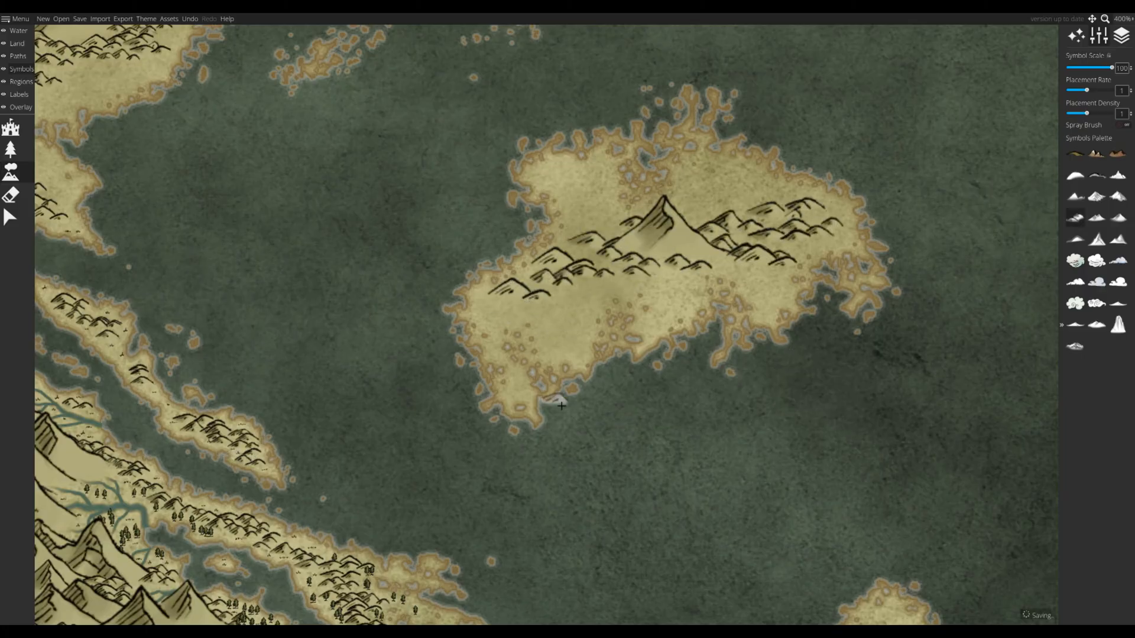
pyautogui.moveTo(571, 408); pyautogui.dragTo(587, 420)
pyautogui.moveTo(609, 286); pyautogui.dragTo(761, 282)
pyautogui.moveTo(641, 246)
pyautogui.mouseDown()
pyautogui.moveTo(668, 250)
pyautogui.moveTo(615, 296)
pyautogui.moveTo(612, 238)
pyautogui.moveTo(755, 197)
pyautogui.mouseUp()
pyautogui.click(13, 42)
pyautogui.moveTo(903, 385); pyautogui.dragTo(768, 322)
pyautogui.scroll(1, 768, 322)
pyautogui.moveTo(449, 278); pyautogui.dragTo(722, 448)
# - Scatter small trees at symbol scale 20 around the northern island's hills and along its coasts
pyautogui.click(21, 68)
pyautogui.click(10, 149)
pyautogui.click(1097, 217)
pyautogui.scroll(-8, 727, 249)
pyautogui.moveTo(787, 315)
pyautogui.mouseDown()
pyautogui.moveTo(832, 308)
pyautogui.moveTo(449, 321)
pyautogui.moveTo(513, 297)
pyautogui.moveTo(269, 378)
pyautogui.moveTo(307, 508)
pyautogui.moveTo(574, 410)
pyautogui.moveTo(854, 334)
pyautogui.mouseUp()
pyautogui.moveTo(854, 334); pyautogui.dragTo(678, 347)
pyautogui.moveTo(679, 347)
pyautogui.mouseDown()
pyautogui.moveTo(645, 379)
pyautogui.moveTo(786, 182)
pyautogui.moveTo(618, 145)
pyautogui.moveTo(522, 189)
pyautogui.moveTo(701, 151)
pyautogui.mouseUp()
pyautogui.moveTo(318, 209)
pyautogui.mouseDown()
pyautogui.moveTo(499, 284)
pyautogui.moveTo(413, 329)
pyautogui.moveTo(405, 172)
pyautogui.moveTo(688, 198)
pyautogui.mouseUp()
pyautogui.click(656, 208)
pyautogui.click(616, 404)
pyautogui.click(605, 445)
# - Place grass tufts among the trees on the northern island's north, northwest and southwest sides
pyautogui.click(1117, 217)
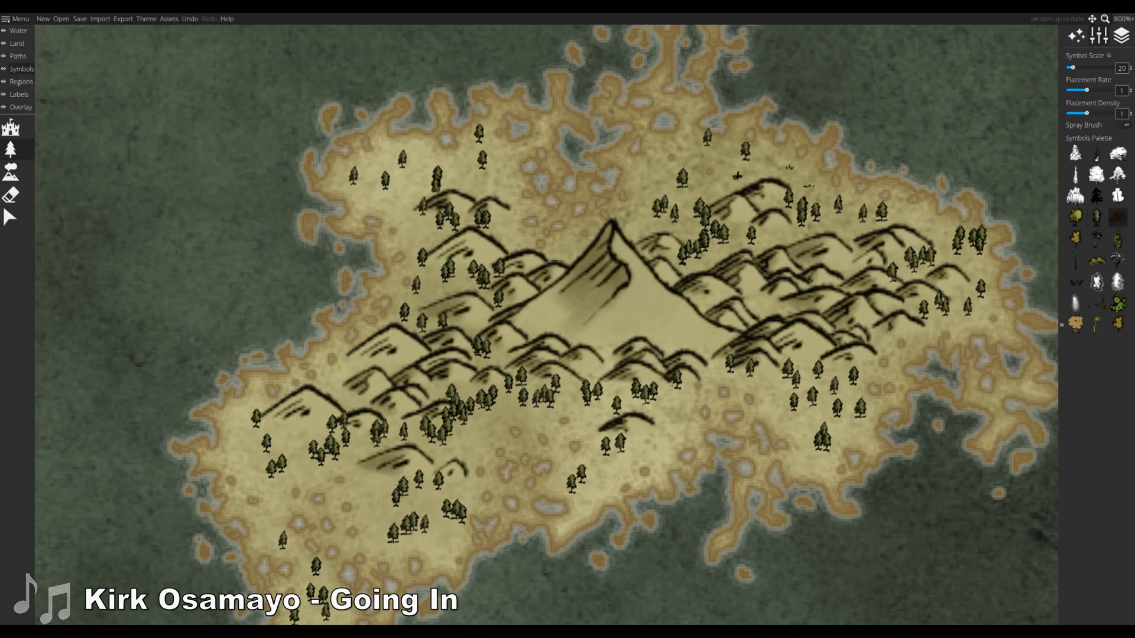
pyautogui.moveTo(808, 185); pyautogui.dragTo(714, 138)
pyautogui.moveTo(504, 189)
pyautogui.mouseDown()
pyautogui.moveTo(408, 224)
pyautogui.moveTo(416, 228)
pyautogui.mouseUp()
pyautogui.moveTo(285, 444); pyautogui.dragTo(297, 327)
pyautogui.moveTo(297, 327); pyautogui.dragTo(274, 352)
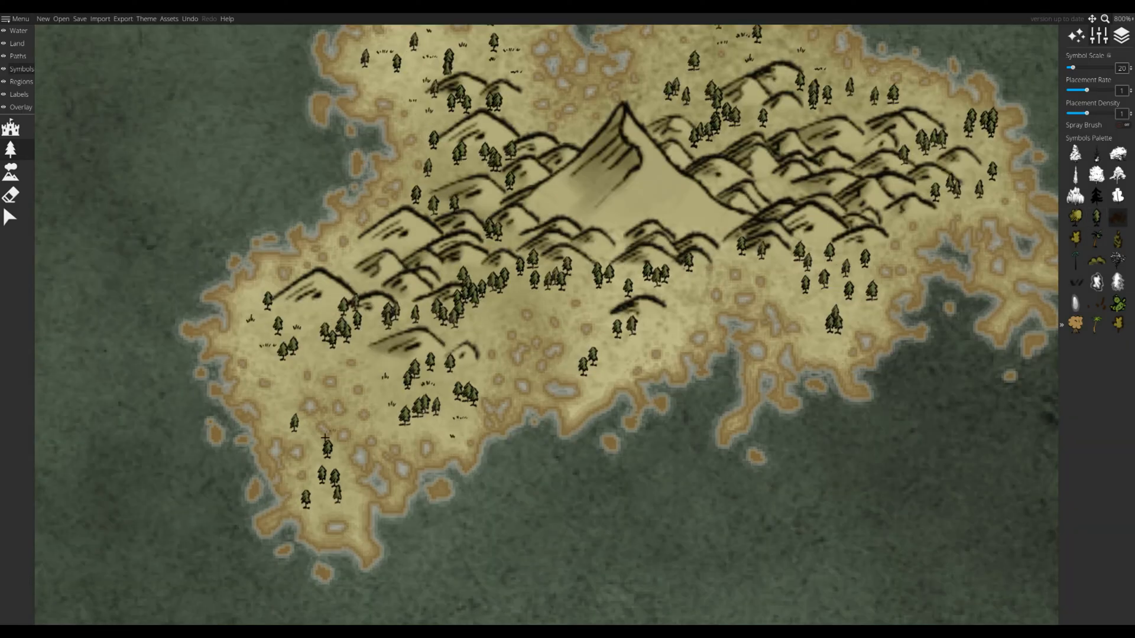
# - Place grass tufts along the northern island's southern and eastern sides, finishing on its north side
pyautogui.moveTo(602, 344); pyautogui.dragTo(496, 324)
pyautogui.moveTo(820, 313); pyautogui.dragTo(870, 317)
pyautogui.moveTo(871, 319); pyautogui.dragTo(619, 364)
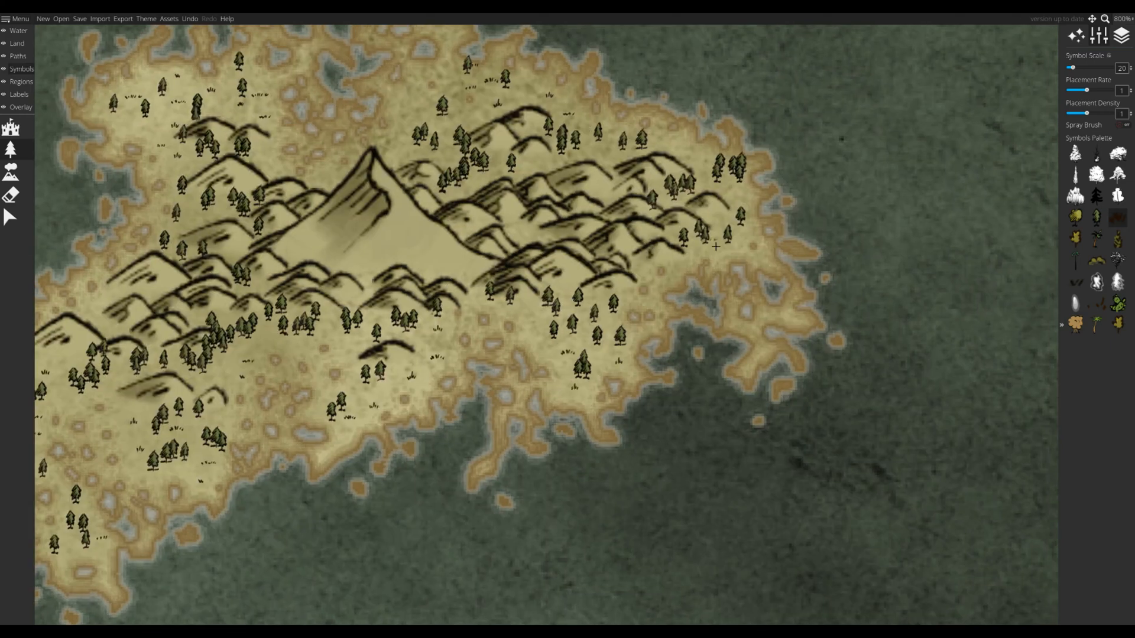
pyautogui.click(411, 92)
pyautogui.moveTo(411, 92); pyautogui.dragTo(453, 187)
pyautogui.click(494, 137)
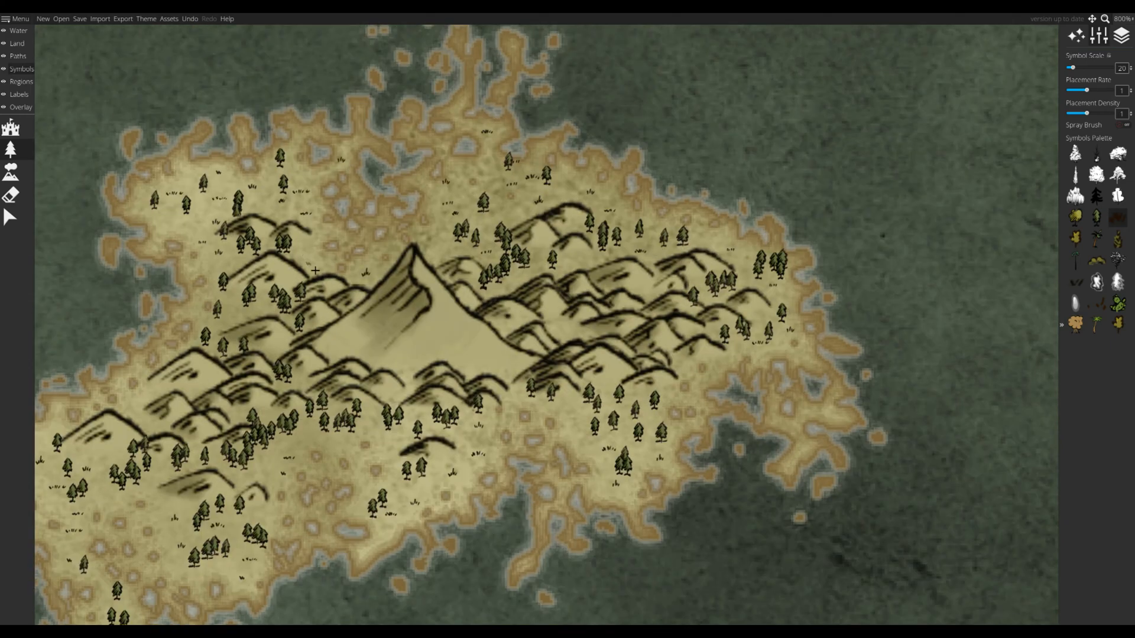
# - Cover the small elongated island west of the mountainous island with overlapping rows of hills from southwest to northeast
pyautogui.scroll(-6, 584, 413)
pyautogui.moveTo(570, 572); pyautogui.dragTo(477, 289)
pyautogui.scroll(4, 616, 421)
pyautogui.click(13, 173)
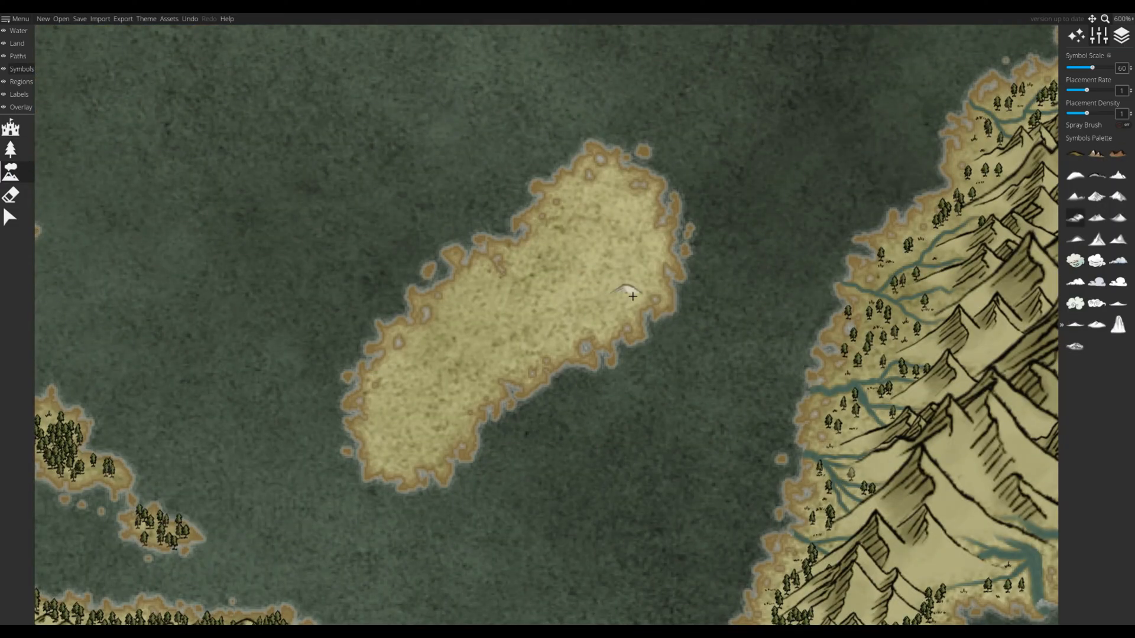
pyautogui.press(']')
pyautogui.moveTo(479, 340); pyautogui.dragTo(436, 367)
pyautogui.hotkey('ctrl', 'z')
pyautogui.hotkey('ctrl', 'z')
pyautogui.moveTo(421, 411)
pyautogui.mouseDown()
pyautogui.moveTo(498, 321)
pyautogui.moveTo(582, 280)
pyautogui.moveTo(464, 370)
pyautogui.mouseUp()
pyautogui.moveTo(504, 293)
pyautogui.mouseDown()
pyautogui.moveTo(557, 271)
pyautogui.moveTo(425, 360)
pyautogui.moveTo(407, 395)
pyautogui.moveTo(423, 444)
pyautogui.mouseUp()
pyautogui.moveTo(585, 184)
pyautogui.mouseDown()
pyautogui.moveTo(612, 219)
pyautogui.moveTo(573, 233)
pyautogui.mouseUp()
# - Try to draw branching rivers from the elongated island's hills to its east coast
pyautogui.click(18, 31)
pyautogui.scroll(2, 502, 313)
pyautogui.moveTo(446, 300)
pyautogui.mouseDown()
pyautogui.moveTo(471, 297)
pyautogui.moveTo(529, 335)
pyautogui.mouseUp()
pyautogui.hotkey('ctrl', 'z')
pyautogui.moveTo(628, 426); pyautogui.dragTo(552, 479)
pyautogui.scroll(-1, 466, 290)
pyautogui.moveTo(466, 290)
pyautogui.mouseDown()
pyautogui.moveTo(548, 290)
pyautogui.moveTo(617, 235)
pyautogui.mouseUp()
pyautogui.scroll(2, 503, 284)
pyautogui.moveTo(500, 229); pyautogui.dragTo(588, 236)
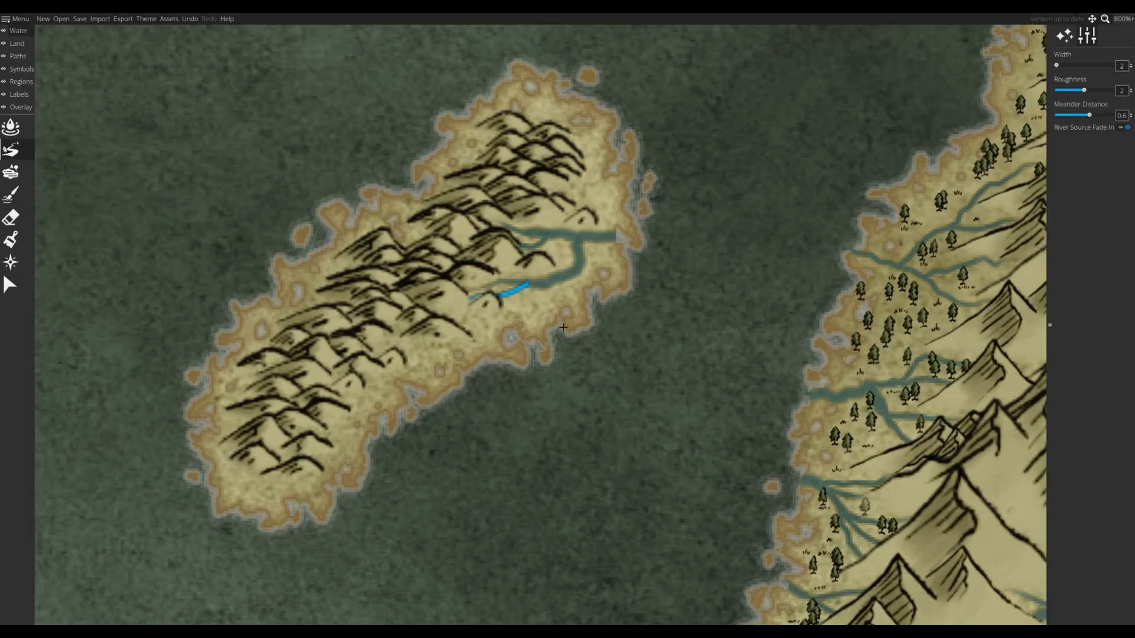
pyautogui.moveTo(525, 337); pyautogui.dragTo(431, 375)
pyautogui.moveTo(460, 296); pyautogui.dragTo(469, 302)
pyautogui.moveTo(464, 472); pyautogui.dragTo(506, 509)
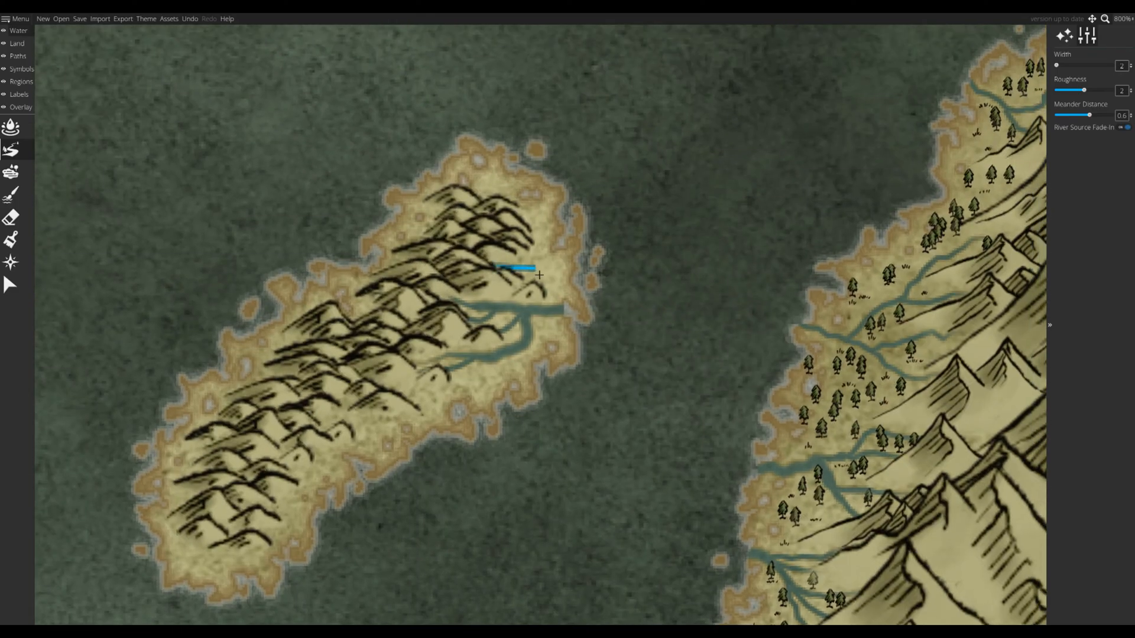
pyautogui.moveTo(565, 314); pyautogui.dragTo(565, 315)
pyautogui.moveTo(501, 323); pyautogui.dragTo(586, 233)
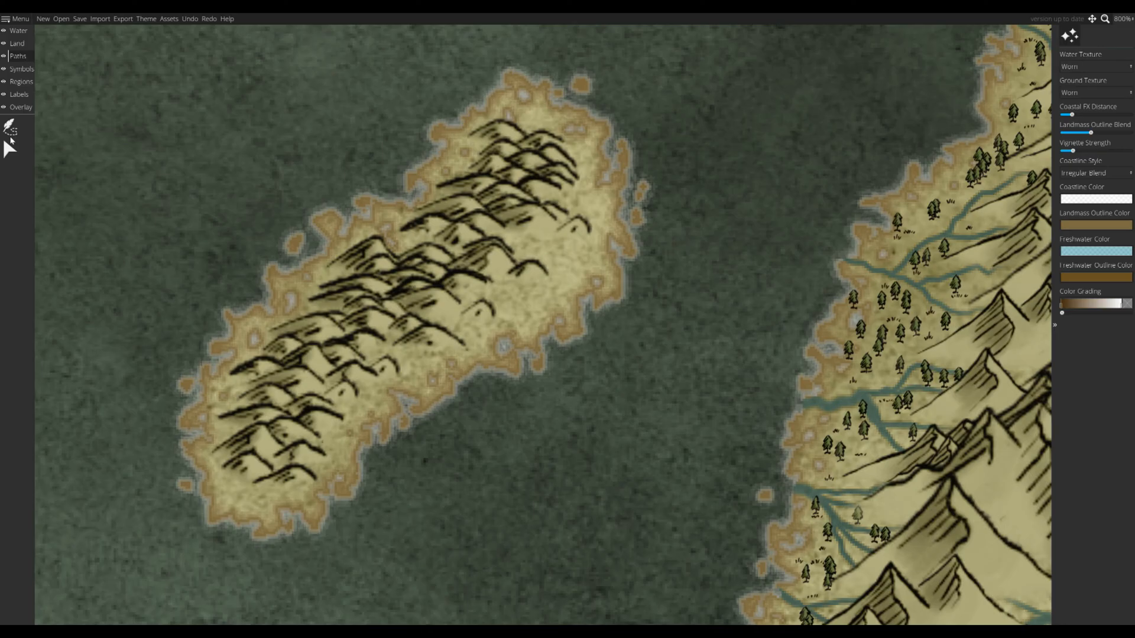
# - Scatter small trees at symbol scale 20 along the elongated island's southeastern side, with grass tufts around its coasts
pyautogui.click(21, 69)
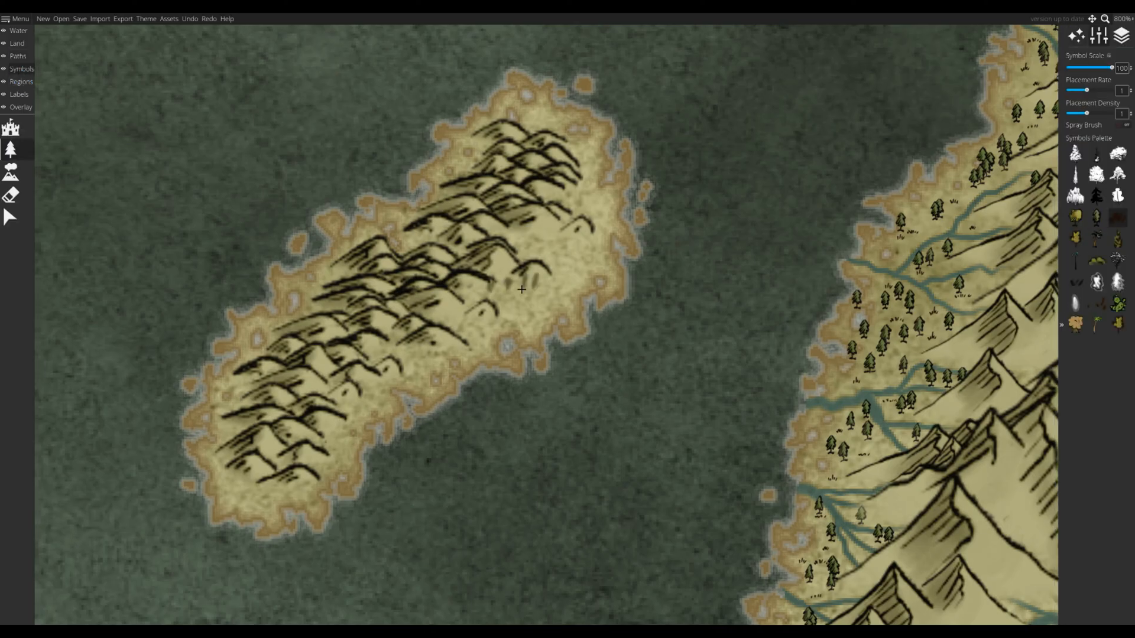
pyautogui.click(1096, 217)
pyautogui.scroll(-8, 667, 242)
pyautogui.moveTo(585, 267); pyautogui.dragTo(515, 247)
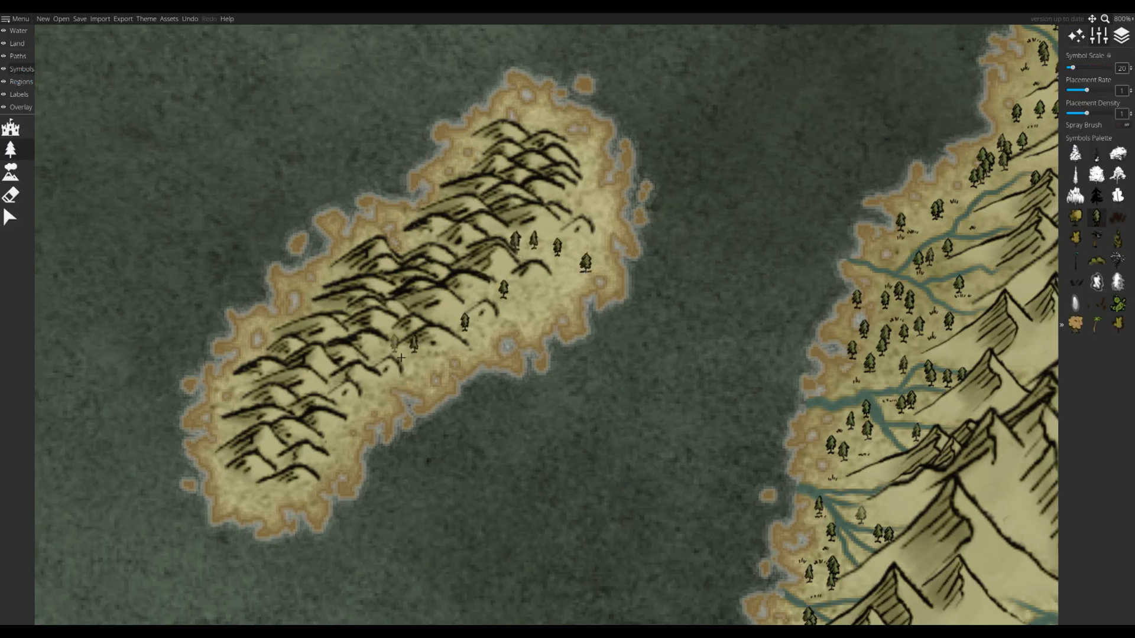
pyautogui.moveTo(539, 307); pyautogui.dragTo(428, 355)
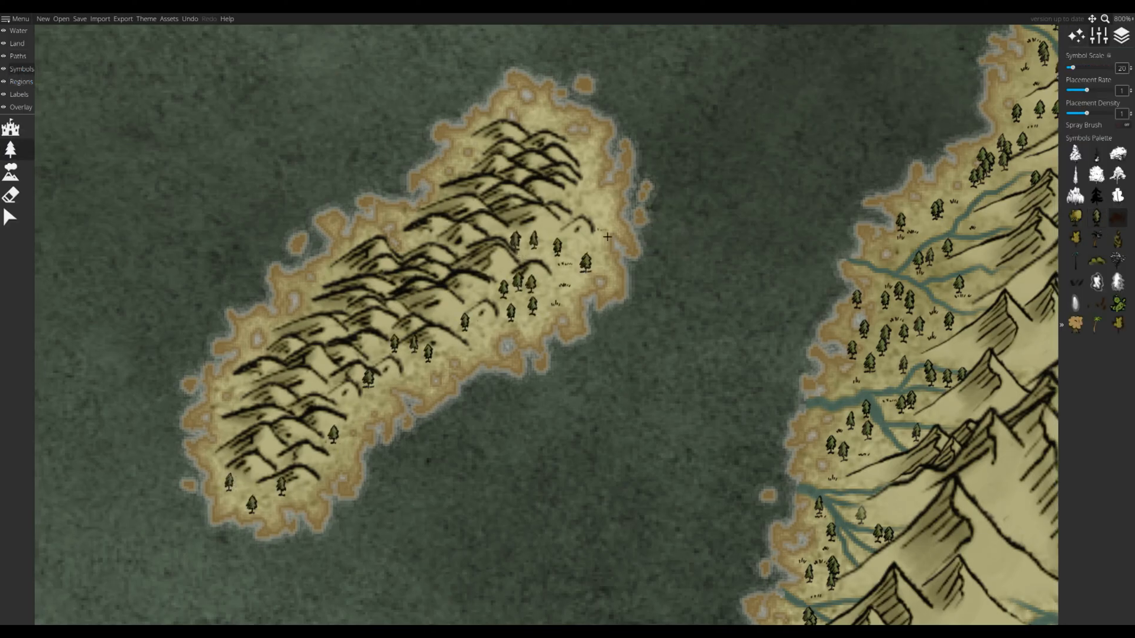
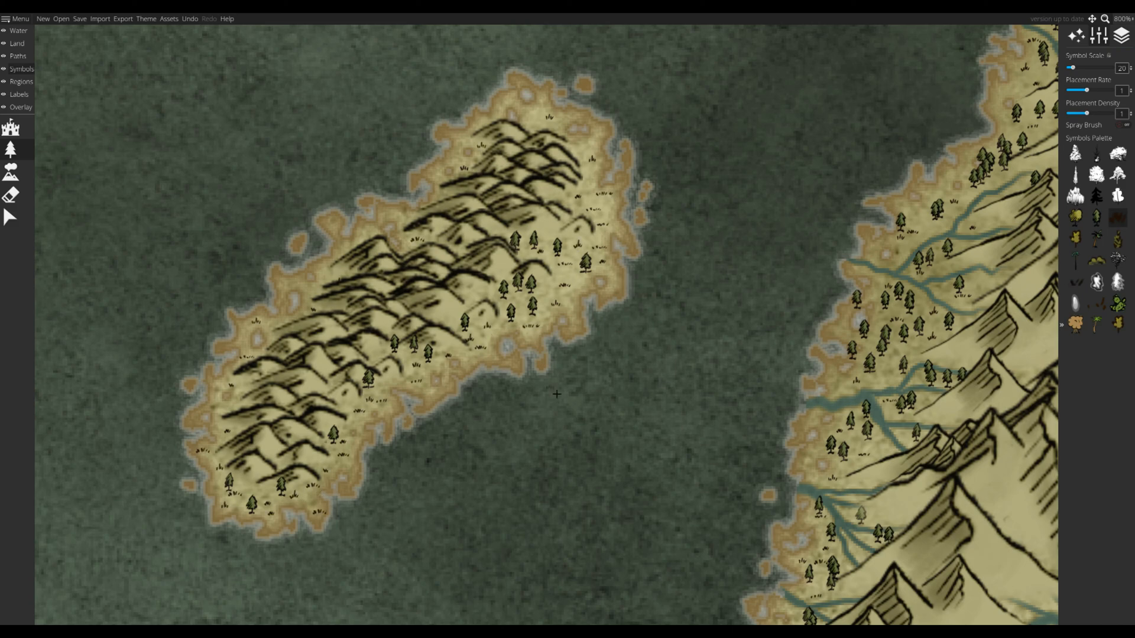
# - Place groups of hills in the southern and northern parts of the narrow island east of the mountainous island
pyautogui.scroll(-5, 556, 394)
pyautogui.scroll(-2, 633, 559)
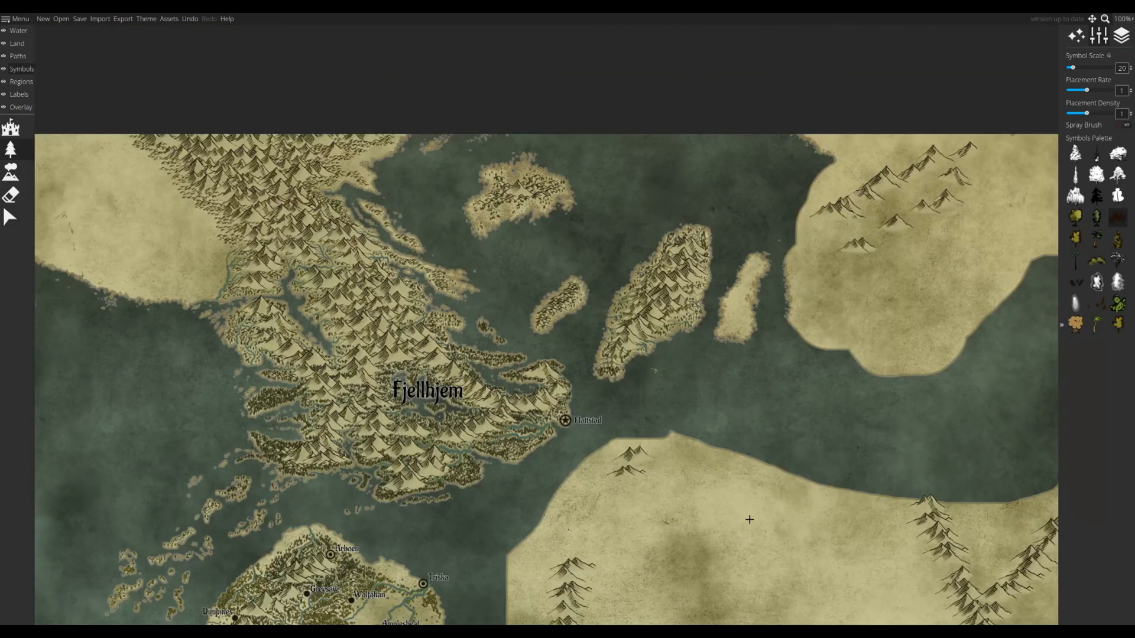
pyautogui.moveTo(538, 431); pyautogui.dragTo(792, 406)
pyautogui.moveTo(603, 367); pyautogui.dragTo(225, 357)
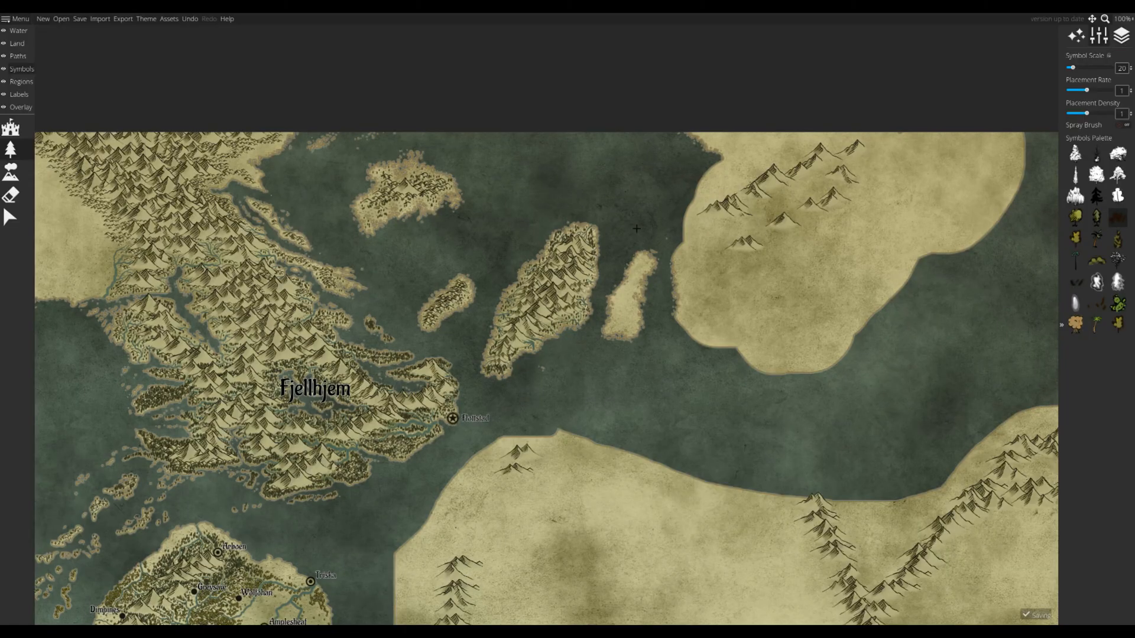
pyautogui.scroll(2, 667, 286)
pyautogui.click(11, 172)
pyautogui.moveTo(665, 400); pyautogui.dragTo(646, 408)
pyautogui.scroll(1, 638, 446)
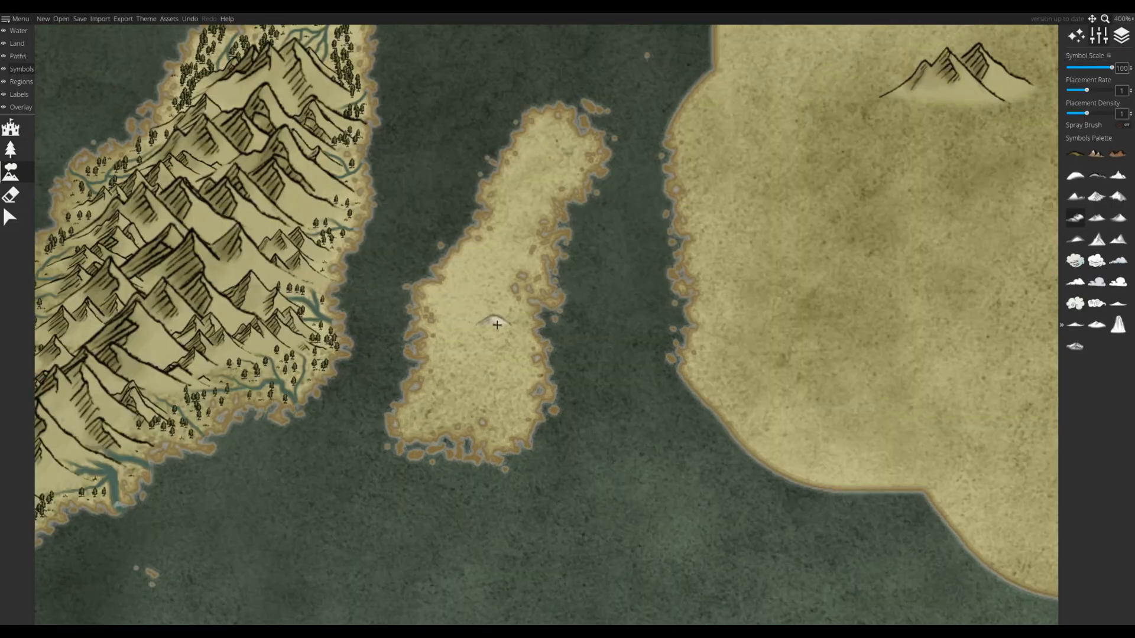
pyautogui.moveTo(497, 325); pyautogui.dragTo(496, 381)
pyautogui.moveTo(547, 155); pyautogui.dragTo(525, 191)
# - Draw a river from the narrow island's southern hills to its southwest coast, widening it toward the mouth
pyautogui.click(17, 30)
pyautogui.click(11, 149)
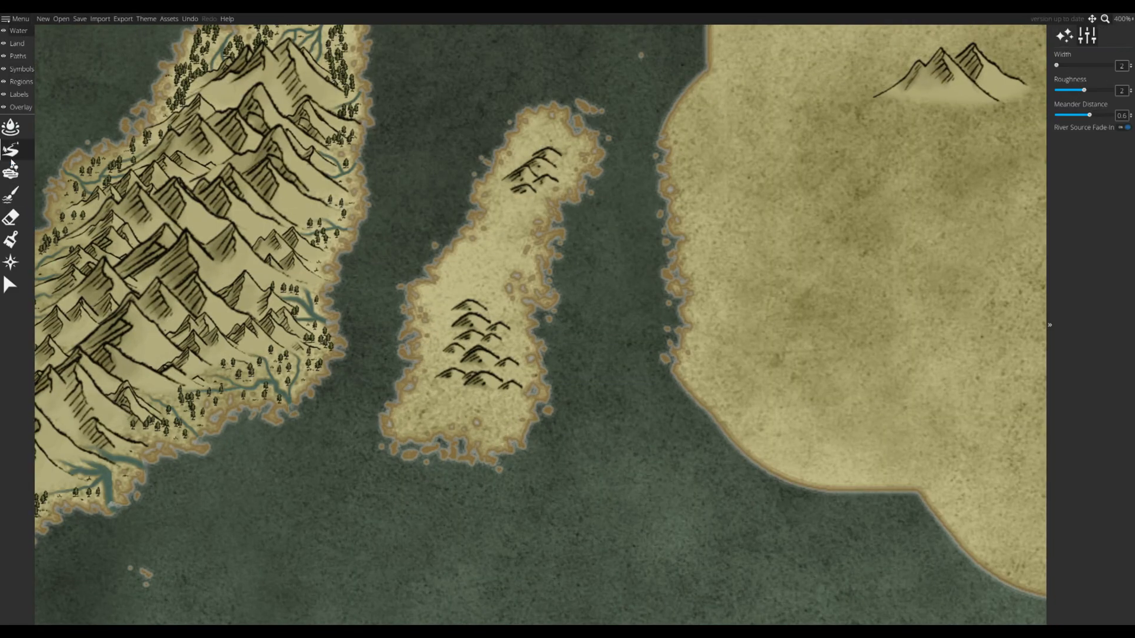
pyautogui.scroll(1, 550, 264)
pyautogui.hotkey('ctrl', 'z')
pyautogui.moveTo(555, 251); pyautogui.dragTo(530, 254)
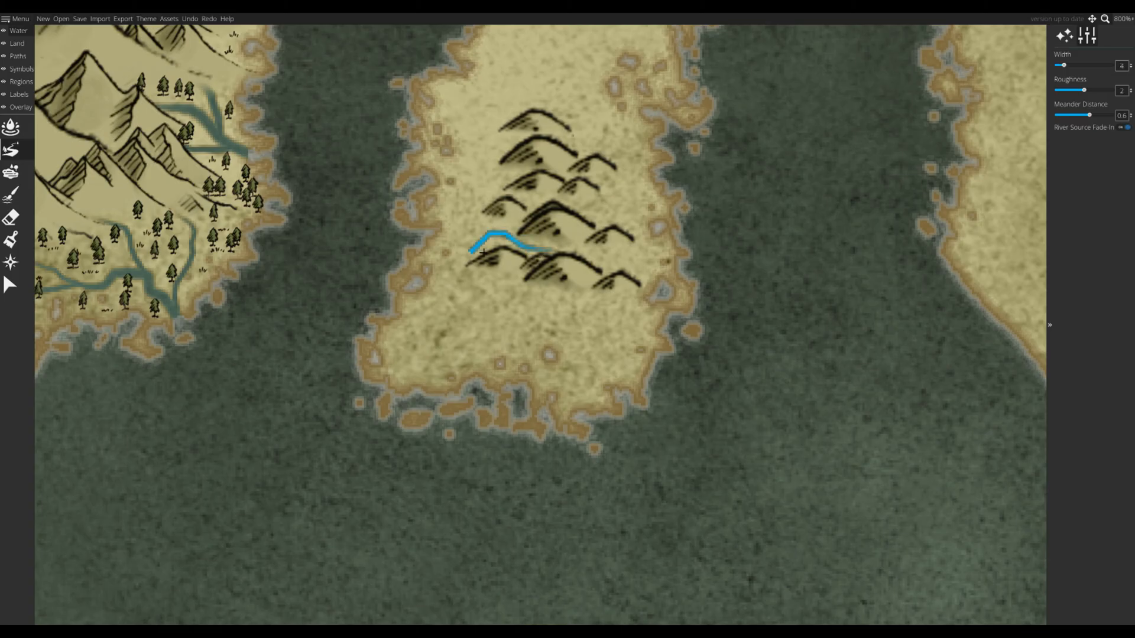
pyautogui.moveTo(460, 278); pyautogui.dragTo(494, 316)
pyautogui.moveTo(437, 369); pyautogui.dragTo(435, 366)
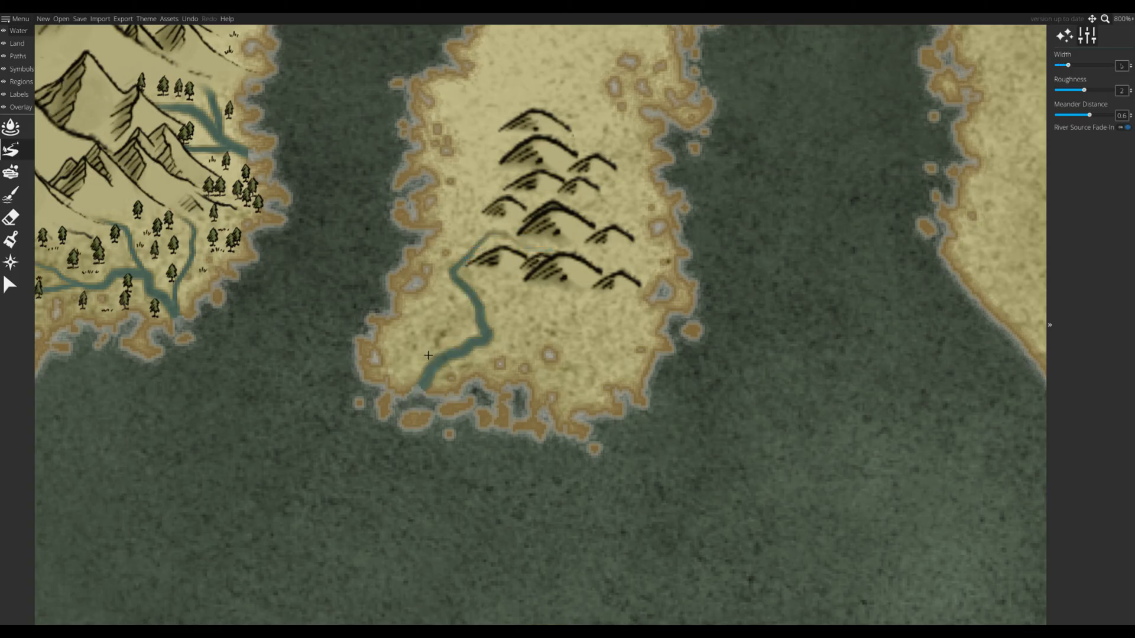
# - Add width 2 tributaries to the southwest river from the surrounding hills on its eastern and western sides
pyautogui.moveTo(587, 305); pyautogui.dragTo(481, 337)
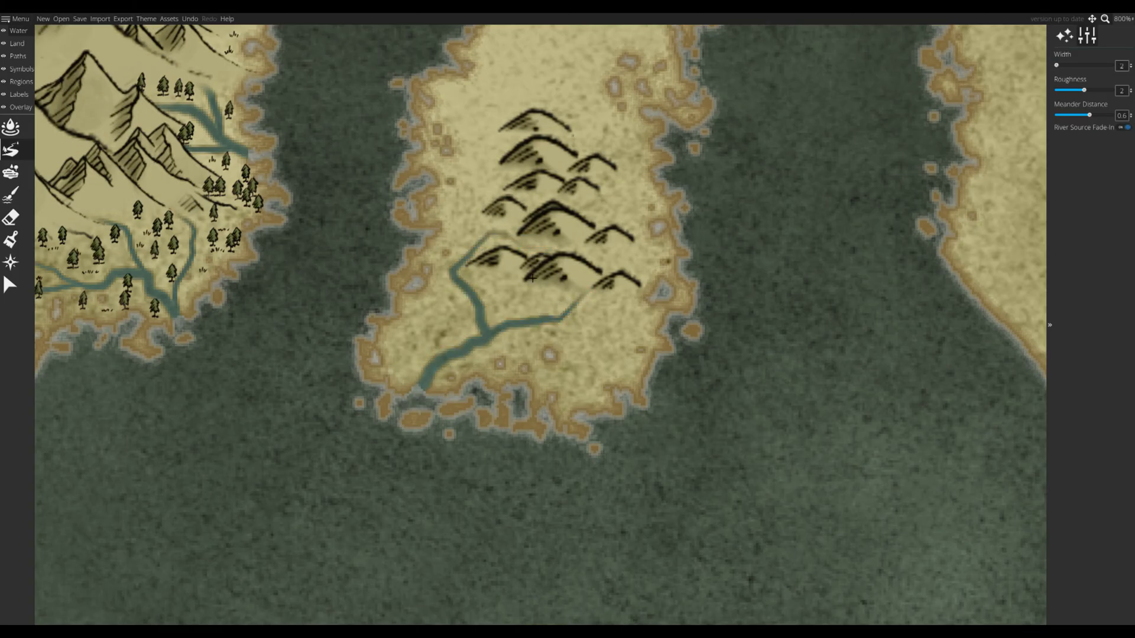
pyautogui.moveTo(552, 304); pyautogui.dragTo(531, 325)
pyautogui.moveTo(535, 201); pyautogui.dragTo(564, 255)
pyautogui.moveTo(554, 249)
pyautogui.mouseDown()
pyautogui.moveTo(504, 274)
pyautogui.moveTo(496, 318)
pyautogui.mouseUp()
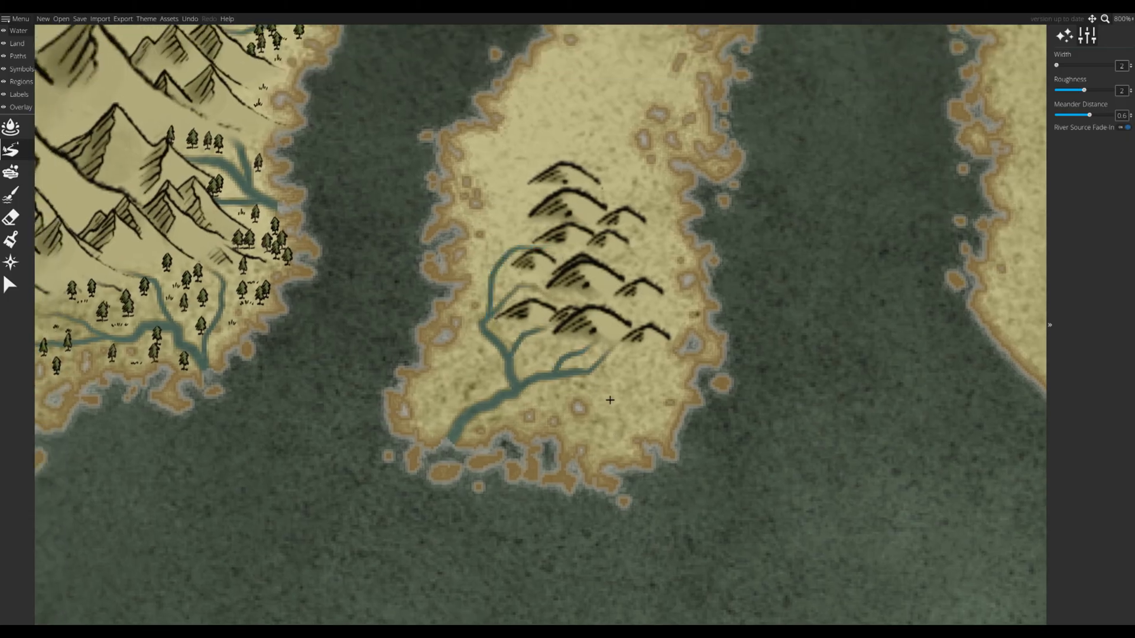
# - Draw small branching rivers of width 2 from the narrow island's southern hills to its east coast
pyautogui.moveTo(564, 361); pyautogui.dragTo(477, 409)
pyautogui.moveTo(510, 249); pyautogui.dragTo(535, 254)
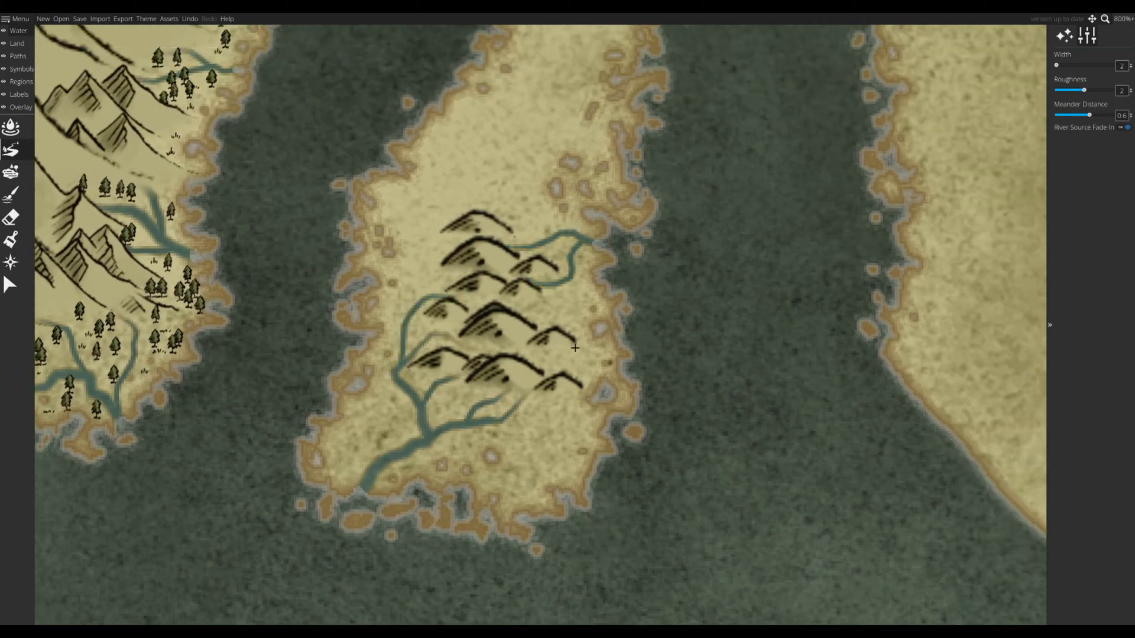
pyautogui.moveTo(525, 318); pyautogui.dragTo(567, 312)
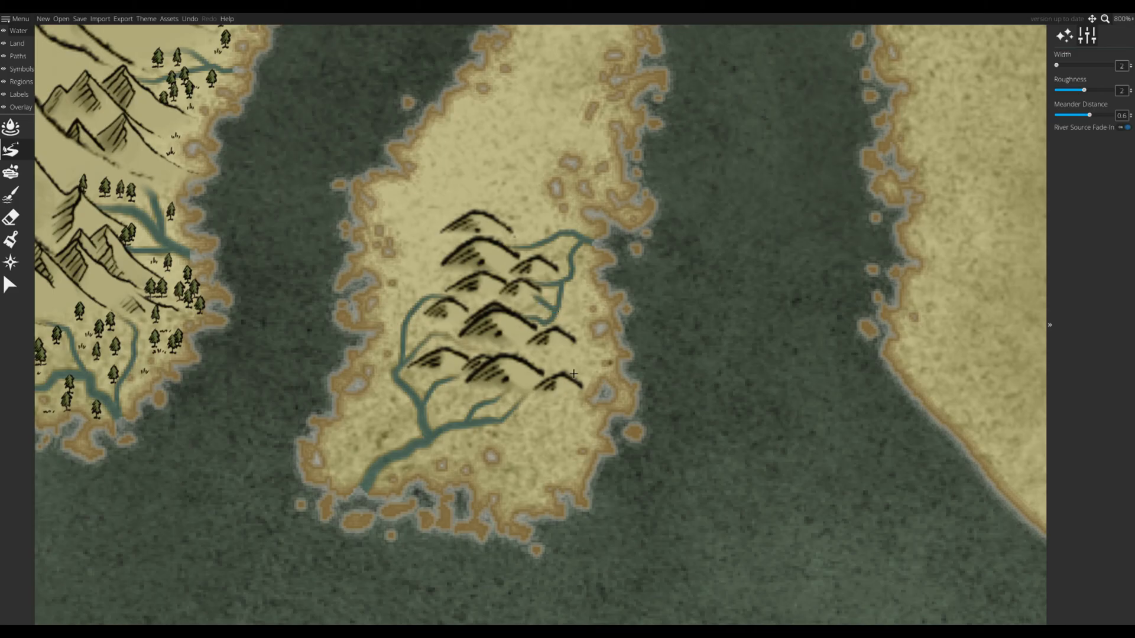
pyautogui.moveTo(537, 359)
pyautogui.mouseDown()
pyautogui.moveTo(563, 367)
pyautogui.moveTo(640, 341)
pyautogui.mouseUp()
pyautogui.moveTo(559, 471); pyautogui.dragTo(567, 475)
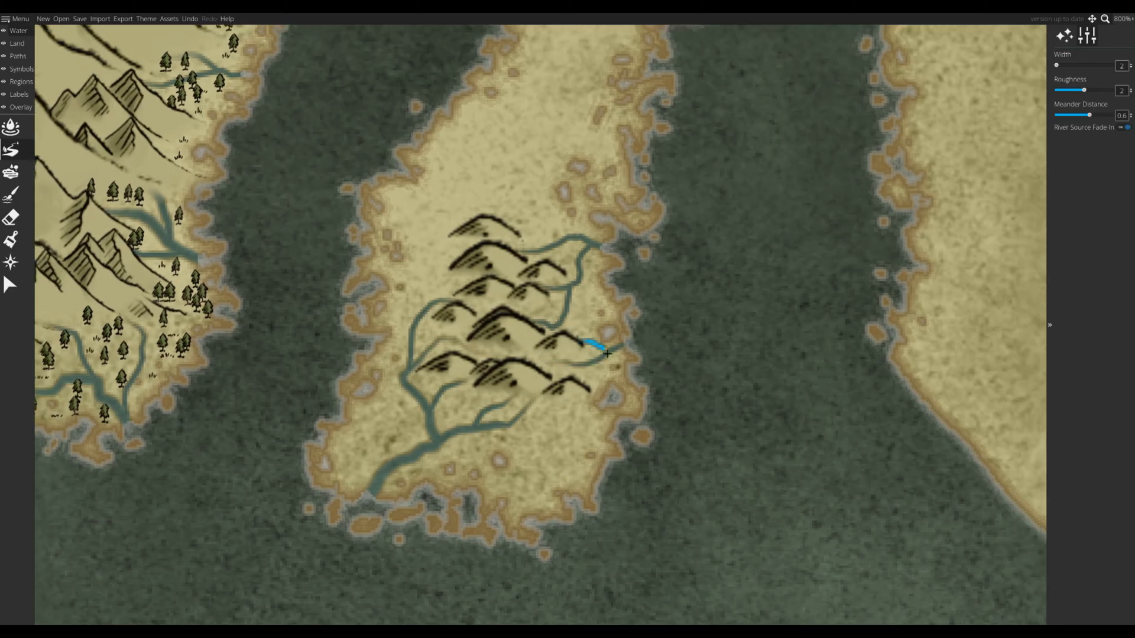
pyautogui.moveTo(575, 376); pyautogui.dragTo(608, 357)
# - Draw a widening river from the narrow island's northern hills to its middle west coast and place hills along both banks
pyautogui.moveTo(579, 187)
pyautogui.mouseDown()
pyautogui.moveTo(663, 370)
pyautogui.moveTo(628, 394)
pyautogui.mouseUp()
pyautogui.moveTo(614, 215)
pyautogui.mouseDown()
pyautogui.moveTo(622, 241)
pyautogui.moveTo(608, 311)
pyautogui.moveTo(583, 334)
pyautogui.moveTo(560, 402)
pyautogui.moveTo(457, 410)
pyautogui.moveTo(426, 390)
pyautogui.mouseUp()
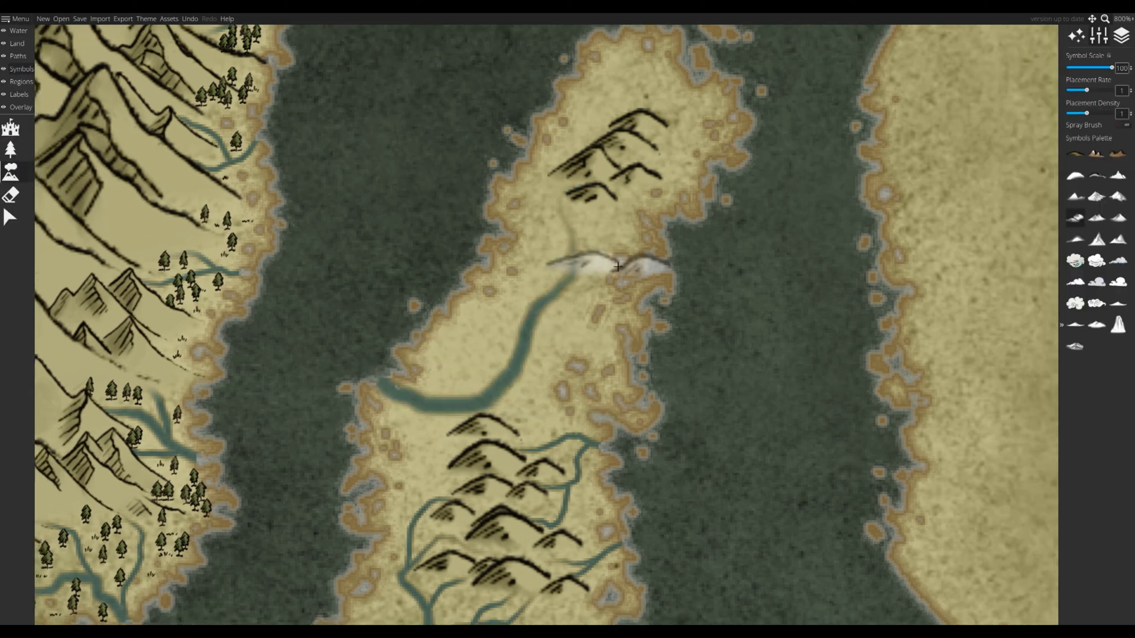
pyautogui.click(604, 230)
pyautogui.click(539, 252)
pyautogui.click(456, 357)
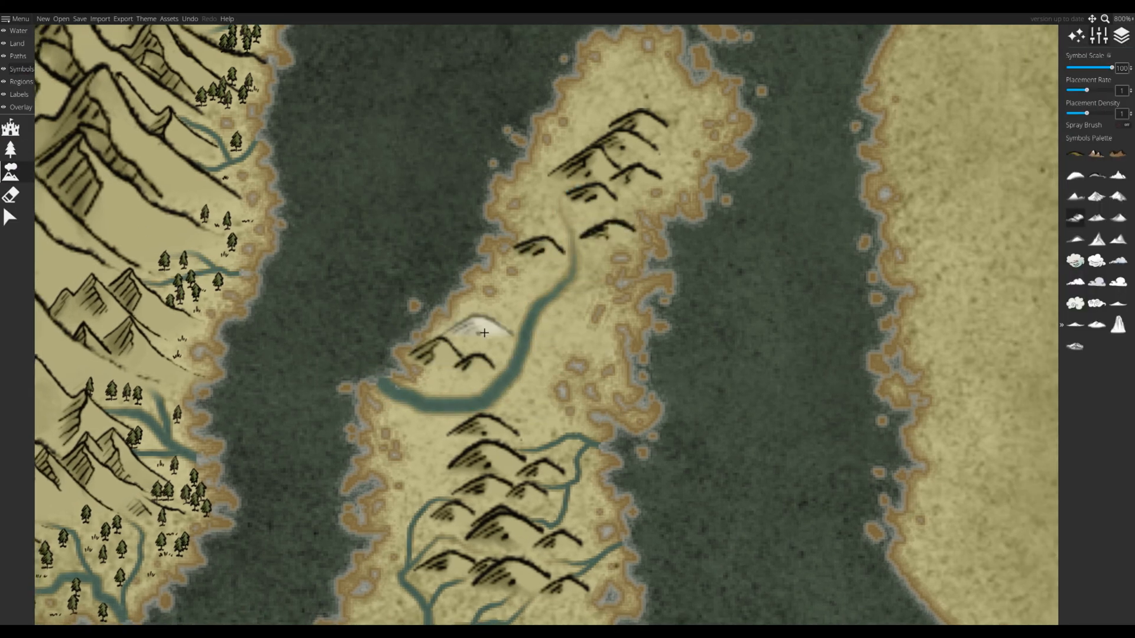
pyautogui.click(480, 332)
pyautogui.click(565, 337)
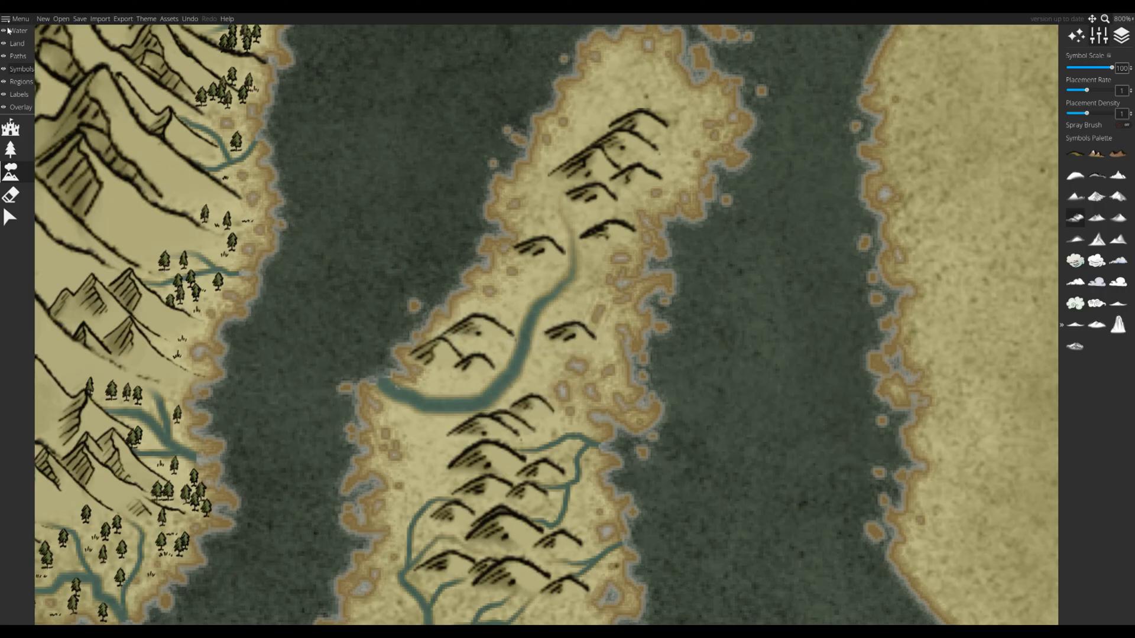
# - Draw width 2 tributaries into the narrow island's northern river from the hills at its source and along its eastern bank
pyautogui.click(19, 30)
pyautogui.click(10, 149)
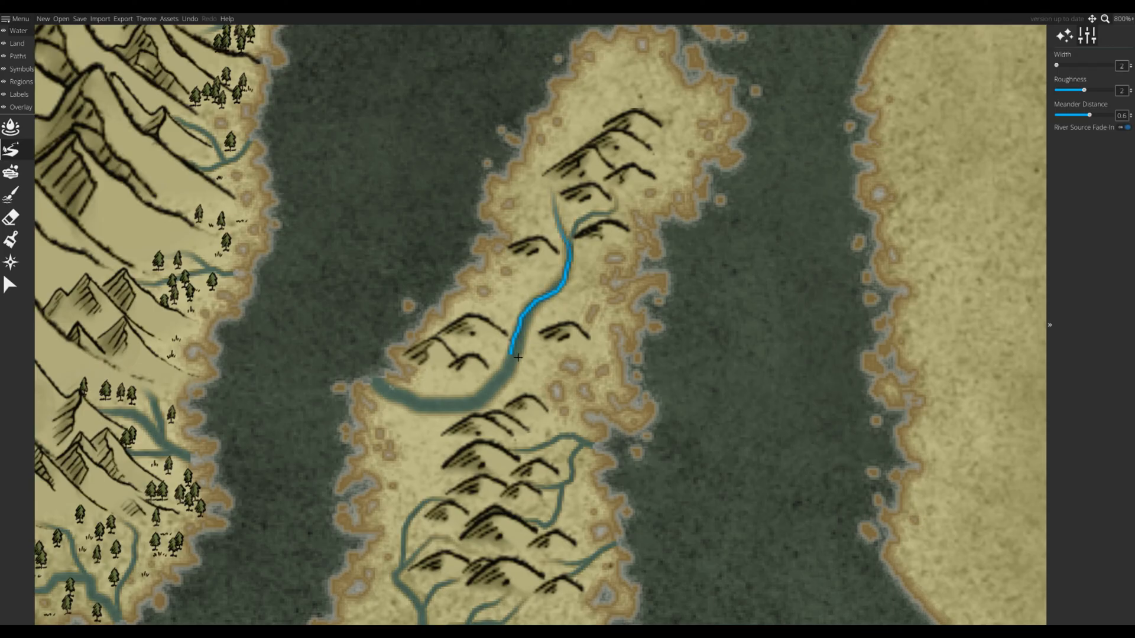
pyautogui.moveTo(518, 357); pyautogui.dragTo(514, 362)
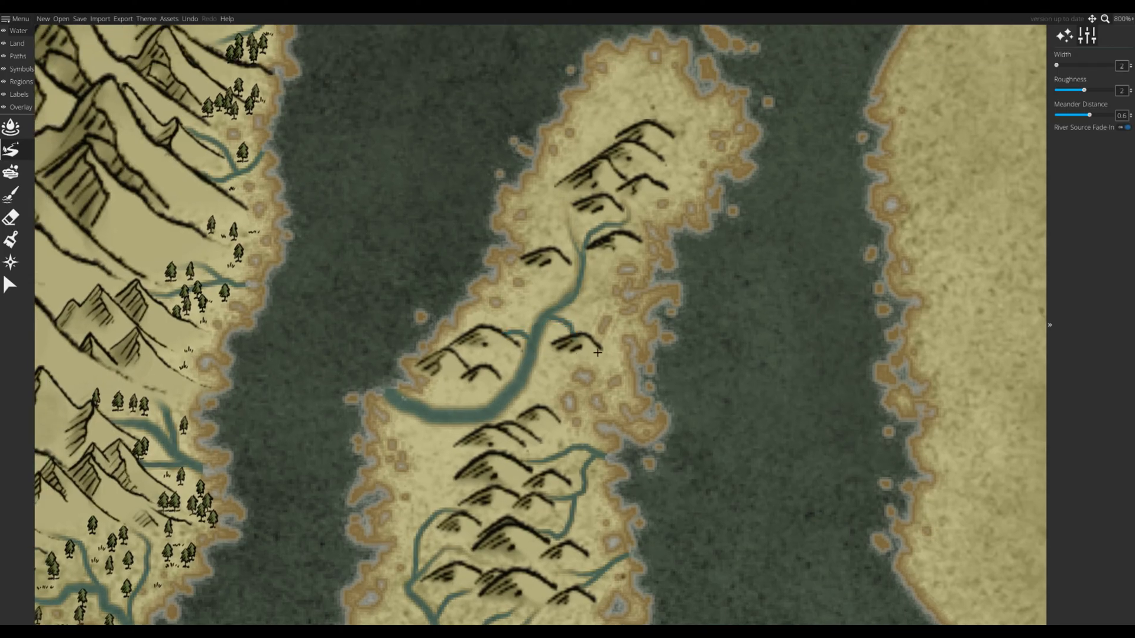
pyautogui.moveTo(575, 328); pyautogui.dragTo(572, 326)
pyautogui.moveTo(575, 328)
pyautogui.mouseDown()
pyautogui.moveTo(657, 285)
pyautogui.moveTo(661, 302)
pyautogui.mouseUp()
pyautogui.moveTo(593, 391); pyautogui.dragTo(601, 401)
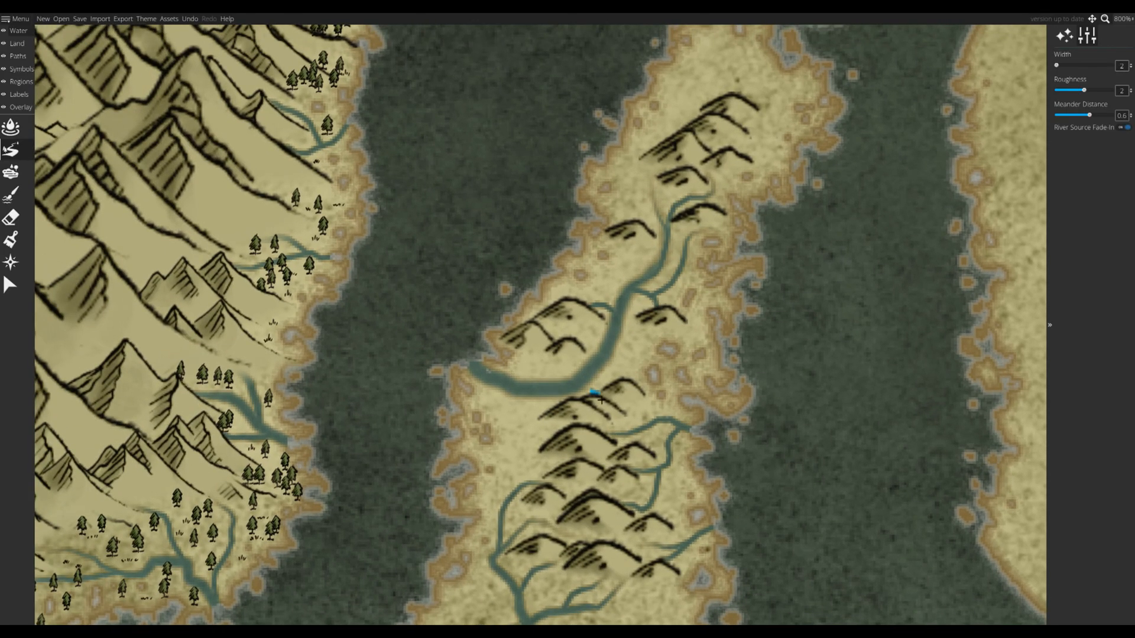
# - Add small width 2 tributaries to the northern river's lower course from the hills south and west of it
pyautogui.moveTo(536, 441); pyautogui.dragTo(513, 414)
pyautogui.moveTo(647, 408); pyautogui.dragTo(620, 415)
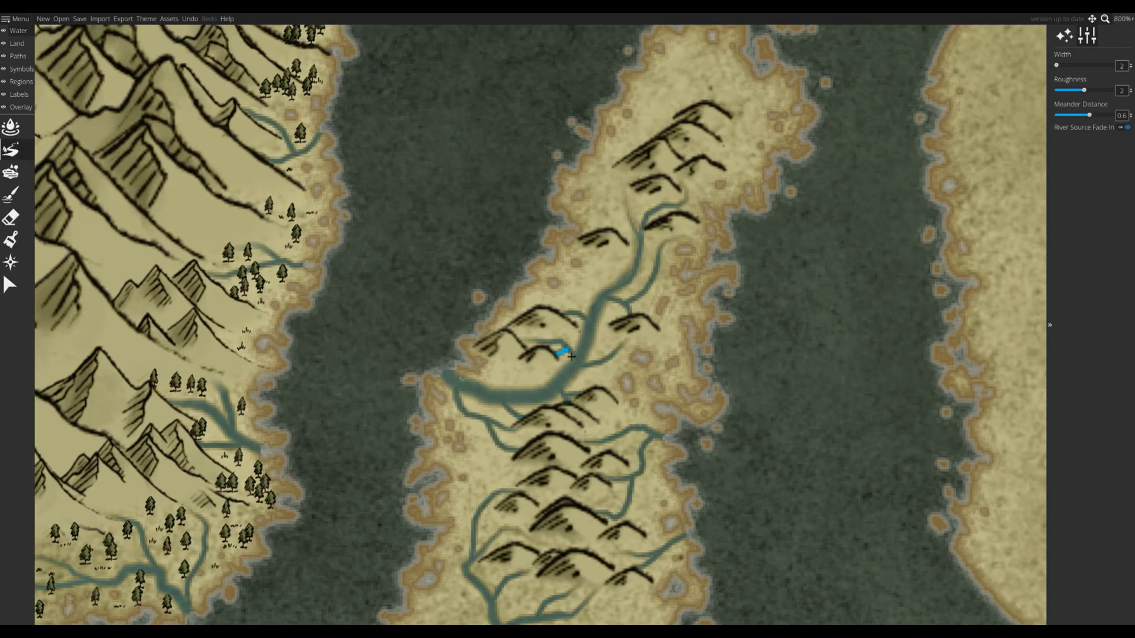
pyautogui.moveTo(530, 360); pyautogui.dragTo(498, 390)
pyautogui.moveTo(502, 387)
pyautogui.mouseDown()
pyautogui.moveTo(511, 410)
pyautogui.moveTo(653, 365)
pyautogui.mouseUp()
pyautogui.moveTo(650, 342)
pyautogui.mouseDown()
pyautogui.moveTo(666, 362)
pyautogui.moveTo(496, 505)
pyautogui.mouseUp()
pyautogui.moveTo(555, 350); pyautogui.dragTo(577, 393)
pyautogui.moveTo(577, 393); pyautogui.dragTo(553, 380)
# - Paint a dense forest of scale 20 tree symbols over the lowland east of the narrow island's southern river
pyautogui.scroll(-7, 565, 272)
pyautogui.click(22, 69)
pyautogui.click(10, 149)
pyautogui.scroll(7, 507, 440)
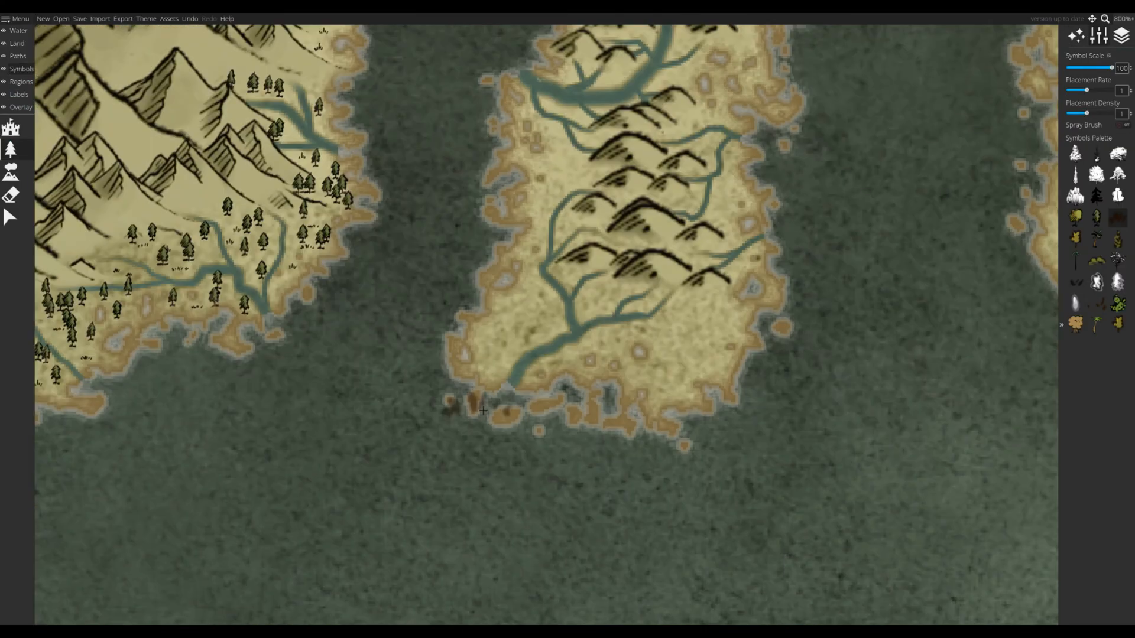
pyautogui.click(1097, 217)
pyautogui.scroll(-6, 876, 346)
pyautogui.moveTo(702, 305)
pyautogui.mouseDown()
pyautogui.moveTo(679, 328)
pyautogui.moveTo(604, 347)
pyautogui.moveTo(662, 384)
pyautogui.moveTo(733, 334)
pyautogui.mouseUp()
pyautogui.moveTo(643, 294); pyautogui.dragTo(619, 306)
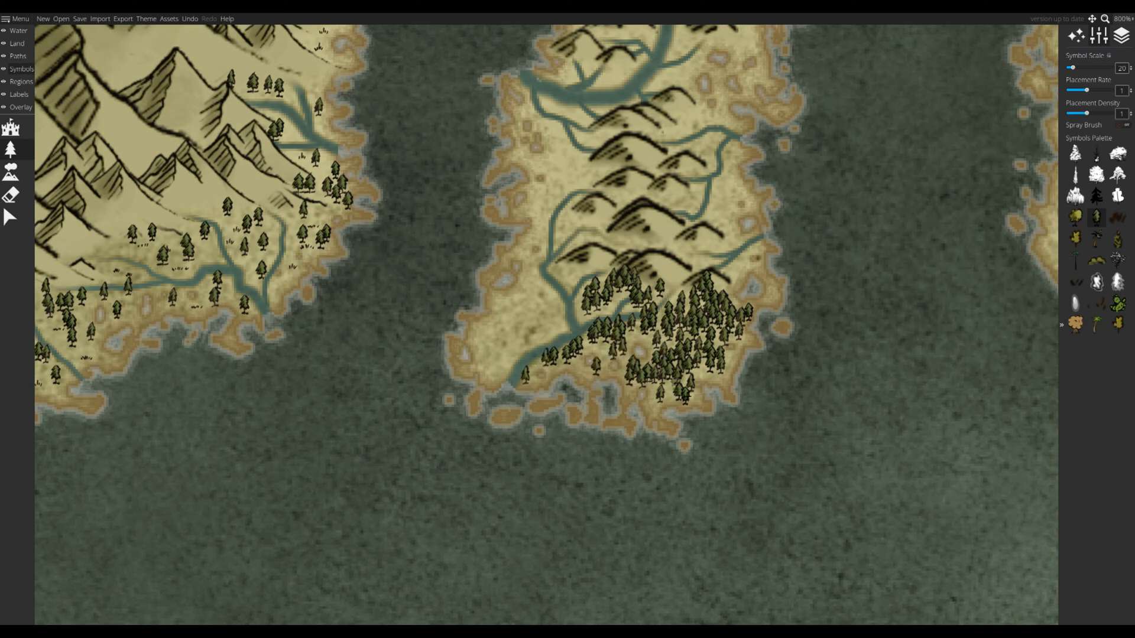
# - Fill the narrow island's southwest corner, west of the southern river, with trees
pyautogui.moveTo(558, 336)
pyautogui.mouseDown()
pyautogui.moveTo(493, 361)
pyautogui.moveTo(555, 310)
pyautogui.moveTo(545, 344)
pyautogui.moveTo(500, 382)
pyautogui.mouseUp()
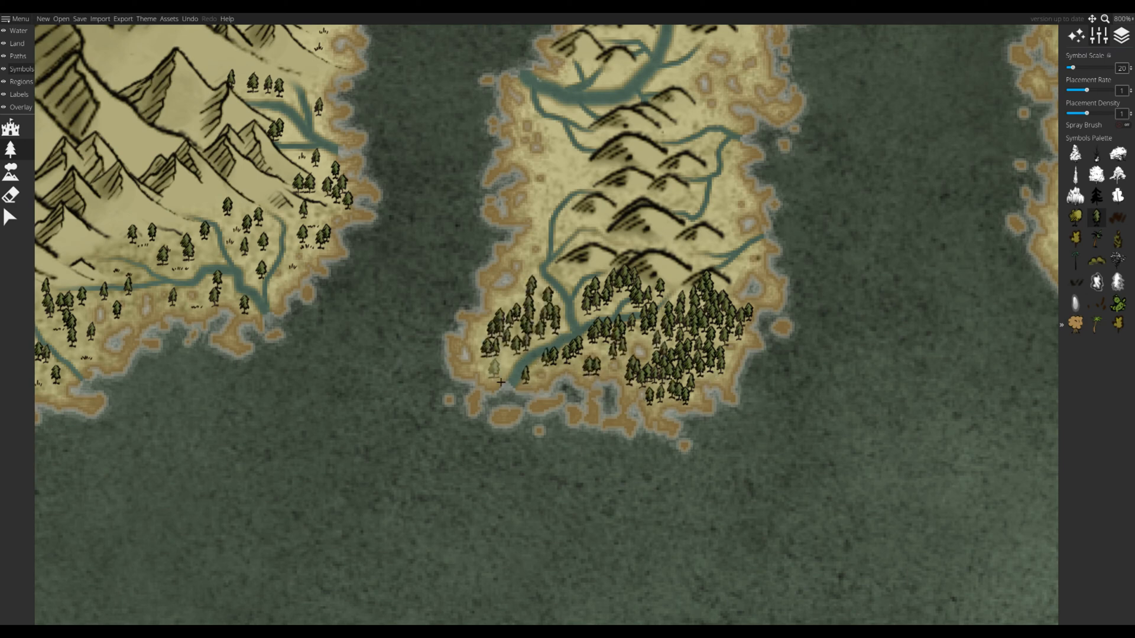
pyautogui.moveTo(490, 339); pyautogui.dragTo(476, 364)
pyautogui.moveTo(476, 364); pyautogui.dragTo(450, 399)
pyautogui.moveTo(529, 304); pyautogui.dragTo(552, 326)
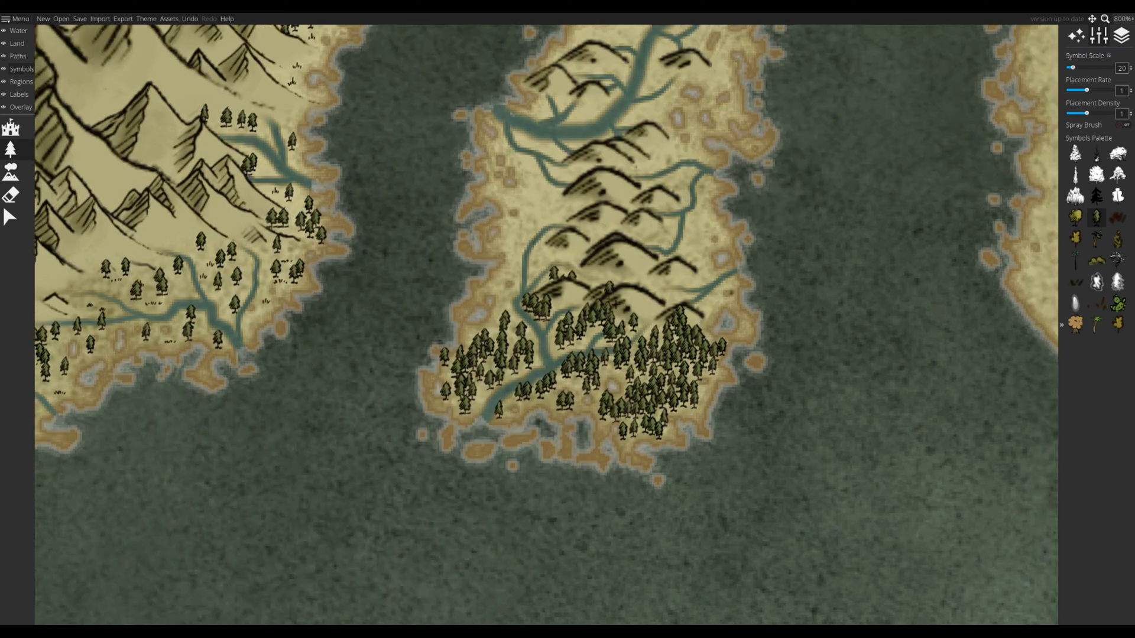
# - Scatter trees among the narrow island's southern hills and along its west and east coasts up to the northern river
pyautogui.moveTo(615, 305); pyautogui.dragTo(652, 327)
pyautogui.moveTo(686, 263)
pyautogui.mouseDown()
pyautogui.moveTo(707, 245)
pyautogui.moveTo(590, 238)
pyautogui.mouseUp()
pyautogui.moveTo(492, 298); pyautogui.dragTo(466, 347)
pyautogui.moveTo(489, 294)
pyautogui.mouseDown()
pyautogui.moveTo(515, 237)
pyautogui.moveTo(481, 202)
pyautogui.moveTo(498, 252)
pyautogui.moveTo(494, 323)
pyautogui.mouseUp()
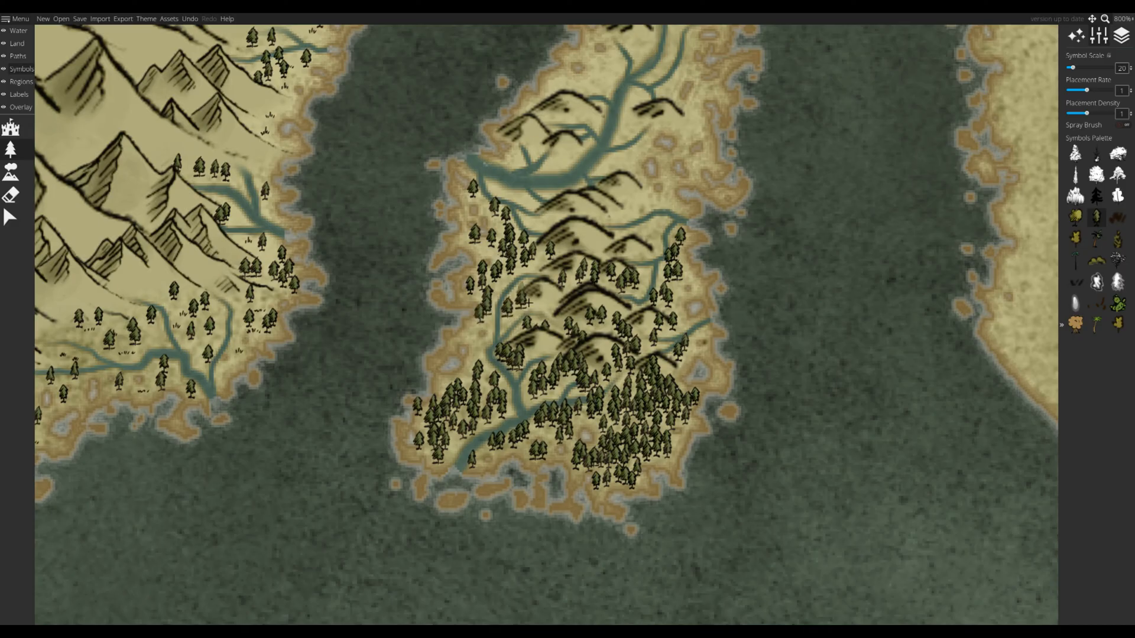
pyautogui.hotkey('ctrl', 'z')
pyautogui.moveTo(674, 303)
pyautogui.mouseDown()
pyautogui.moveTo(706, 364)
pyautogui.moveTo(679, 378)
pyautogui.mouseUp()
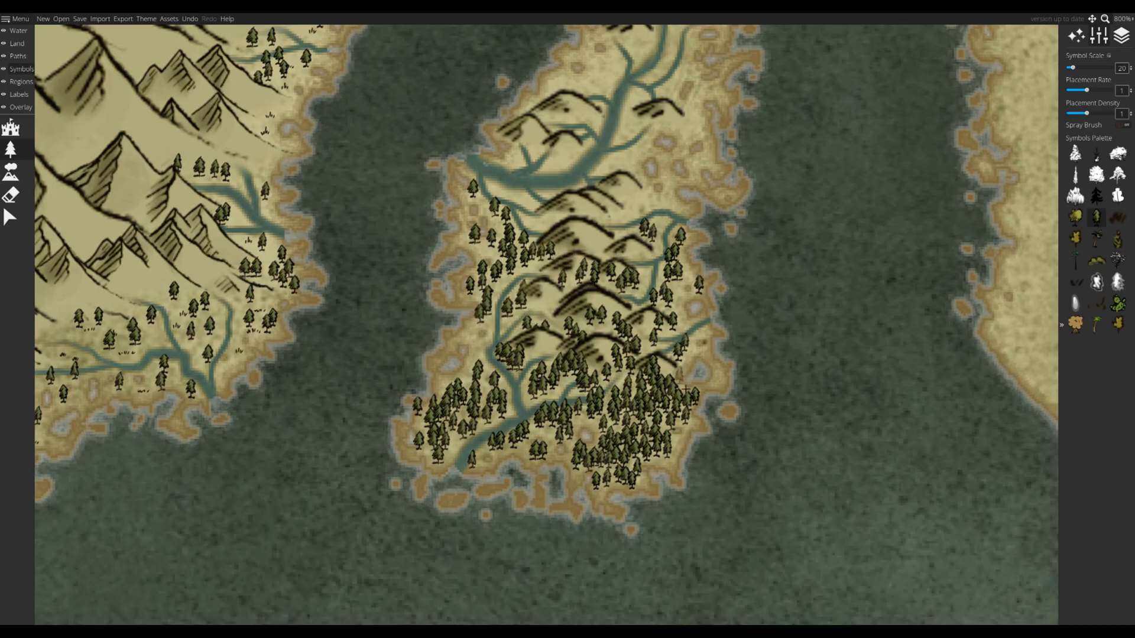
pyautogui.moveTo(601, 270); pyautogui.dragTo(560, 334)
pyautogui.moveTo(495, 283); pyautogui.dragTo(512, 299)
pyautogui.moveTo(593, 272); pyautogui.dragTo(609, 276)
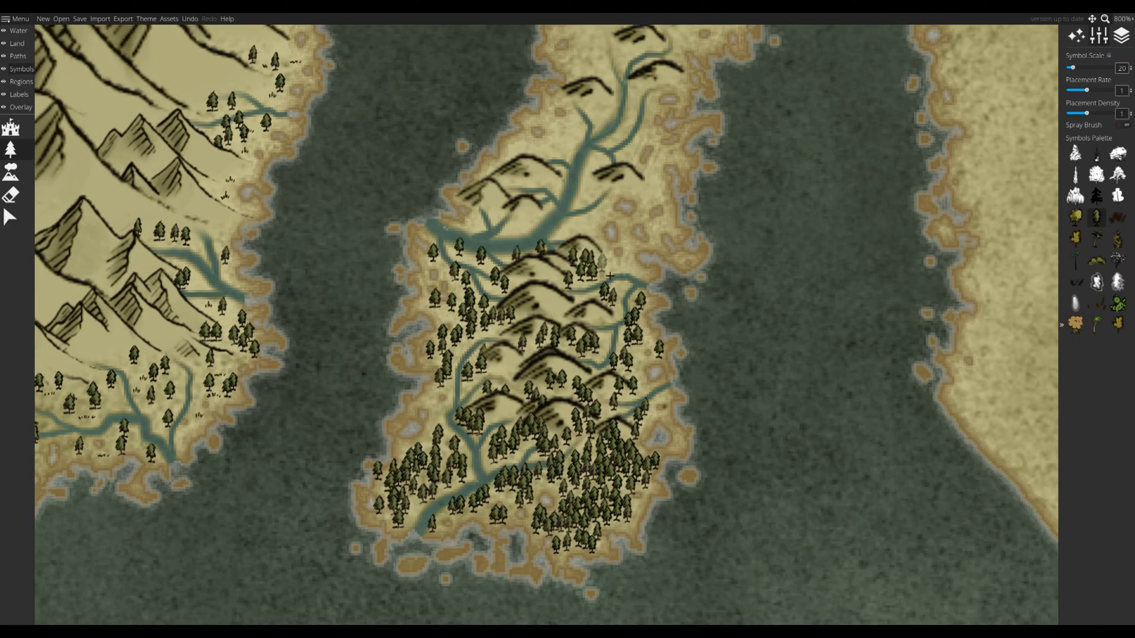
# - Place sparse trees along both banks of the northern river and around the hills beside it
pyautogui.moveTo(527, 201); pyautogui.dragTo(422, 336)
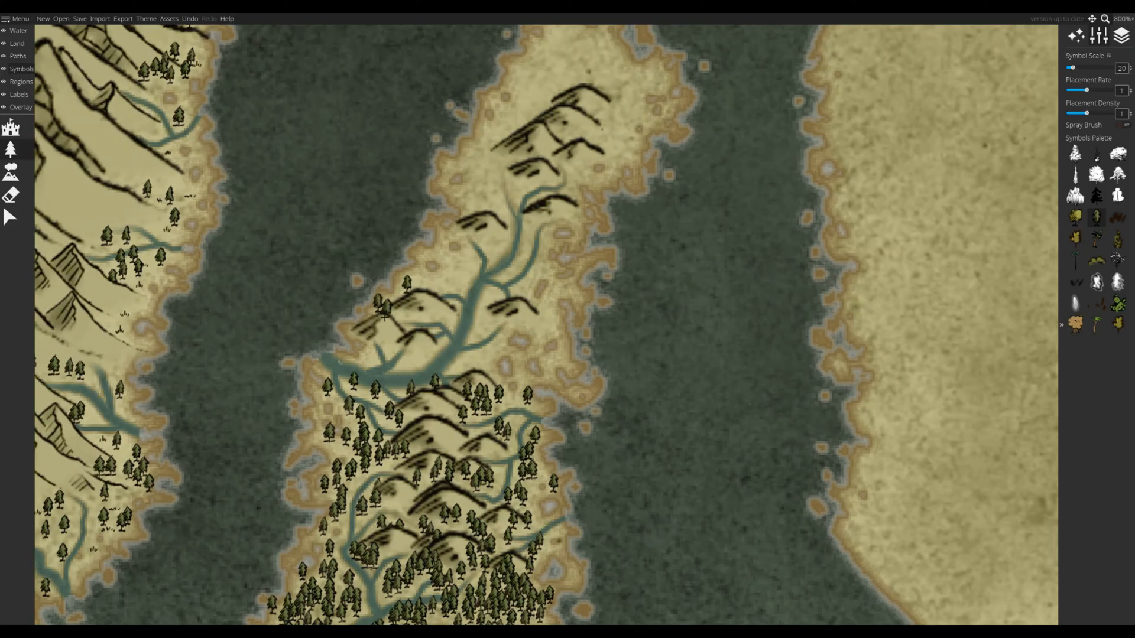
pyautogui.moveTo(460, 288)
pyautogui.mouseDown()
pyautogui.moveTo(495, 253)
pyautogui.moveTo(515, 284)
pyautogui.mouseUp()
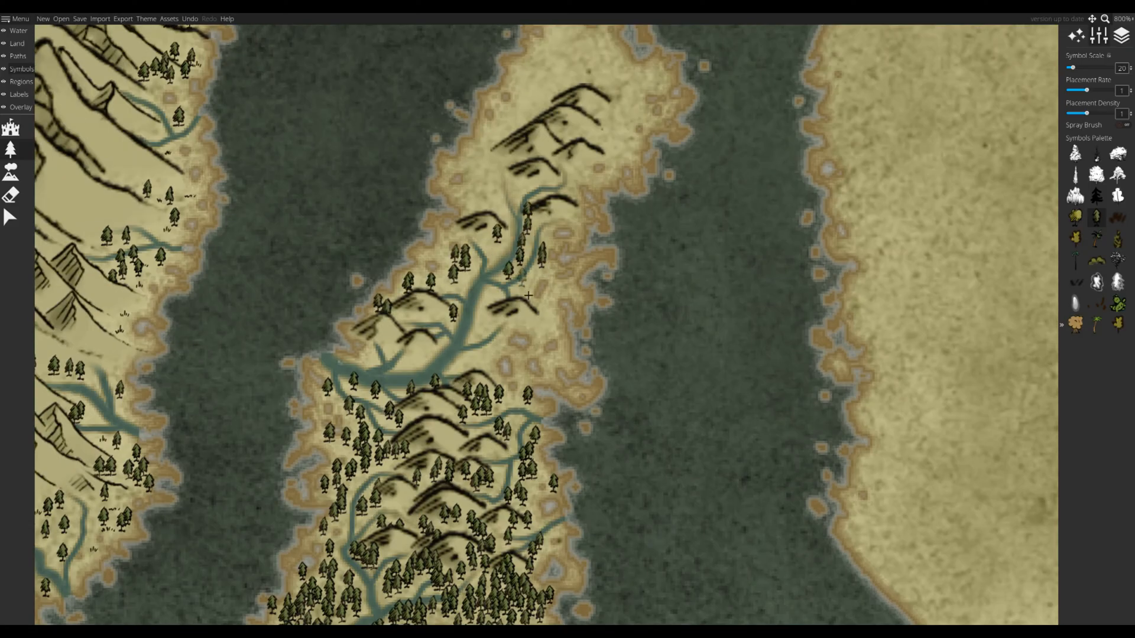
pyautogui.moveTo(500, 330)
pyautogui.mouseDown()
pyautogui.moveTo(490, 357)
pyautogui.moveTo(514, 381)
pyautogui.mouseUp()
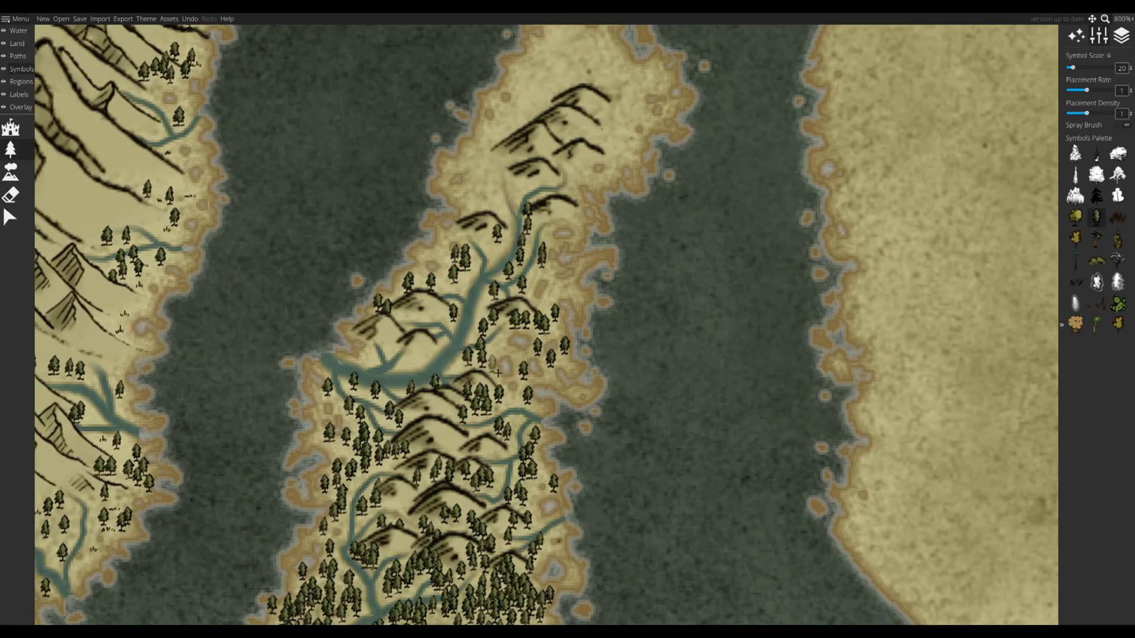
pyautogui.moveTo(581, 300); pyautogui.dragTo(569, 290)
pyautogui.moveTo(558, 275); pyautogui.dragTo(491, 355)
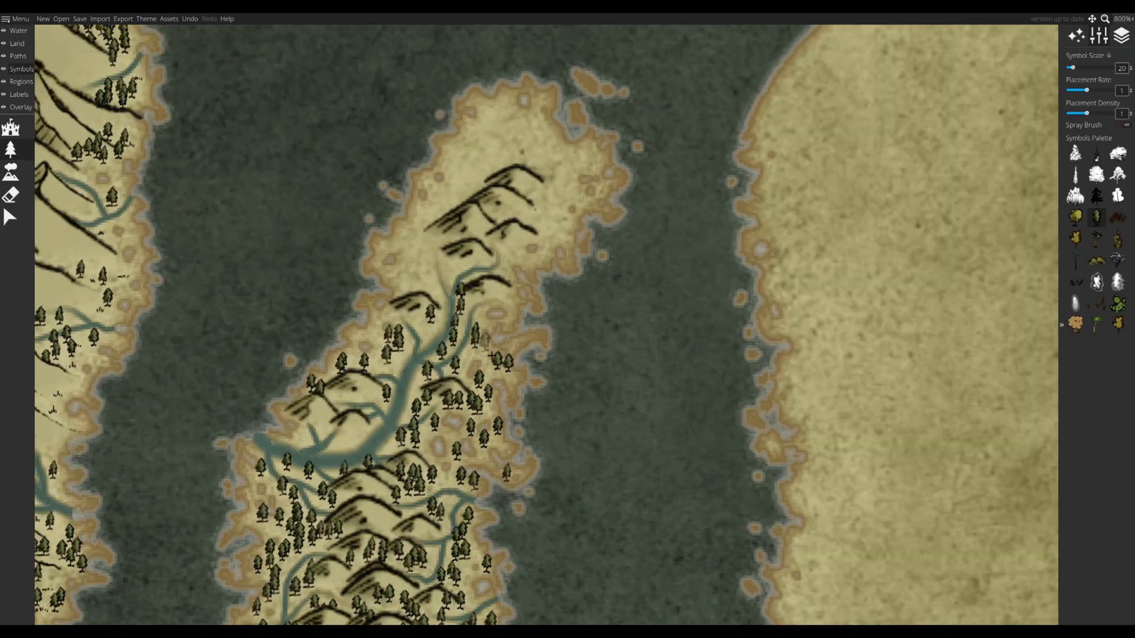
# - Place scattered trees around the narrow island's northernmost hills and add grass tufts in the gaps along the island
pyautogui.moveTo(519, 256)
pyautogui.mouseDown()
pyautogui.moveTo(520, 135)
pyautogui.moveTo(475, 195)
pyautogui.mouseUp()
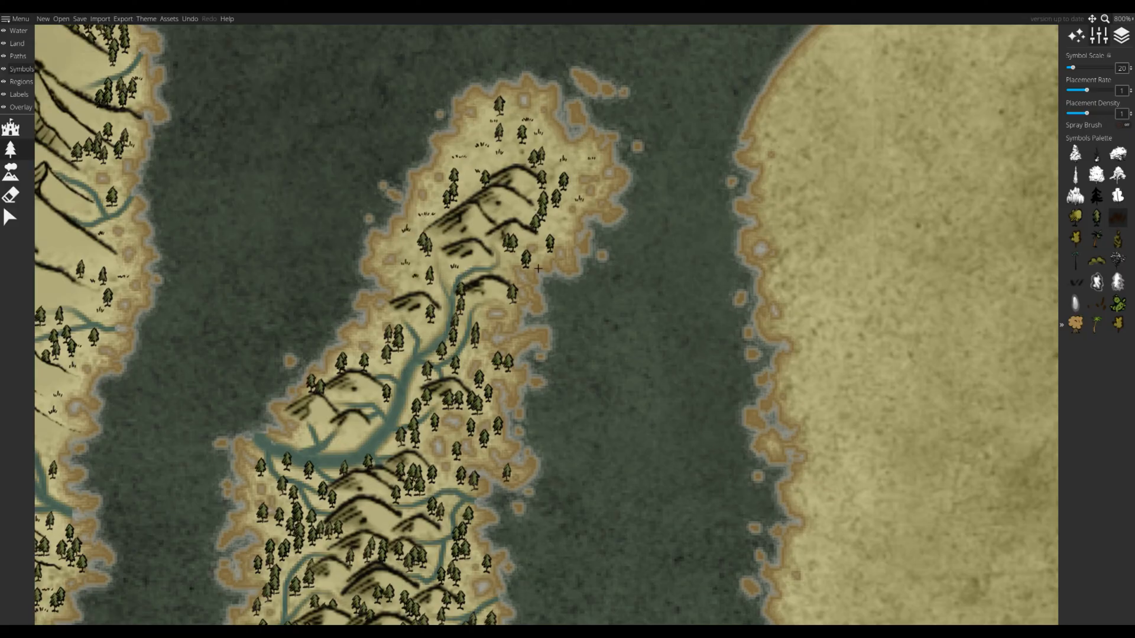
pyautogui.moveTo(438, 441); pyautogui.dragTo(473, 344)
pyautogui.moveTo(555, 498); pyautogui.dragTo(572, 360)
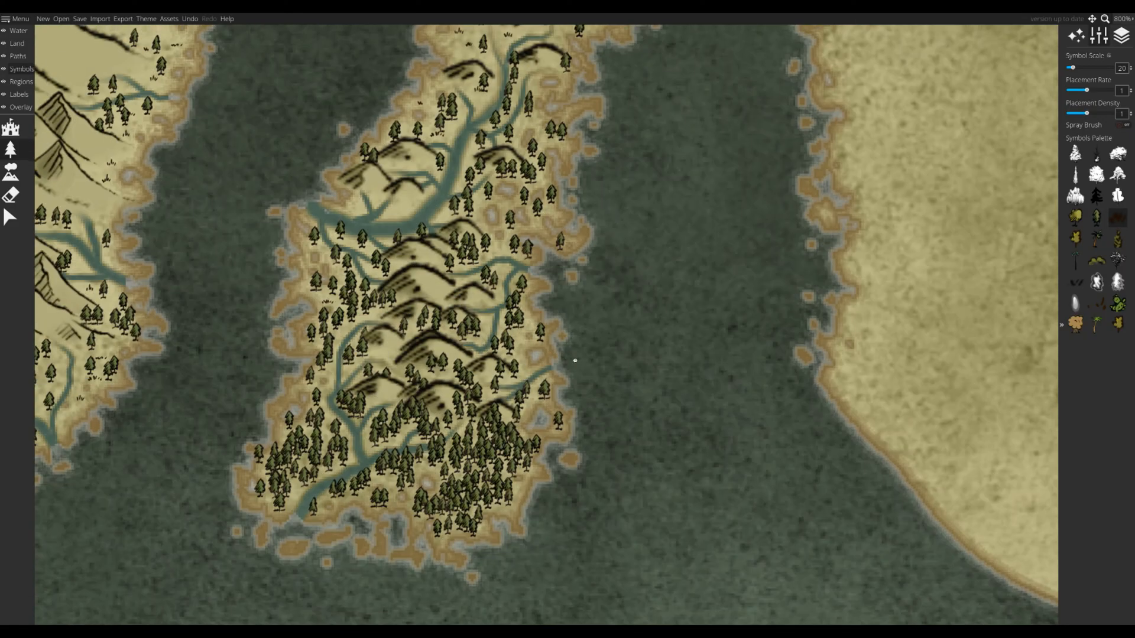
pyautogui.click(521, 342)
# - Move the Flottstad city symbol and its label slightly west so the symbol sits by the river mouth
pyautogui.moveTo(295, 490); pyautogui.dragTo(735, 377)
pyautogui.scroll(-8, 464, 437)
pyautogui.press('Escape')
pyautogui.moveTo(573, 480); pyautogui.dragTo(760, 425)
pyautogui.scroll(-2, 760, 425)
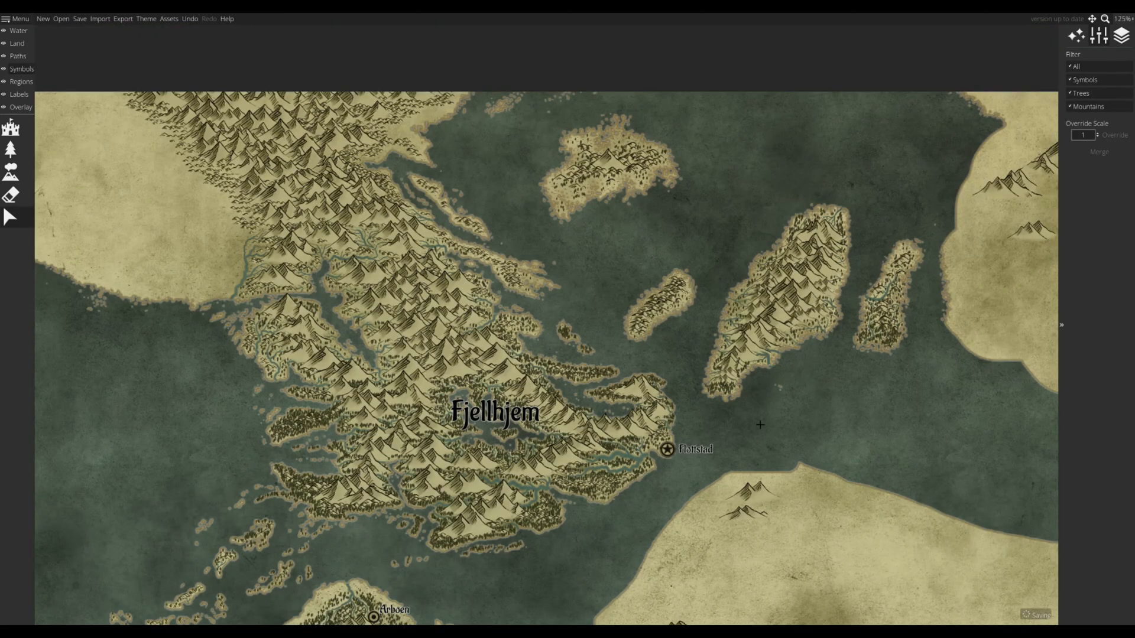
pyautogui.scroll(6, 755, 419)
pyautogui.moveTo(754, 418); pyautogui.dragTo(813, 314)
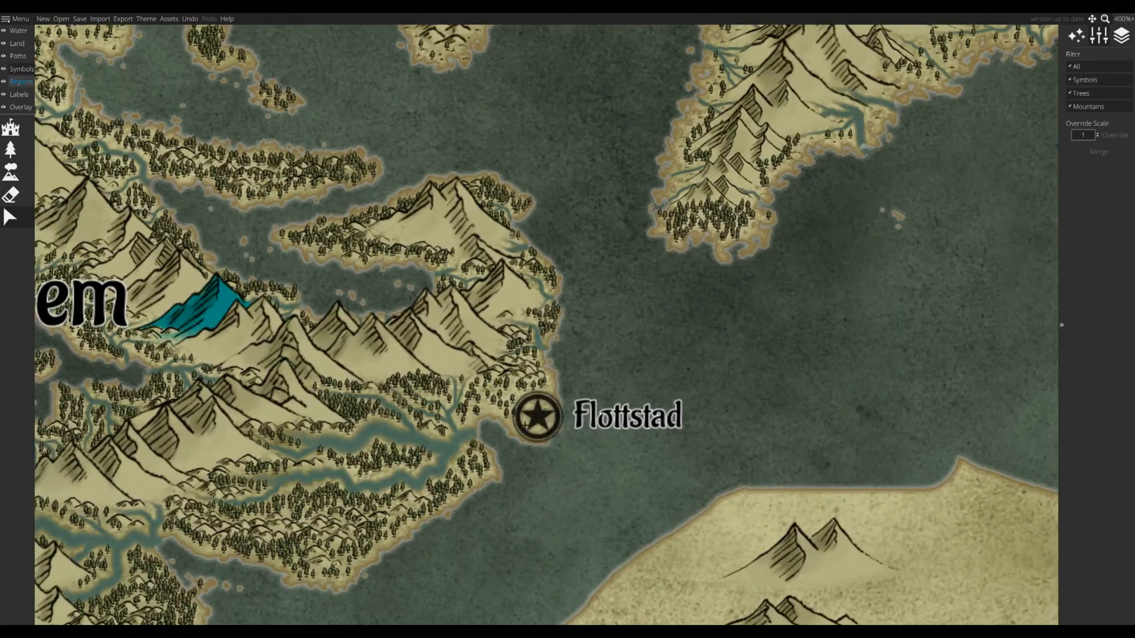
pyautogui.moveTo(537, 415); pyautogui.dragTo(479, 417)
pyautogui.click(17, 95)
pyautogui.click(10, 149)
pyautogui.moveTo(629, 416); pyautogui.dragTo(564, 417)
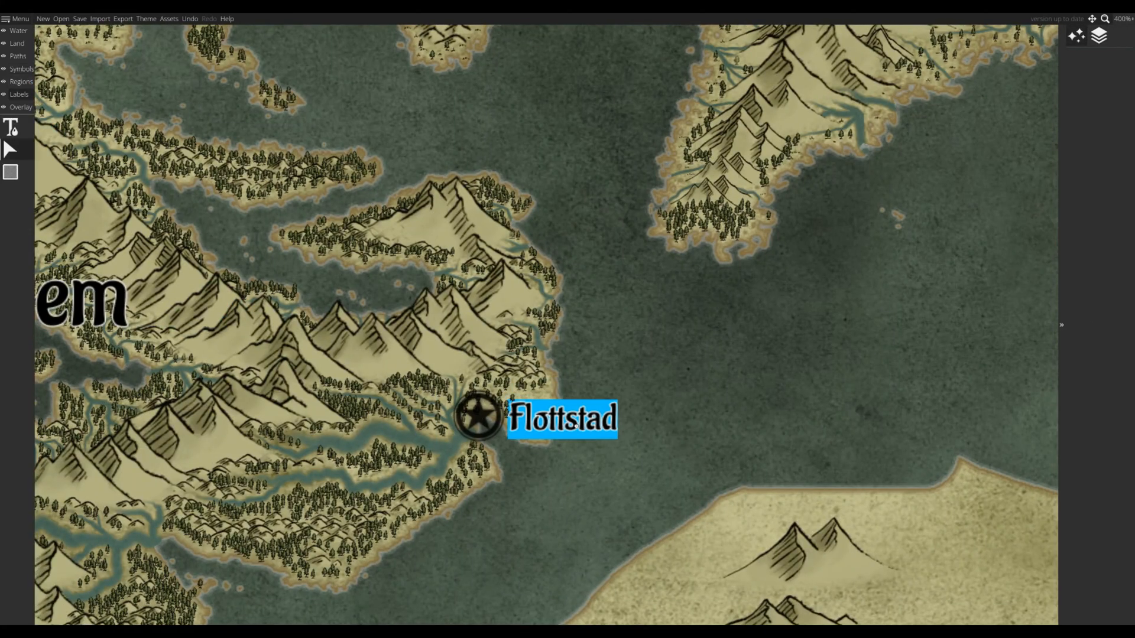
# - Add the label "Avfalljord" with the Country preset and centre it on the plain northwest of Fjellhjem
pyautogui.scroll(-6, 697, 391)
pyautogui.moveTo(736, 500); pyautogui.dragTo(638, 446)
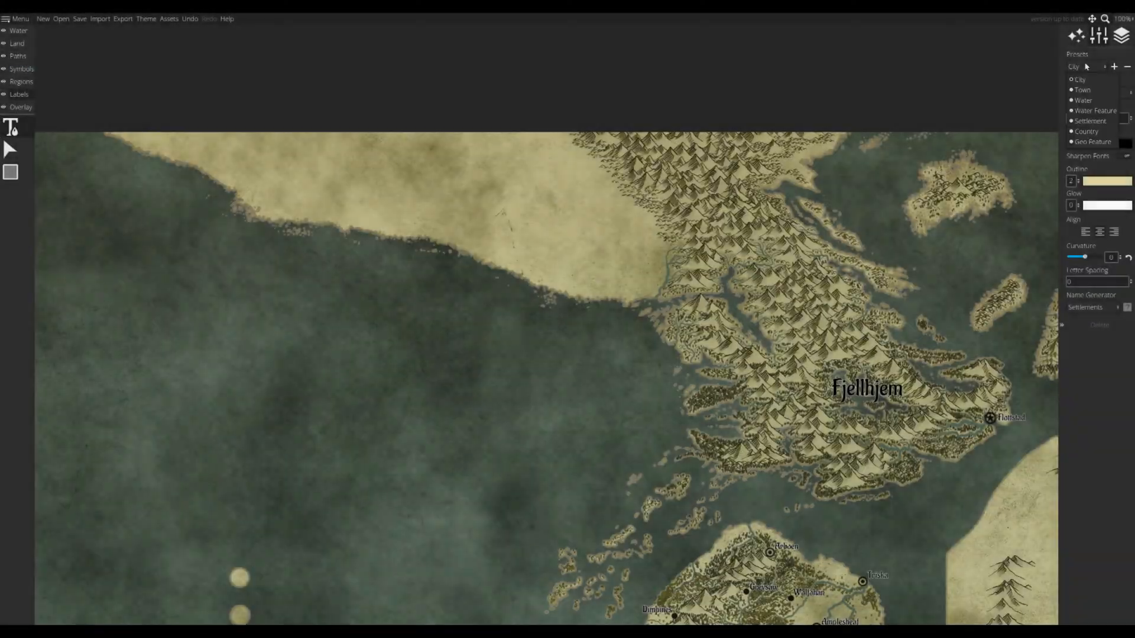
pyautogui.click(314, 170)
pyautogui.write('Avfalljord')
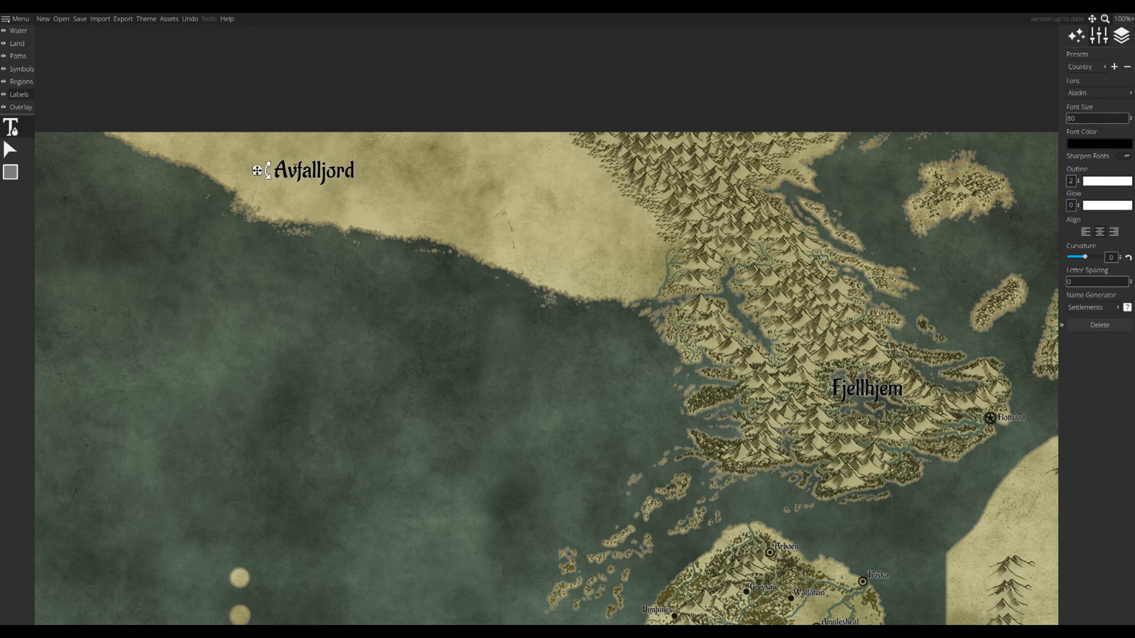
pyautogui.moveTo(255, 170); pyautogui.dragTo(359, 195)
# - Paint the Avfalljord plain off-white with the soft ground brush at size 512, opacity 1 and velocity 1
pyautogui.click(16, 44)
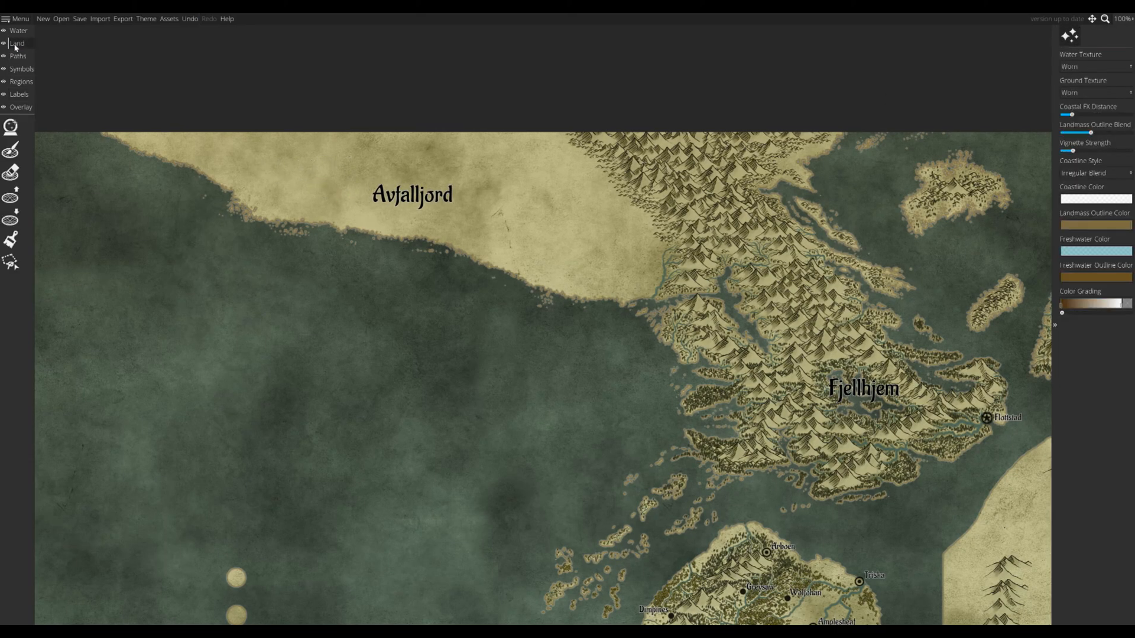
pyautogui.click(11, 240)
pyautogui.scroll(1, 786, 283)
pyautogui.moveTo(812, 284); pyautogui.dragTo(786, 333)
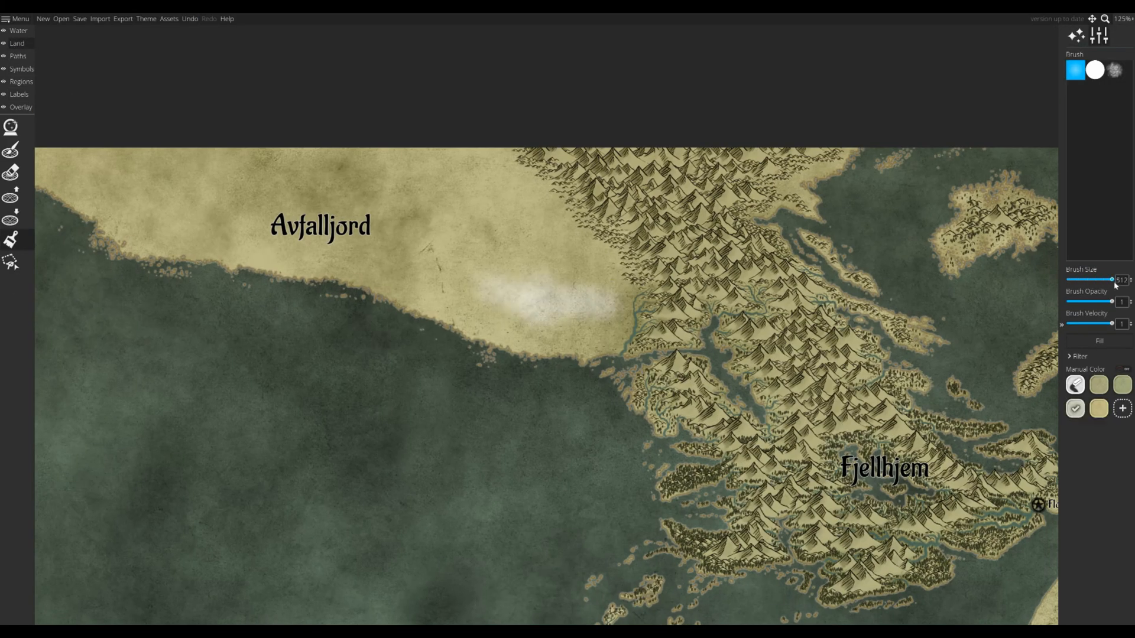
pyautogui.moveTo(553, 248); pyautogui.dragTo(331, 227)
pyautogui.moveTo(331, 227); pyautogui.dragTo(564, 225)
pyautogui.moveTo(283, 195); pyautogui.dragTo(536, 218)
pyautogui.moveTo(291, 210)
pyautogui.mouseDown()
pyautogui.moveTo(734, 331)
pyautogui.moveTo(359, 307)
pyautogui.mouseUp()
# - Paint northern Fjellhjem and the northeastern island off-white with the hard round brush
pyautogui.click(1095, 70)
pyautogui.moveTo(576, 147); pyautogui.dragTo(436, 272)
pyautogui.moveTo(226, 270)
pyautogui.mouseDown()
pyautogui.moveTo(593, 244)
pyautogui.moveTo(232, 245)
pyautogui.mouseUp()
pyautogui.moveTo(355, 159); pyautogui.dragTo(577, 165)
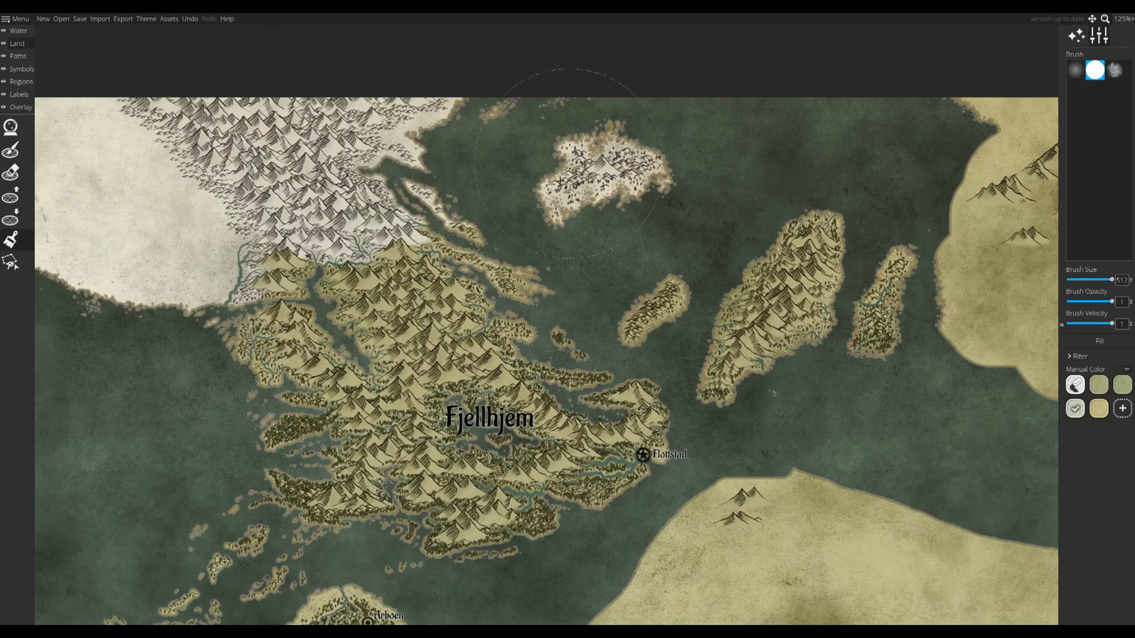
# - Extend the off-white ground colour over the rest of Fjellhjem, its eastern islands and the northern part of the eastern landmass
pyautogui.moveTo(694, 200); pyautogui.dragTo(266, 205)
pyautogui.moveTo(224, 135); pyautogui.dragTo(1029, 132)
pyautogui.moveTo(378, 168); pyautogui.dragTo(196, 195)
pyautogui.moveTo(130, 340)
pyautogui.mouseDown()
pyautogui.moveTo(521, 316)
pyautogui.moveTo(897, 254)
pyautogui.moveTo(1030, 343)
pyautogui.mouseUp()
pyautogui.moveTo(547, 234); pyautogui.dragTo(913, 251)
pyautogui.moveTo(913, 251); pyautogui.dragTo(533, 155)
pyautogui.moveTo(443, 254)
pyautogui.mouseDown()
pyautogui.moveTo(860, 210)
pyautogui.moveTo(746, 300)
pyautogui.moveTo(449, 322)
pyautogui.mouseUp()
pyautogui.moveTo(528, 299); pyautogui.dragTo(671, 173)
pyautogui.moveTo(645, 221); pyautogui.dragTo(932, 541)
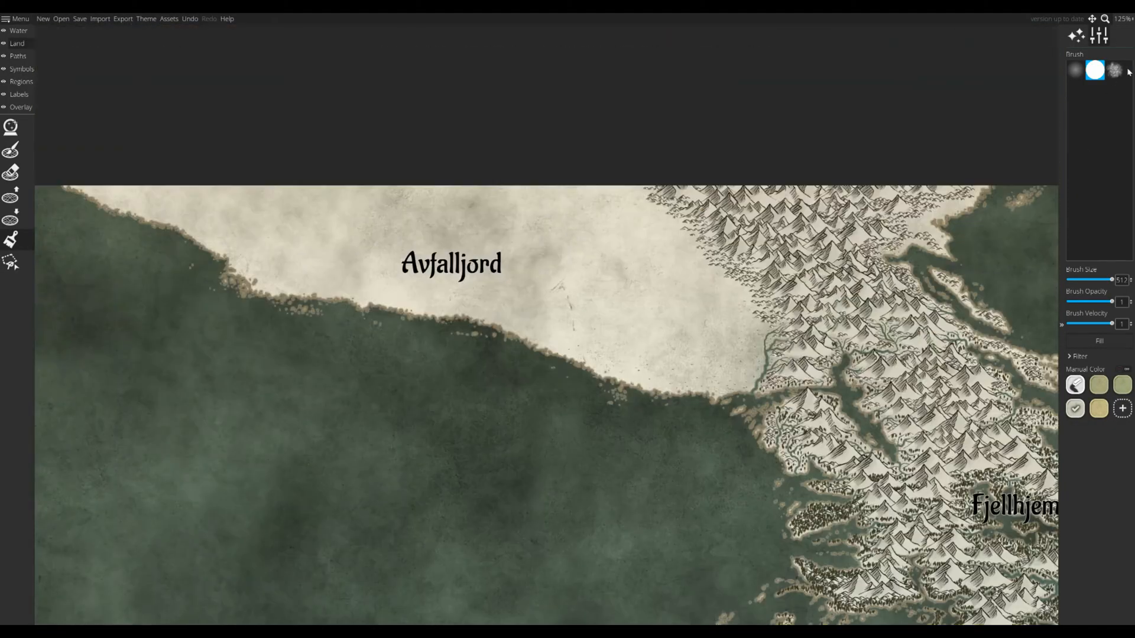
# - Add a dark grey ground colour and paint mottled patches over the Avfalljord plain with the textured brush
pyautogui.click(1122, 409)
pyautogui.click(548, 411)
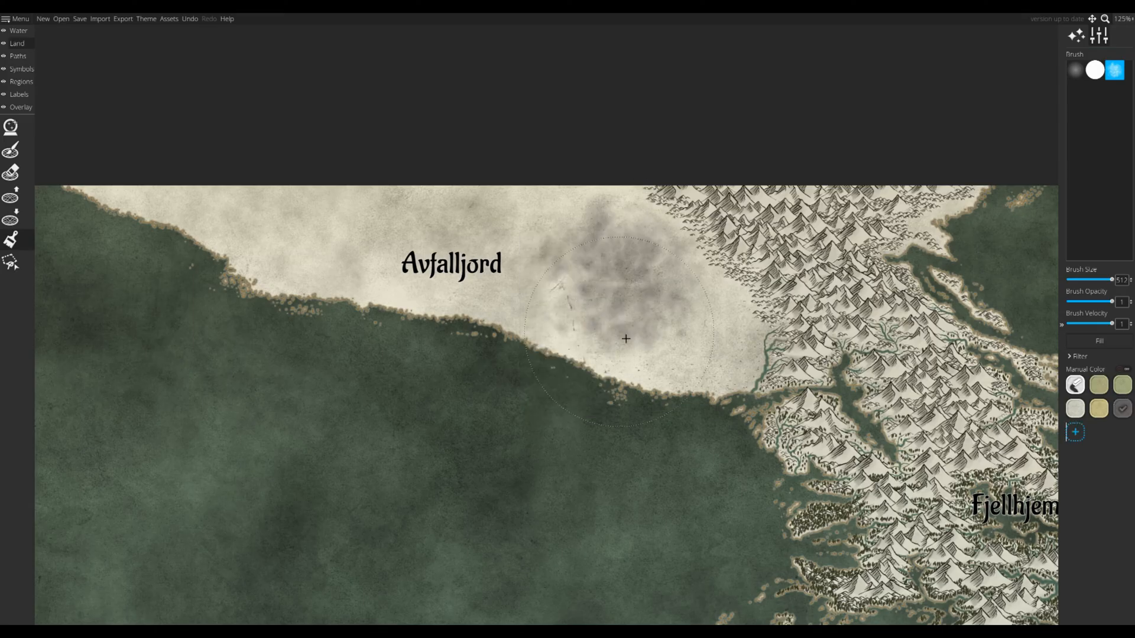
pyautogui.scroll(2, 893, 355)
pyautogui.moveTo(737, 320)
pyautogui.mouseDown()
pyautogui.moveTo(256, 182)
pyautogui.moveTo(885, 350)
pyautogui.moveTo(886, 325)
pyautogui.mouseUp()
pyautogui.moveTo(872, 201)
pyautogui.mouseDown()
pyautogui.moveTo(423, 207)
pyautogui.moveTo(445, 335)
pyautogui.moveTo(691, 371)
pyautogui.moveTo(650, 386)
pyautogui.mouseUp()
# - Blend the grey patches on Avfalljord by painting off-white over them with the textured brush
pyautogui.click(1075, 408)
pyautogui.moveTo(898, 219)
pyautogui.mouseDown()
pyautogui.moveTo(703, 218)
pyautogui.moveTo(560, 390)
pyautogui.moveTo(564, 405)
pyautogui.mouseUp()
pyautogui.moveTo(560, 390); pyautogui.dragTo(985, 343)
pyautogui.moveTo(291, 223)
pyautogui.mouseDown()
pyautogui.moveTo(746, 171)
pyautogui.moveTo(940, 248)
pyautogui.mouseUp()
pyautogui.moveTo(946, 251)
pyautogui.mouseDown()
pyautogui.moveTo(718, 262)
pyautogui.moveTo(366, 163)
pyautogui.mouseUp()
# - Paint northern and central Fjellhjem's mountains grey with the textured brush at size 143 and velocity 0.1
pyautogui.scroll(1, 630, 225)
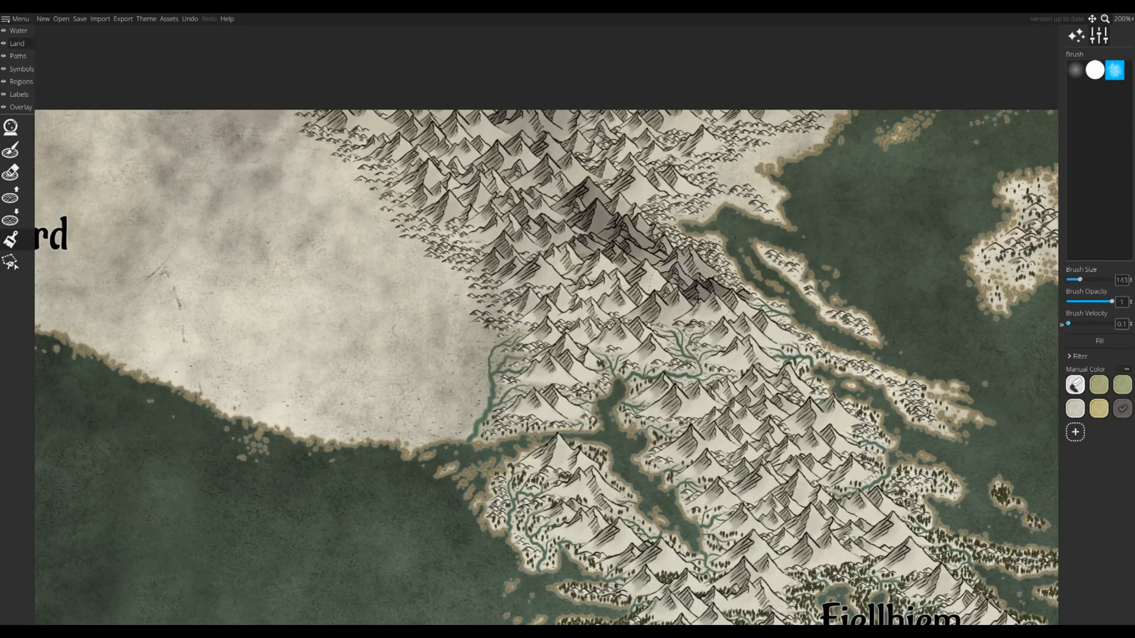
pyautogui.moveTo(473, 118)
pyautogui.mouseDown()
pyautogui.moveTo(355, 148)
pyautogui.moveTo(618, 124)
pyautogui.moveTo(568, 331)
pyautogui.moveTo(733, 378)
pyautogui.mouseUp()
pyautogui.moveTo(762, 414); pyautogui.dragTo(549, 184)
pyautogui.moveTo(549, 207)
pyautogui.mouseDown()
pyautogui.moveTo(634, 238)
pyautogui.moveTo(491, 248)
pyautogui.moveTo(768, 390)
pyautogui.mouseUp()
pyautogui.moveTo(581, 419)
pyautogui.mouseDown()
pyautogui.moveTo(738, 372)
pyautogui.moveTo(650, 390)
pyautogui.mouseUp()
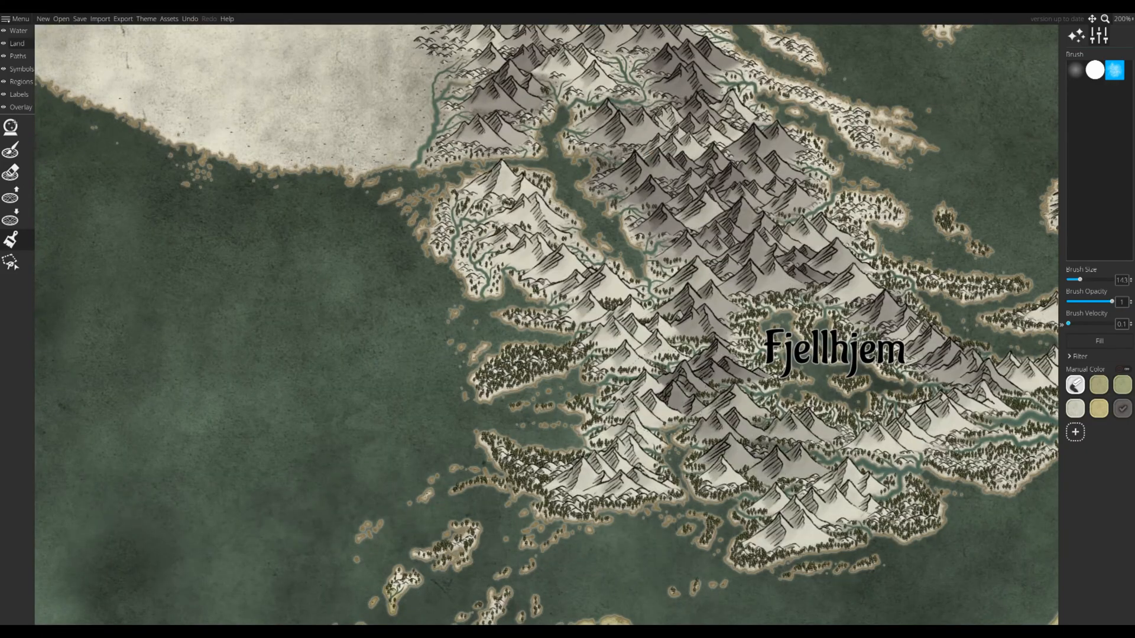
# - Shade the mountains of western and southern Fjellhjem grey with the same textured brush
pyautogui.moveTo(690, 181); pyautogui.dragTo(565, 65)
pyautogui.moveTo(580, 248); pyautogui.dragTo(473, 125)
pyautogui.moveTo(472, 360)
pyautogui.mouseDown()
pyautogui.moveTo(786, 354)
pyautogui.moveTo(775, 177)
pyautogui.moveTo(712, 118)
pyautogui.mouseUp()
pyautogui.moveTo(608, 109)
pyautogui.mouseDown()
pyautogui.moveTo(742, 322)
pyautogui.moveTo(637, 143)
pyautogui.mouseUp()
# - Paint grey over the mountains of the large eastern island and the remaining light peaks of Fjellhjem
pyautogui.scroll(-2, 742, 322)
pyautogui.moveTo(988, 175); pyautogui.dragTo(520, 361)
pyautogui.moveTo(526, 360); pyautogui.dragTo(546, 376)
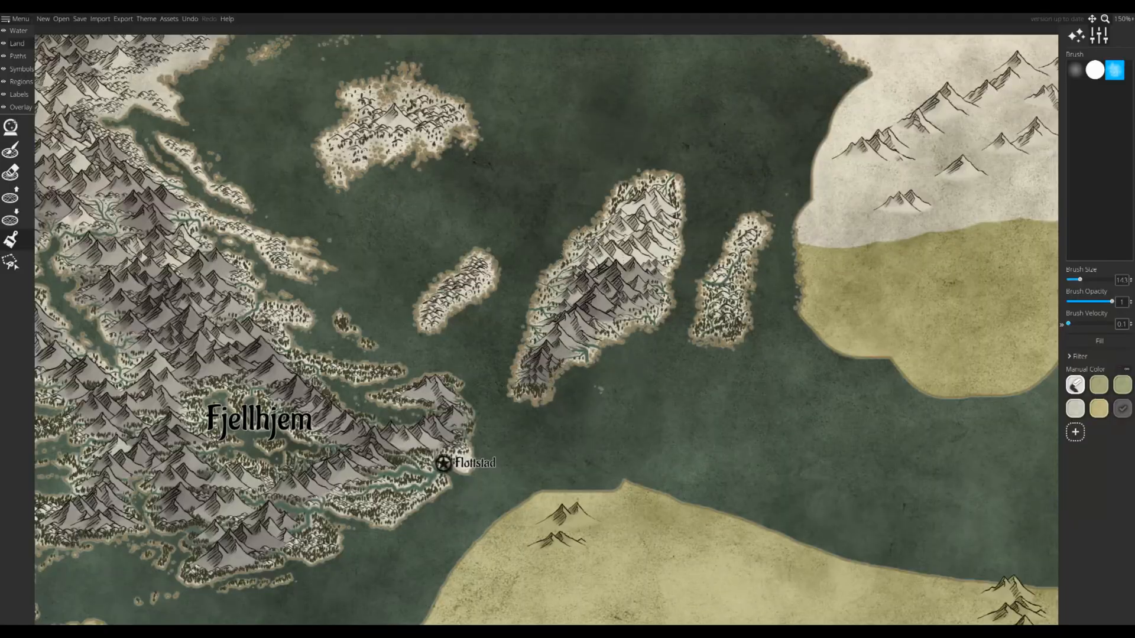
pyautogui.moveTo(317, 306); pyautogui.dragTo(978, 320)
pyautogui.scroll(2, 575, 413)
pyautogui.moveTo(576, 413); pyautogui.dragTo(321, 273)
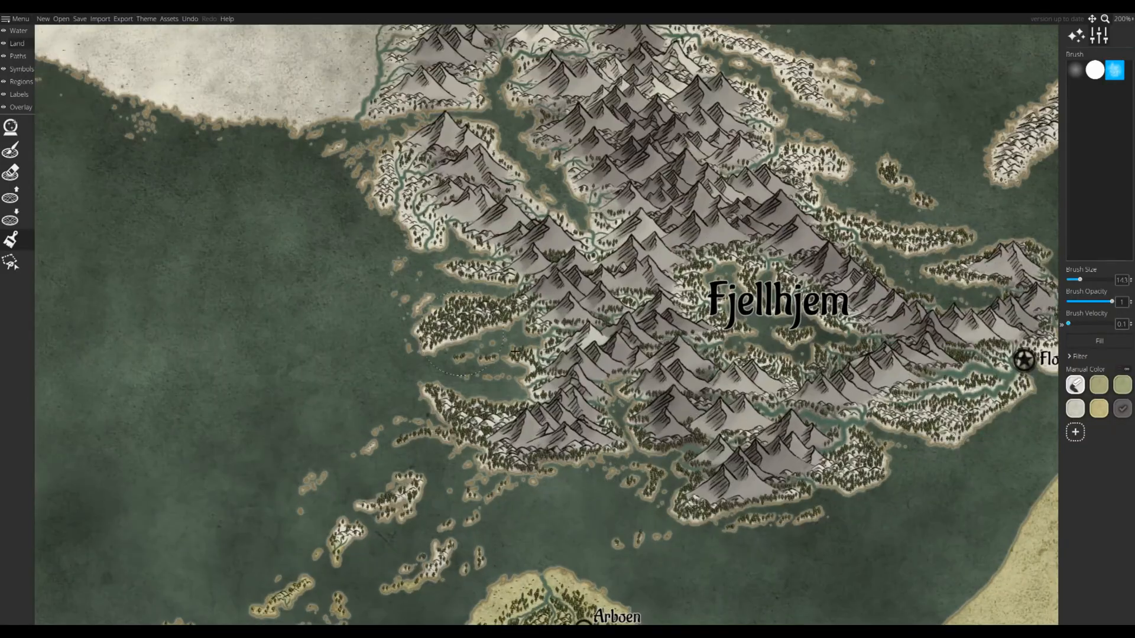
# - Paint the lowland around the river mouth on Fjellhjem's southern coast green with the textured brush at size 91
pyautogui.click(1122, 385)
pyautogui.scroll(6, 836, 536)
pyautogui.moveTo(618, 426); pyautogui.dragTo(611, 468)
pyautogui.press('[')
pyautogui.click(695, 360)
pyautogui.moveTo(699, 499); pyautogui.dragTo(787, 385)
pyautogui.click(541, 460)
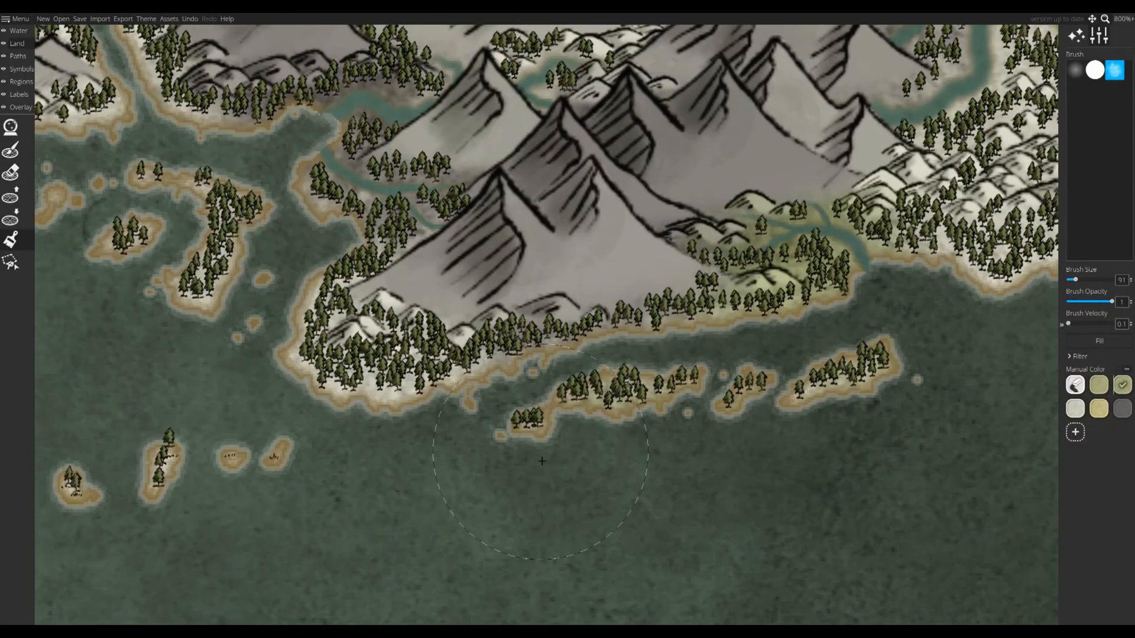
# - Lower the brush opacity to 0.5 and tint the forested foothills on Fjellhjem's southwest coast green
pyautogui.click(1091, 301)
pyautogui.click(362, 304)
pyautogui.moveTo(208, 496); pyautogui.dragTo(487, 506)
pyautogui.moveTo(355, 295); pyautogui.dragTo(972, 419)
pyautogui.click(500, 244)
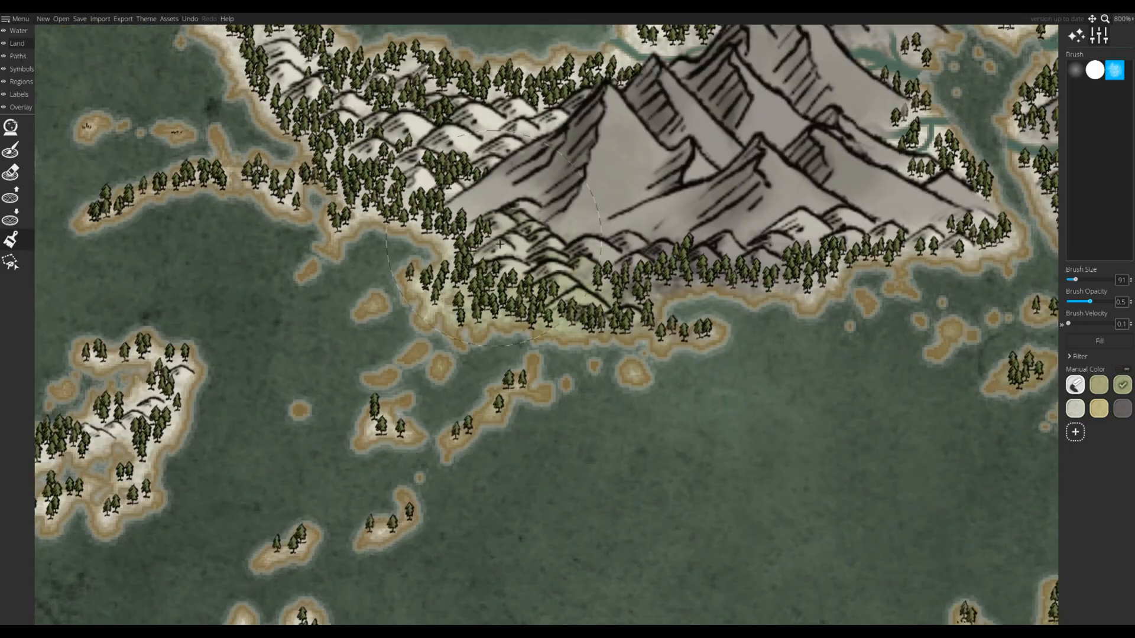
pyautogui.moveTo(500, 244); pyautogui.dragTo(863, 195)
# - Tint the forested coast and river valleys around Fjellhjem's western inlets green
pyautogui.moveTo(354, 413); pyautogui.dragTo(692, 298)
pyautogui.moveTo(351, 345); pyautogui.dragTo(523, 45)
pyautogui.moveTo(425, 251)
pyautogui.mouseDown()
pyautogui.moveTo(543, 270)
pyautogui.moveTo(449, 473)
pyautogui.mouseUp()
pyautogui.moveTo(751, 119); pyautogui.dragTo(384, 527)
pyautogui.moveTo(709, 230); pyautogui.dragTo(467, 473)
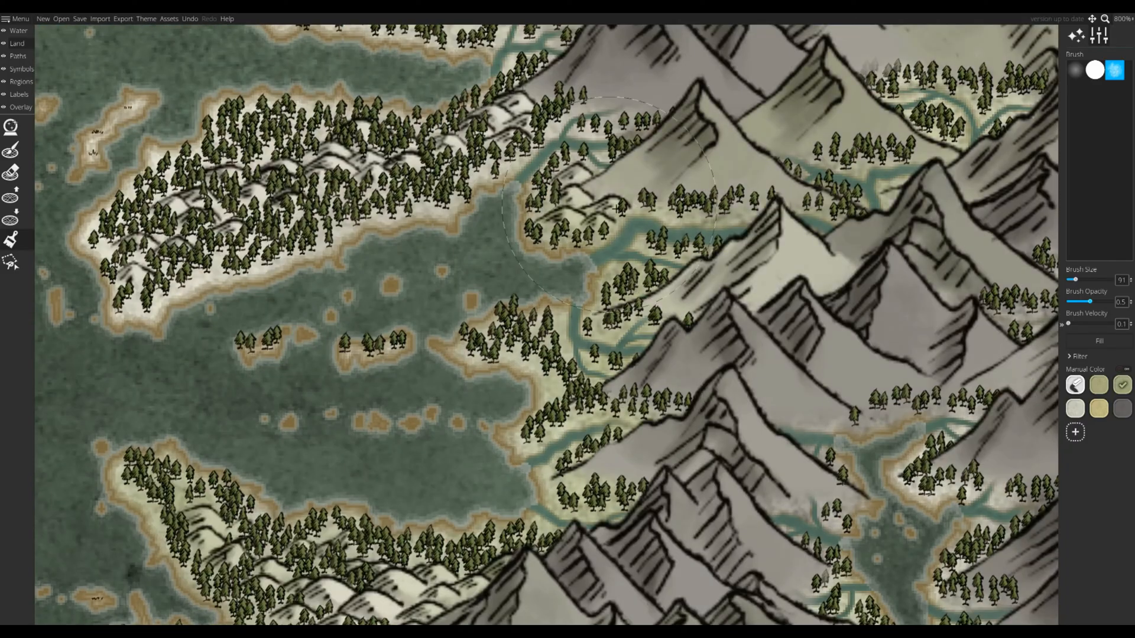
# - Tint Fjellhjem's forested western peninsula and the adjoining southwest coast green with the textured brush
pyautogui.moveTo(617, 209)
pyautogui.mouseDown()
pyautogui.moveTo(183, 230)
pyautogui.moveTo(236, 148)
pyautogui.mouseUp()
pyautogui.moveTo(248, 142); pyautogui.dragTo(496, 470)
pyautogui.moveTo(399, 171); pyautogui.dragTo(349, 148)
pyautogui.moveTo(338, 243)
pyautogui.mouseDown()
pyautogui.moveTo(376, 307)
pyautogui.moveTo(118, 224)
pyautogui.mouseUp()
pyautogui.moveTo(514, 464); pyautogui.dragTo(260, 393)
pyautogui.moveTo(728, 334); pyautogui.dragTo(419, 497)
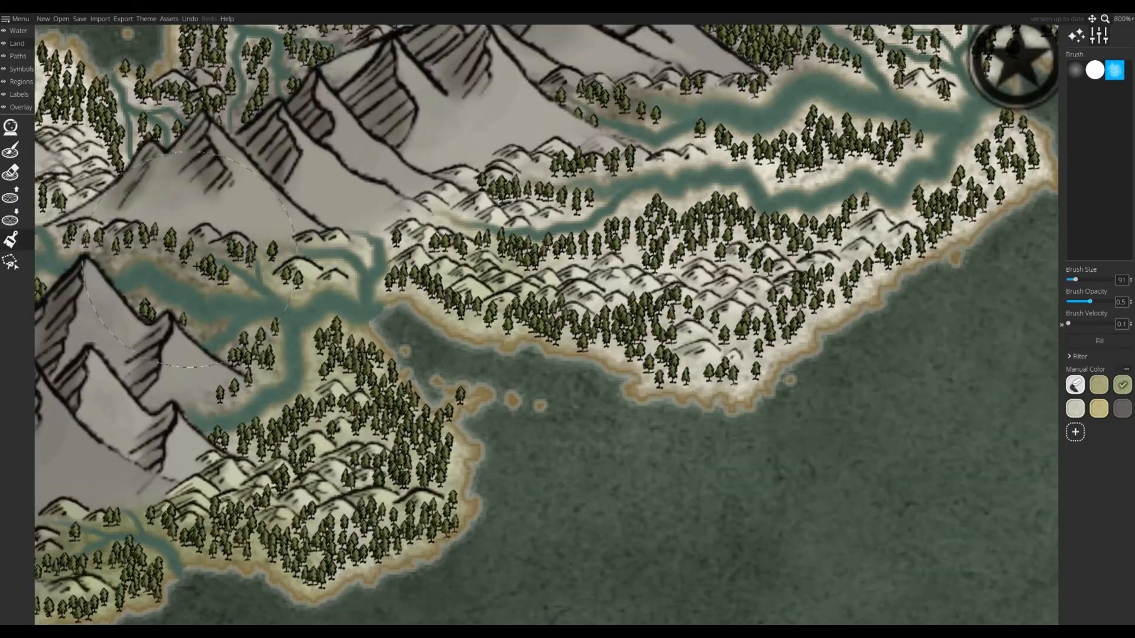
# - Tint the forested hills and river banks of Fjellhjem's southeast coast green
pyautogui.moveTo(650, 236); pyautogui.dragTo(451, 393)
pyautogui.moveTo(899, 195)
pyautogui.mouseDown()
pyautogui.moveTo(828, 260)
pyautogui.moveTo(468, 399)
pyautogui.mouseUp()
pyautogui.moveTo(473, 89)
pyautogui.mouseDown()
pyautogui.moveTo(220, 370)
pyautogui.moveTo(325, 537)
pyautogui.mouseUp()
# - Reduce the brush size to 63 and tint the forested peninsulas on Fjellhjem's east coast green
pyautogui.scroll(-3, 322, 482)
pyautogui.moveTo(319, 482); pyautogui.dragTo(686, 487)
pyautogui.moveTo(275, 191); pyautogui.dragTo(248, 104)
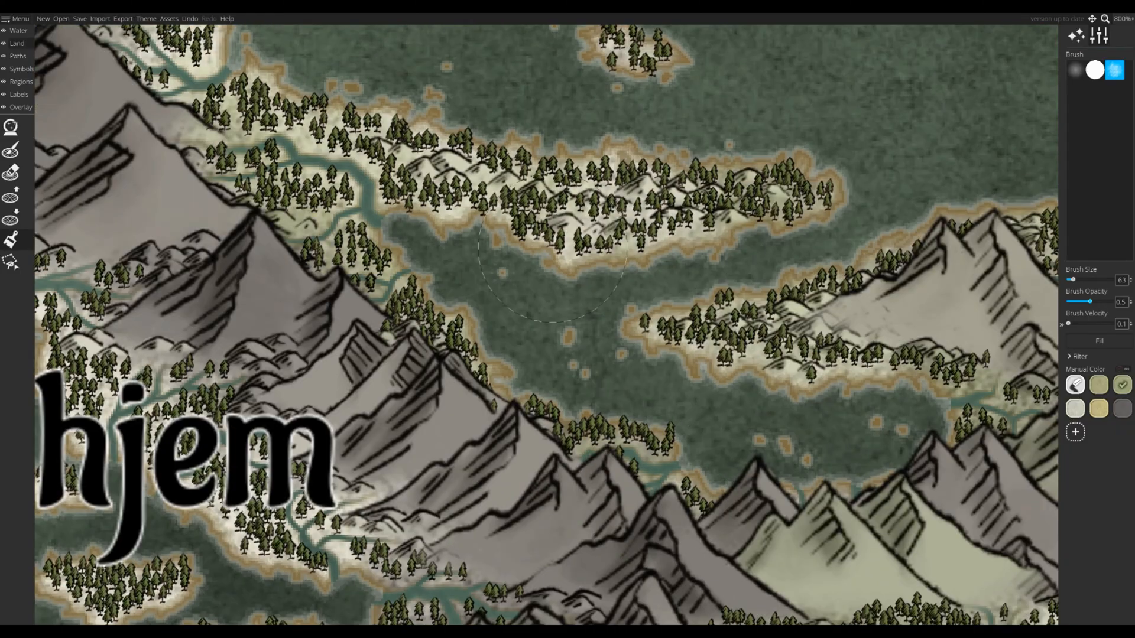
pyautogui.moveTo(319, 71); pyautogui.dragTo(690, 270)
pyautogui.moveTo(552, 302); pyautogui.dragTo(770, 532)
pyautogui.moveTo(828, 272); pyautogui.dragTo(500, 182)
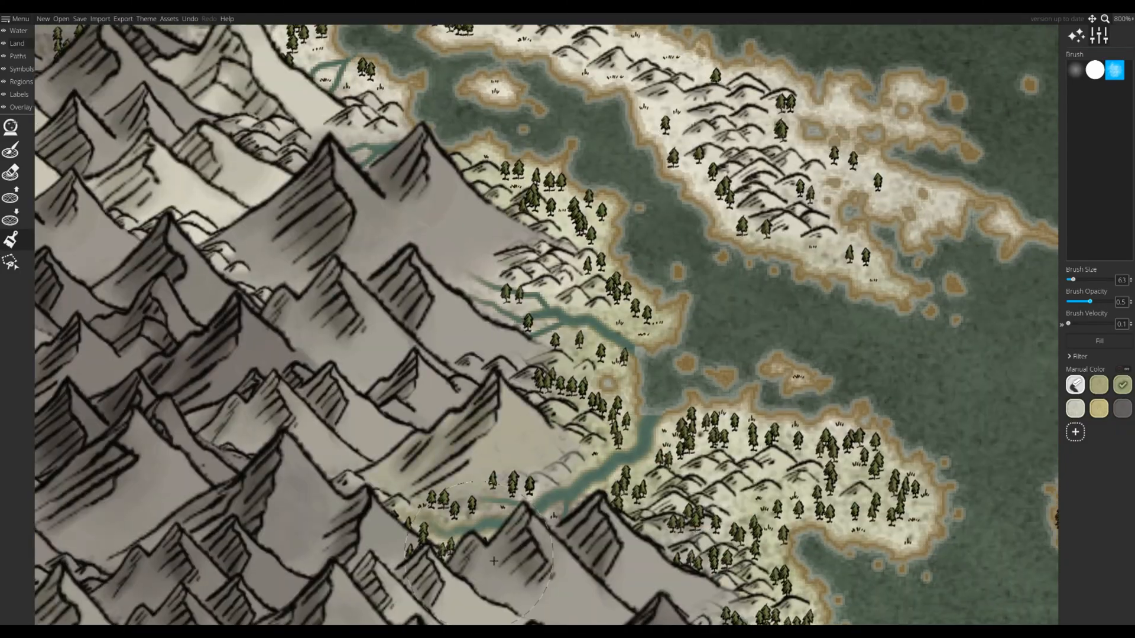
# - Tint the lowland, foothills and river valleys along Fjellhjem's northeast coast green
pyautogui.moveTo(366, 195); pyautogui.dragTo(483, 537)
pyautogui.moveTo(556, 314); pyautogui.dragTo(340, 154)
pyautogui.moveTo(295, 106); pyautogui.dragTo(739, 562)
pyautogui.moveTo(581, 463); pyautogui.dragTo(832, 335)
pyautogui.moveTo(473, 408); pyautogui.dragTo(710, 209)
pyautogui.moveTo(449, 511); pyautogui.dragTo(602, 295)
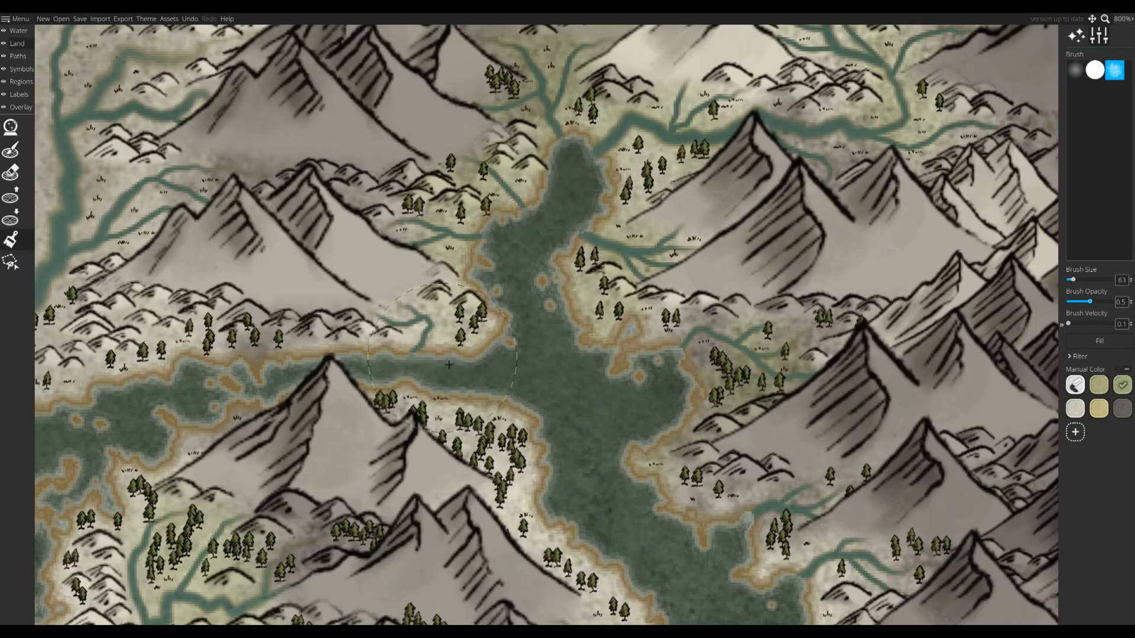
# - Tint the shores and river valleys around Fjellhjem's northwestern fjord green
pyautogui.moveTo(448, 365); pyautogui.dragTo(581, 208)
pyautogui.moveTo(756, 473); pyautogui.dragTo(427, 321)
pyautogui.moveTo(769, 531); pyautogui.dragTo(546, 216)
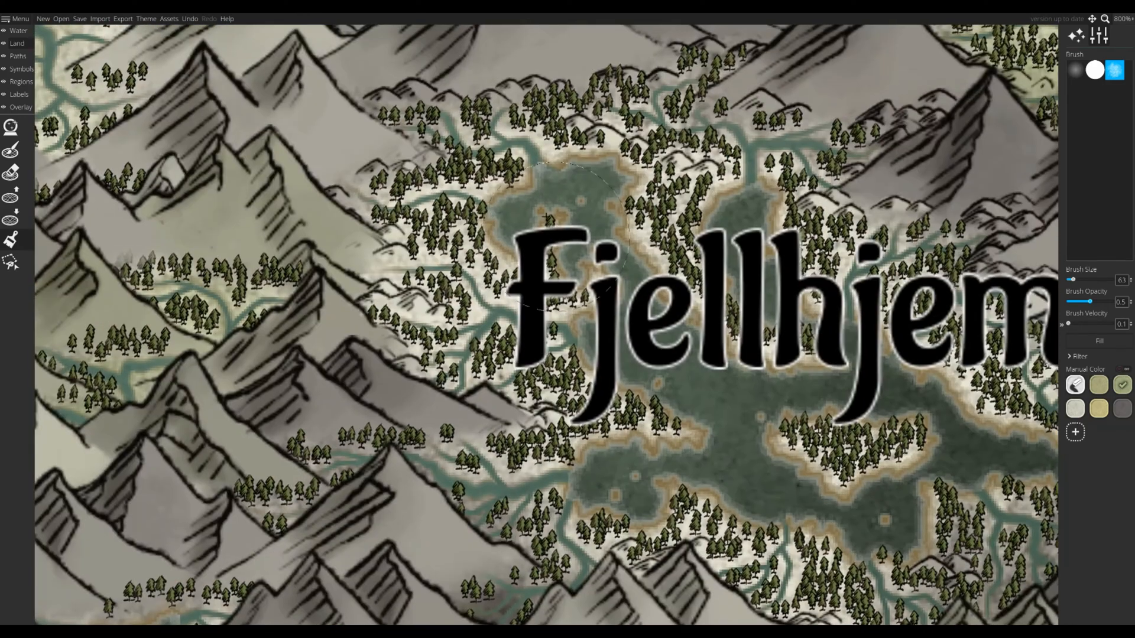
# - Tint the forests and river valleys around the inland lakes by the Fjellhjem label green
pyautogui.moveTo(674, 218); pyautogui.dragTo(845, 426)
pyautogui.moveTo(680, 449)
pyautogui.mouseDown()
pyautogui.moveTo(555, 368)
pyautogui.moveTo(371, 292)
pyautogui.mouseUp()
pyautogui.moveTo(449, 425)
pyautogui.mouseDown()
pyautogui.moveTo(497, 491)
pyautogui.moveTo(786, 236)
pyautogui.mouseUp()
pyautogui.moveTo(680, 221); pyautogui.dragTo(856, 339)
pyautogui.moveTo(553, 493); pyautogui.dragTo(490, 435)
pyautogui.scroll(-7, 608, 356)
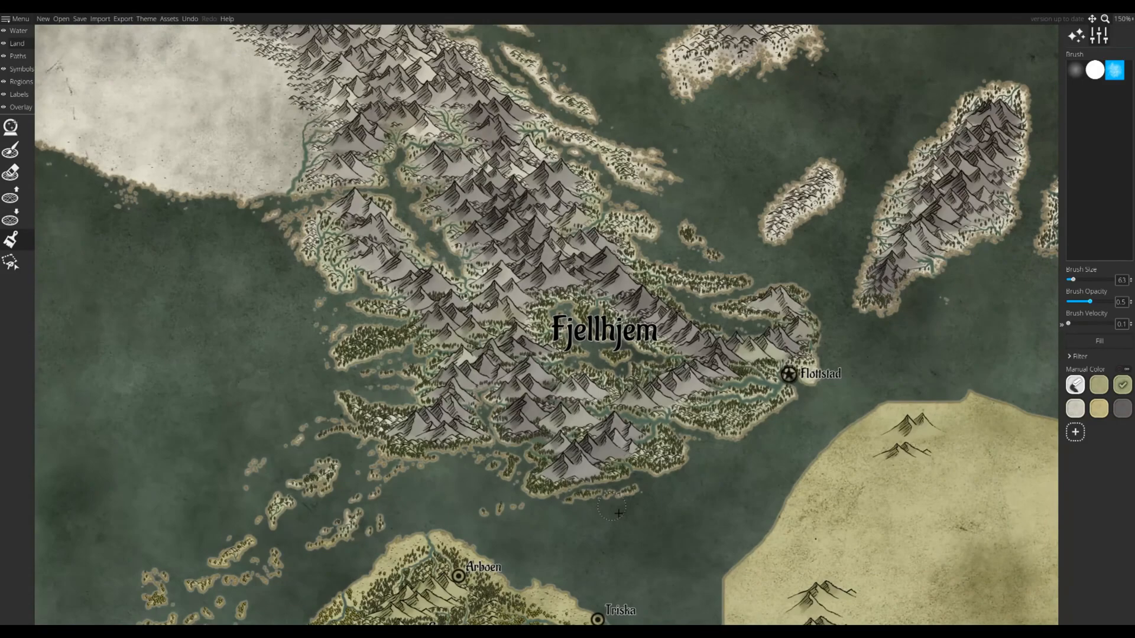
# - Tint the small islands off Fjellhjem's southwest and south coasts green
pyautogui.scroll(5, 721, 476)
pyautogui.moveTo(965, 219)
pyautogui.mouseDown()
pyautogui.moveTo(860, 145)
pyautogui.moveTo(718, 188)
pyautogui.mouseUp()
pyautogui.scroll(-4, 709, 467)
pyautogui.moveTo(165, 461); pyautogui.dragTo(544, 465)
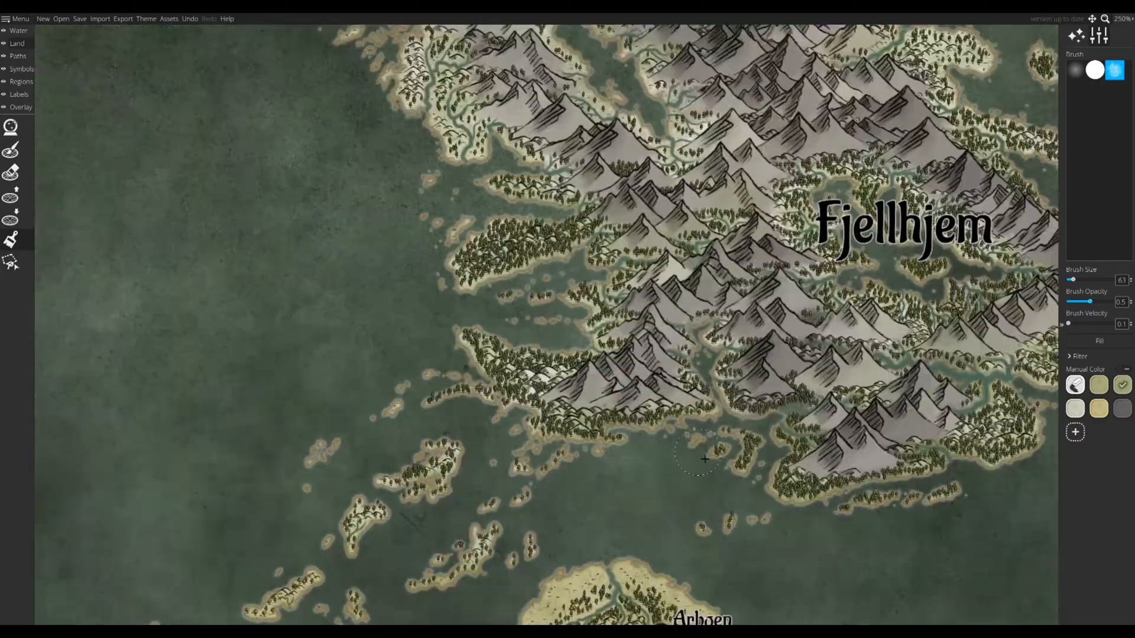
pyautogui.scroll(-3, 543, 465)
pyautogui.moveTo(748, 524); pyautogui.dragTo(685, 561)
pyautogui.scroll(2, 569, 420)
# - Paint dark grey over the greenish mountains west of the Fjellhjem label
pyautogui.click(1122, 409)
pyautogui.scroll(2, 641, 361)
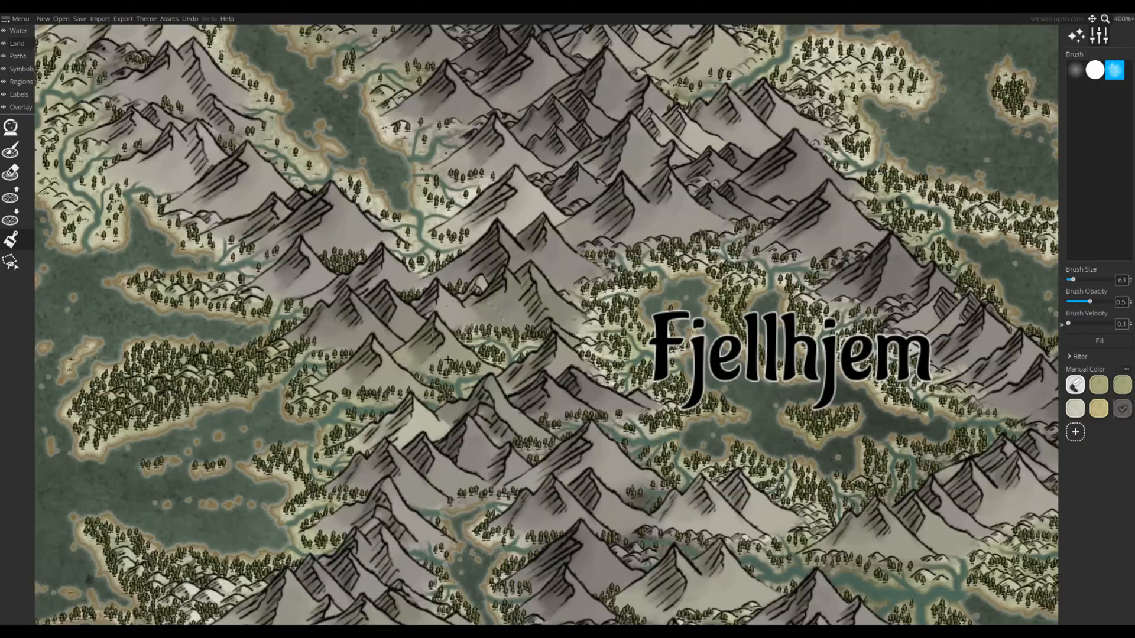
pyautogui.moveTo(378, 384); pyautogui.dragTo(485, 348)
# - Lighten the mountain slopes of central and southern Fjellhjem with the pale grey-white swatch
pyautogui.click(1075, 408)
pyautogui.moveTo(591, 77)
pyautogui.mouseDown()
pyautogui.moveTo(503, 192)
pyautogui.moveTo(414, 155)
pyautogui.moveTo(493, 97)
pyautogui.mouseUp()
pyautogui.moveTo(825, 390)
pyautogui.mouseDown()
pyautogui.moveTo(884, 450)
pyautogui.moveTo(815, 212)
pyautogui.mouseUp()
pyautogui.moveTo(413, 429); pyautogui.dragTo(460, 535)
pyautogui.moveTo(283, 418); pyautogui.dragTo(216, 425)
pyautogui.moveTo(530, 504)
pyautogui.mouseDown()
pyautogui.moveTo(442, 443)
pyautogui.moveTo(470, 443)
pyautogui.mouseUp()
pyautogui.moveTo(801, 340)
pyautogui.mouseDown()
pyautogui.moveTo(834, 331)
pyautogui.moveTo(904, 242)
pyautogui.mouseUp()
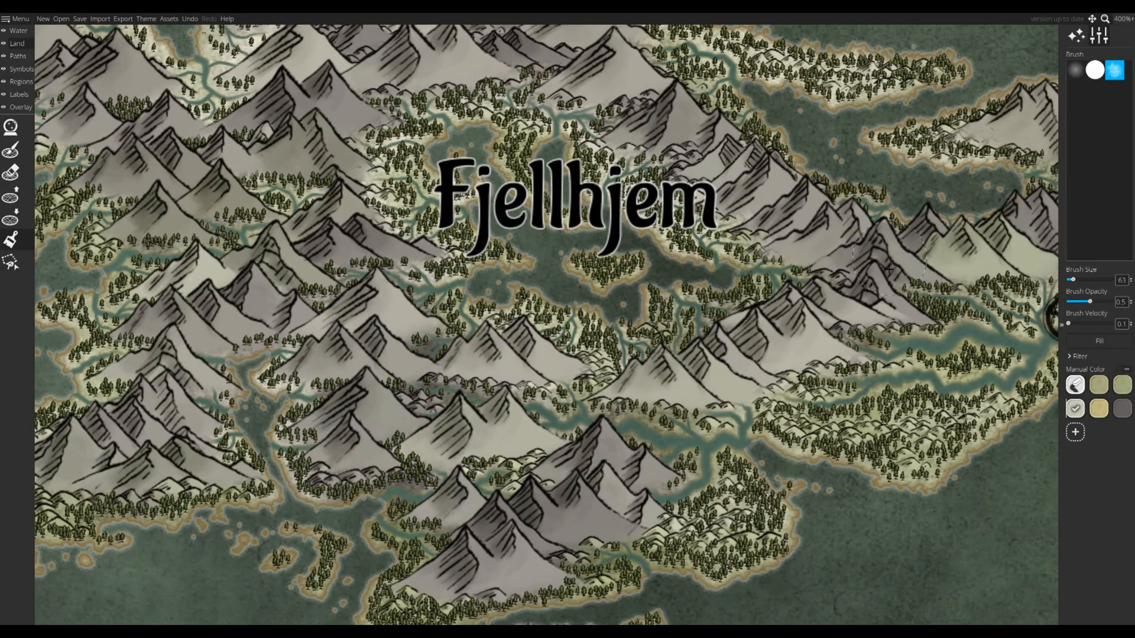
# - Continue the pale highlights over Fjellhjem's southeastern mountains and northward along the range
pyautogui.moveTo(163, 210); pyautogui.dragTo(449, 414)
pyautogui.moveTo(426, 425); pyautogui.dragTo(497, 411)
pyautogui.moveTo(497, 237); pyautogui.dragTo(495, 479)
pyautogui.moveTo(733, 213); pyautogui.dragTo(782, 251)
pyautogui.moveTo(515, 115)
pyautogui.mouseDown()
pyautogui.moveTo(587, 127)
pyautogui.moveTo(627, 71)
pyautogui.mouseUp()
pyautogui.moveTo(103, 195); pyautogui.dragTo(384, 336)
pyautogui.moveTo(583, 121); pyautogui.dragTo(570, 307)
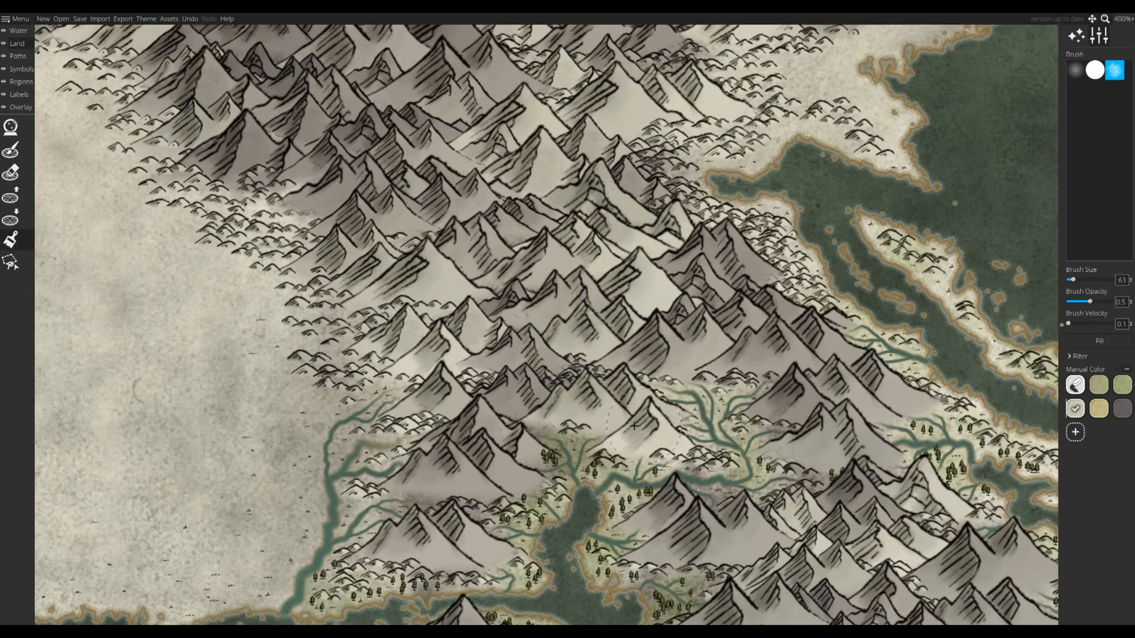
# - Lighten the slopes of the northern mountain range up to the map's upper edge with the pale swatch
pyautogui.moveTo(732, 257); pyautogui.dragTo(827, 345)
pyautogui.moveTo(615, 189); pyautogui.dragTo(777, 403)
pyautogui.moveTo(807, 239); pyautogui.dragTo(783, 209)
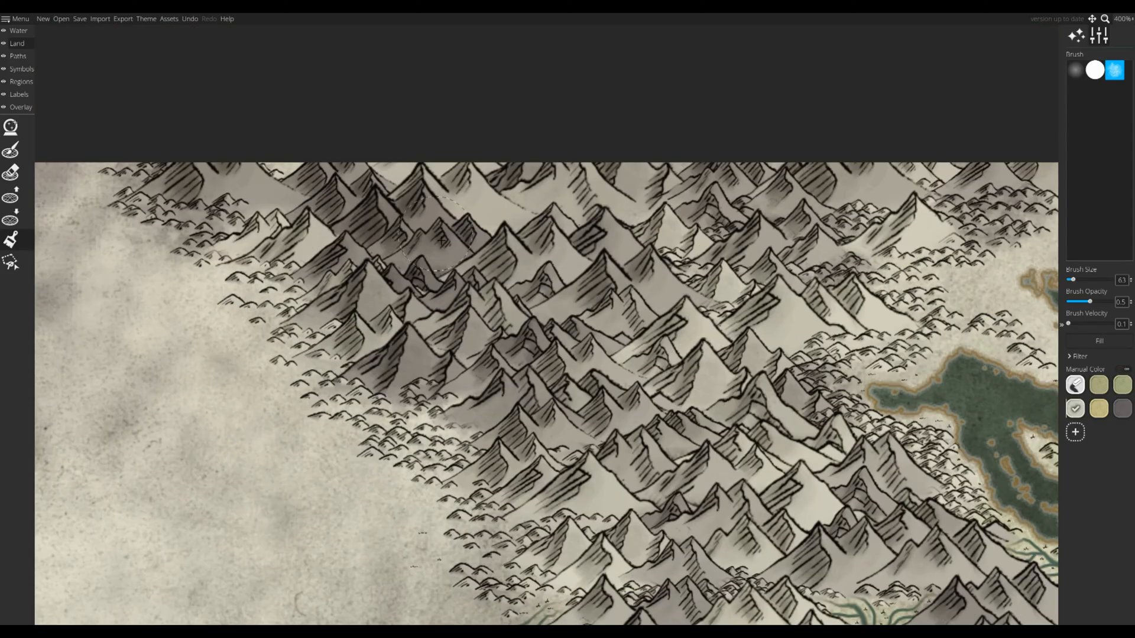
pyautogui.moveTo(441, 241); pyautogui.dragTo(177, 189)
pyautogui.moveTo(644, 364); pyautogui.dragTo(420, 182)
# - Paint the coastal lowland of the large mountainous eastern island olive green
pyautogui.scroll(-11, 421, 182)
pyautogui.moveTo(642, 614); pyautogui.dragTo(629, 527)
pyautogui.scroll(7, 893, 384)
pyautogui.moveTo(808, 314); pyautogui.dragTo(727, 438)
pyautogui.click(1099, 385)
pyautogui.scroll(12, 822, 408)
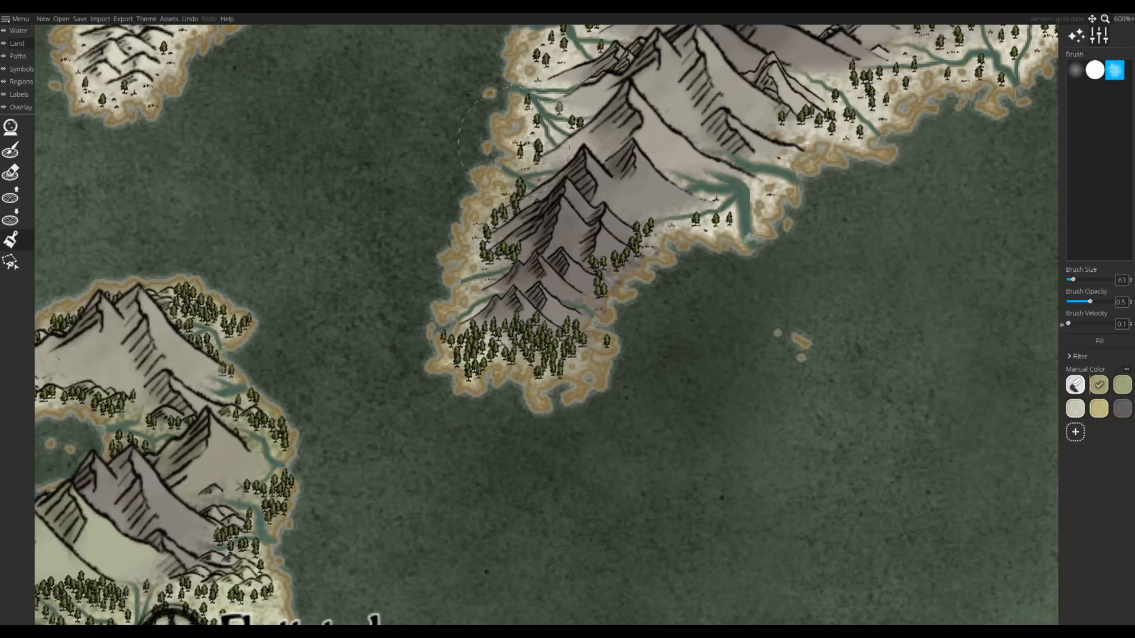
pyautogui.moveTo(514, 143)
pyautogui.mouseDown()
pyautogui.moveTo(336, 263)
pyautogui.moveTo(121, 452)
pyautogui.mouseUp()
pyautogui.moveTo(680, 130)
pyautogui.mouseDown()
pyautogui.moveTo(603, 337)
pyautogui.moveTo(603, 417)
pyautogui.mouseUp()
pyautogui.moveTo(626, 109)
pyautogui.mouseDown()
pyautogui.moveTo(545, 93)
pyautogui.moveTo(266, 343)
pyautogui.moveTo(206, 481)
pyautogui.mouseUp()
pyautogui.moveTo(479, 530); pyautogui.dragTo(633, 293)
pyautogui.moveTo(299, 390); pyautogui.dragTo(324, 364)
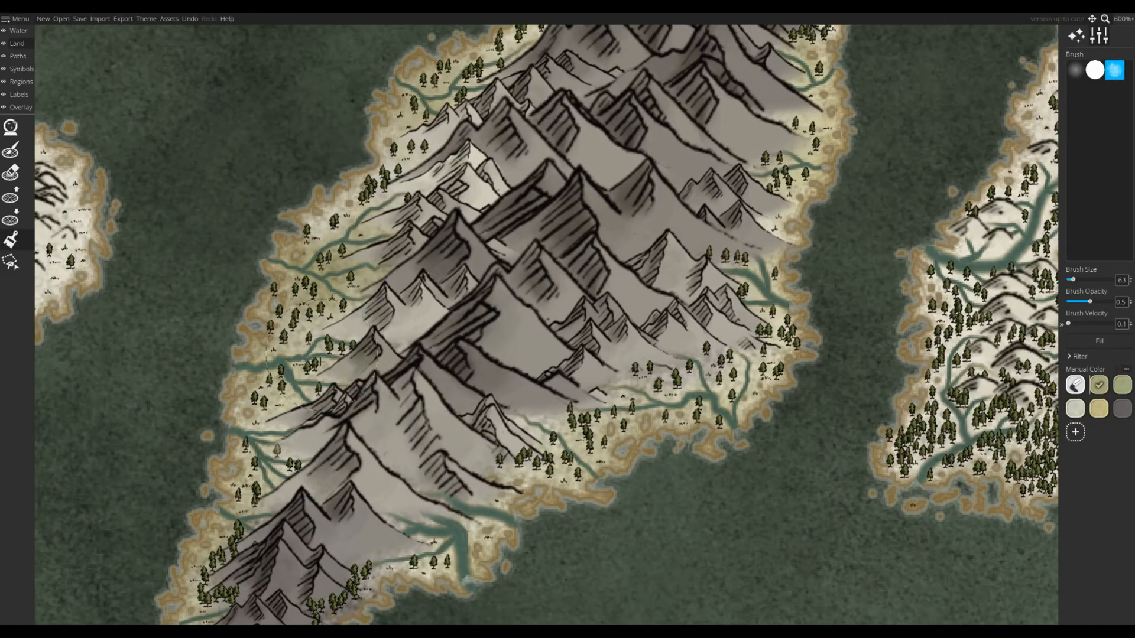
# - Lighten the mountain slopes of the large eastern island with the pale grey-white swatch
pyautogui.scroll(-4, 836, 392)
pyautogui.click(1074, 407)
pyautogui.moveTo(743, 462); pyautogui.dragTo(612, 403)
pyautogui.scroll(2, 612, 403)
pyautogui.moveTo(366, 437); pyautogui.dragTo(378, 402)
pyautogui.moveTo(478, 317); pyautogui.dragTo(632, 138)
pyautogui.moveTo(632, 139)
pyautogui.mouseDown()
pyautogui.moveTo(555, 260)
pyautogui.moveTo(532, 142)
pyautogui.mouseUp()
pyautogui.moveTo(830, 485)
pyautogui.mouseDown()
pyautogui.moveTo(745, 449)
pyautogui.moveTo(692, 450)
pyautogui.mouseUp()
# - Paint the coasts, river valleys and southern forest of the narrow easternmost island olive green
pyautogui.scroll(2, 692, 449)
pyautogui.click(1098, 384)
pyautogui.moveTo(710, 313)
pyautogui.mouseDown()
pyautogui.moveTo(534, 334)
pyautogui.moveTo(409, 444)
pyautogui.mouseUp()
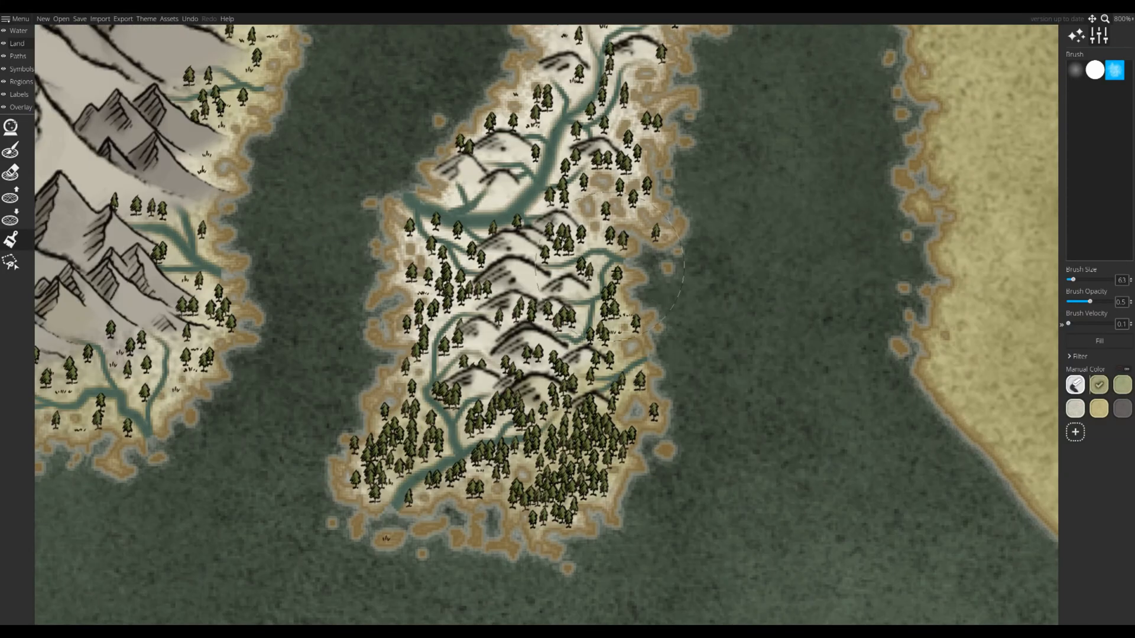
pyautogui.moveTo(520, 308); pyautogui.dragTo(582, 189)
pyautogui.moveTo(561, 201); pyautogui.dragTo(519, 267)
pyautogui.moveTo(443, 425); pyautogui.dragTo(455, 236)
pyautogui.moveTo(473, 237); pyautogui.dragTo(376, 403)
pyautogui.moveTo(425, 266); pyautogui.dragTo(500, 157)
pyautogui.moveTo(460, 537); pyautogui.dragTo(494, 335)
pyautogui.moveTo(494, 335)
pyautogui.mouseDown()
pyautogui.moveTo(414, 413)
pyautogui.moveTo(372, 322)
pyautogui.mouseUp()
# - Paint over the greenish mountains northwest of Flottstad with the pale and dark grey swatches
pyautogui.scroll(-4, 431, 248)
pyautogui.moveTo(178, 402); pyautogui.dragTo(552, 287)
pyautogui.scroll(3, 553, 287)
pyautogui.click(1075, 408)
pyautogui.moveTo(555, 189); pyautogui.dragTo(458, 270)
pyautogui.scroll(-2, 458, 269)
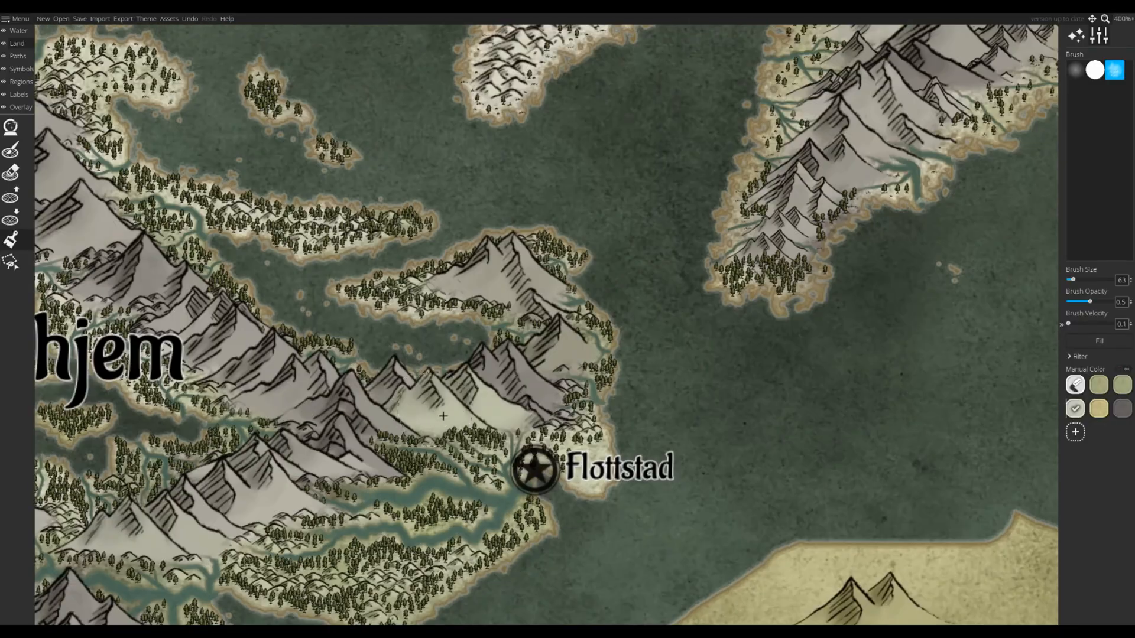
pyautogui.moveTo(509, 396); pyautogui.dragTo(423, 408)
pyautogui.moveTo(266, 384); pyautogui.dragTo(948, 354)
pyautogui.moveTo(296, 89); pyautogui.dragTo(690, 545)
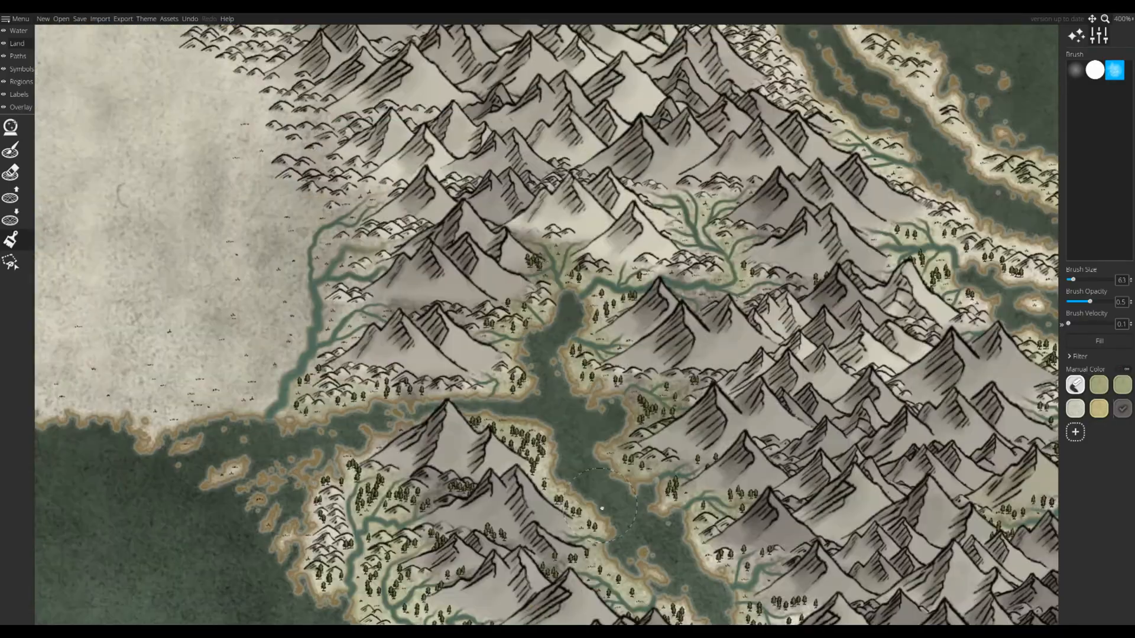
# - Touch up Fjellhjem's central mountains with the pale grey-white swatch
pyautogui.scroll(-5, 265, 296)
pyautogui.moveTo(518, 394); pyautogui.dragTo(512, 256)
pyautogui.scroll(3, 458, 440)
pyautogui.moveTo(605, 323); pyautogui.dragTo(627, 304)
pyautogui.press('3')
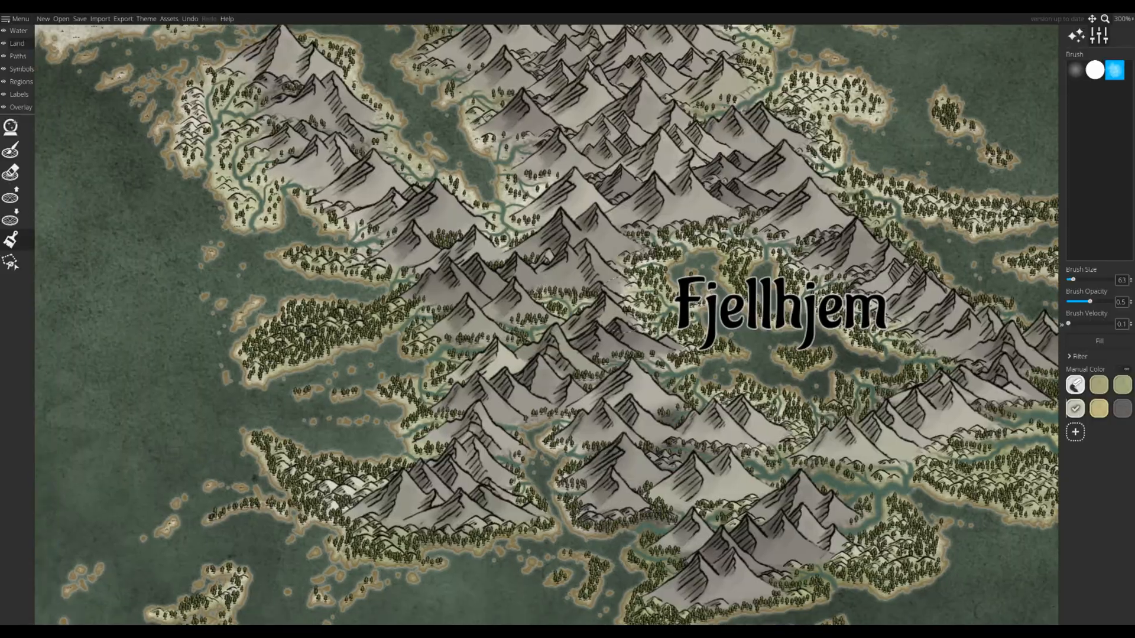
pyautogui.press('1')
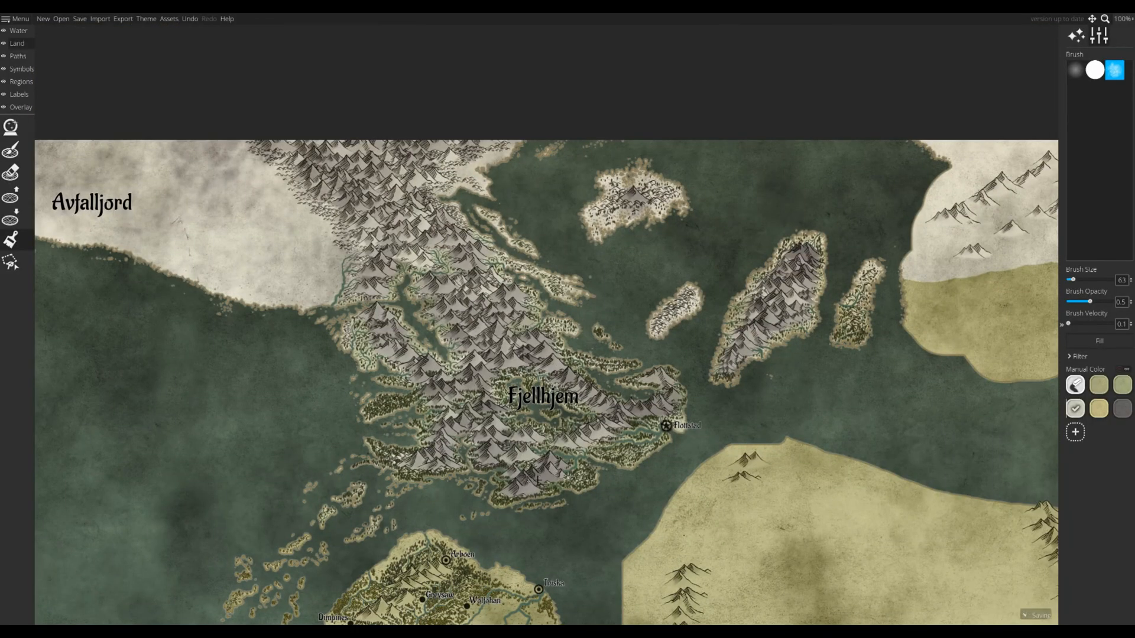
# - Add a brown swatch and colour the small eastern island's hills brown at brush size 31 and its lowland olive green at size 47
pyautogui.scroll(10, 705, 310)
pyautogui.press('2')
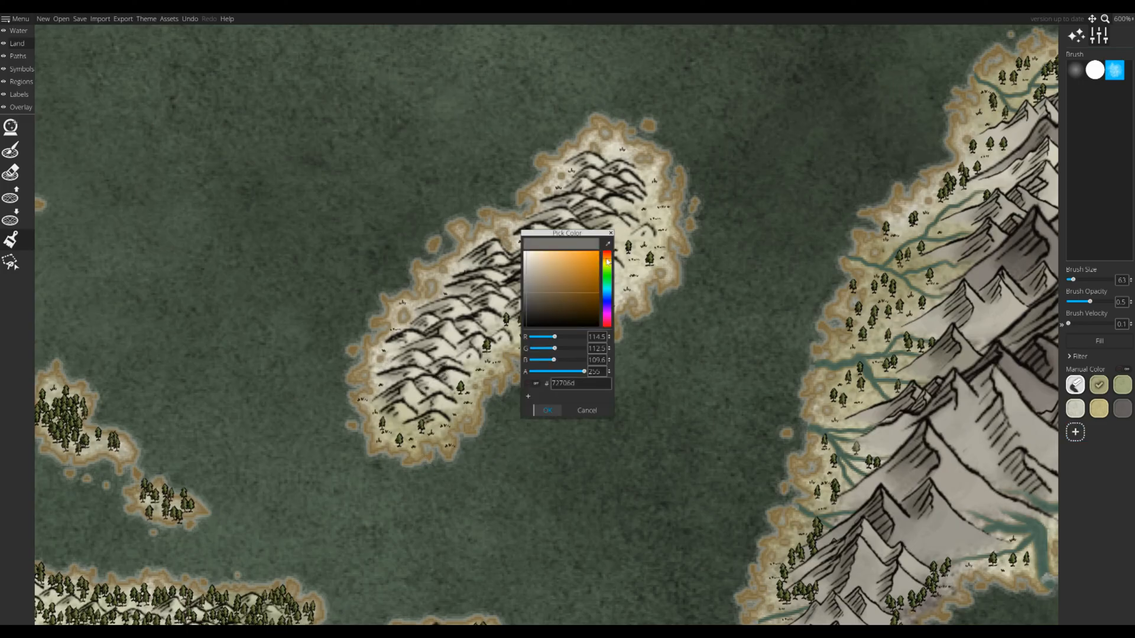
pyautogui.click(548, 410)
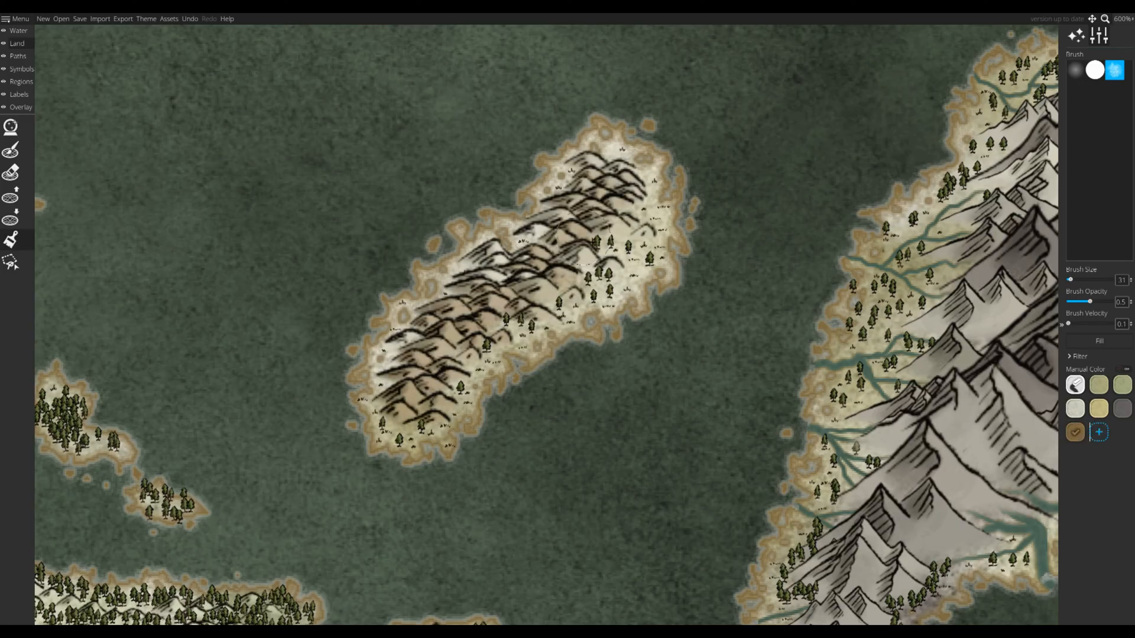
pyautogui.moveTo(615, 204); pyautogui.dragTo(507, 348)
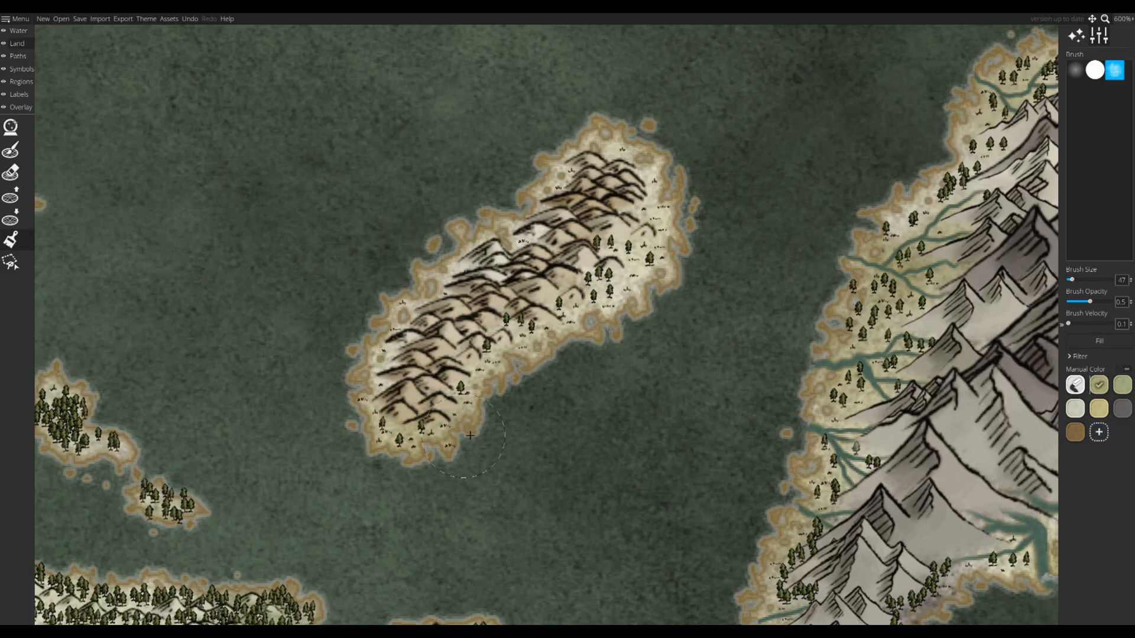
pyautogui.moveTo(470, 436); pyautogui.dragTo(629, 273)
# - Try a brown brush stroke at size 47 on the mountains of the large eastern island
pyautogui.press('7')
pyautogui.moveTo(827, 355); pyautogui.dragTo(544, 313)
pyautogui.moveTo(668, 408); pyautogui.dragTo(748, 364)
pyautogui.moveTo(748, 364); pyautogui.dragTo(632, 316)
pyautogui.hotkey('ctrl', 'z')
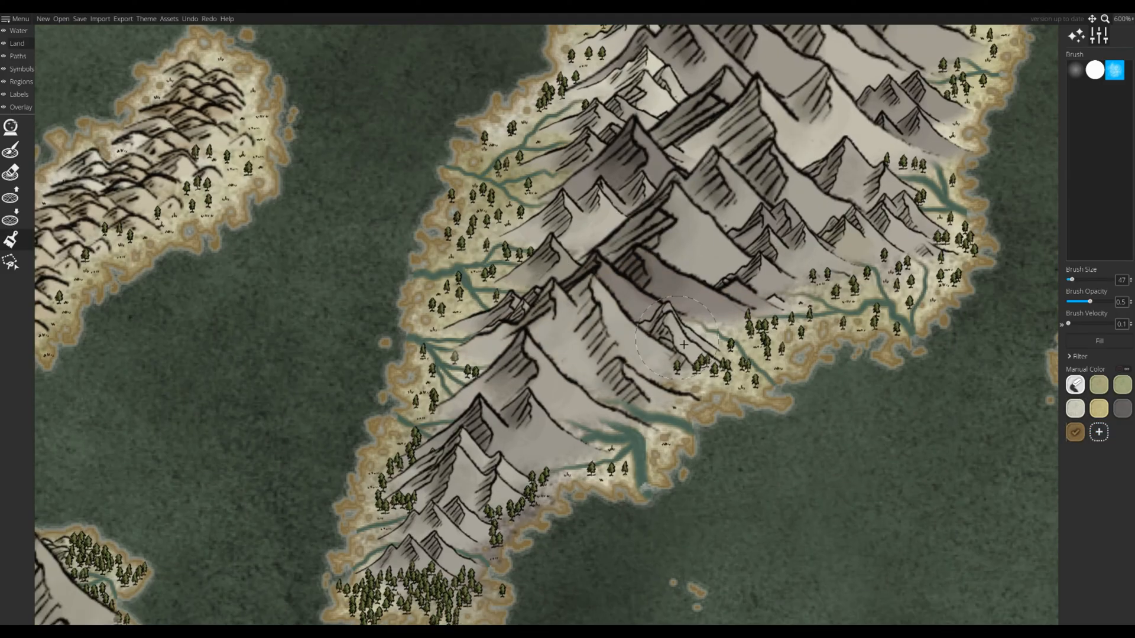
# - Tint the smaller peaks of the large eastern island and the hills of the easternmost island brown
pyautogui.moveTo(786, 266); pyautogui.dragTo(810, 257)
pyautogui.click(890, 98)
pyautogui.moveTo(890, 98)
pyautogui.mouseDown()
pyautogui.moveTo(660, 251)
pyautogui.moveTo(612, 412)
pyautogui.mouseUp()
pyautogui.moveTo(508, 389); pyautogui.dragTo(556, 35)
pyautogui.moveTo(887, 89); pyautogui.dragTo(573, 268)
pyautogui.scroll(-4, 573, 268)
pyautogui.moveTo(362, 453); pyautogui.dragTo(732, 284)
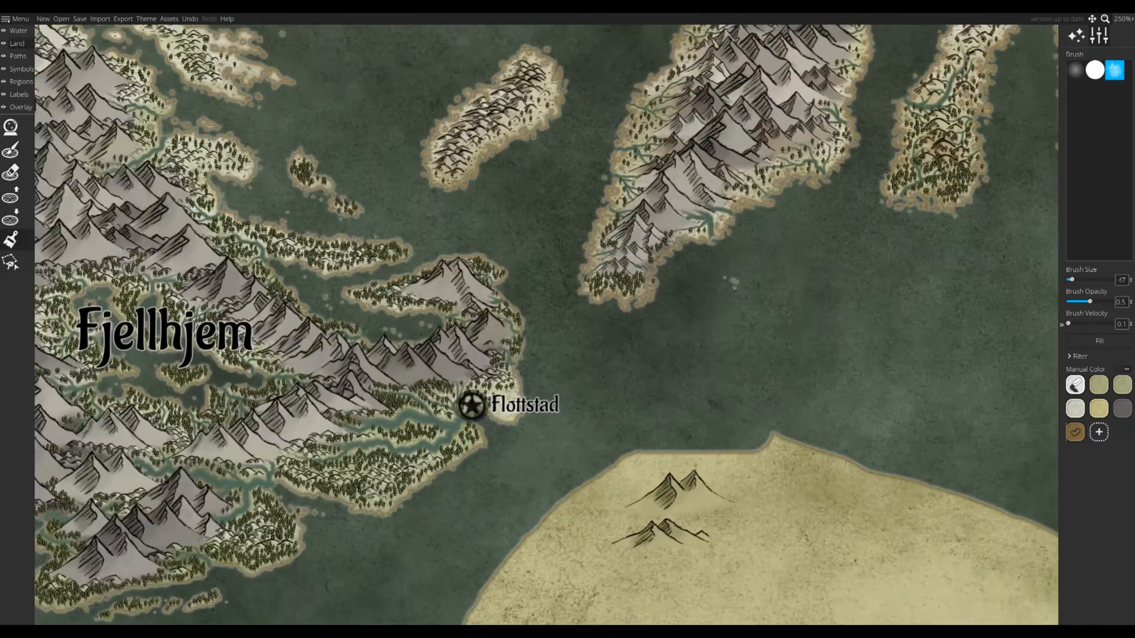
# - Paint the foothills near Flottstad and along Fjellhjem's southeast coast brown at brush size 31
pyautogui.scroll(4, 398, 468)
pyautogui.moveTo(398, 468); pyautogui.dragTo(564, 452)
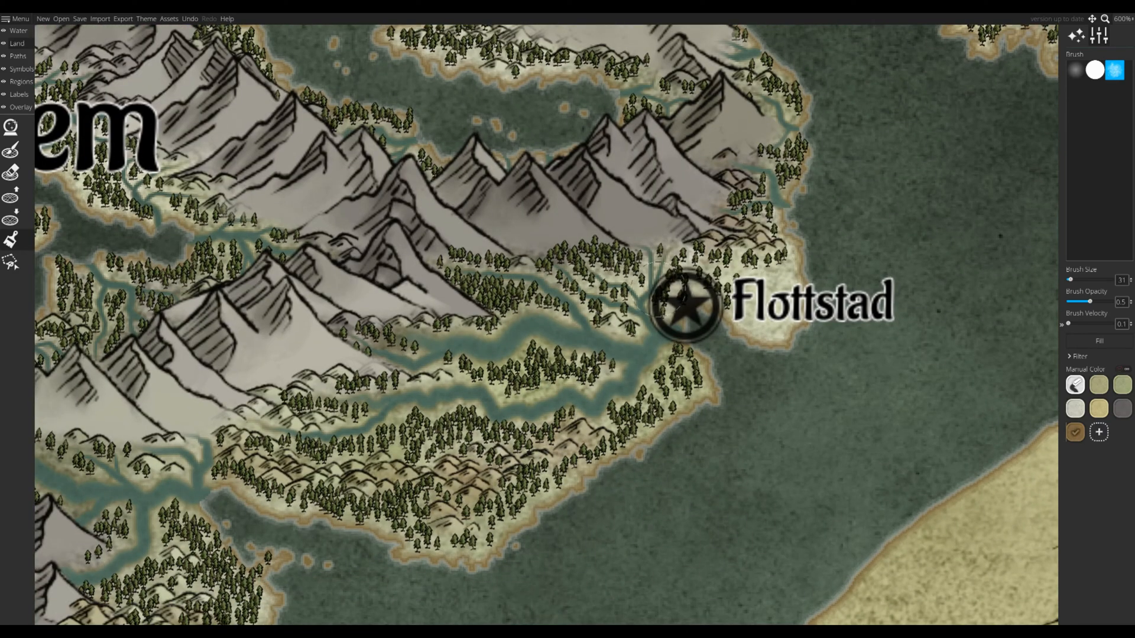
pyautogui.moveTo(659, 290); pyautogui.dragTo(884, 267)
pyautogui.moveTo(752, 519); pyautogui.dragTo(1077, 405)
pyautogui.click(1075, 408)
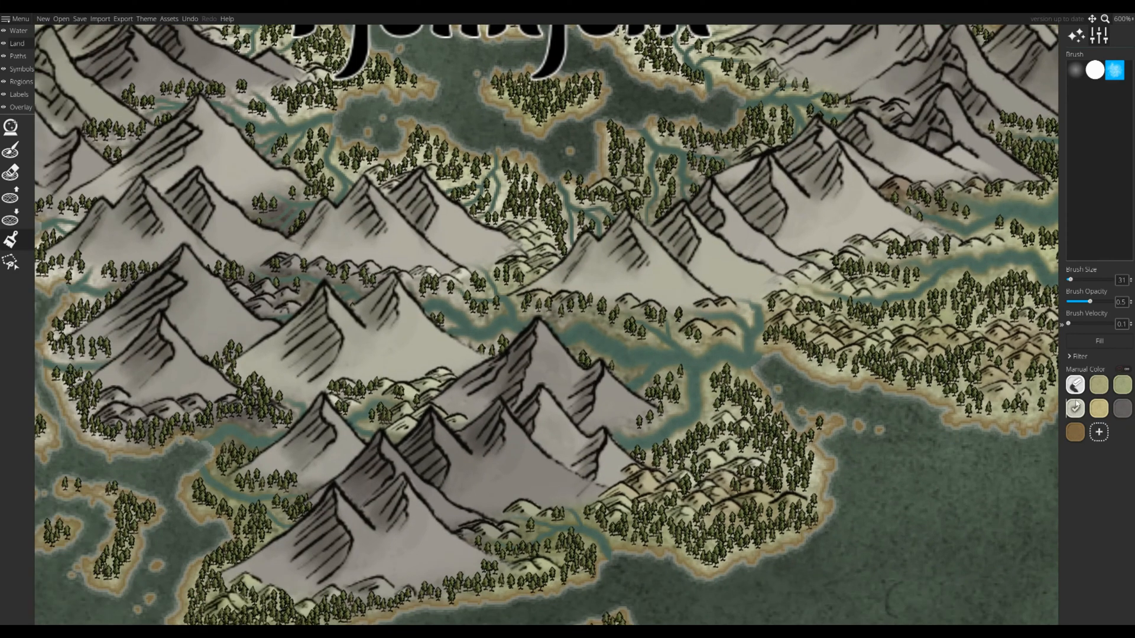
pyautogui.click(1092, 439)
pyautogui.click(596, 412)
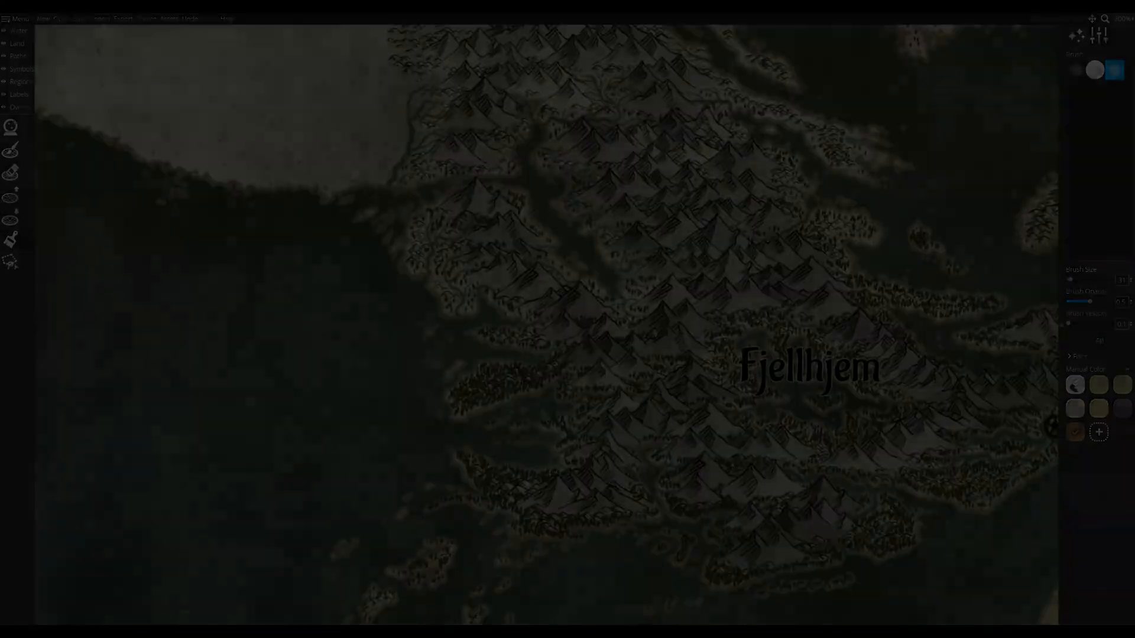
pyautogui.scroll(5, 493, 370)
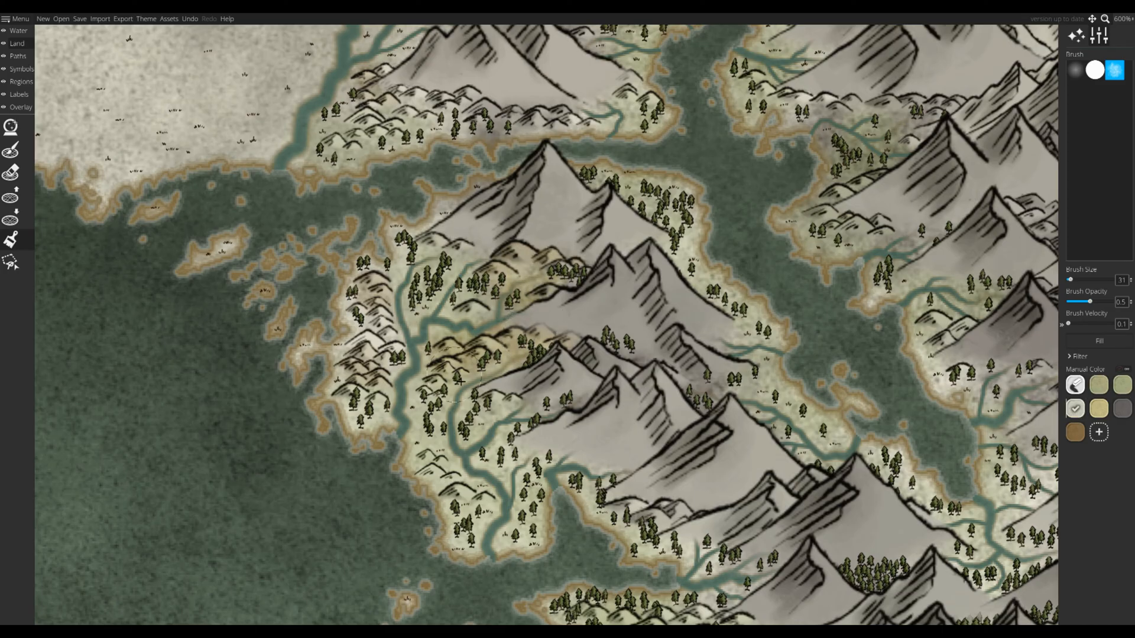
pyautogui.click(16, 83)
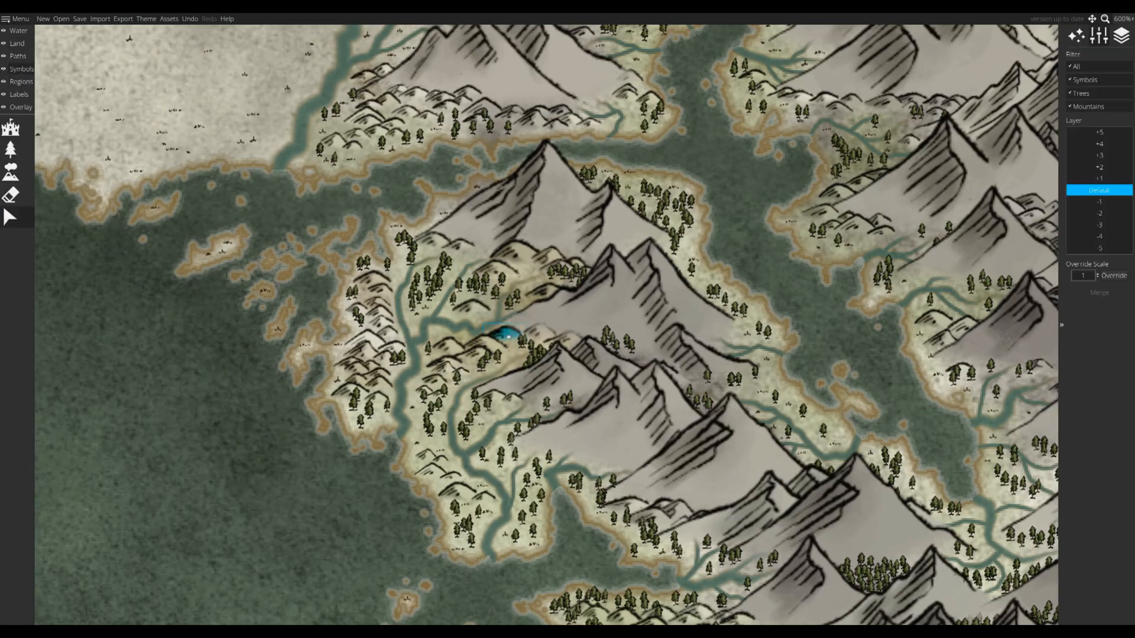
pyautogui.click(18, 44)
pyautogui.click(10, 239)
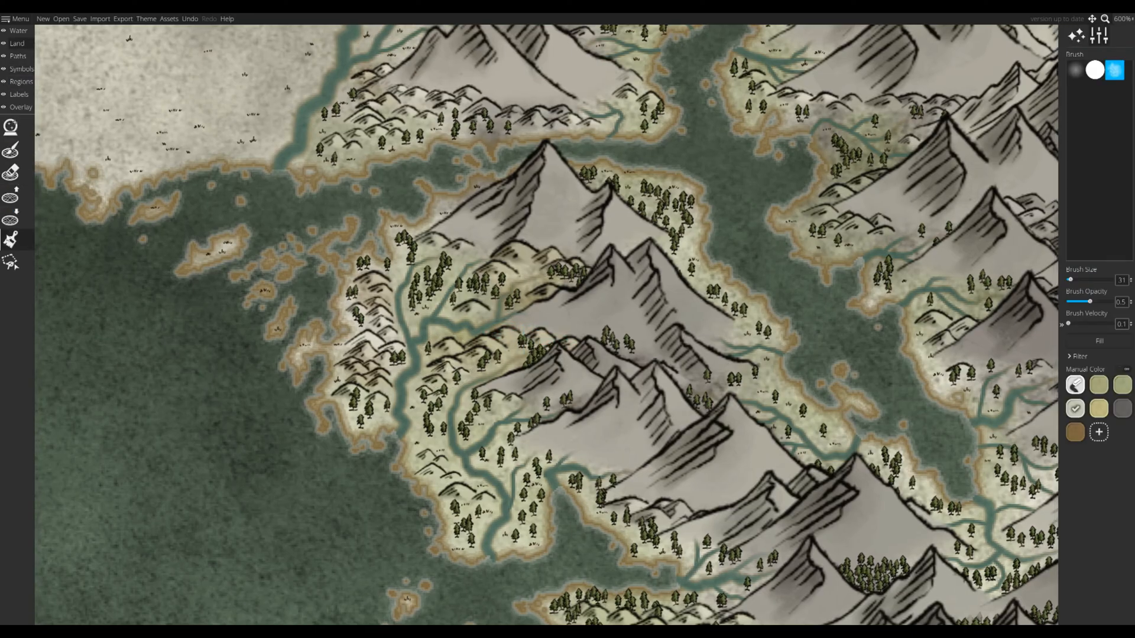
# - Tint the hills of Fjellhjem's northwestern peninsula with olive green and brown
pyautogui.scroll(2, 493, 381)
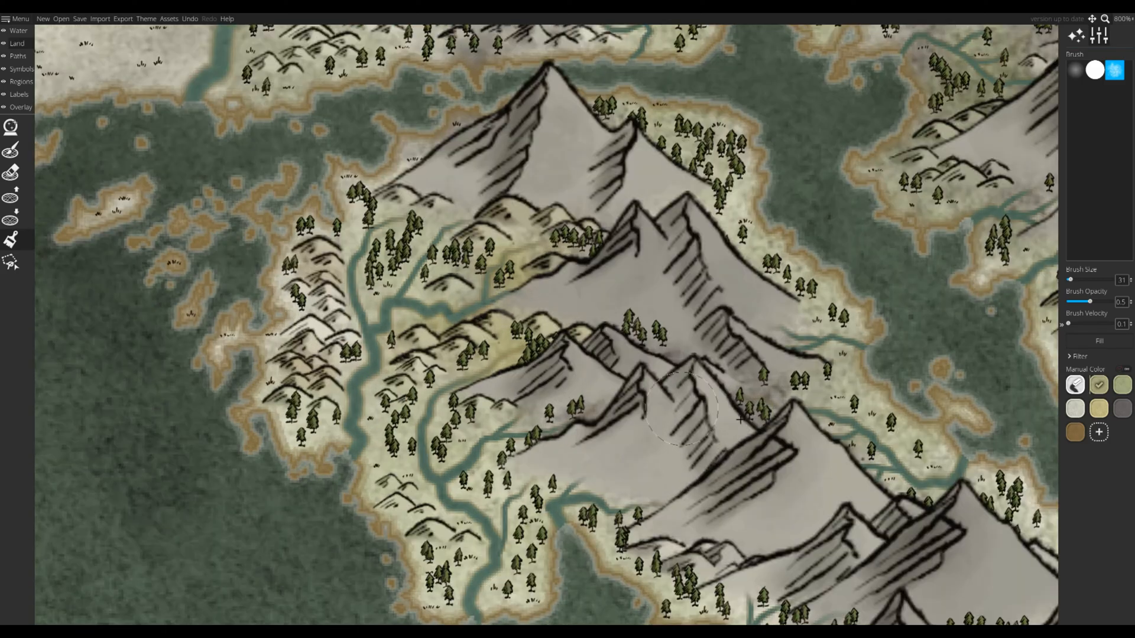
pyautogui.scroll(-2, 795, 360)
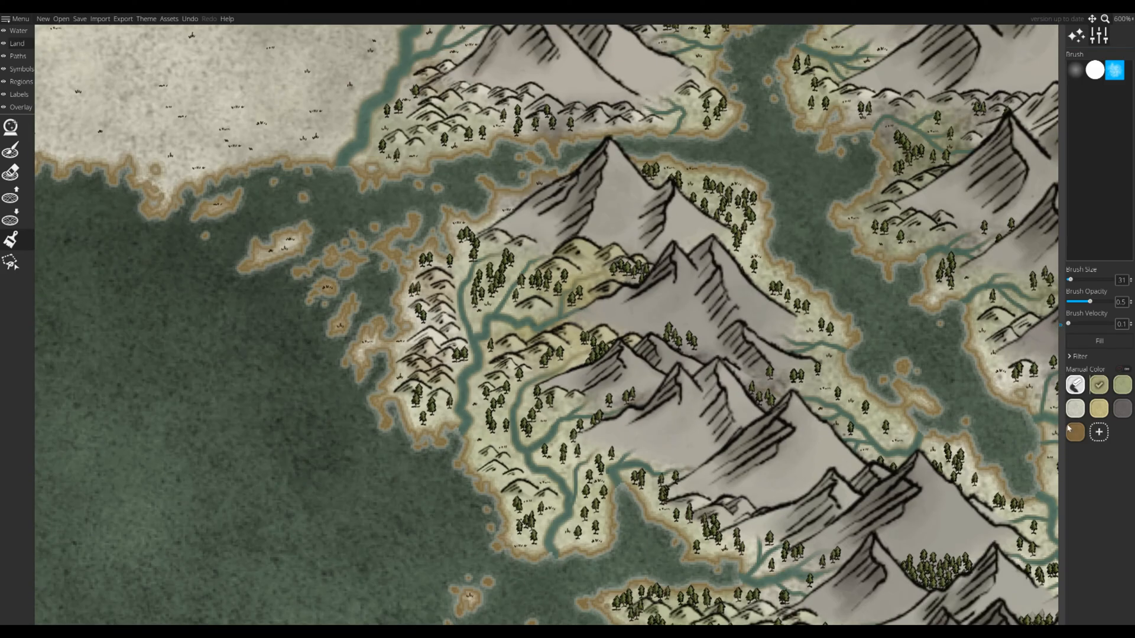
pyautogui.moveTo(631, 470); pyautogui.dragTo(590, 418)
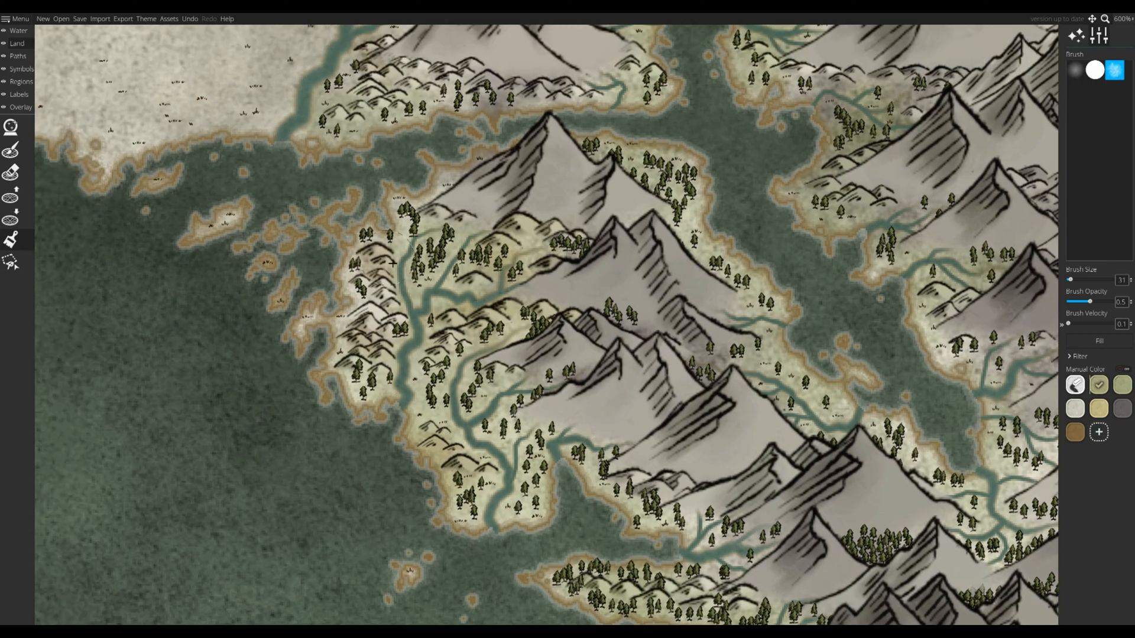
pyautogui.click(1074, 432)
pyautogui.moveTo(477, 86); pyautogui.dragTo(423, 313)
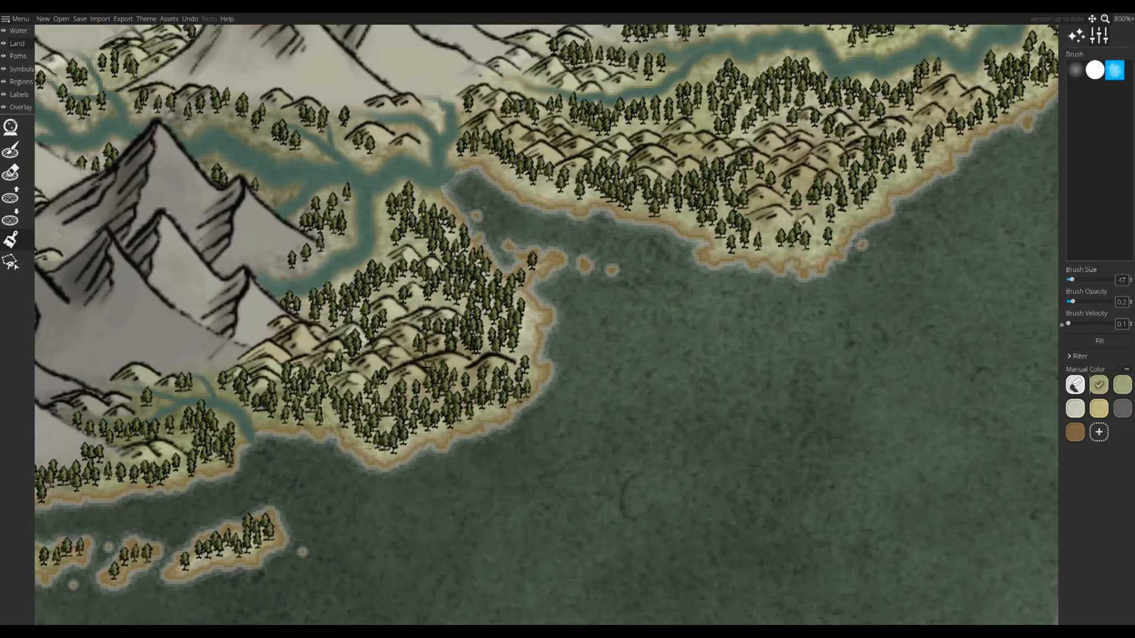
# - Look over Fjellhjem's southern coast, western fjords and northwestern peninsula to review their colouring
pyautogui.moveTo(425, 367)
pyautogui.mouseDown()
pyautogui.moveTo(744, 258)
pyautogui.moveTo(735, 295)
pyautogui.mouseUp()
pyautogui.moveTo(377, 110); pyautogui.dragTo(651, 247)
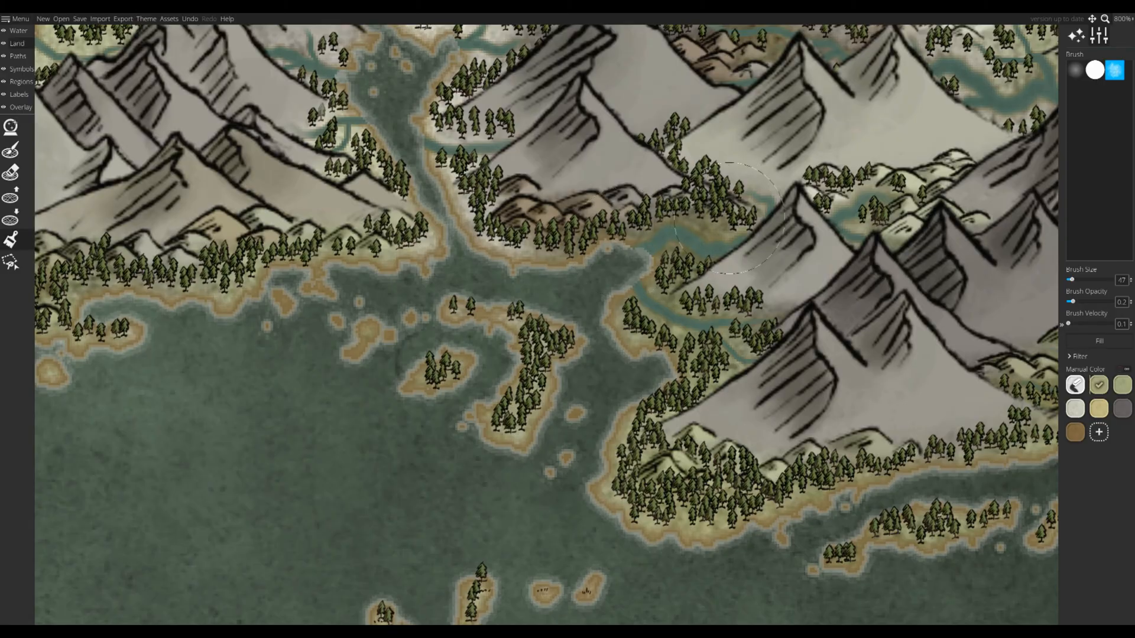
pyautogui.moveTo(411, 79); pyautogui.dragTo(470, 218)
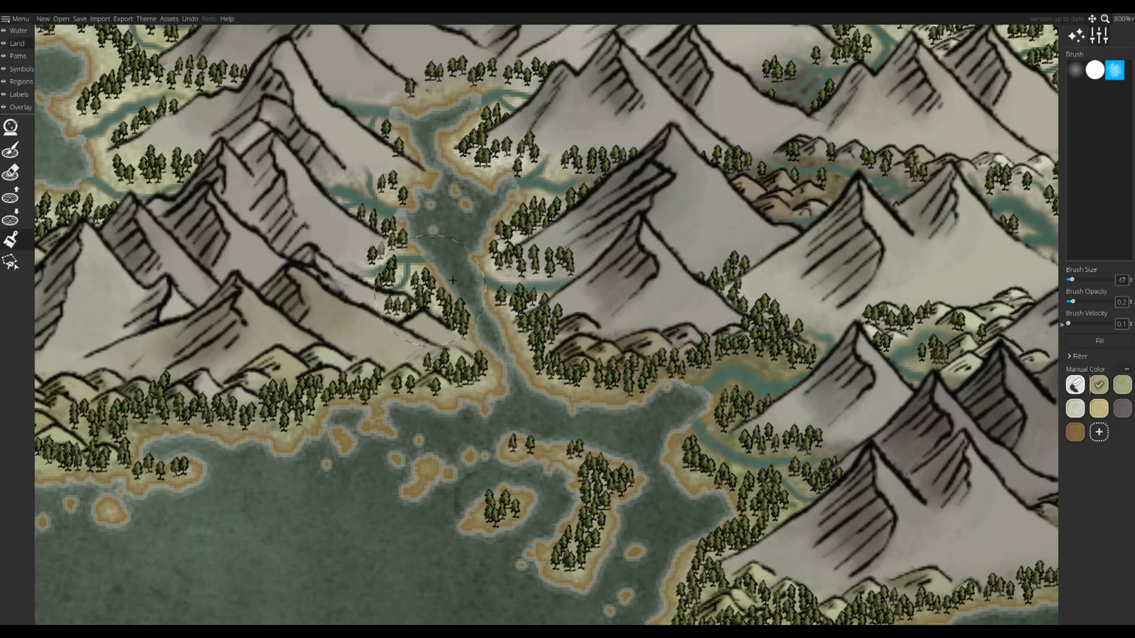
pyautogui.scroll(-5, 802, 358)
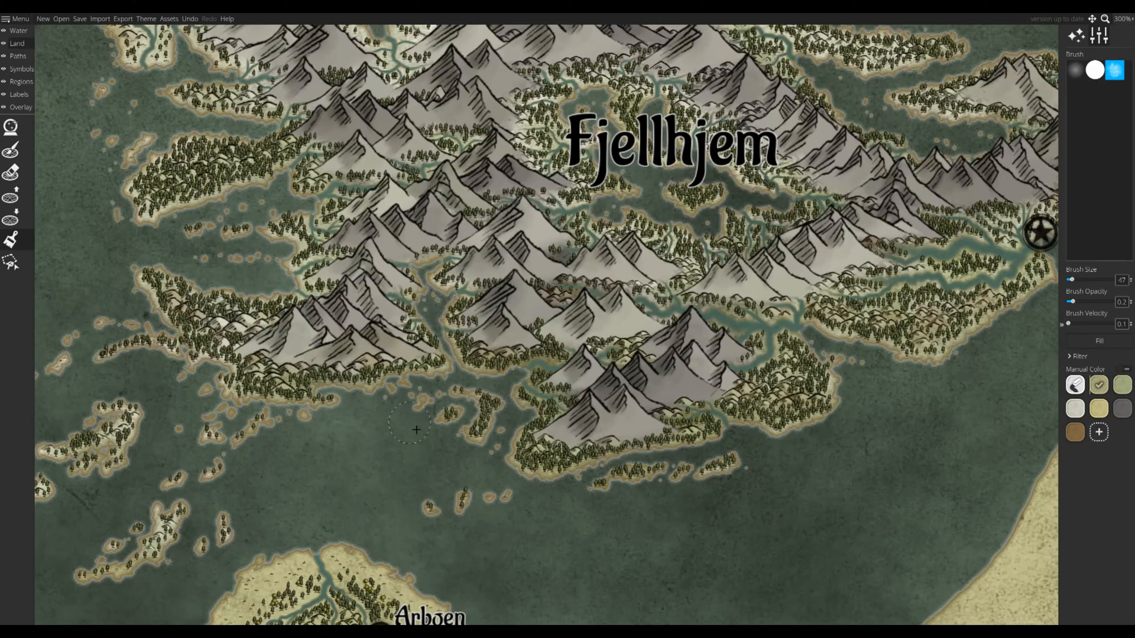
pyautogui.scroll(5, 490, 236)
pyautogui.scroll(-5, 668, 250)
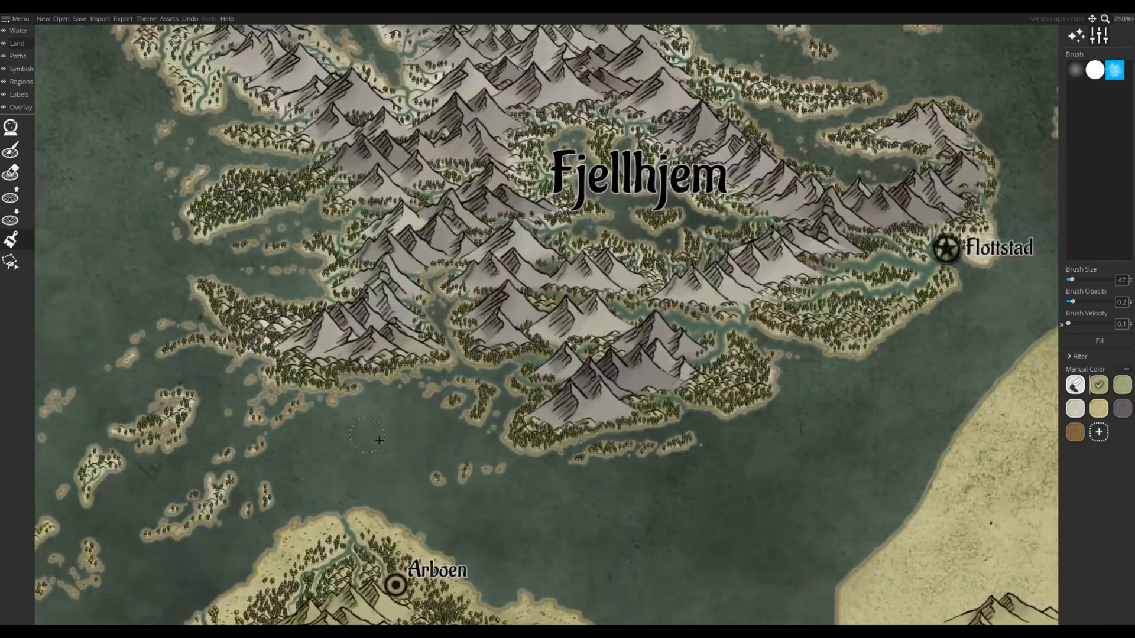
pyautogui.scroll(4, 609, 374)
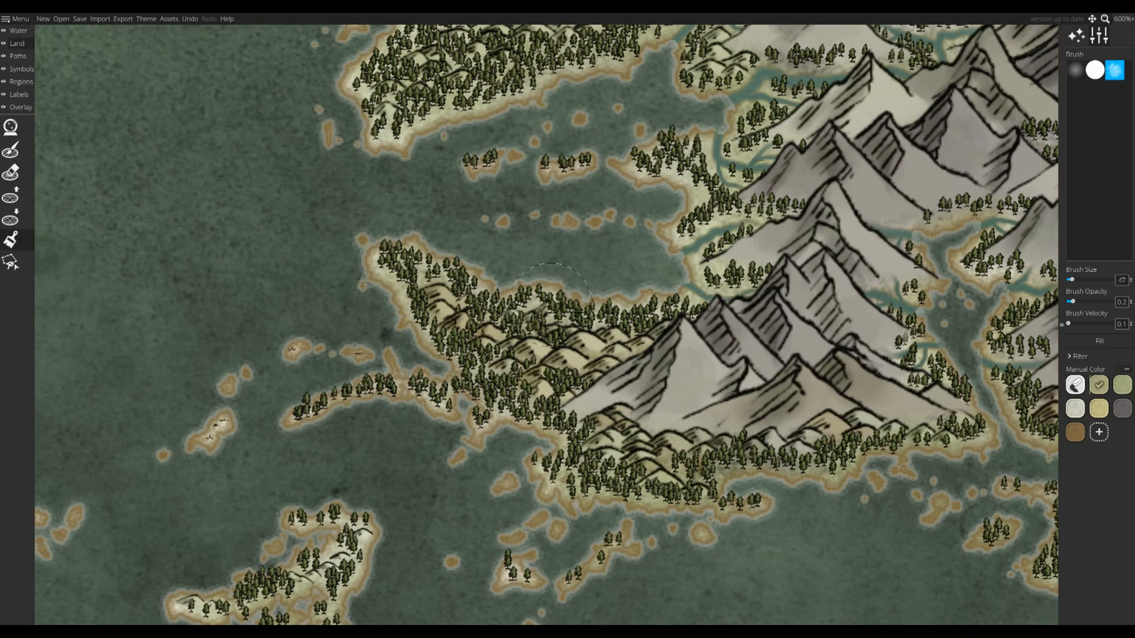
pyautogui.scroll(-6, 214, 454)
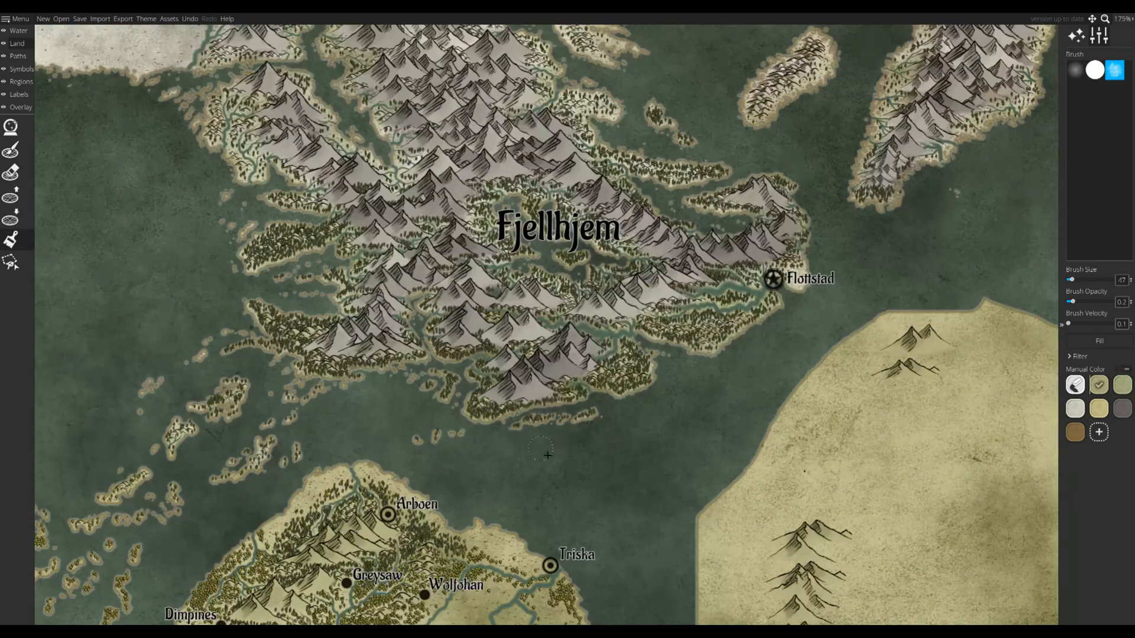
# - Lighten the hills along Fjellhjem's southeast coast and around Flottstad with snowy white at brush size 47
pyautogui.scroll(7, 510, 442)
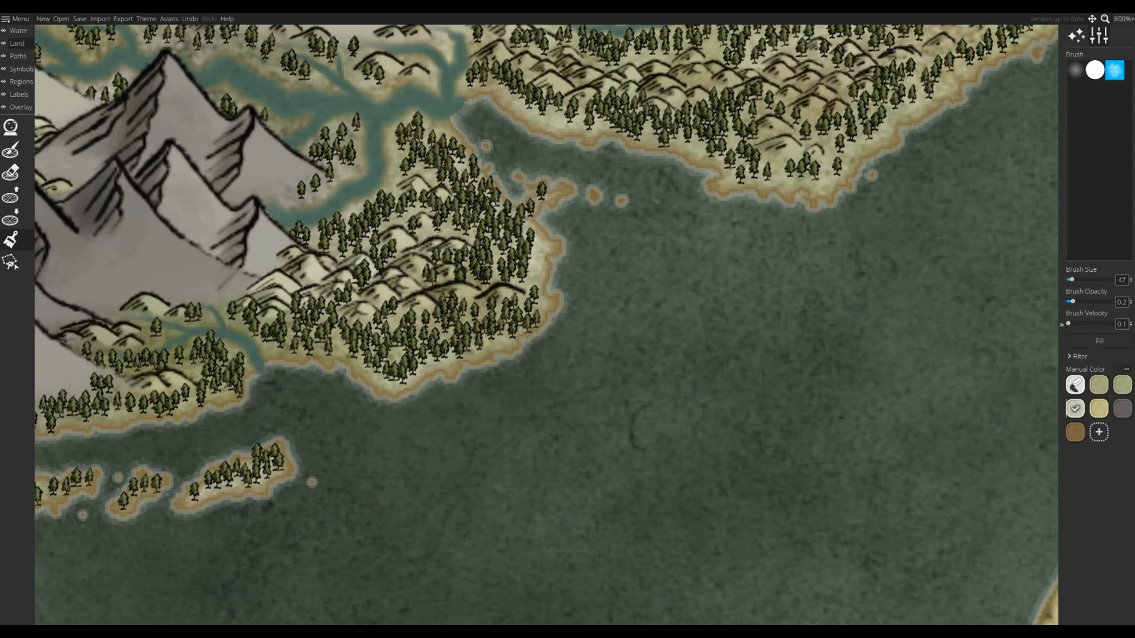
pyautogui.moveTo(275, 349); pyautogui.dragTo(884, 367)
pyautogui.moveTo(403, 42); pyautogui.dragTo(423, 254)
pyautogui.moveTo(674, 239); pyautogui.dragTo(385, 374)
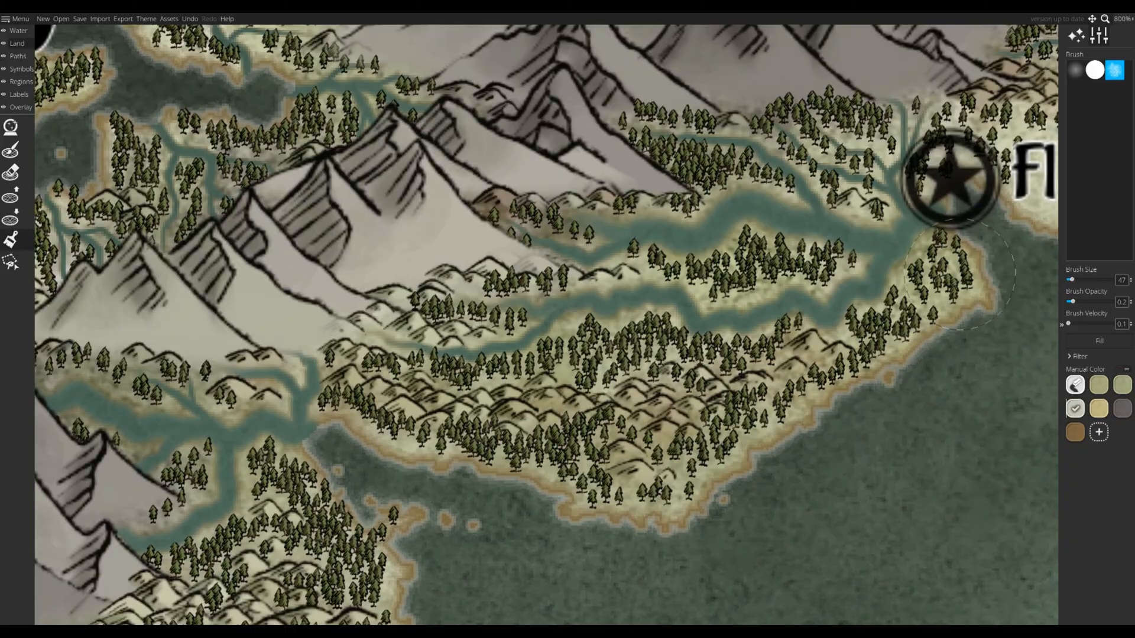
pyautogui.moveTo(961, 278); pyautogui.dragTo(404, 310)
pyautogui.moveTo(541, 253); pyautogui.dragTo(533, 459)
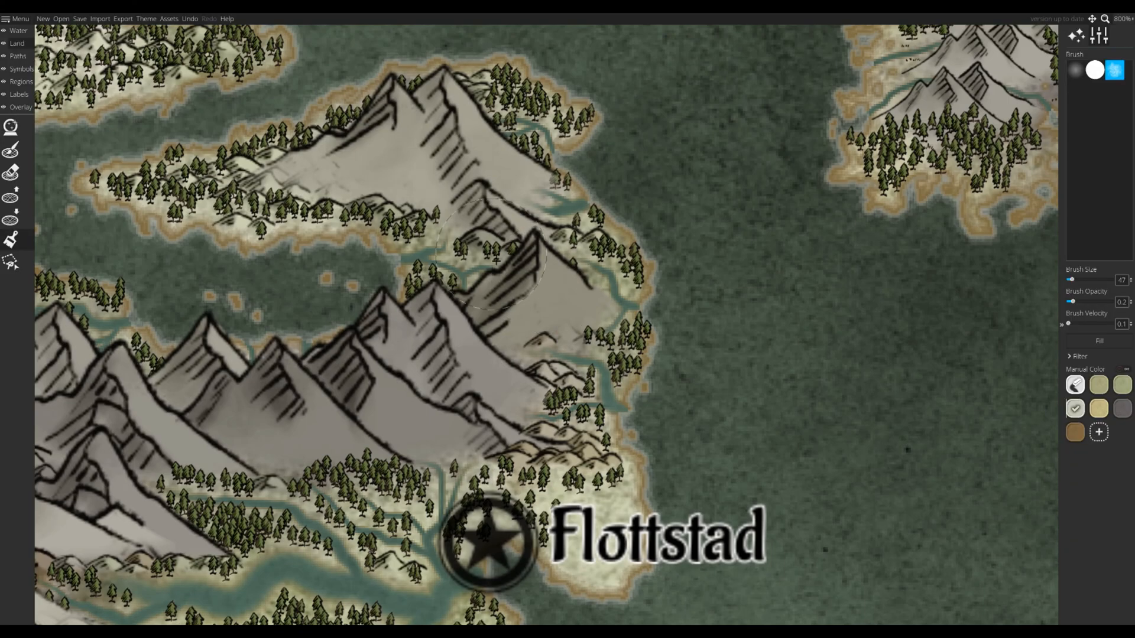
pyautogui.scroll(-8, 495, 258)
pyautogui.moveTo(536, 402); pyautogui.dragTo(590, 444)
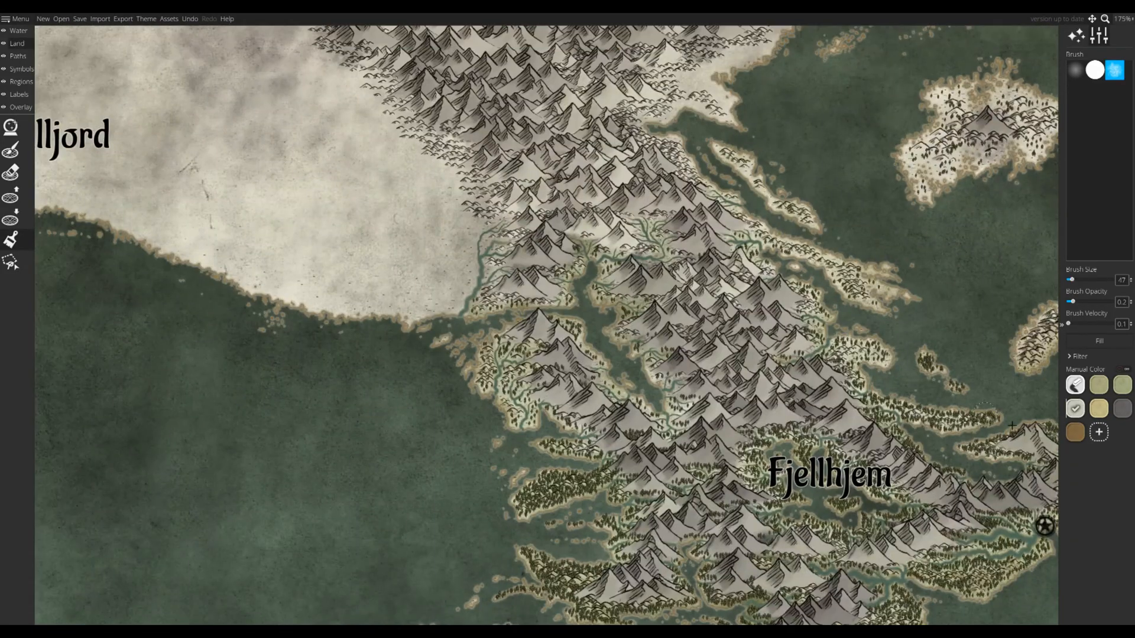
# - Shade the snowy plains of Avfalljord with grey at brush size 512
pyautogui.click(1123, 408)
pyautogui.scroll(3, 781, 236)
pyautogui.moveTo(781, 236); pyautogui.dragTo(782, 426)
pyautogui.scroll(-2, 546, 236)
pyautogui.moveTo(354, 236); pyautogui.dragTo(833, 249)
pyautogui.moveTo(1072, 279); pyautogui.dragTo(1112, 280)
pyautogui.moveTo(37, 152)
pyautogui.mouseDown()
pyautogui.moveTo(246, 149)
pyautogui.moveTo(359, 164)
pyautogui.mouseUp()
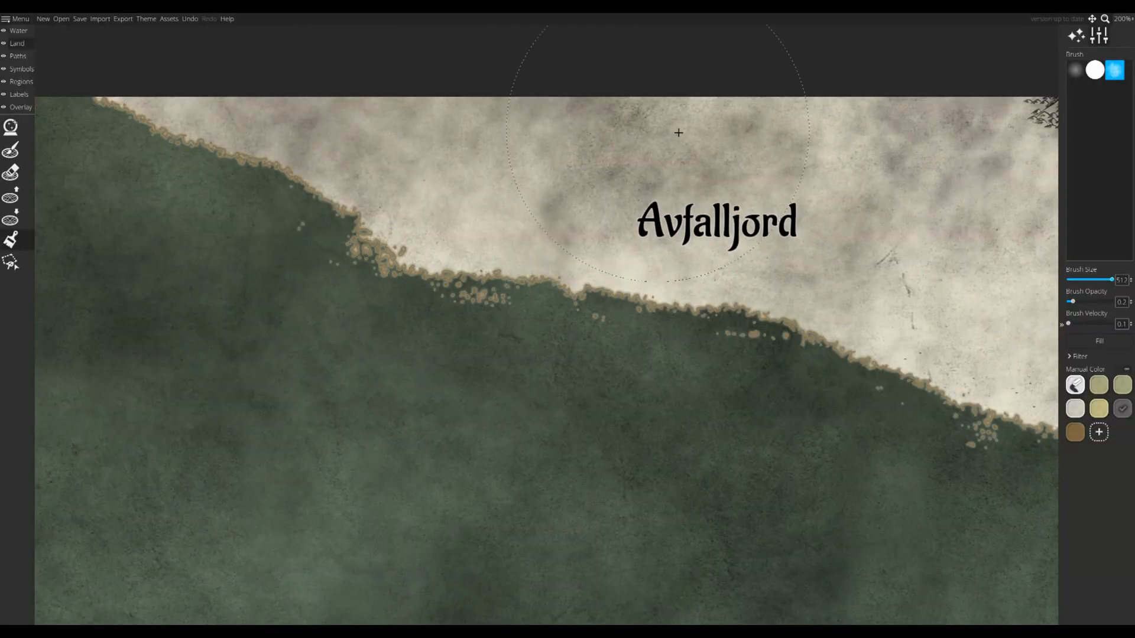
pyautogui.moveTo(679, 132); pyautogui.dragTo(324, 35)
pyautogui.moveTo(672, 157); pyautogui.dragTo(924, 205)
pyautogui.moveTo(941, 364); pyautogui.dragTo(476, 412)
# - Soften Avfalljord's grey shading with snowy white at brush size 512
pyautogui.click(1075, 409)
pyautogui.moveTo(664, 202); pyautogui.dragTo(542, 126)
pyautogui.moveTo(482, 243); pyautogui.dragTo(652, 279)
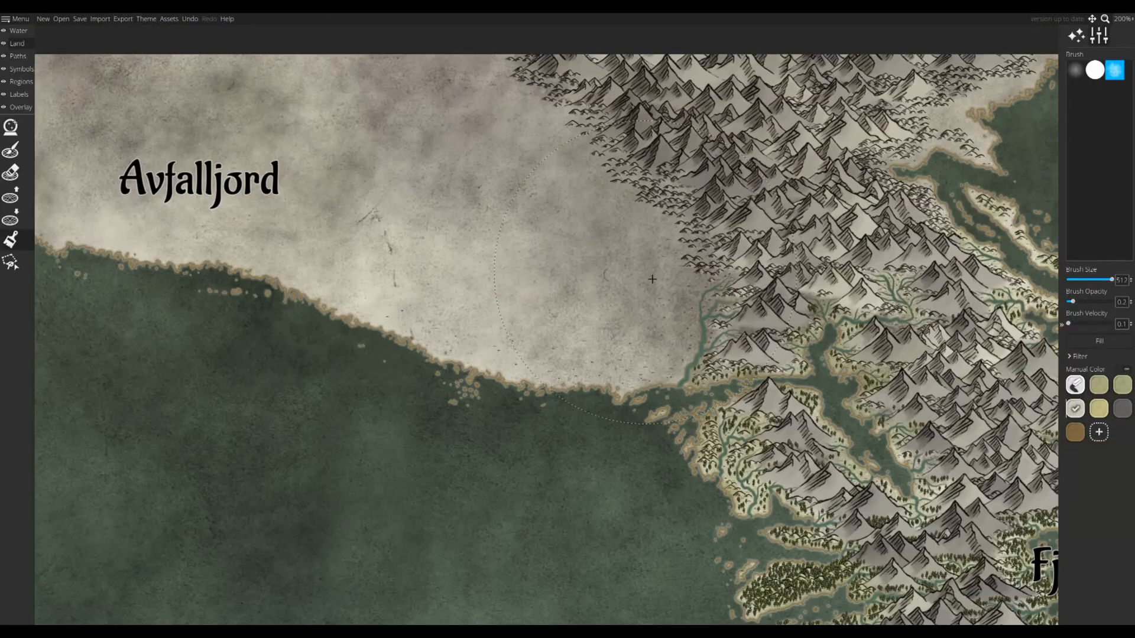
pyautogui.moveTo(533, 345); pyautogui.dragTo(544, 314)
# - Add a light blue to the manual colours and reduce the brush size to 67
pyautogui.click(1099, 433)
pyautogui.click(607, 293)
pyautogui.click(552, 260)
pyautogui.click(545, 410)
pyautogui.moveTo(545, 378); pyautogui.dragTo(369, 378)
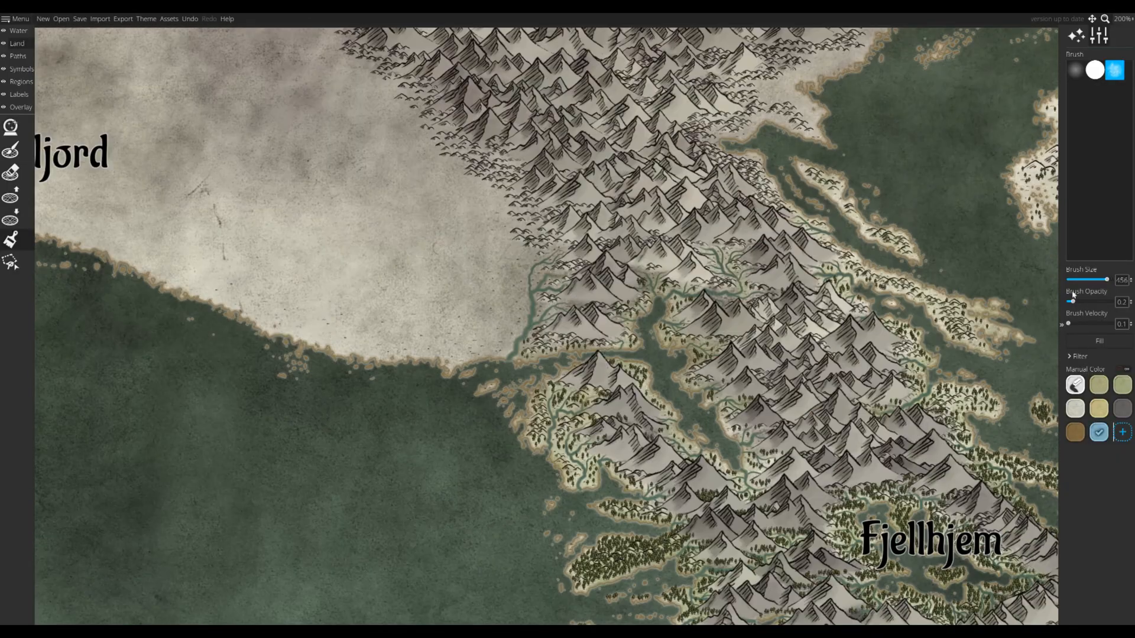
pyautogui.click(1073, 280)
# - Tint the snowy northeastern coast and inlet above Fjellhjem light blue at brush size 67
pyautogui.scroll(6, 857, 154)
pyautogui.moveTo(524, 302); pyautogui.dragTo(609, 361)
pyautogui.moveTo(242, 326)
pyautogui.mouseDown()
pyautogui.moveTo(328, 398)
pyautogui.moveTo(413, 254)
pyautogui.mouseUp()
pyautogui.moveTo(695, 247); pyautogui.dragTo(655, 377)
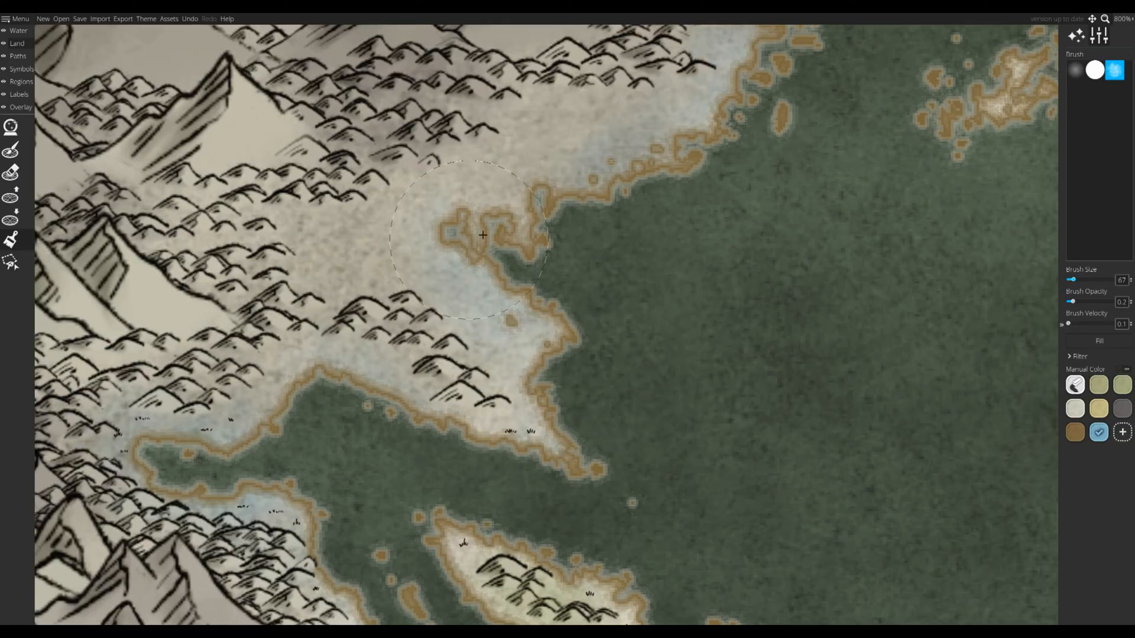
pyautogui.moveTo(706, 302); pyautogui.dragTo(83, 417)
pyautogui.moveTo(643, 258); pyautogui.dragTo(158, 36)
pyautogui.moveTo(764, 577)
pyautogui.mouseDown()
pyautogui.moveTo(645, 487)
pyautogui.moveTo(875, 242)
pyautogui.mouseUp()
# - Edge the single-peaked northeastern island with light blue and blend its land with snowy white and olive green
pyautogui.click(1075, 408)
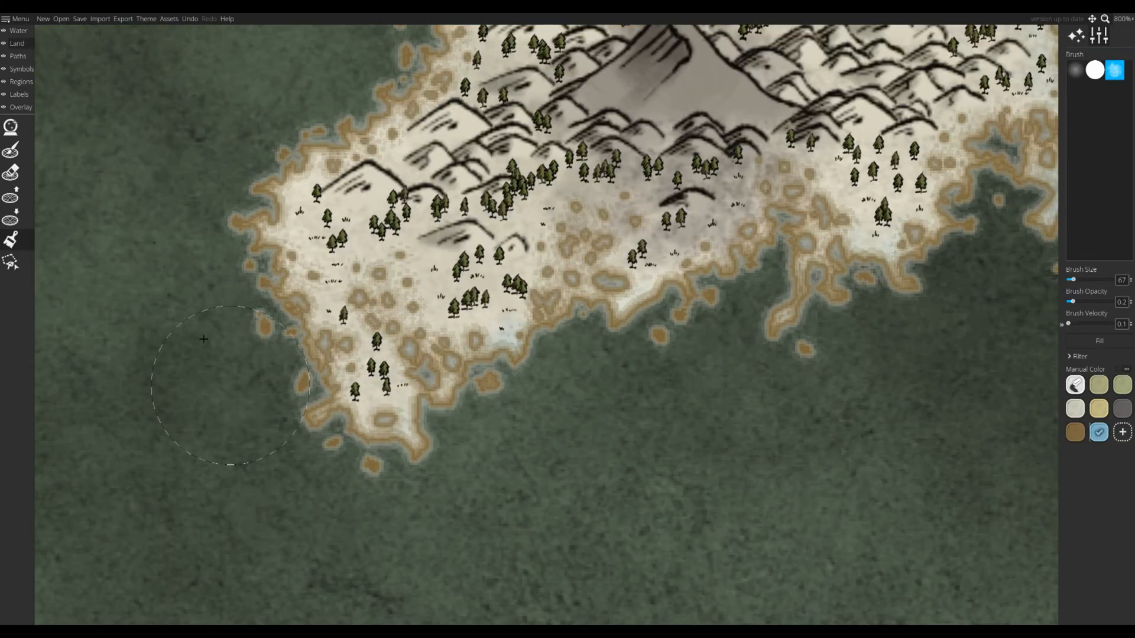
pyautogui.click(266, 201)
pyautogui.moveTo(266, 201)
pyautogui.mouseDown()
pyautogui.moveTo(328, 340)
pyautogui.moveTo(399, 369)
pyautogui.mouseUp()
pyautogui.click(1075, 409)
pyautogui.moveTo(800, 165); pyautogui.dragTo(548, 256)
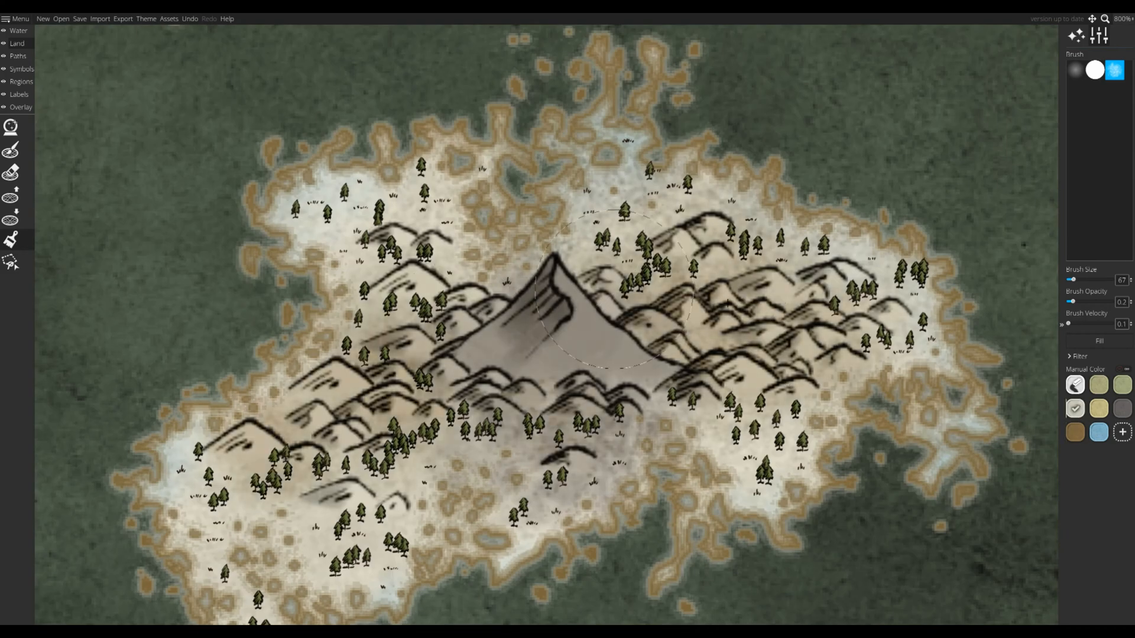
pyautogui.click(1098, 385)
pyautogui.moveTo(664, 415); pyautogui.dragTo(628, 338)
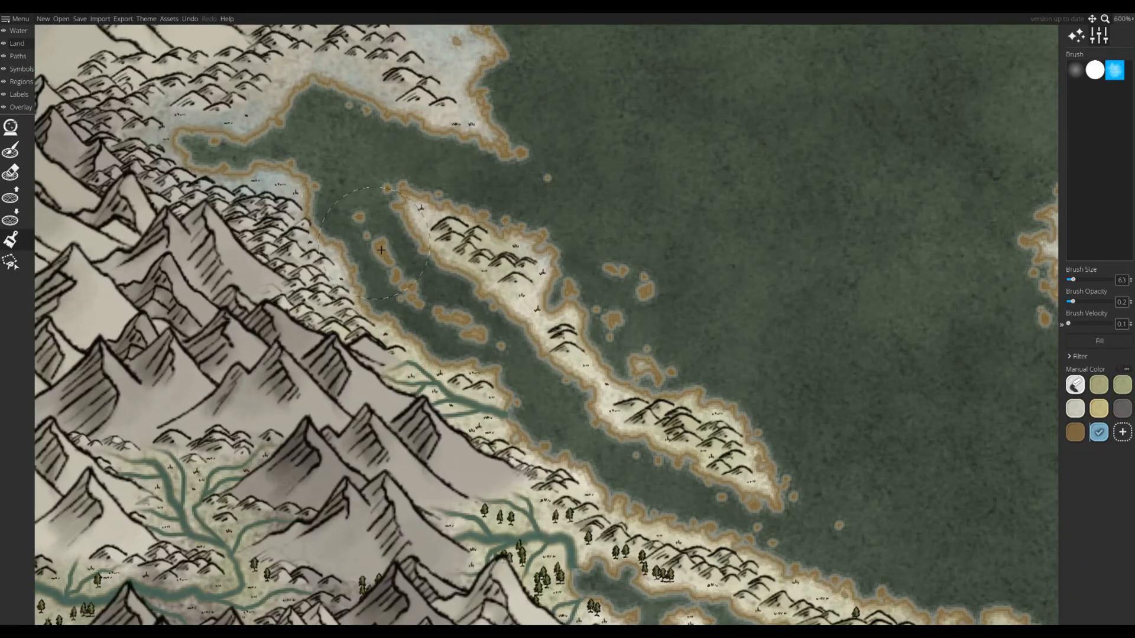
# - Tint patches of Avfalljord's coast near the Fjellhjem border light blue
pyautogui.scroll(-4, 461, 321)
pyautogui.moveTo(461, 321); pyautogui.dragTo(254, 215)
pyautogui.moveTo(768, 207); pyautogui.dragTo(388, 472)
pyautogui.scroll(2, 545, 287)
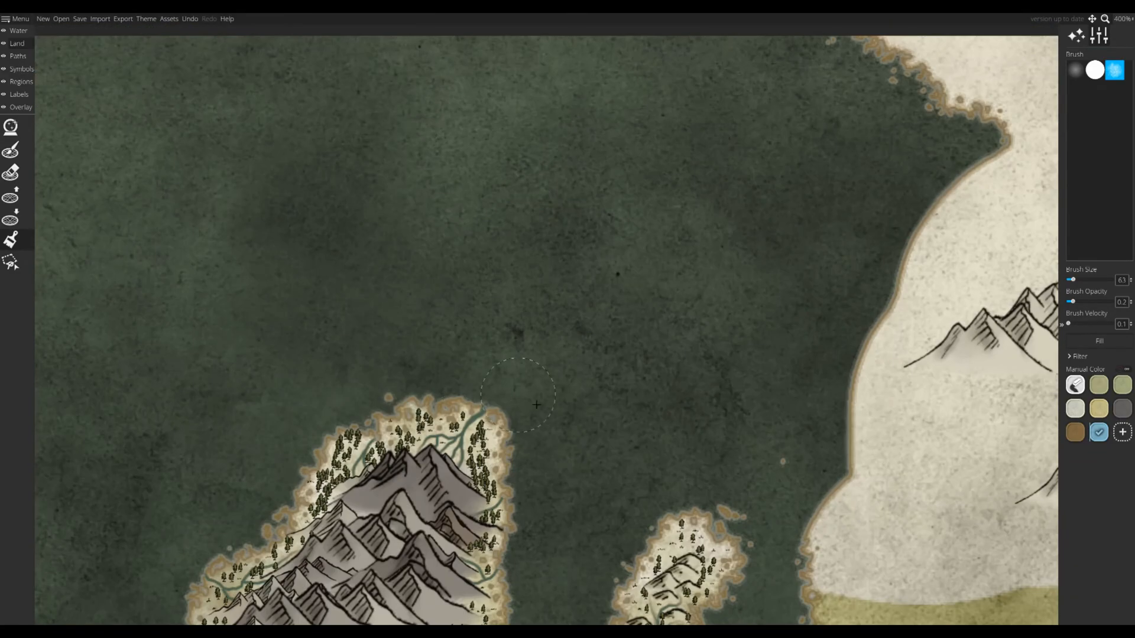
pyautogui.moveTo(929, 106); pyautogui.dragTo(652, 230)
pyautogui.scroll(-2, 652, 230)
pyautogui.moveTo(828, 473); pyautogui.dragTo(497, 266)
pyautogui.scroll(6, 515, 319)
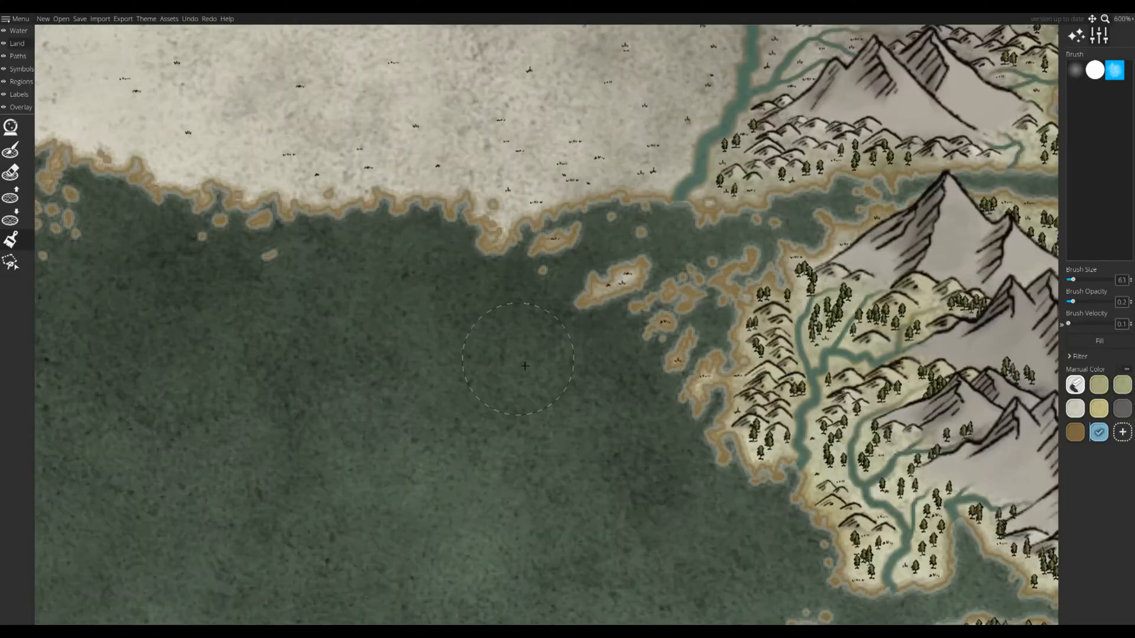
pyautogui.scroll(-3, 597, 194)
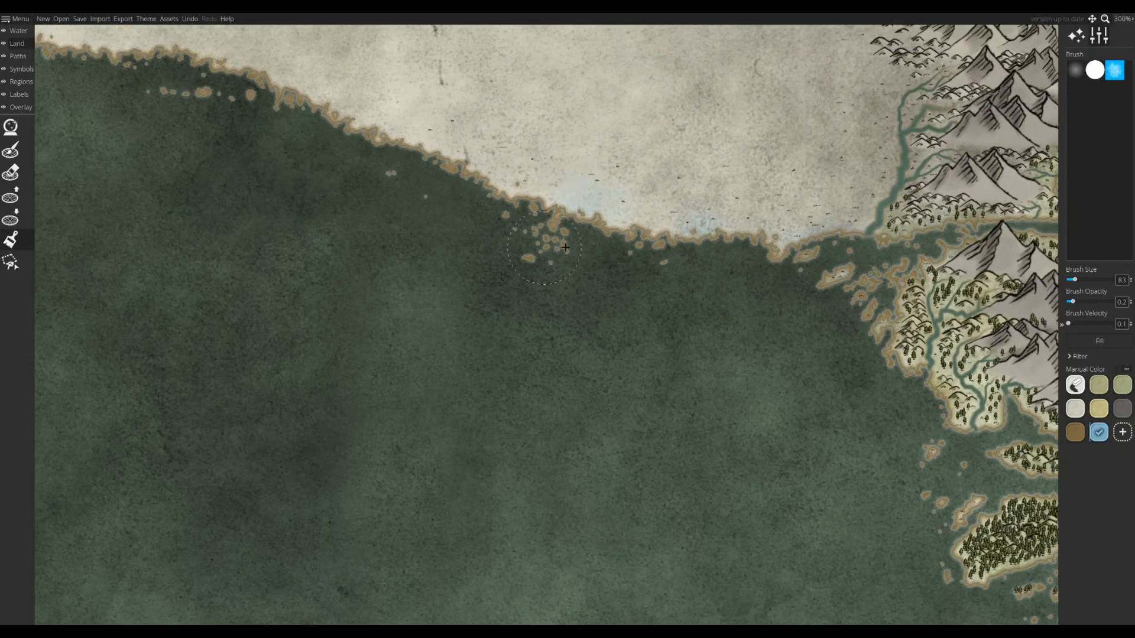
pyautogui.scroll(-1, 565, 247)
# - Tint the rest of Avfalljord's southern coastline and its eastern edge beside the mountains light blue, using brush size 95 along the coast
pyautogui.moveTo(354, 201)
pyautogui.mouseDown()
pyautogui.moveTo(620, 379)
pyautogui.moveTo(842, 422)
pyautogui.mouseUp()
pyautogui.press(']')
pyautogui.moveTo(195, 141); pyautogui.dragTo(259, 177)
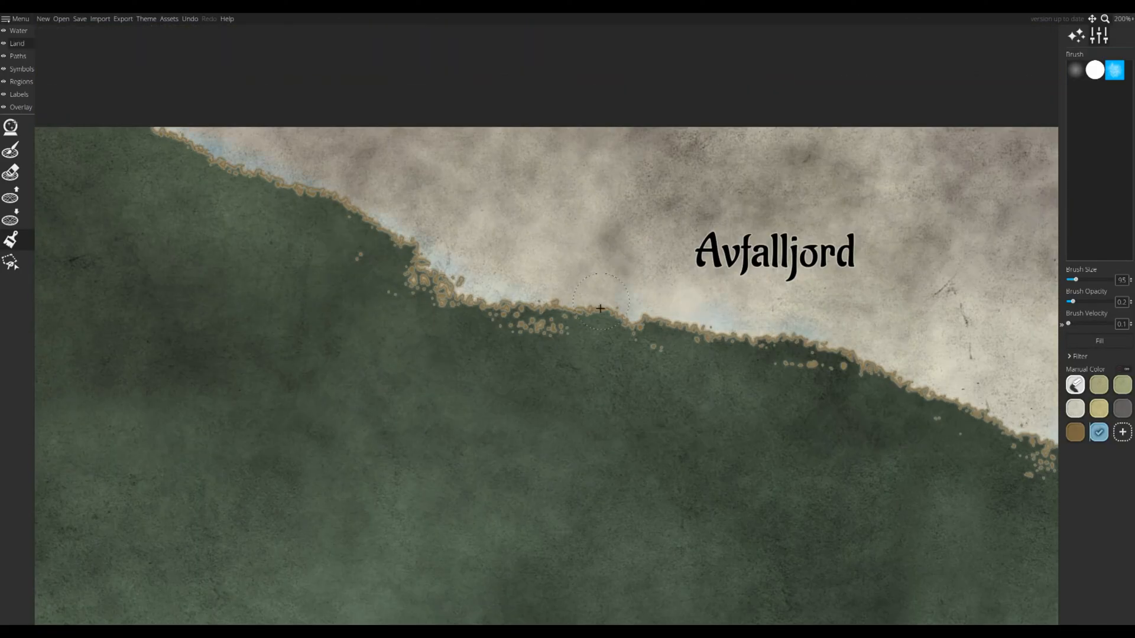
pyautogui.moveTo(601, 309); pyautogui.dragTo(786, 339)
pyautogui.moveTo(785, 340); pyautogui.dragTo(383, 256)
pyautogui.moveTo(88, 211); pyautogui.dragTo(400, 305)
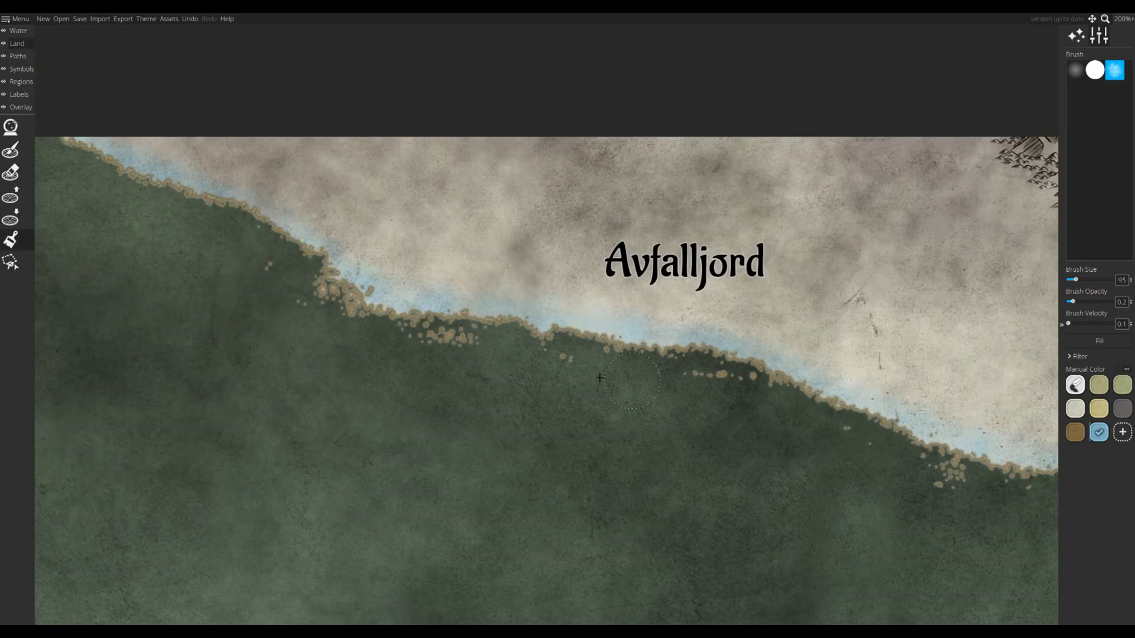
pyautogui.moveTo(599, 378); pyautogui.dragTo(333, 289)
pyautogui.moveTo(950, 323); pyautogui.dragTo(601, 335)
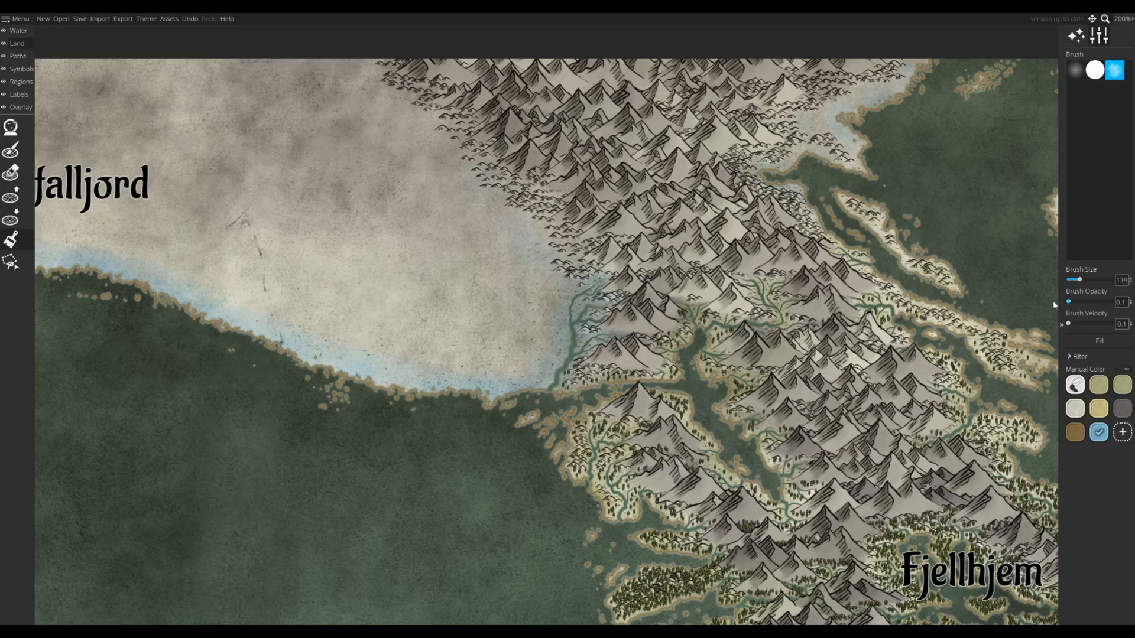
# - Wash Avfalljord's inland plains with light blue using a large brush at opacity 0.1
pyautogui.moveTo(1079, 279); pyautogui.dragTo(1112, 279)
pyautogui.moveTo(333, 436); pyautogui.dragTo(960, 501)
pyautogui.moveTo(331, 170); pyautogui.dragTo(937, 288)
pyautogui.moveTo(938, 287)
pyautogui.mouseDown()
pyautogui.moveTo(803, 276)
pyautogui.moveTo(561, 217)
pyautogui.mouseUp()
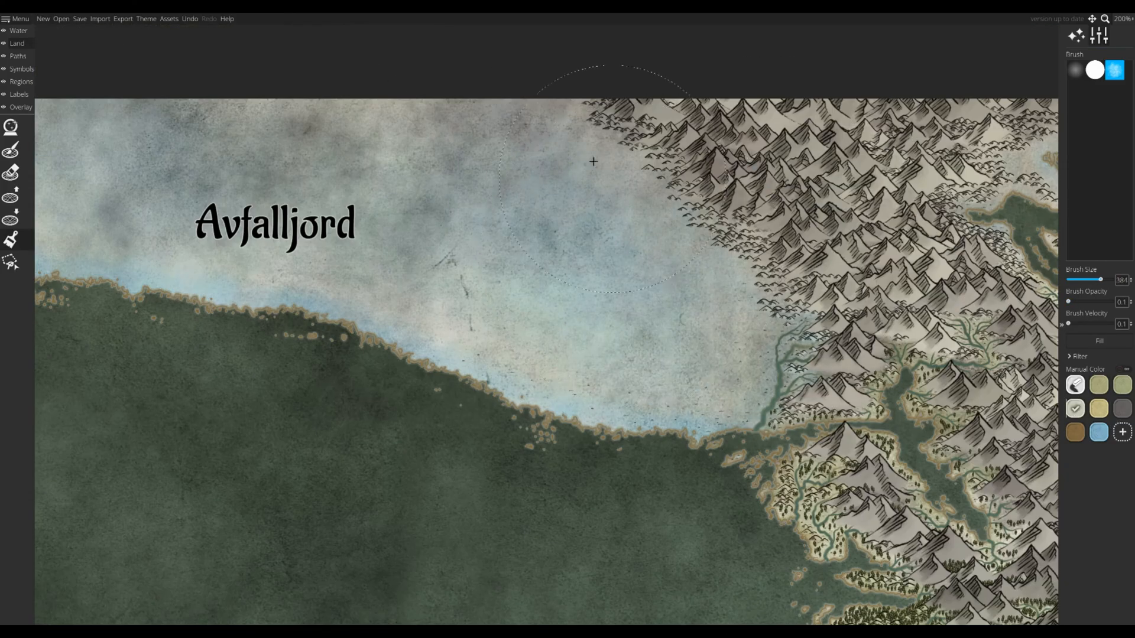
# - Blend Avfalljord's blue wash with snowy white at brush size 384 and opacity 0.1
pyautogui.moveTo(90, 170); pyautogui.dragTo(571, 220)
pyautogui.moveTo(762, 281); pyautogui.dragTo(299, 213)
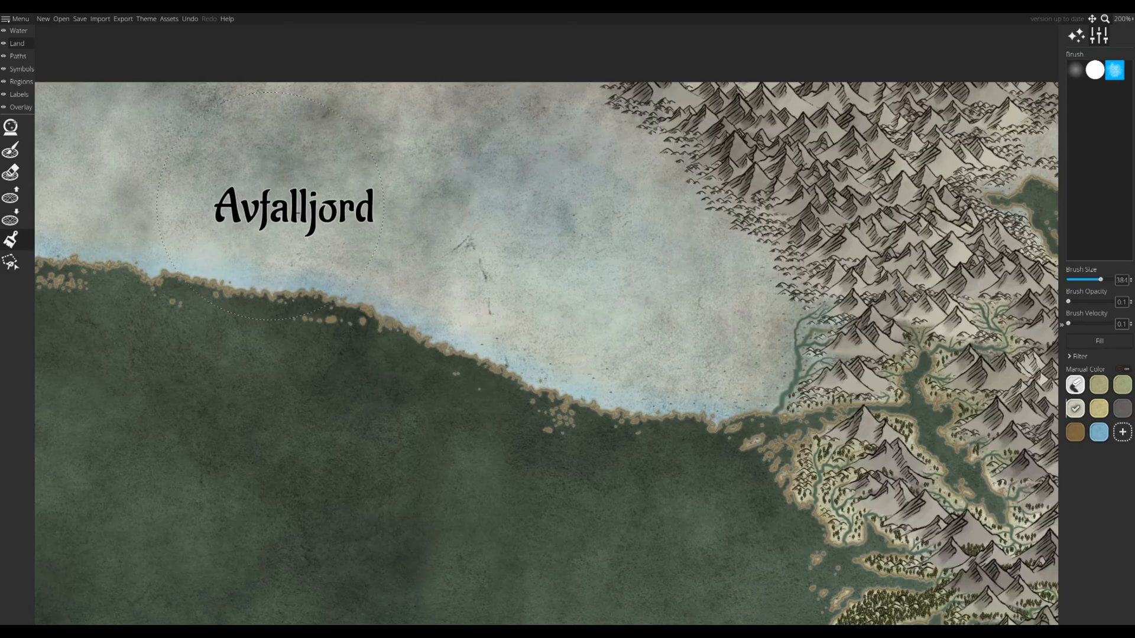
pyautogui.moveTo(702, 321); pyautogui.dragTo(356, 239)
# - Lightly tint the northern Fjellhjem mountains with light blue and snowy white at brush size 116 and opacity 0.1
pyautogui.click(1098, 432)
pyautogui.moveTo(1100, 280); pyautogui.dragTo(1077, 280)
pyautogui.scroll(2, 636, 187)
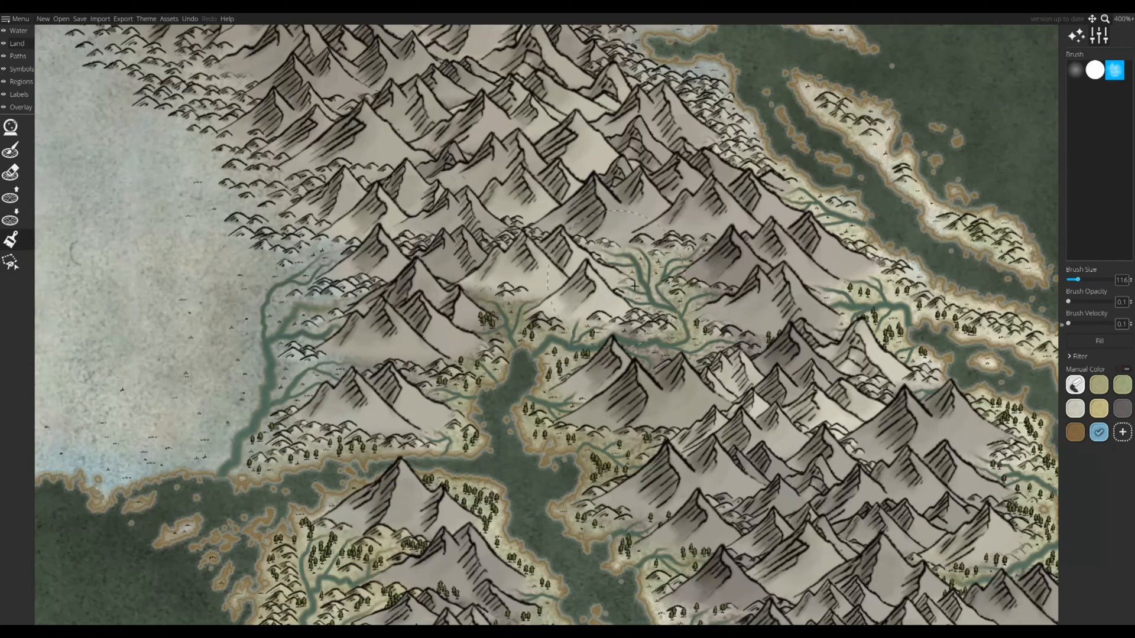
pyautogui.moveTo(615, 178); pyautogui.dragTo(507, 455)
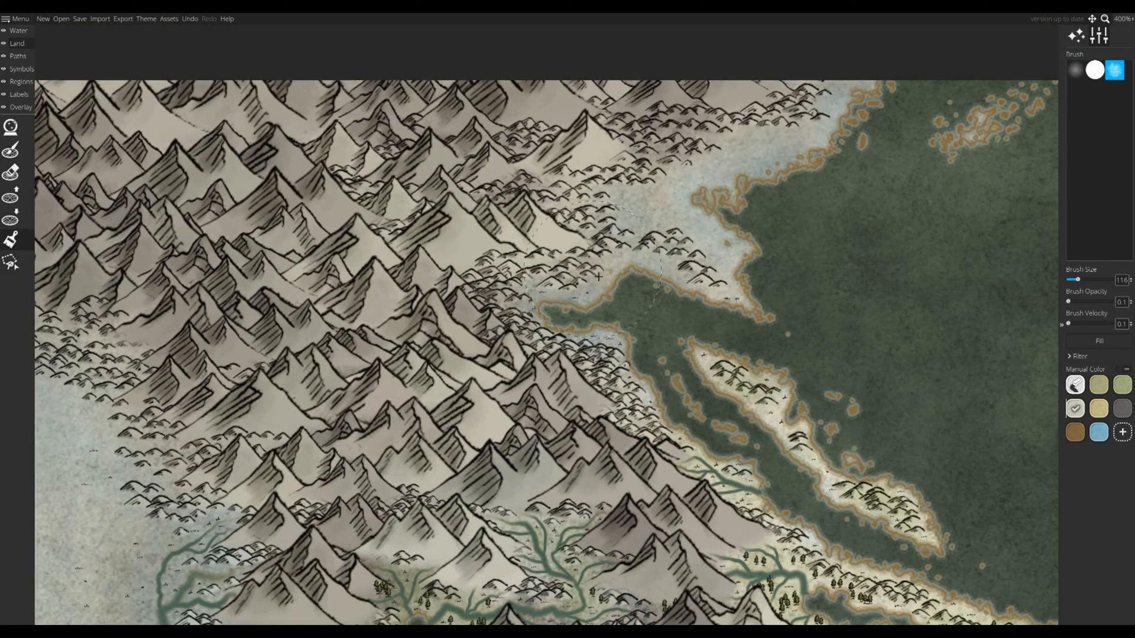
pyautogui.scroll(-4, 598, 276)
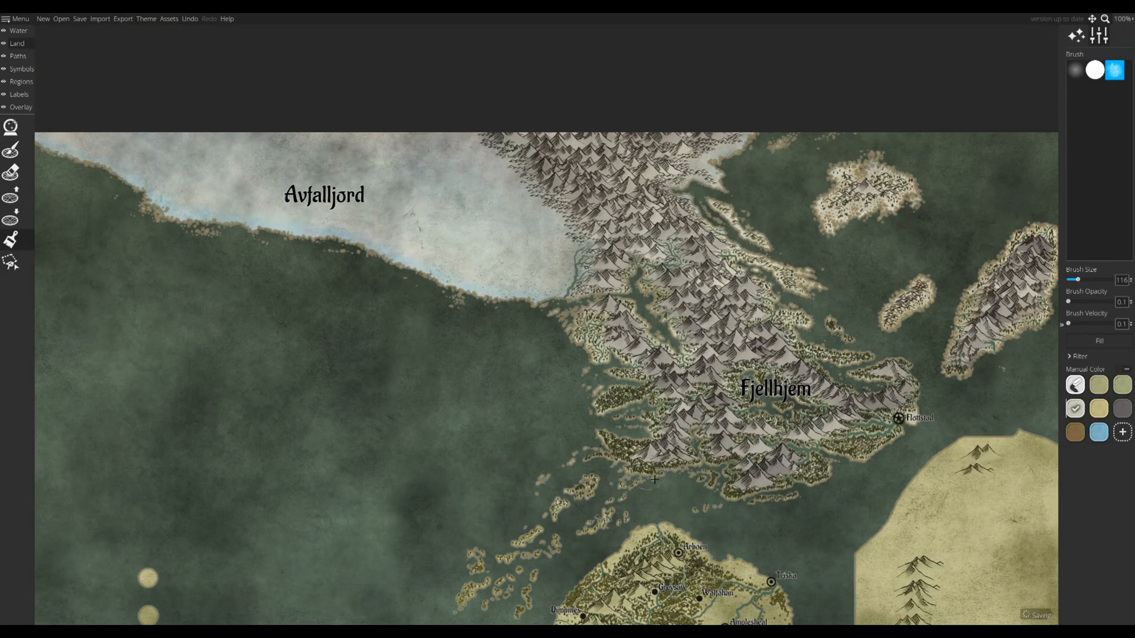
pyautogui.moveTo(946, 419); pyautogui.dragTo(863, 384)
pyautogui.scroll(6, 863, 384)
pyautogui.click(17, 58)
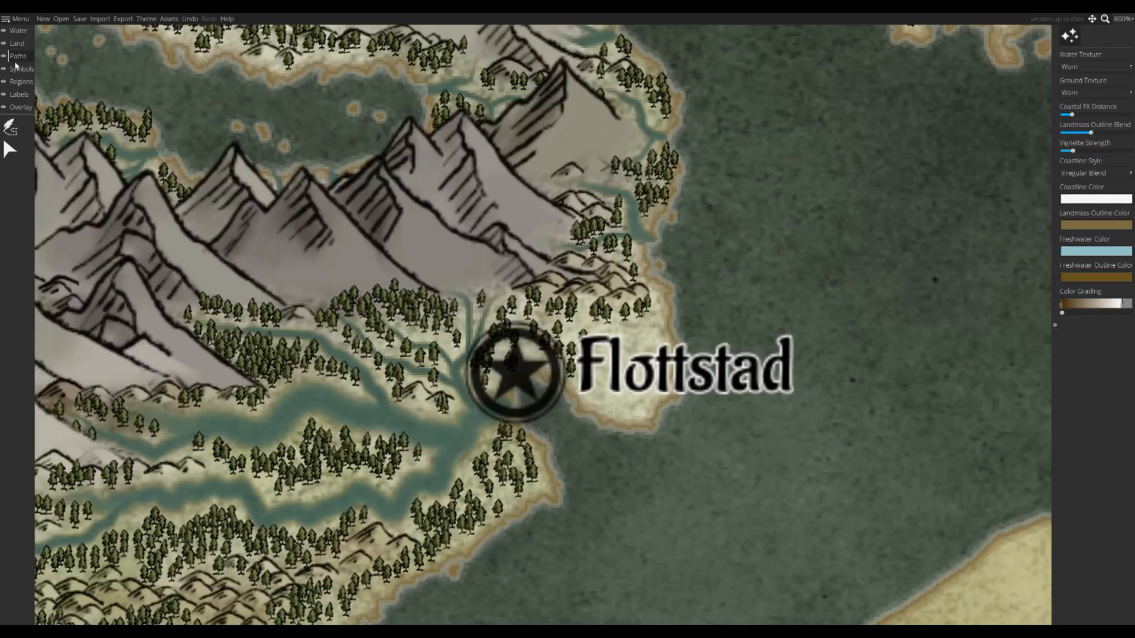
pyautogui.click(18, 69)
pyautogui.click(10, 149)
pyautogui.click(1090, 223)
pyautogui.moveTo(616, 331)
pyautogui.mouseDown()
pyautogui.moveTo(644, 342)
pyautogui.moveTo(668, 394)
pyautogui.moveTo(635, 407)
pyautogui.moveTo(579, 337)
pyautogui.moveTo(641, 353)
pyautogui.moveTo(582, 381)
pyautogui.moveTo(511, 352)
pyautogui.moveTo(588, 311)
pyautogui.mouseUp()
pyautogui.scroll(-5, 455, 376)
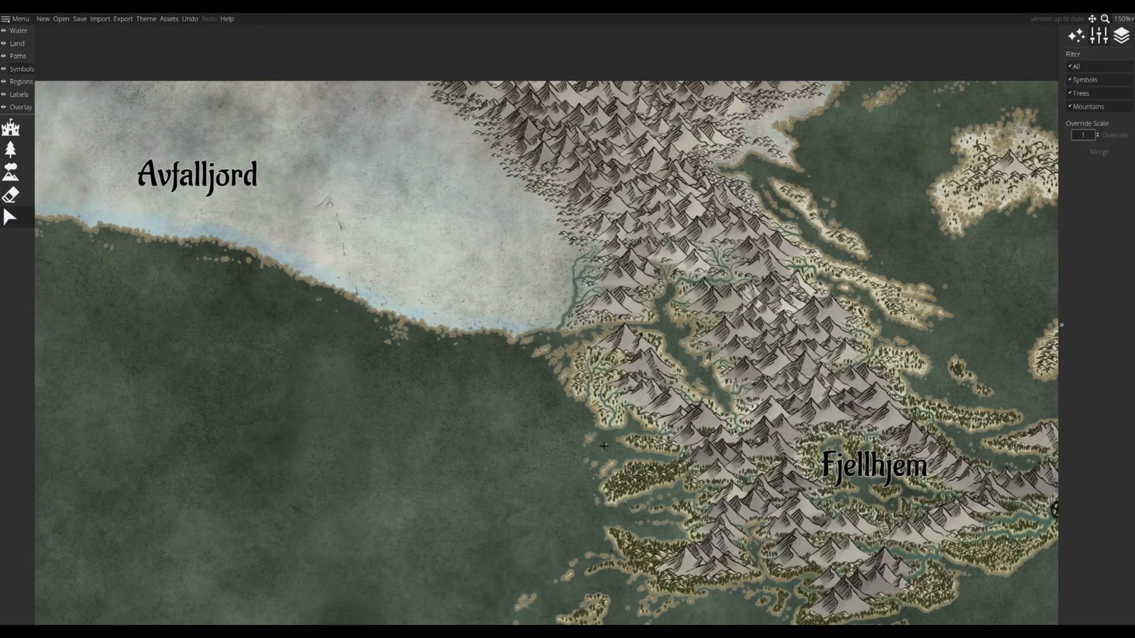
pyautogui.moveTo(456, 367); pyautogui.dragTo(527, 367)
pyautogui.scroll(4, 539, 398)
# - Carve a forked fjord northward from Avfalljord's southeast coast by lowering land at brush size 64 and roughness 2
pyautogui.click(18, 32)
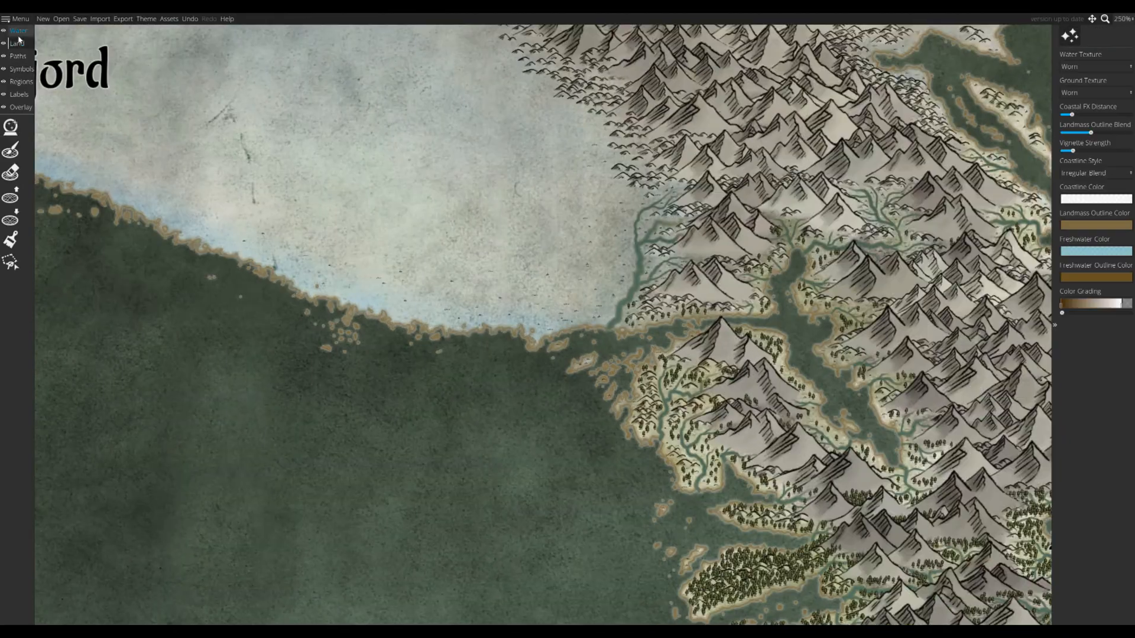
pyautogui.click(14, 43)
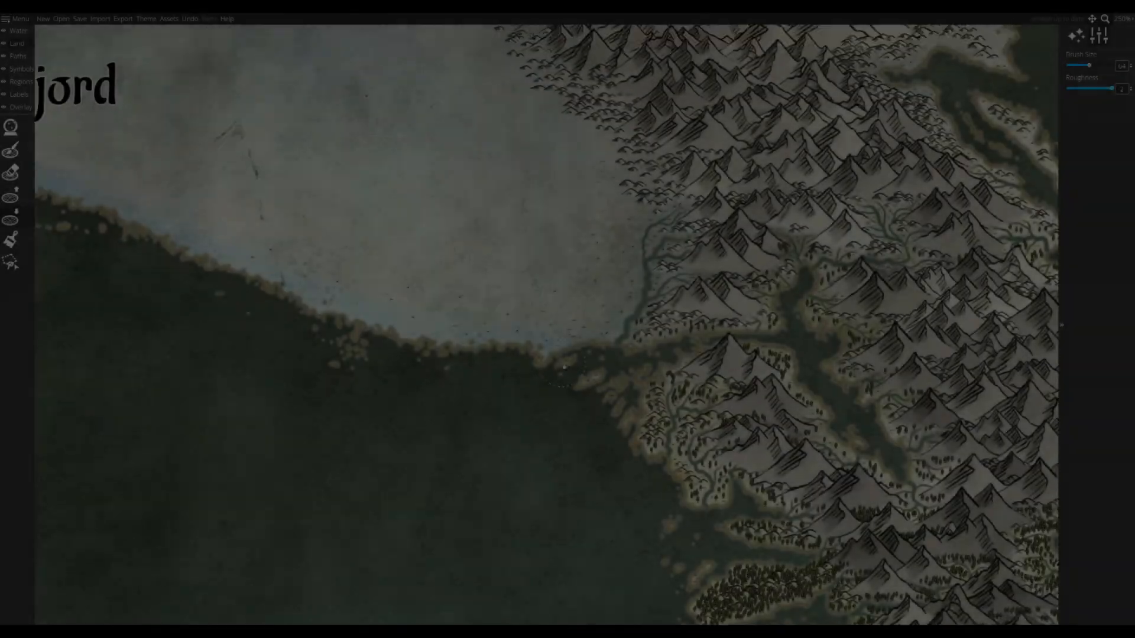
pyautogui.scroll(5, 598, 437)
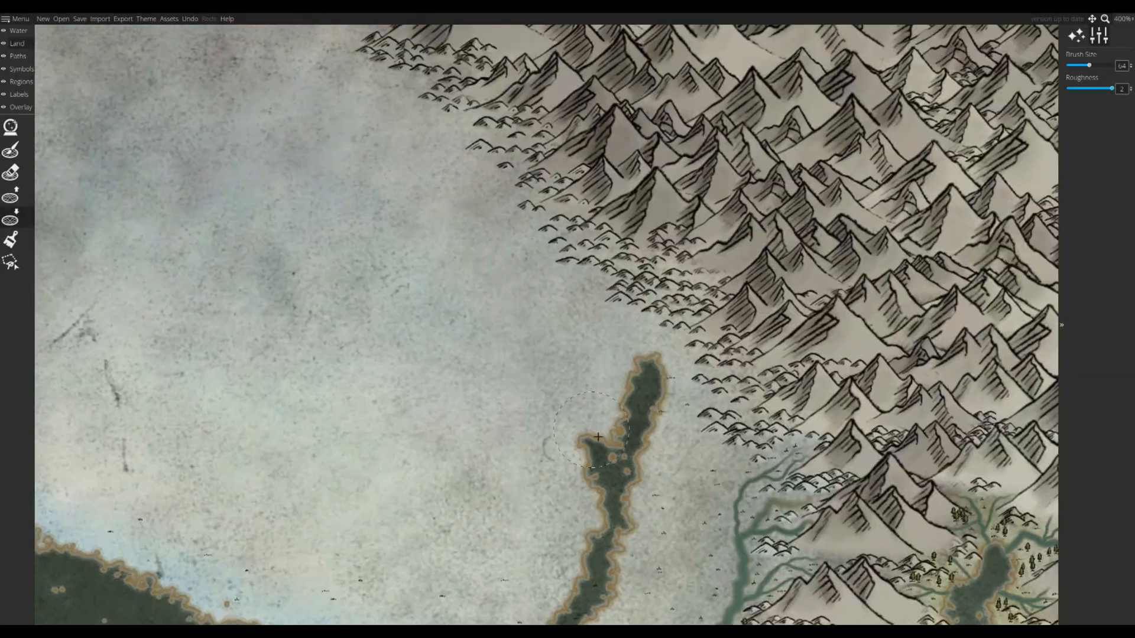
pyautogui.moveTo(598, 437)
pyautogui.mouseDown()
pyautogui.moveTo(527, 279)
pyautogui.moveTo(528, 59)
pyautogui.mouseUp()
pyautogui.moveTo(568, 421)
pyautogui.mouseDown()
pyautogui.moveTo(539, 434)
pyautogui.moveTo(451, 423)
pyautogui.moveTo(501, 392)
pyautogui.mouseUp()
# - Cut narrower channels at the fjord's mouth with brush size 44, leaving elongated islands between them
pyautogui.press('[')
pyautogui.press('[')
pyautogui.press('[')
pyautogui.moveTo(603, 366)
pyautogui.mouseDown()
pyautogui.moveTo(615, 410)
pyautogui.moveTo(603, 464)
pyautogui.mouseUp()
pyautogui.moveTo(520, 437); pyautogui.dragTo(613, 466)
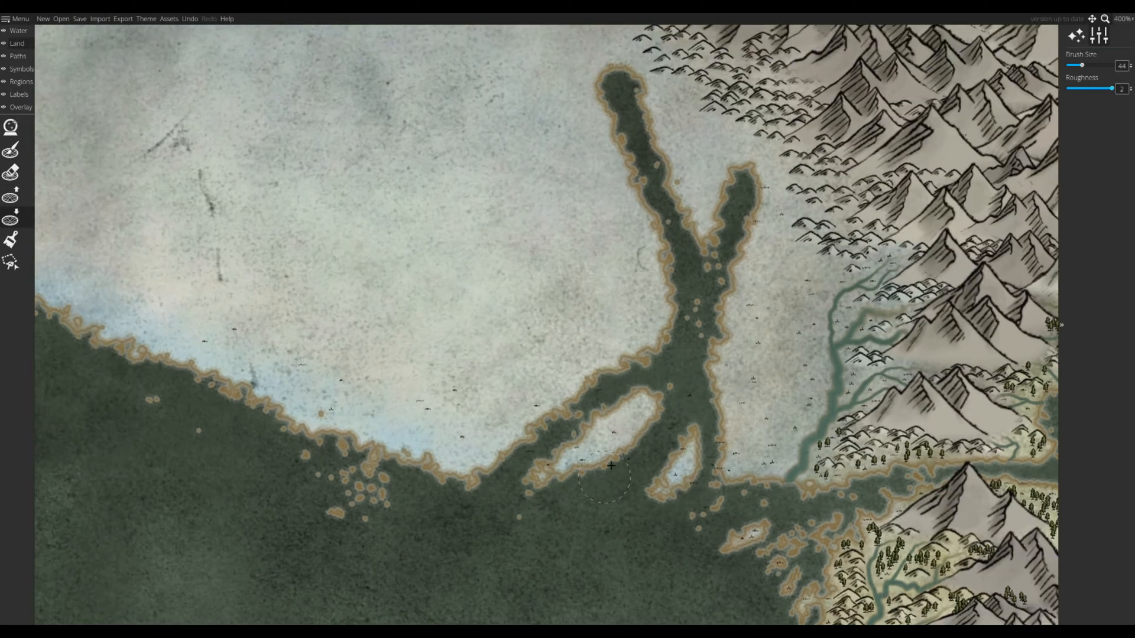
# - Widen the fjord with side arms and break its inner islands into scattered islets by lowering more land
pyautogui.moveTo(609, 426)
pyautogui.mouseDown()
pyautogui.moveTo(629, 429)
pyautogui.moveTo(657, 312)
pyautogui.moveTo(611, 355)
pyautogui.mouseUp()
pyautogui.moveTo(623, 227)
pyautogui.mouseDown()
pyautogui.moveTo(494, 467)
pyautogui.moveTo(526, 408)
pyautogui.mouseUp()
pyautogui.moveTo(723, 455)
pyautogui.mouseDown()
pyautogui.moveTo(595, 439)
pyautogui.moveTo(621, 607)
pyautogui.mouseUp()
pyautogui.moveTo(576, 283); pyautogui.dragTo(472, 402)
pyautogui.moveTo(626, 455); pyautogui.dragTo(686, 431)
pyautogui.moveTo(520, 345); pyautogui.dragTo(579, 465)
pyautogui.press('[')
pyautogui.press('[')
pyautogui.moveTo(558, 393)
pyautogui.mouseDown()
pyautogui.moveTo(441, 316)
pyautogui.moveTo(564, 283)
pyautogui.moveTo(555, 349)
pyautogui.moveTo(512, 246)
pyautogui.moveTo(467, 378)
pyautogui.moveTo(441, 308)
pyautogui.moveTo(393, 355)
pyautogui.moveTo(360, 441)
pyautogui.mouseUp()
pyautogui.scroll(-5, 511, 246)
pyautogui.scroll(5, 516, 343)
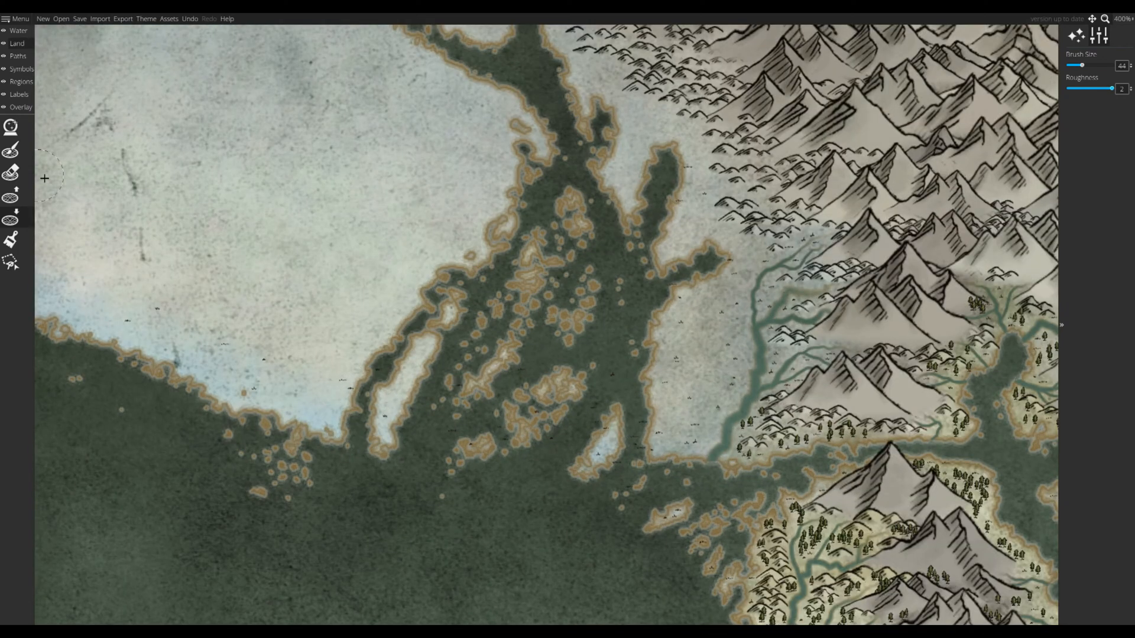
# - Erase the stray grass symbols along the fjord's upper eastern shore
pyautogui.click(16, 69)
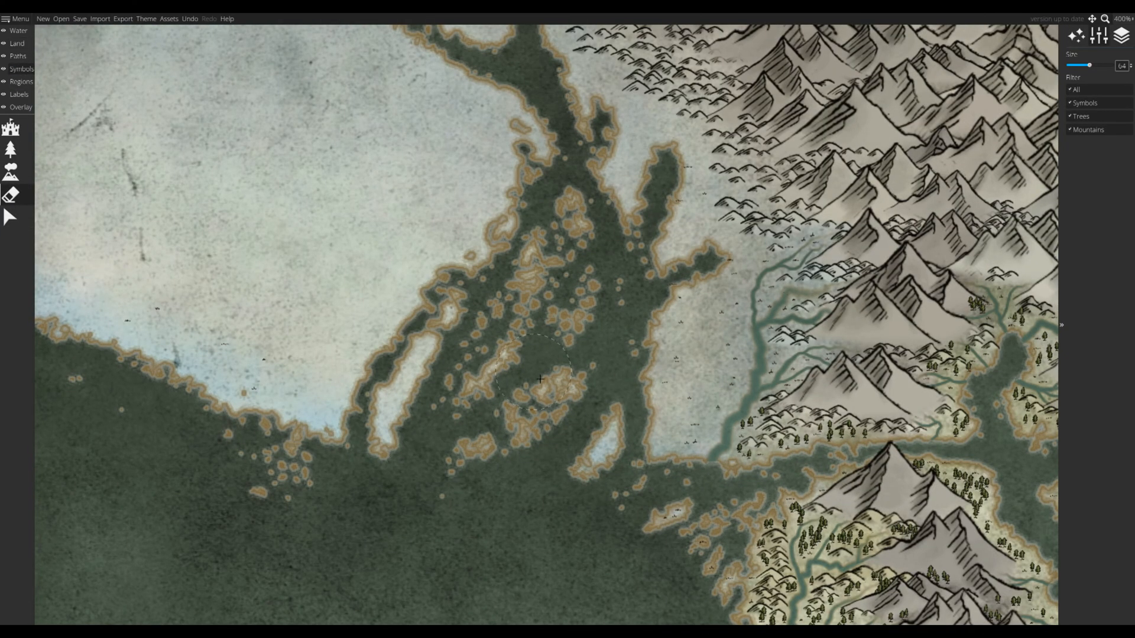
pyautogui.moveTo(482, 427); pyautogui.dragTo(515, 558)
pyautogui.click(10, 172)
pyautogui.scroll(4, 697, 414)
pyautogui.moveTo(630, 352); pyautogui.dragTo(627, 526)
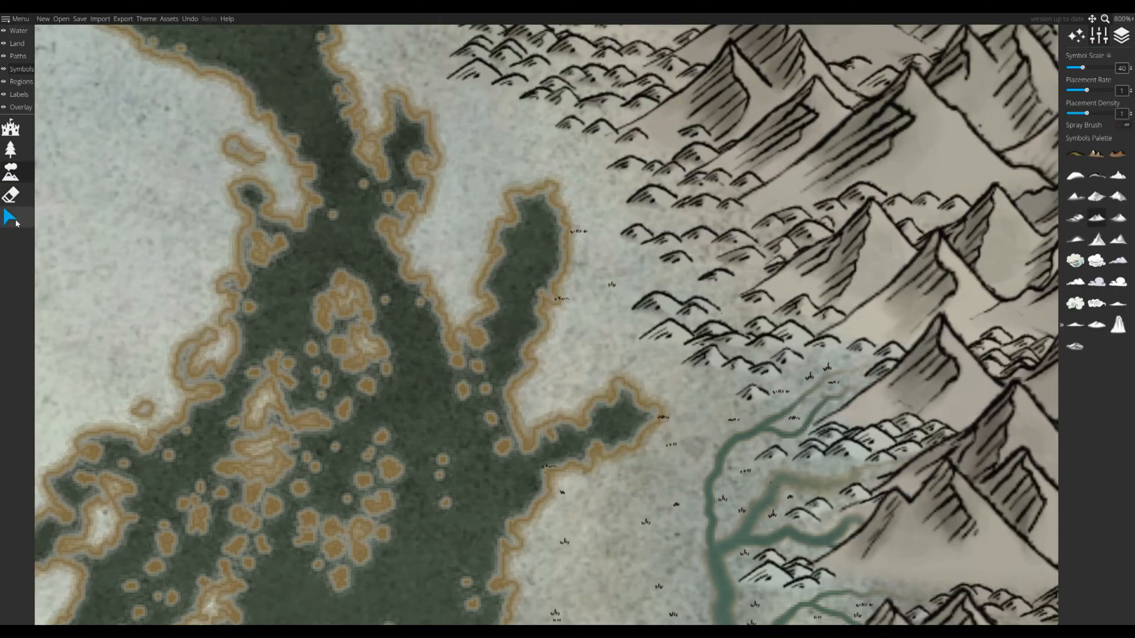
pyautogui.click(12, 217)
pyautogui.click(566, 303)
pyautogui.click(568, 309)
pyautogui.click(562, 299)
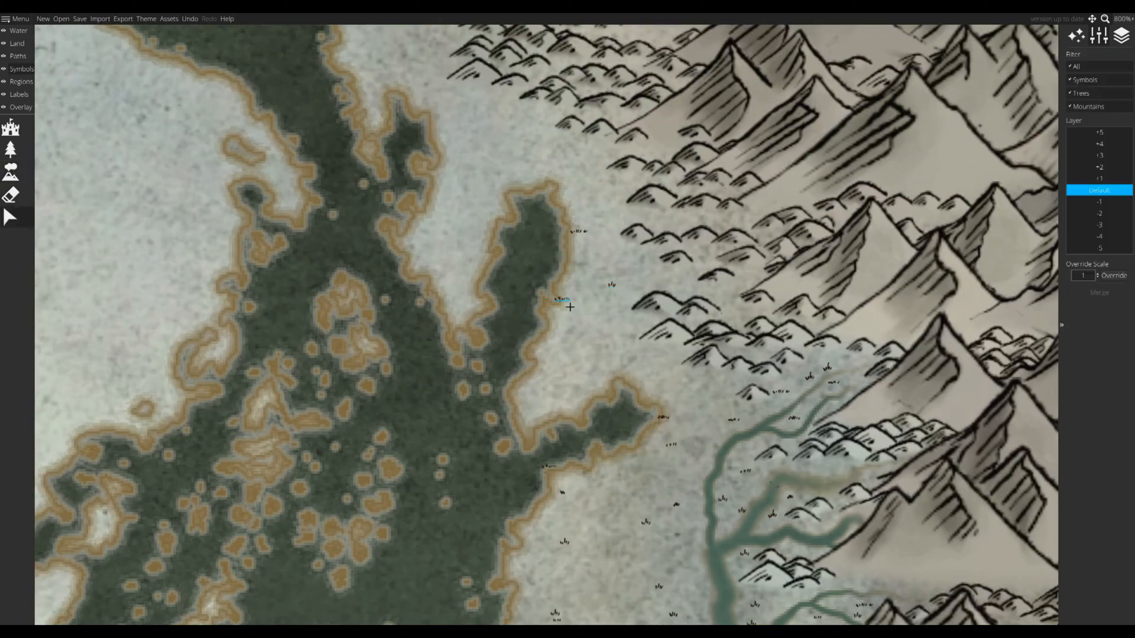
pyautogui.moveTo(542, 278); pyautogui.dragTo(593, 332)
pyautogui.moveTo(560, 295); pyautogui.dragTo(581, 362)
pyautogui.click(11, 194)
pyautogui.click(585, 272)
pyautogui.click(10, 149)
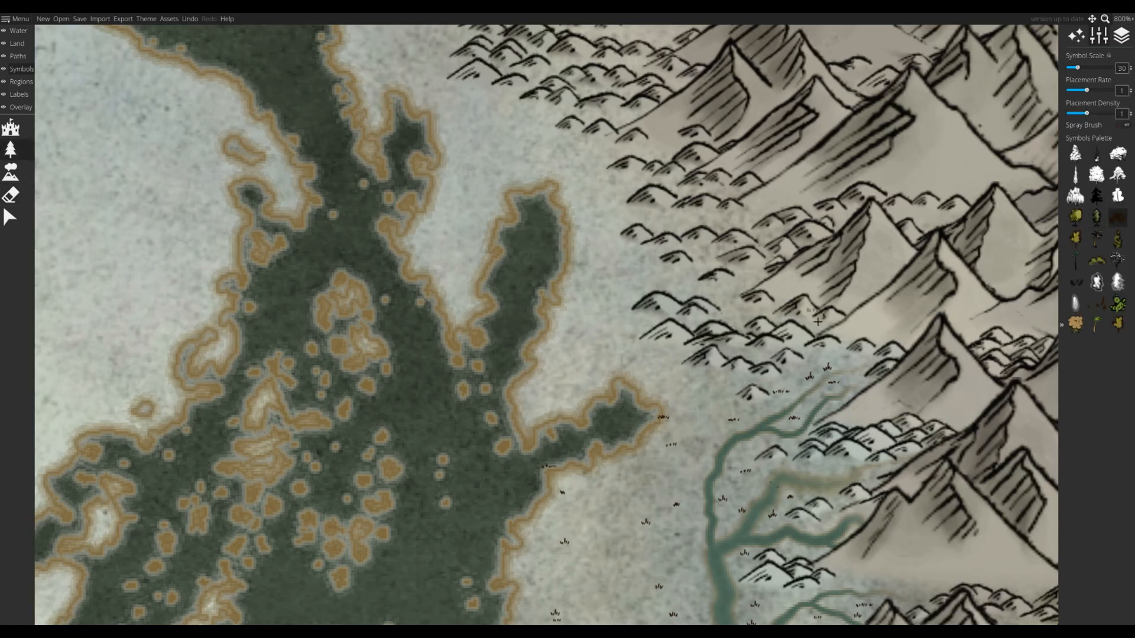
# - Start a mountain range northwest of the fjord near the map's upper edge, using snowy mountain symbols at scale 100
pyautogui.scroll(-6, 751, 198)
pyautogui.moveTo(751, 198); pyautogui.dragTo(699, 303)
pyautogui.click(10, 172)
pyautogui.moveTo(597, 320); pyautogui.dragTo(587, 361)
pyautogui.scroll(6, 586, 361)
pyautogui.scroll(8, 772, 428)
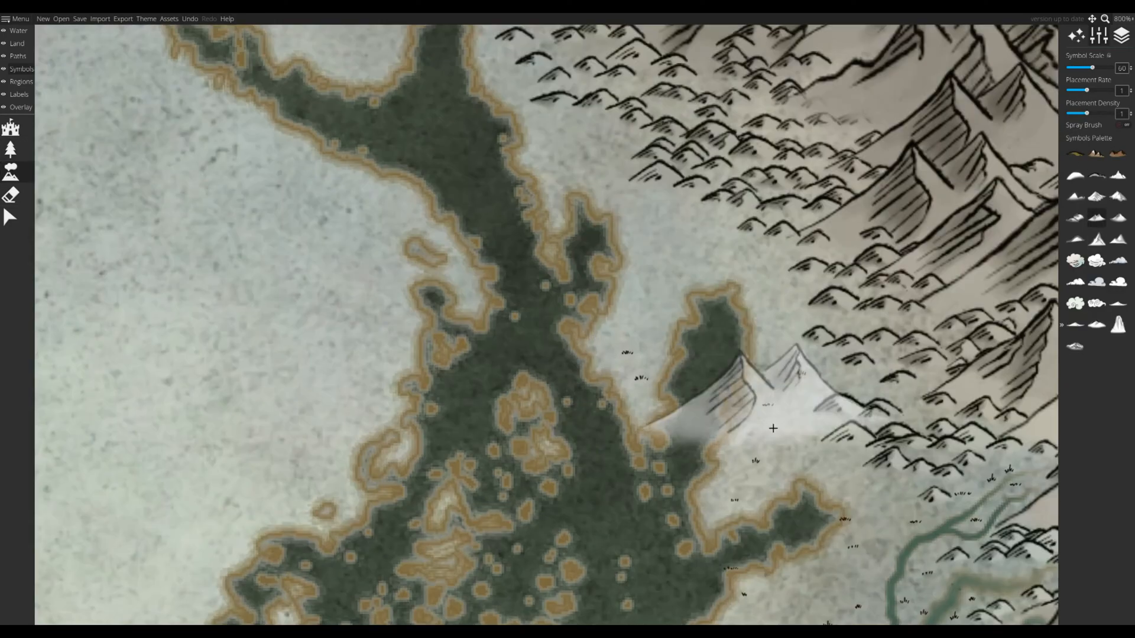
pyautogui.moveTo(772, 428); pyautogui.dragTo(583, 416)
pyautogui.moveTo(544, 219); pyautogui.dragTo(1027, 579)
pyautogui.click(523, 198)
pyautogui.click(446, 280)
pyautogui.click(478, 329)
pyautogui.moveTo(479, 328); pyautogui.dragTo(726, 577)
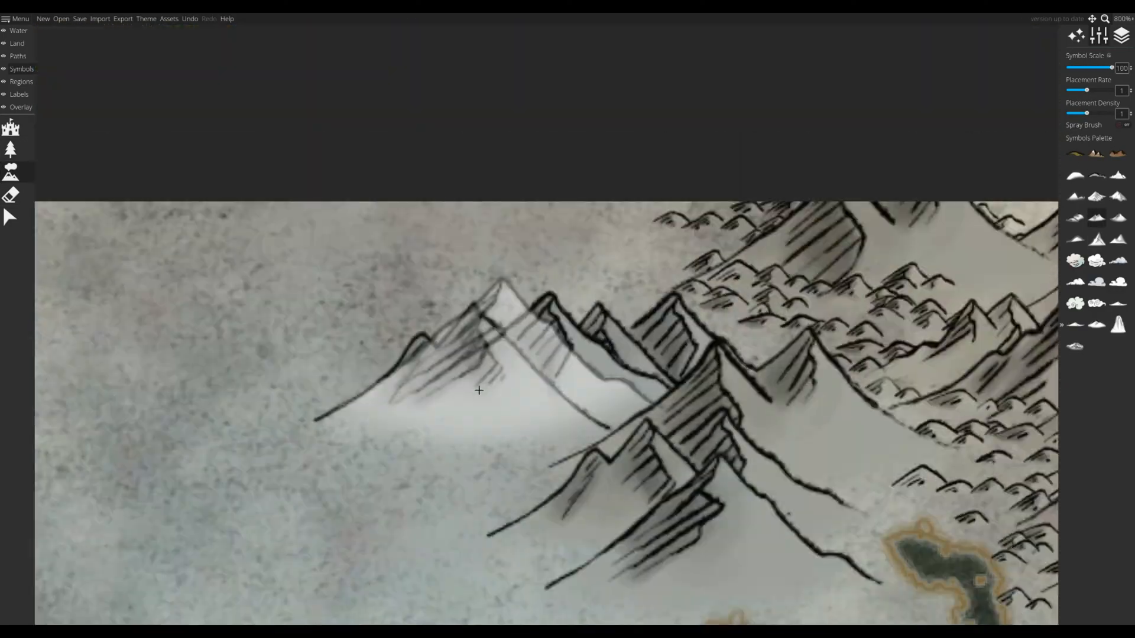
# - Extend the mountain range southward along the fjord's western side toward the Avfalljord coast
pyautogui.click(482, 388)
pyautogui.moveTo(481, 387); pyautogui.dragTo(496, 236)
pyautogui.scroll(-4, 231, 185)
pyautogui.moveTo(311, 379); pyautogui.dragTo(339, 233)
pyautogui.click(366, 207)
pyautogui.moveTo(435, 330)
pyautogui.mouseDown()
pyautogui.moveTo(577, 130)
pyautogui.moveTo(686, 420)
pyautogui.mouseUp()
pyautogui.click(543, 187)
pyautogui.click(527, 278)
pyautogui.click(499, 309)
pyautogui.click(554, 239)
pyautogui.click(617, 160)
pyautogui.moveTo(1056, 614); pyautogui.dragTo(617, 420)
pyautogui.scroll(-2, 617, 420)
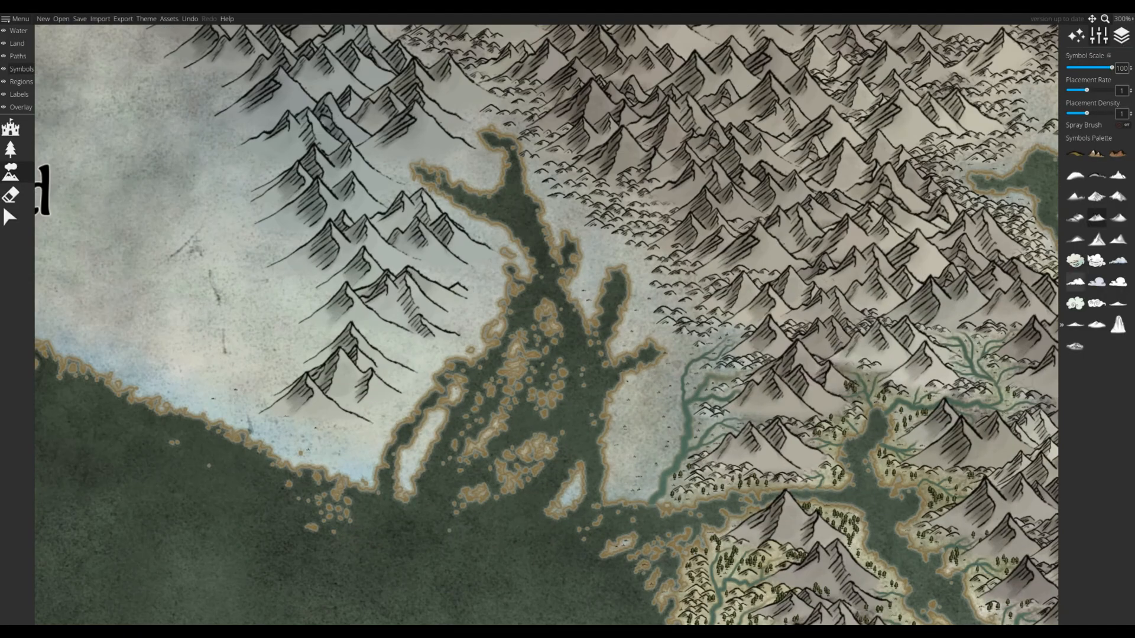
# - Place hill symbols at scale 100 along the eastern foot of the southern mountains west of the fjord
pyautogui.click(1075, 218)
pyautogui.scroll(5, 461, 349)
pyautogui.click(444, 83)
pyautogui.click(407, 118)
pyautogui.click(464, 147)
pyautogui.click(316, 290)
pyautogui.click(308, 322)
pyautogui.moveTo(280, 314); pyautogui.dragTo(320, 262)
pyautogui.click(287, 416)
pyautogui.click(198, 433)
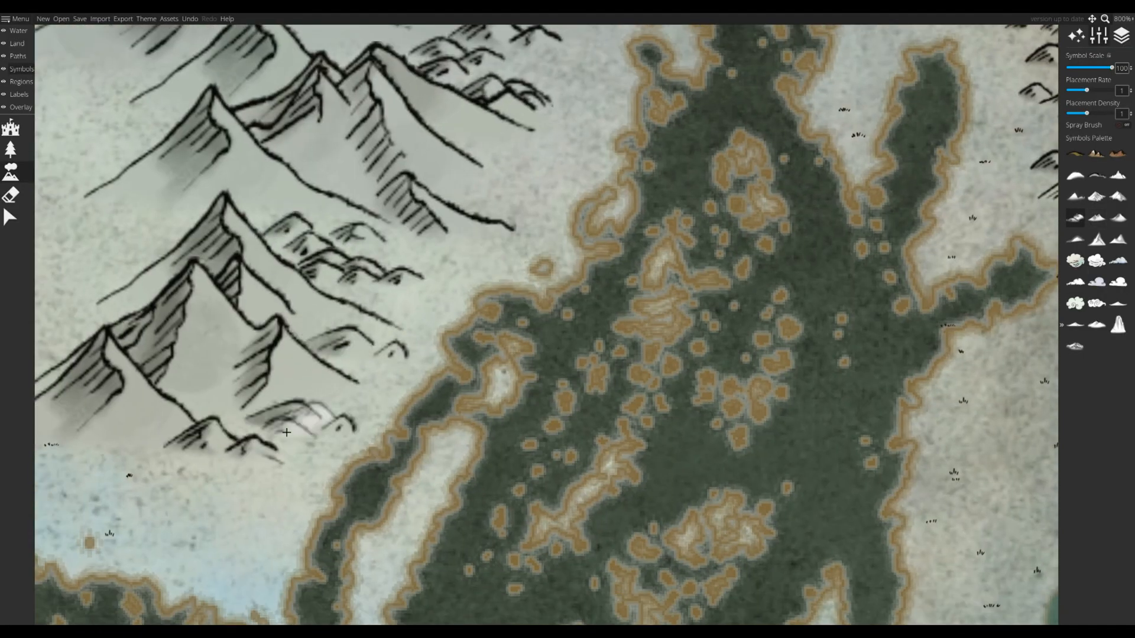
pyautogui.moveTo(95, 494); pyautogui.dragTo(331, 386)
# - Erase stray grass below the southernmost mountains and fill the ground down to the coast with hills
pyautogui.press('e')
pyautogui.click(330, 355)
pyautogui.scroll(-4, 329, 413)
pyautogui.scroll(4, 523, 311)
pyautogui.moveTo(523, 311); pyautogui.dragTo(497, 49)
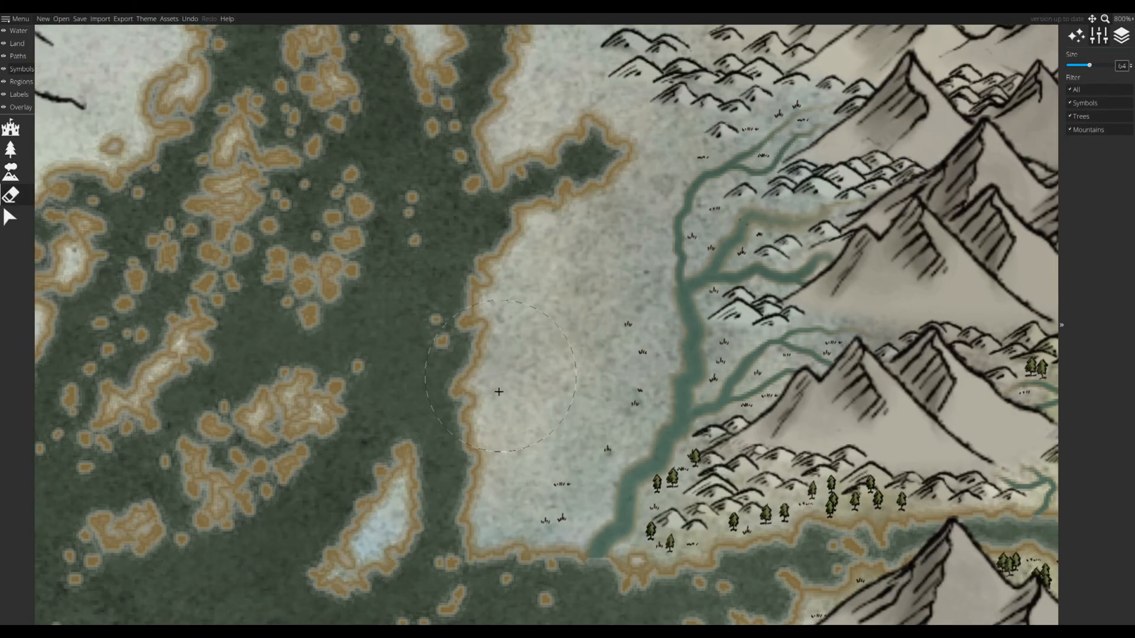
pyautogui.moveTo(248, 331); pyautogui.dragTo(918, 413)
pyautogui.press('m')
pyautogui.click(337, 375)
pyautogui.click(373, 455)
pyautogui.click(452, 435)
pyautogui.click(449, 502)
pyautogui.click(517, 399)
pyautogui.click(253, 352)
pyautogui.click(397, 451)
pyautogui.scroll(-4, 432, 484)
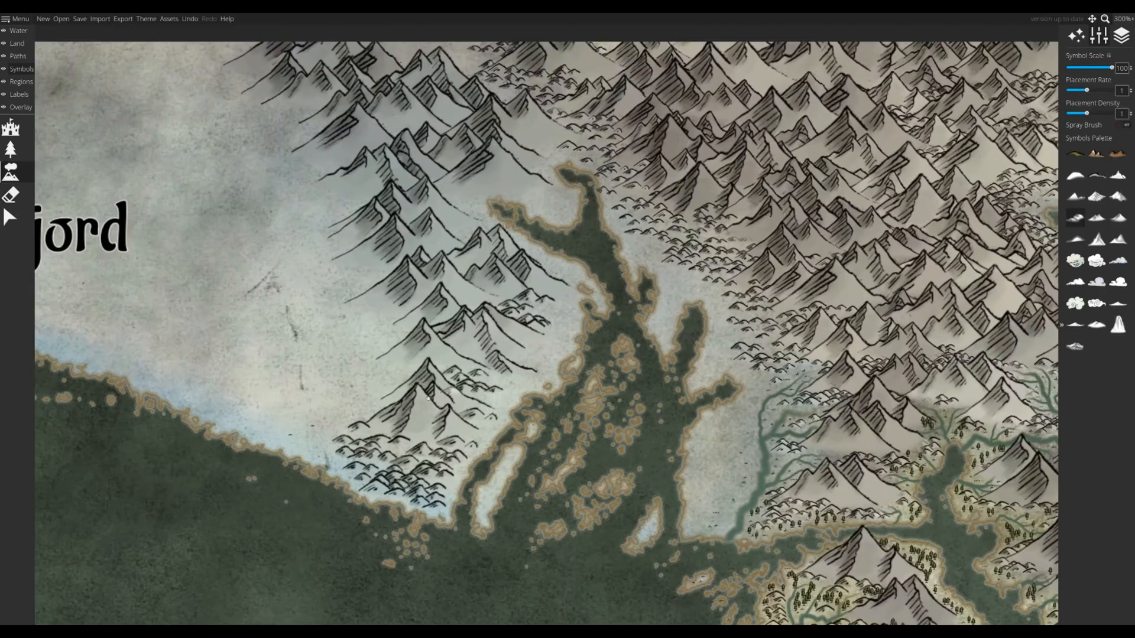
# - Line the fjord's southeastern shore with hills, between its lowest eastern arm and the land beside the river
pyautogui.scroll(4, 768, 473)
pyautogui.click(505, 318)
pyautogui.click(486, 348)
pyautogui.click(495, 368)
pyautogui.moveTo(525, 288); pyautogui.dragTo(530, 222)
pyautogui.click(535, 233)
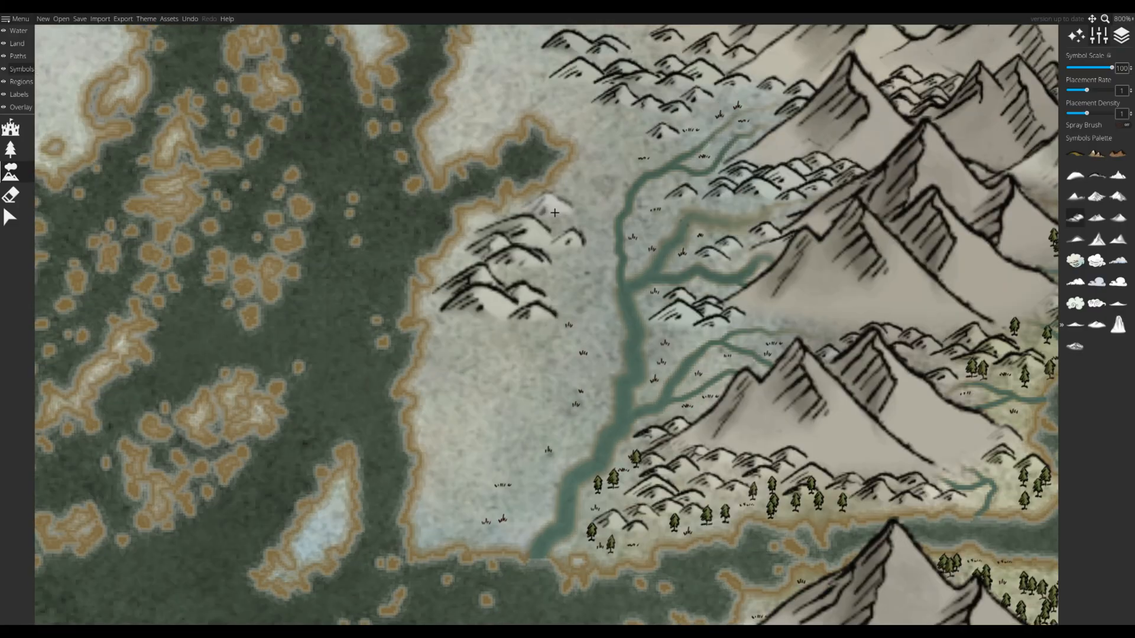
pyautogui.click(583, 198)
pyautogui.click(496, 316)
pyautogui.click(485, 361)
pyautogui.click(464, 402)
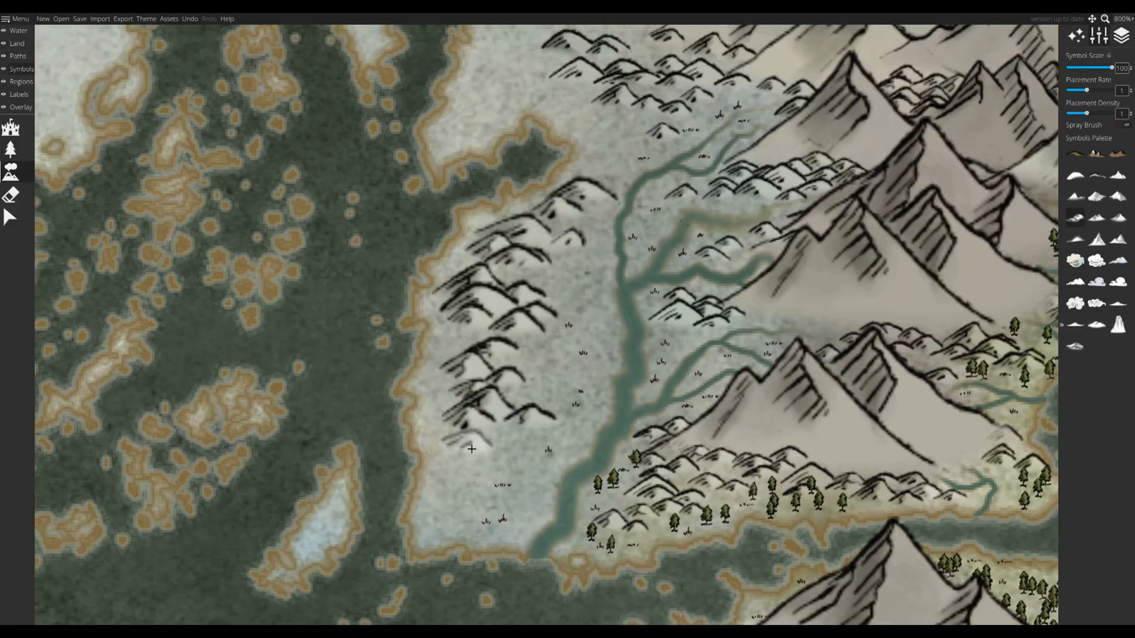
pyautogui.click(473, 436)
pyautogui.click(492, 456)
# - Scatter hills around the fjord's two upper eastern arms, joining them to the foothills of the eastern mountains
pyautogui.moveTo(526, 97); pyautogui.dragTo(567, 327)
pyautogui.click(570, 325)
pyautogui.moveTo(574, 221); pyautogui.dragTo(676, 416)
pyautogui.click(613, 304)
pyautogui.click(540, 263)
pyautogui.click(461, 203)
pyautogui.click(497, 405)
pyautogui.click(513, 381)
pyautogui.click(523, 361)
pyautogui.click(565, 328)
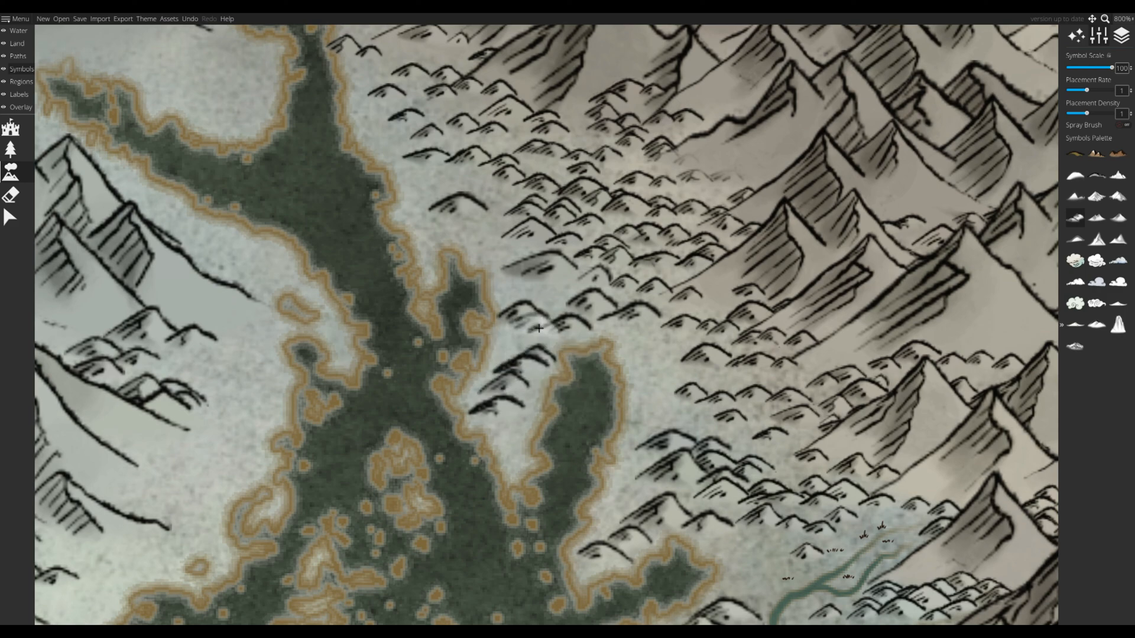
pyautogui.click(541, 308)
pyautogui.click(505, 423)
pyautogui.click(650, 358)
# - Fill the fjord's western shore with hills up along the mountain slopes beneath its northwestern arm
pyautogui.moveTo(293, 298); pyautogui.dragTo(473, 319)
pyautogui.click(473, 324)
pyautogui.click(425, 280)
pyautogui.moveTo(440, 284); pyautogui.dragTo(495, 133)
pyautogui.click(461, 242)
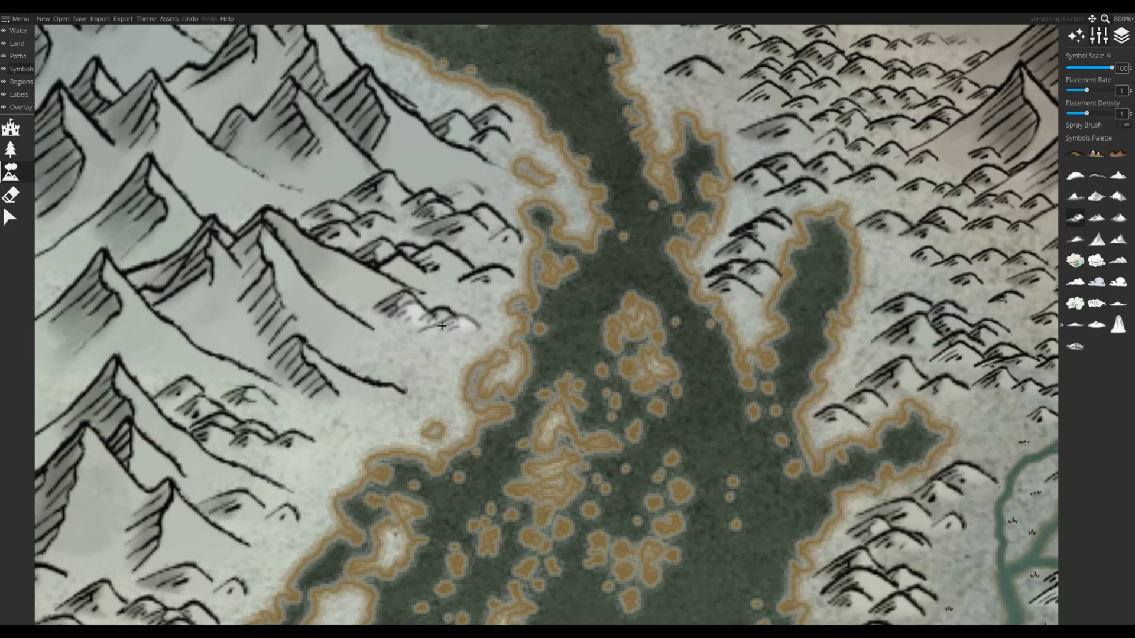
pyautogui.click(418, 317)
pyautogui.click(378, 355)
pyautogui.moveTo(378, 354); pyautogui.dragTo(490, 247)
pyautogui.click(395, 349)
pyautogui.click(435, 317)
pyautogui.moveTo(405, 335); pyautogui.dragTo(432, 504)
pyautogui.click(362, 274)
pyautogui.moveTo(380, 282); pyautogui.dragTo(379, 400)
pyautogui.click(560, 252)
pyautogui.click(556, 283)
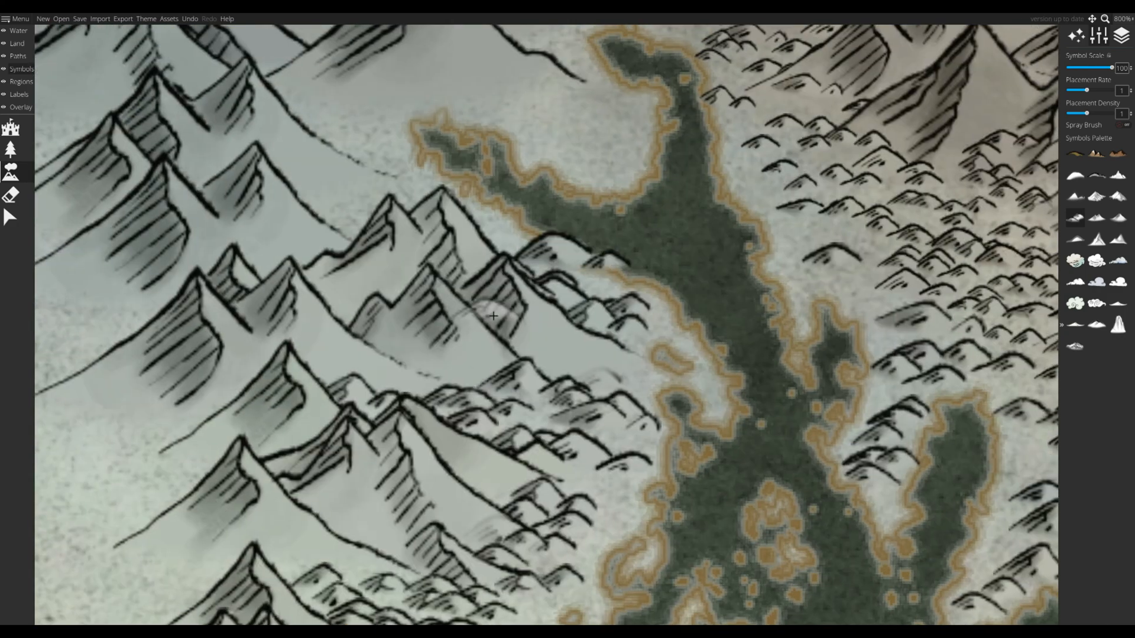
pyautogui.click(627, 313)
pyautogui.click(346, 210)
# - Add hills around the fjord's forked northern head and between its two upper branches
pyautogui.moveTo(327, 112); pyautogui.dragTo(355, 286)
pyautogui.click(361, 290)
pyautogui.click(320, 230)
pyautogui.click(558, 263)
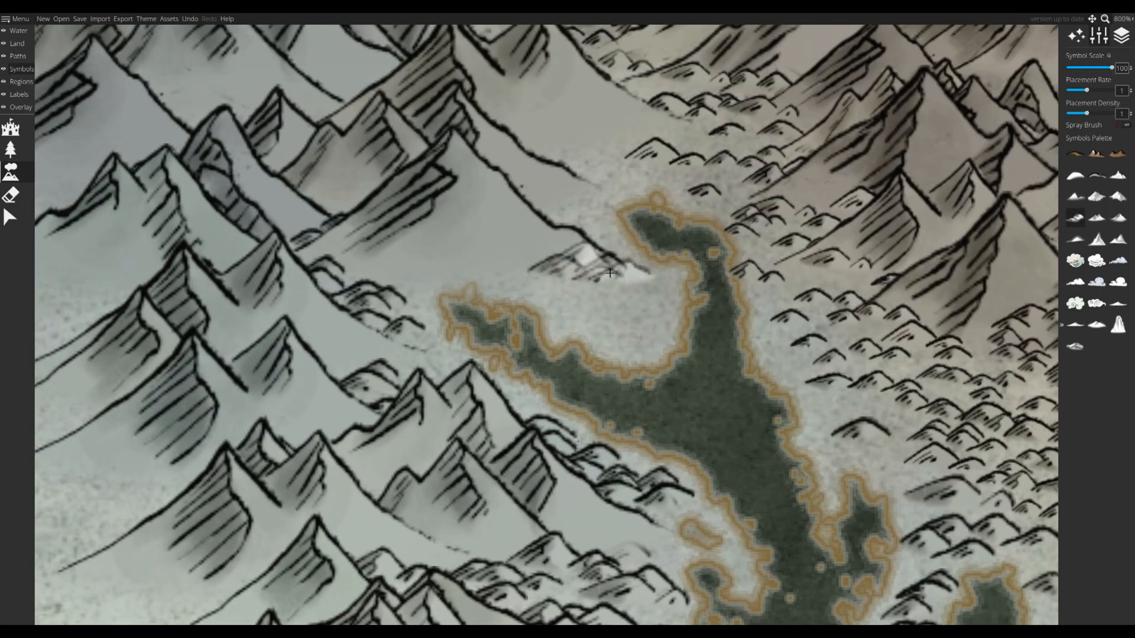
pyautogui.click(597, 284)
pyautogui.moveTo(602, 201); pyautogui.dragTo(596, 262)
pyautogui.scroll(-3, 596, 262)
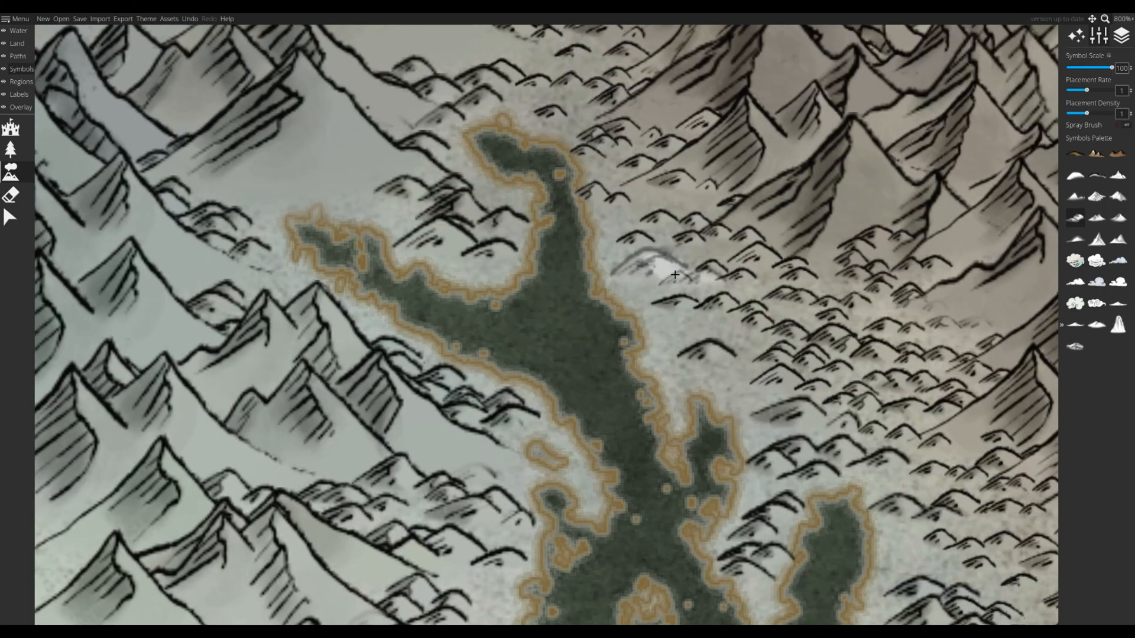
pyautogui.scroll(-2, 547, 334)
pyautogui.moveTo(547, 333); pyautogui.dragTo(824, 441)
pyautogui.moveTo(515, 60)
pyautogui.mouseDown()
pyautogui.moveTo(673, 328)
pyautogui.moveTo(653, 367)
pyautogui.moveTo(580, 106)
pyautogui.mouseUp()
pyautogui.scroll(-4, 576, 107)
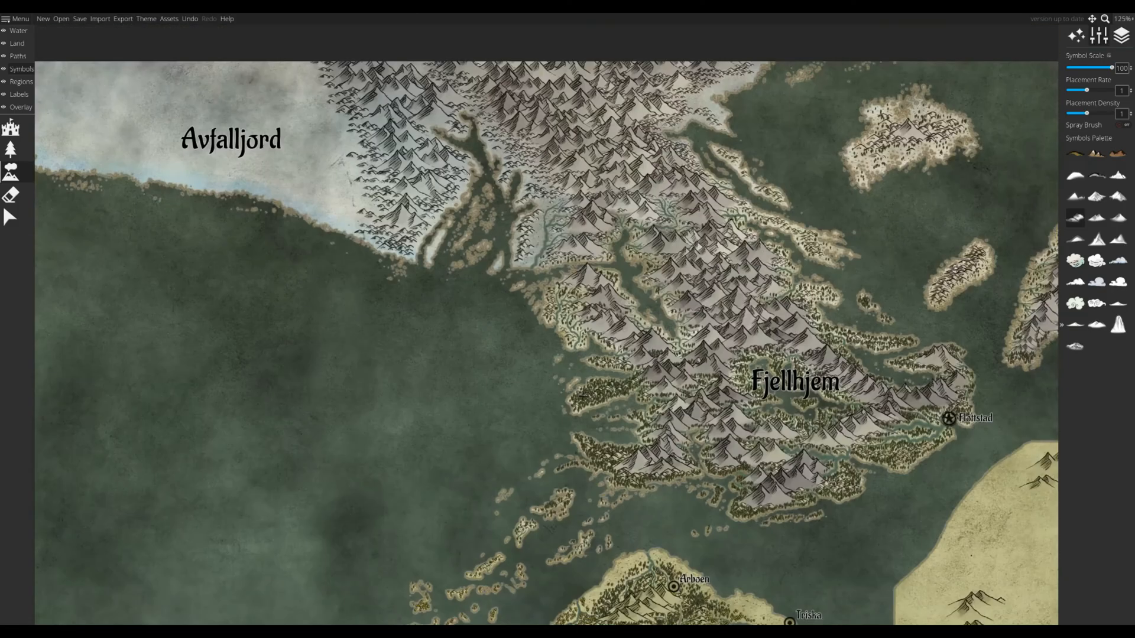
# - Raise a series of long, narrow islands off Avfalljord's southern coast with brush size 64 and roughness 2
pyautogui.scroll(4, 435, 420)
pyautogui.moveTo(435, 331); pyautogui.dragTo(457, 262)
pyautogui.click(17, 43)
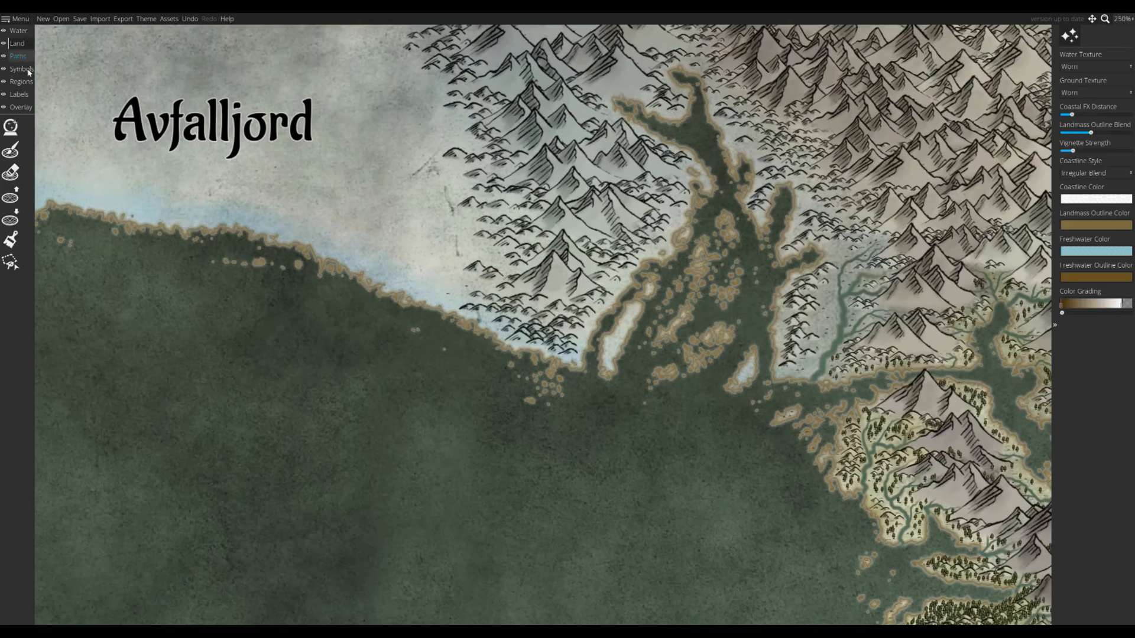
pyautogui.click(10, 195)
pyautogui.moveTo(392, 369)
pyautogui.mouseDown()
pyautogui.moveTo(411, 290)
pyautogui.moveTo(501, 229)
pyautogui.mouseUp()
pyautogui.press(']')
pyautogui.press(']')
pyautogui.press(']')
pyautogui.moveTo(636, 251)
pyautogui.mouseDown()
pyautogui.moveTo(556, 342)
pyautogui.moveTo(511, 269)
pyautogui.moveTo(470, 369)
pyautogui.mouseUp()
pyautogui.moveTo(553, 360)
pyautogui.mouseDown()
pyautogui.moveTo(597, 305)
pyautogui.moveTo(568, 429)
pyautogui.mouseUp()
pyautogui.scroll(-2, 433, 364)
pyautogui.scroll(2, 433, 364)
pyautogui.moveTo(414, 266); pyautogui.dragTo(494, 198)
pyautogui.moveTo(582, 248); pyautogui.dragTo(535, 393)
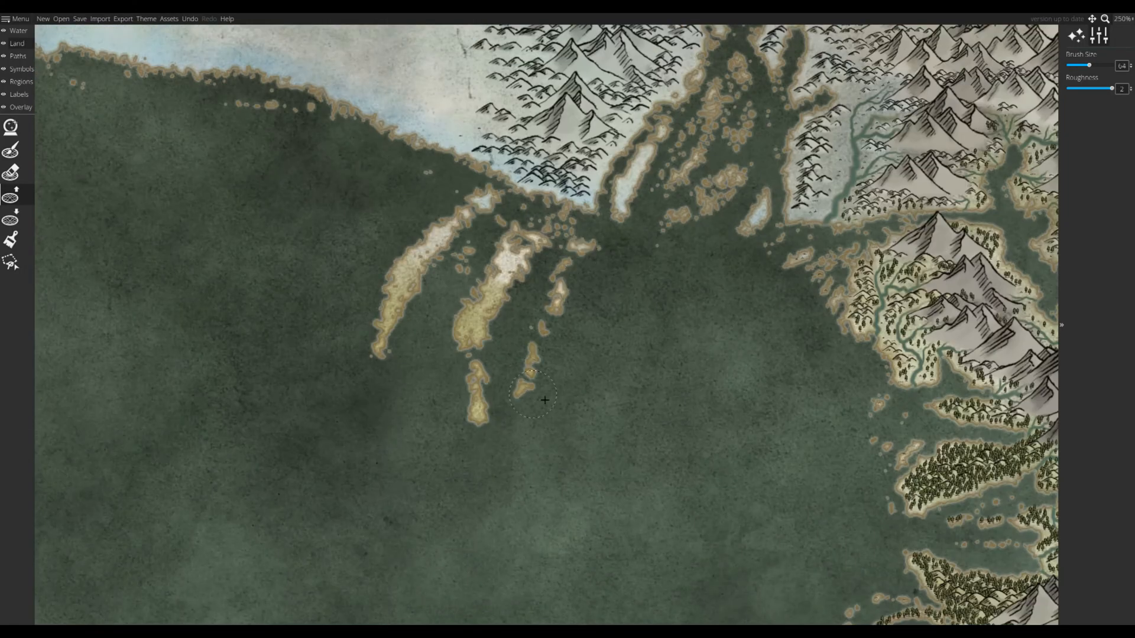
# - Raise more land around the new islands, merging them with the coast into a ragged southward peninsula
pyautogui.scroll(-2, 544, 400)
pyautogui.scroll(2, 508, 378)
pyautogui.press('[')
pyautogui.moveTo(587, 258)
pyautogui.mouseDown()
pyautogui.moveTo(503, 189)
pyautogui.moveTo(591, 331)
pyautogui.moveTo(537, 378)
pyautogui.moveTo(478, 296)
pyautogui.moveTo(472, 430)
pyautogui.mouseUp()
pyautogui.moveTo(576, 325); pyautogui.dragTo(588, 449)
pyautogui.scroll(-2, 585, 438)
pyautogui.scroll(2, 541, 452)
pyautogui.moveTo(461, 158)
pyautogui.mouseDown()
pyautogui.moveTo(565, 251)
pyautogui.moveTo(617, 225)
pyautogui.moveTo(582, 261)
pyautogui.moveTo(556, 229)
pyautogui.moveTo(668, 346)
pyautogui.moveTo(554, 237)
pyautogui.moveTo(510, 255)
pyautogui.moveTo(506, 387)
pyautogui.mouseUp()
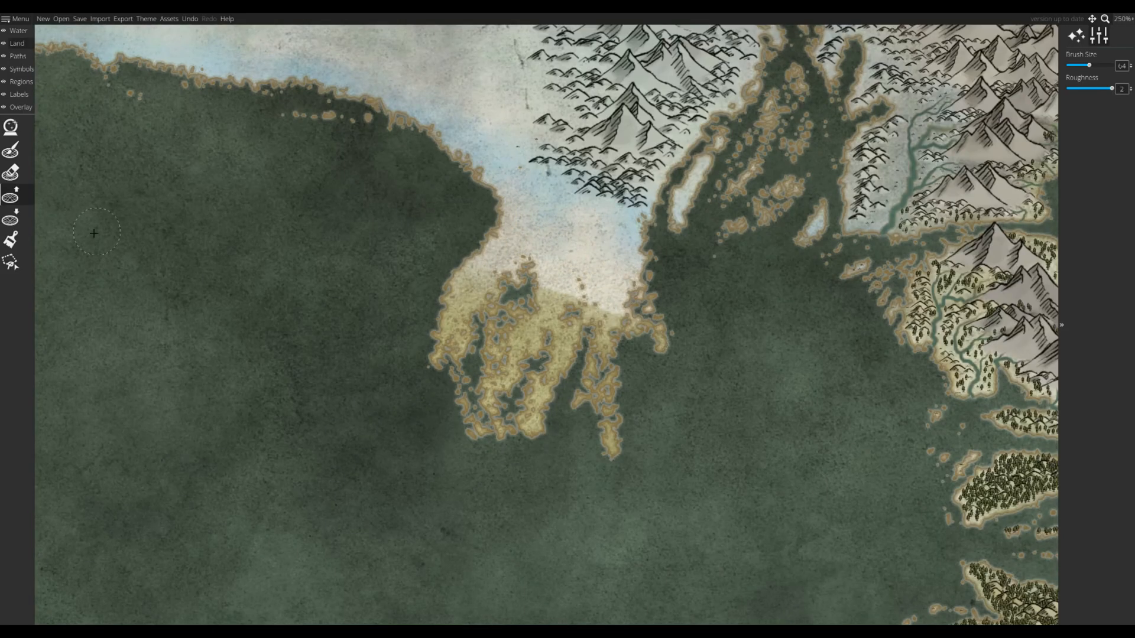
# - Lower land around the peninsula's western and southern edges, breaking them into scattered islets at brush size 64
pyautogui.press('5')
pyautogui.moveTo(482, 428); pyautogui.dragTo(455, 370)
pyautogui.moveTo(615, 443)
pyautogui.mouseDown()
pyautogui.moveTo(645, 366)
pyautogui.moveTo(618, 393)
pyautogui.moveTo(511, 431)
pyautogui.mouseUp()
pyautogui.moveTo(502, 228)
pyautogui.mouseDown()
pyautogui.moveTo(490, 239)
pyautogui.moveTo(482, 339)
pyautogui.mouseUp()
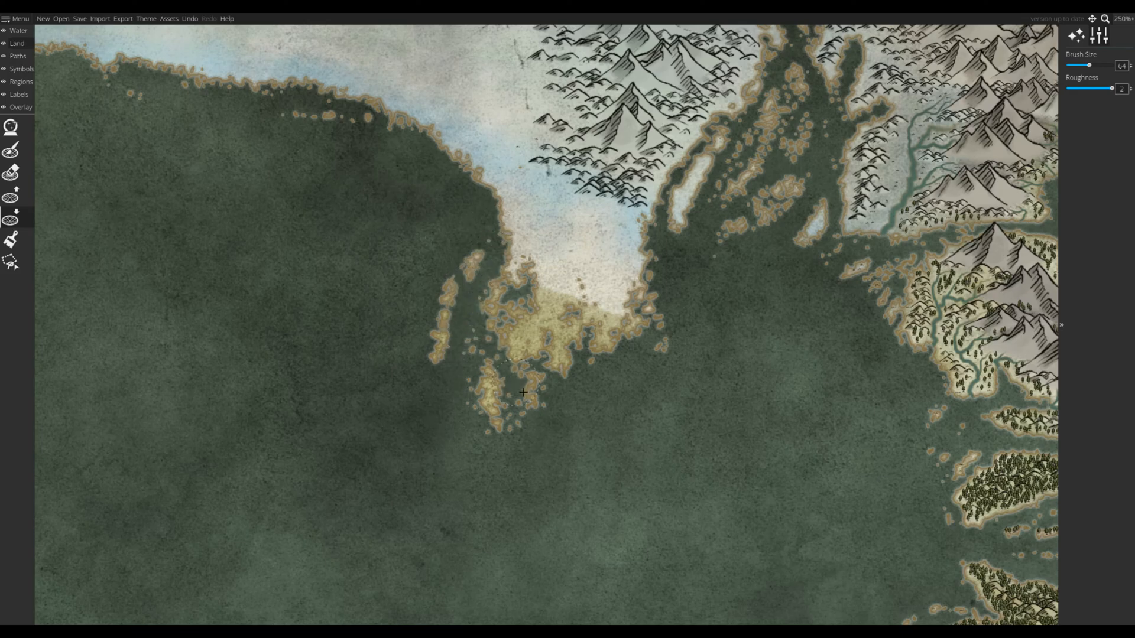
# - Paint the peninsula's yellowish southern ground and islets off-white with the textured brush at size 116
pyautogui.press('6')
pyautogui.moveTo(438, 380)
pyautogui.mouseDown()
pyautogui.moveTo(402, 420)
pyautogui.moveTo(425, 399)
pyautogui.mouseUp()
pyautogui.moveTo(537, 352)
pyautogui.mouseDown()
pyautogui.moveTo(601, 341)
pyautogui.moveTo(600, 358)
pyautogui.moveTo(568, 329)
pyautogui.moveTo(441, 338)
pyautogui.mouseUp()
pyautogui.click(1104, 301)
pyautogui.moveTo(464, 440); pyautogui.dragTo(434, 486)
# - Tint the fjord's shores and the peninsula's edges light blue at brush opacity 0.1
pyautogui.press('1')
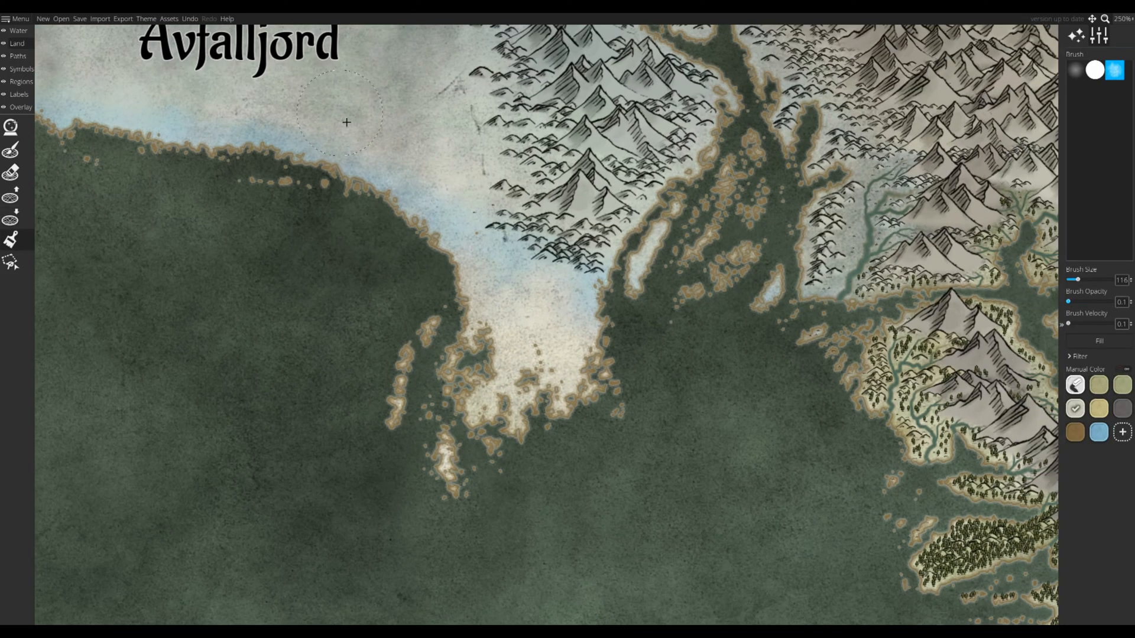
pyautogui.moveTo(671, 226); pyautogui.dragTo(476, 338)
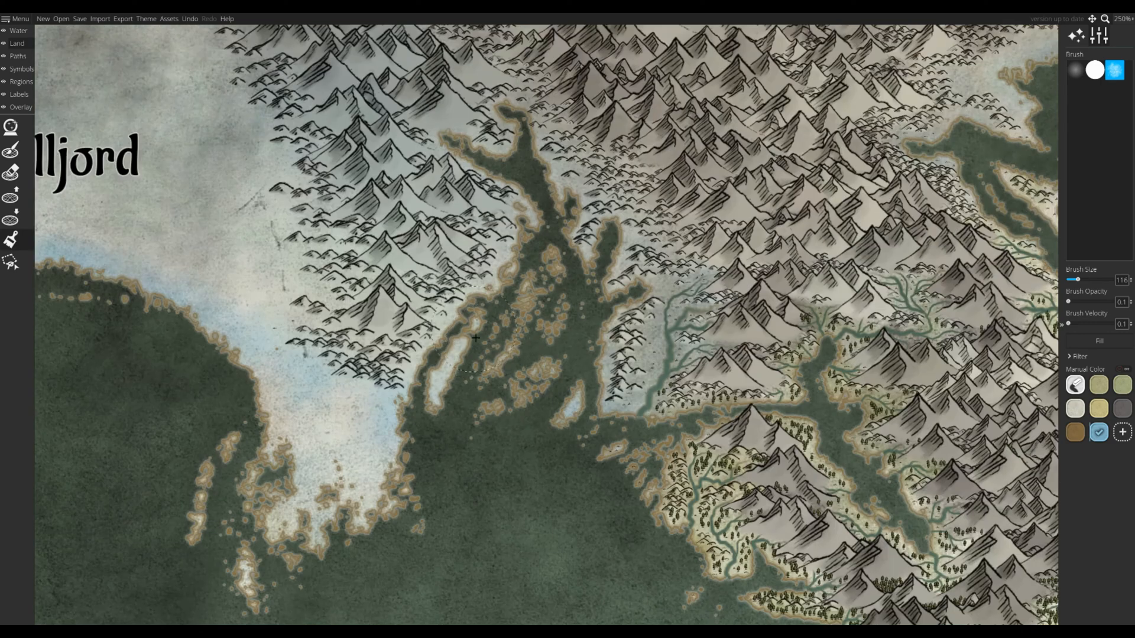
pyautogui.moveTo(550, 440); pyautogui.dragTo(741, 370)
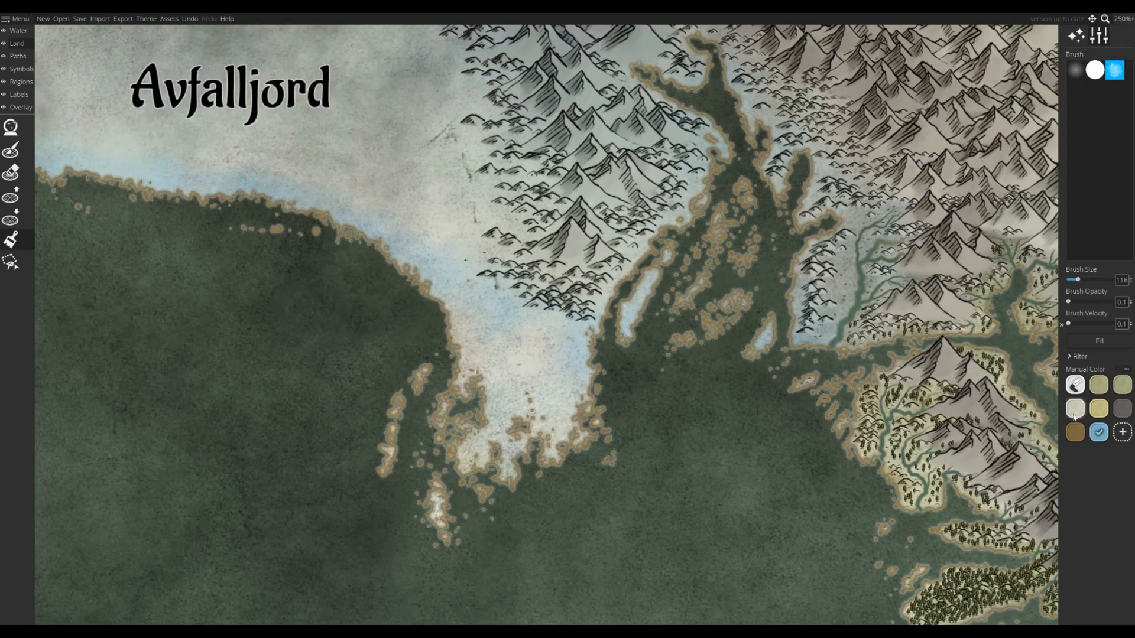
# - Blend off-white over the mountains and shores around the fjord, raising the brush opacity to 0.4
pyautogui.moveTo(585, 216); pyautogui.dragTo(469, 456)
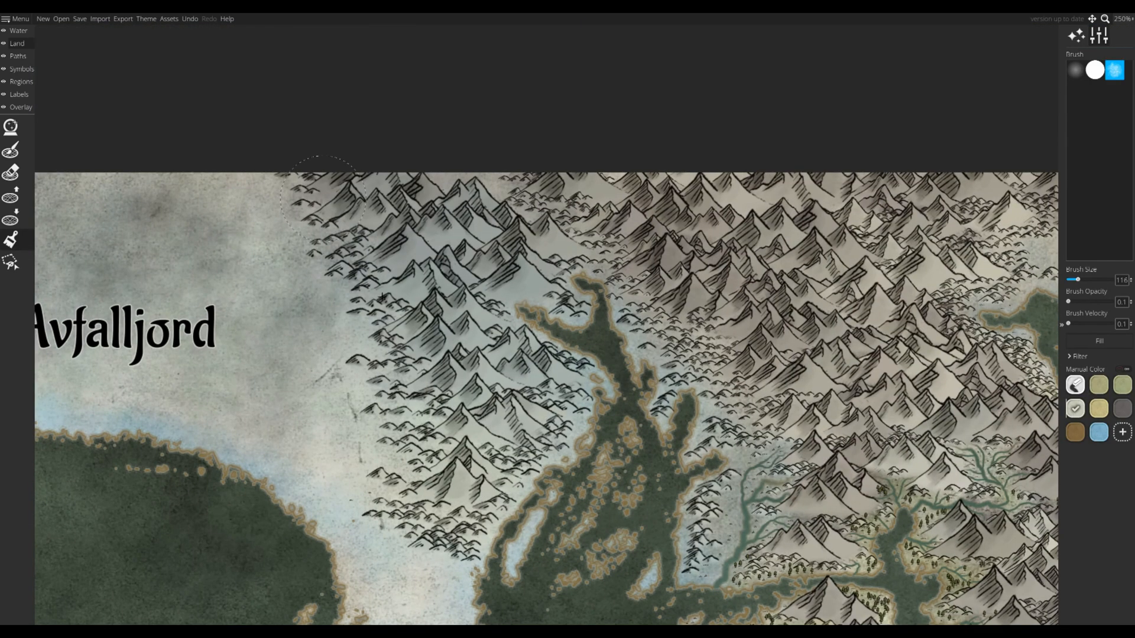
pyautogui.moveTo(388, 233)
pyautogui.mouseDown()
pyautogui.moveTo(457, 213)
pyautogui.moveTo(526, 355)
pyautogui.mouseUp()
pyautogui.moveTo(534, 414); pyautogui.dragTo(529, 232)
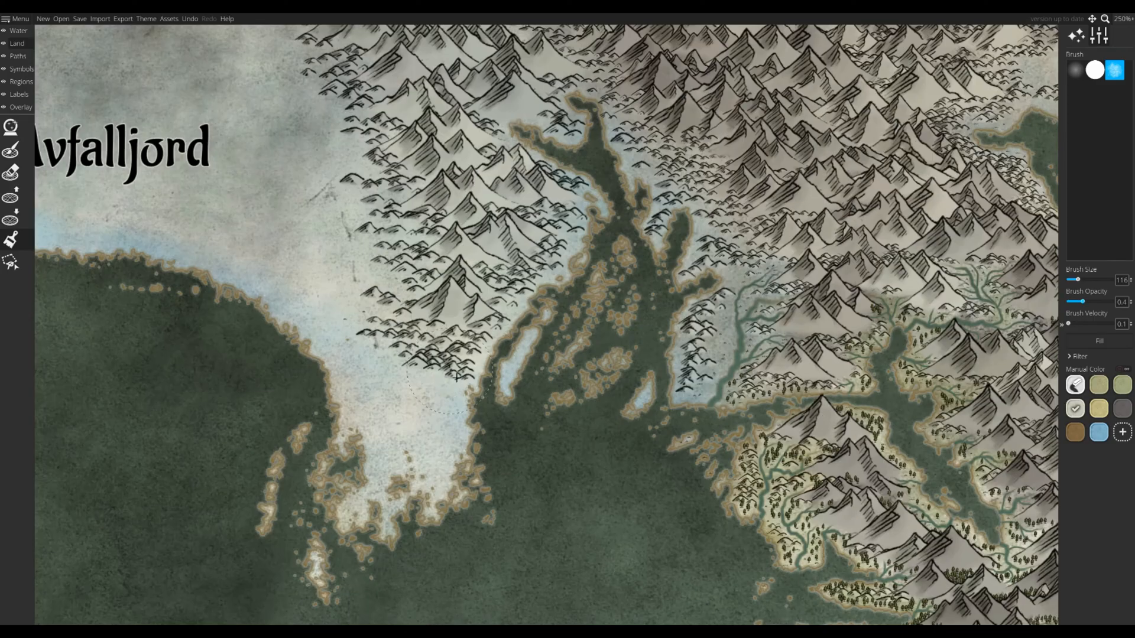
pyautogui.moveTo(445, 396); pyautogui.dragTo(387, 351)
pyautogui.moveTo(653, 329); pyautogui.dragTo(677, 384)
pyautogui.moveTo(570, 269)
pyautogui.mouseDown()
pyautogui.moveTo(585, 243)
pyautogui.moveTo(746, 257)
pyautogui.mouseUp()
pyautogui.moveTo(697, 248); pyautogui.dragTo(748, 335)
pyautogui.click(17, 69)
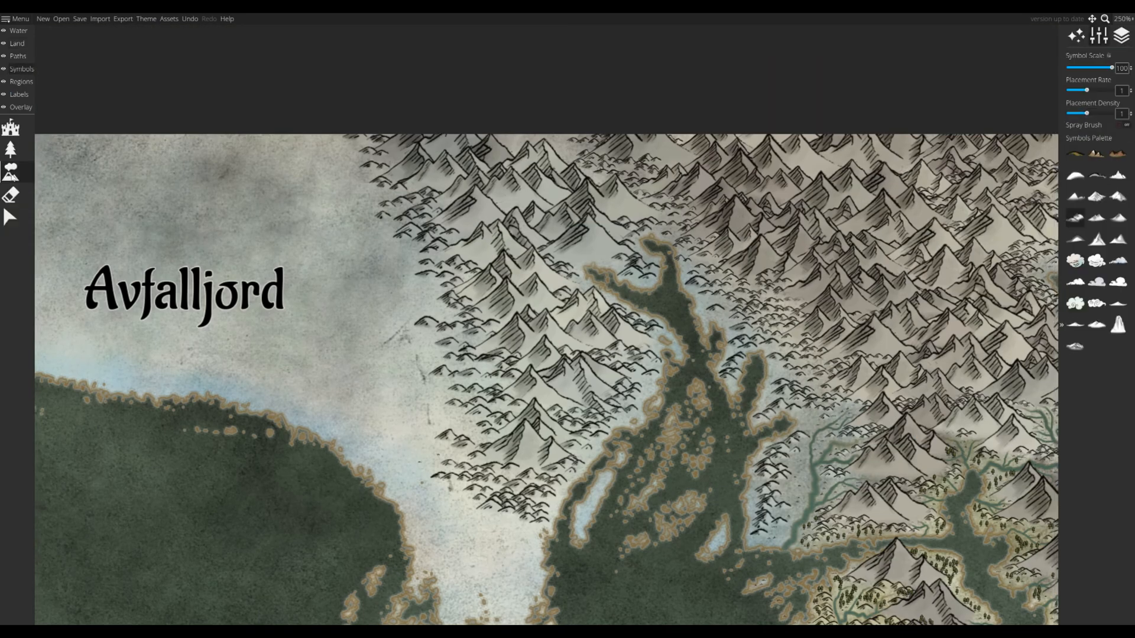
pyautogui.moveTo(581, 169); pyautogui.dragTo(488, 126)
pyautogui.click(18, 43)
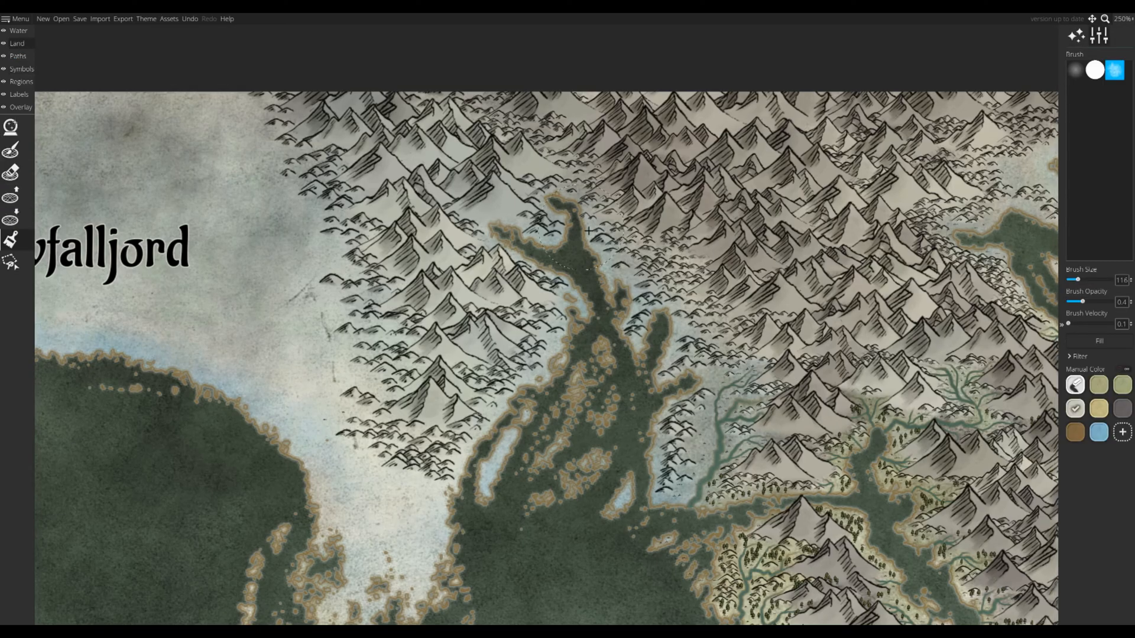
pyautogui.moveTo(622, 401); pyautogui.dragTo(625, 382)
pyautogui.scroll(-4, 626, 381)
pyautogui.scroll(2, 139, 202)
pyautogui.click(21, 69)
pyautogui.moveTo(716, 436); pyautogui.dragTo(665, 396)
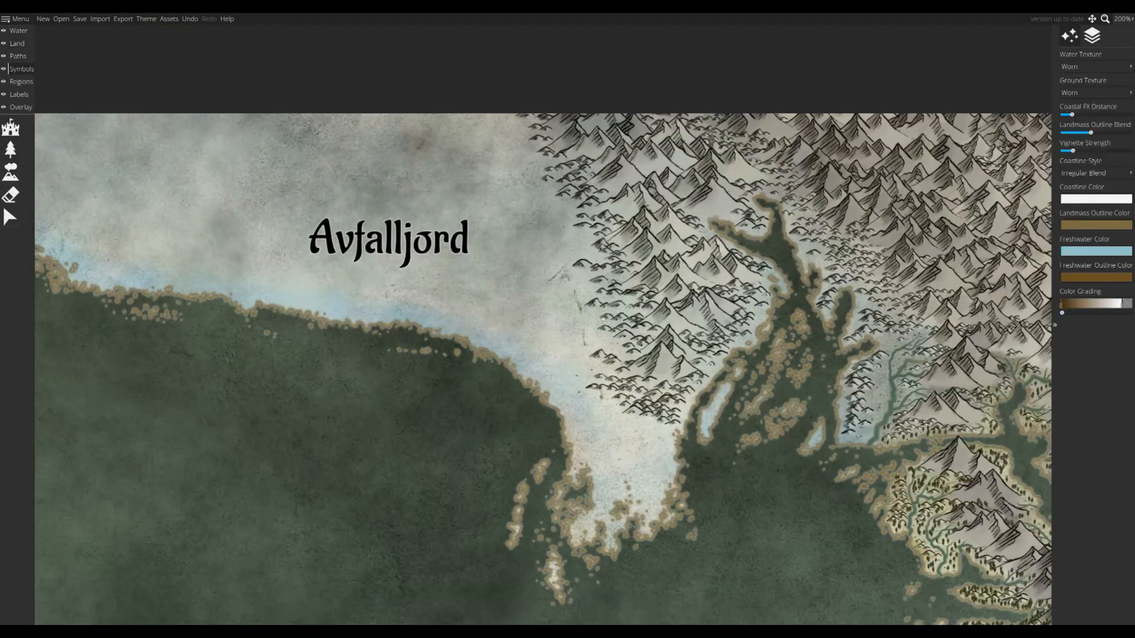
pyautogui.scroll(-3, 665, 397)
pyautogui.scroll(3, 576, 232)
# - Set the land paint brush's opacity to 0.1
pyautogui.click(16, 44)
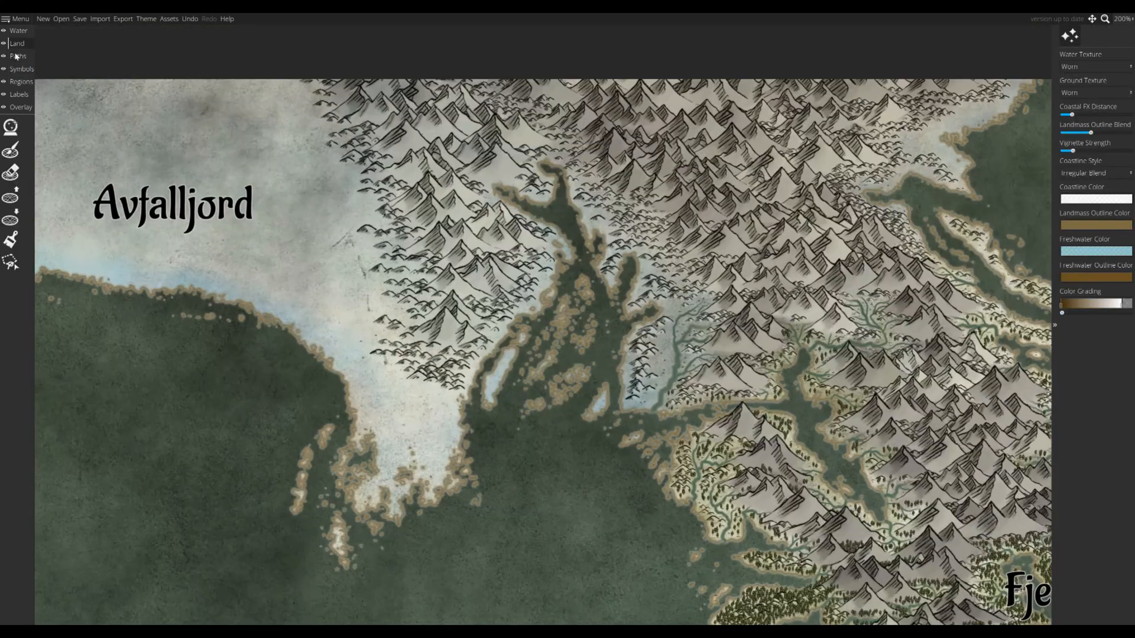
pyautogui.scroll(5, 508, 352)
pyautogui.scroll(-4, 508, 351)
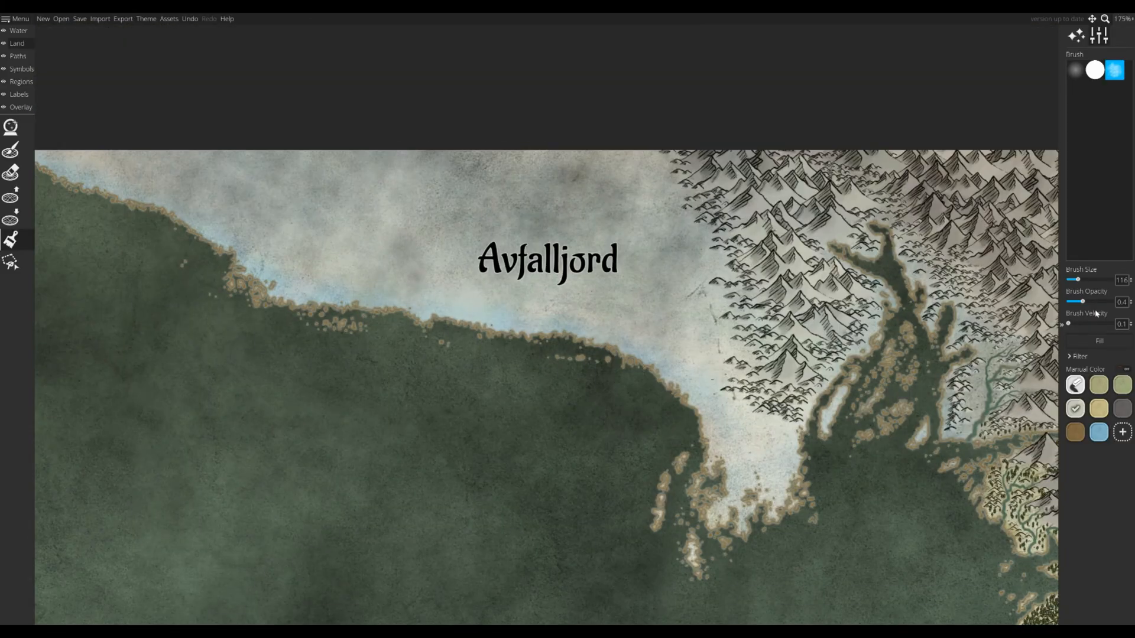
pyautogui.moveTo(856, 351); pyautogui.dragTo(652, 352)
pyautogui.scroll(2, 653, 353)
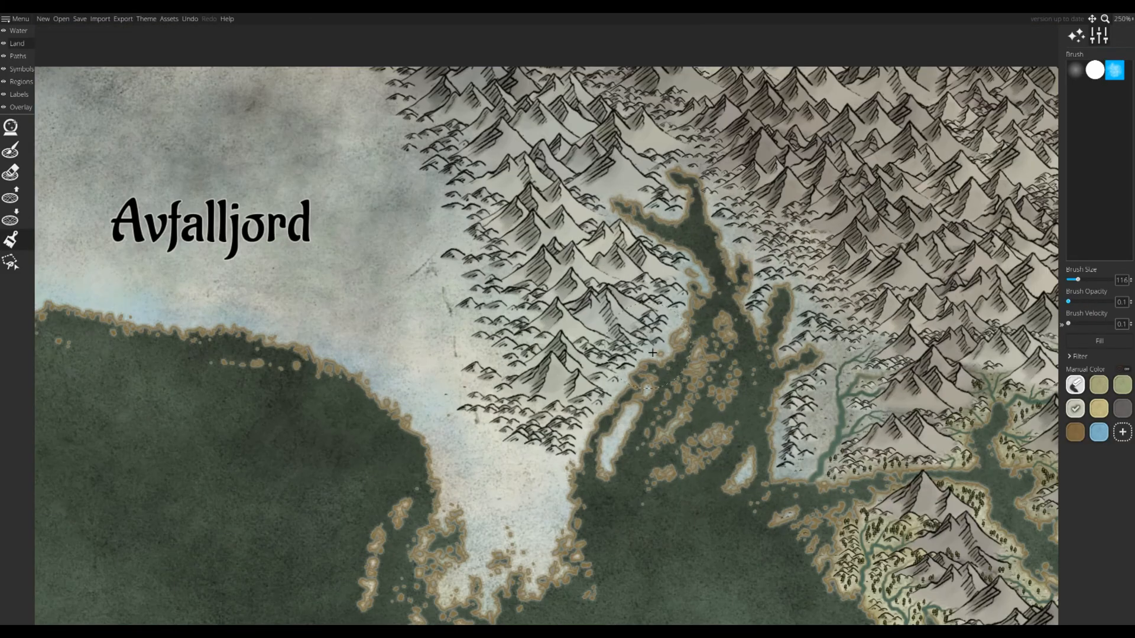
# - Place small hill symbols at scale 100 north and east of the Avfalljord label
pyautogui.click(21, 69)
pyautogui.moveTo(532, 331); pyautogui.dragTo(608, 363)
pyautogui.scroll(1, 503, 571)
pyautogui.click(10, 172)
pyautogui.moveTo(775, 187)
pyautogui.mouseDown()
pyautogui.moveTo(1028, 234)
pyautogui.moveTo(881, 186)
pyautogui.mouseUp()
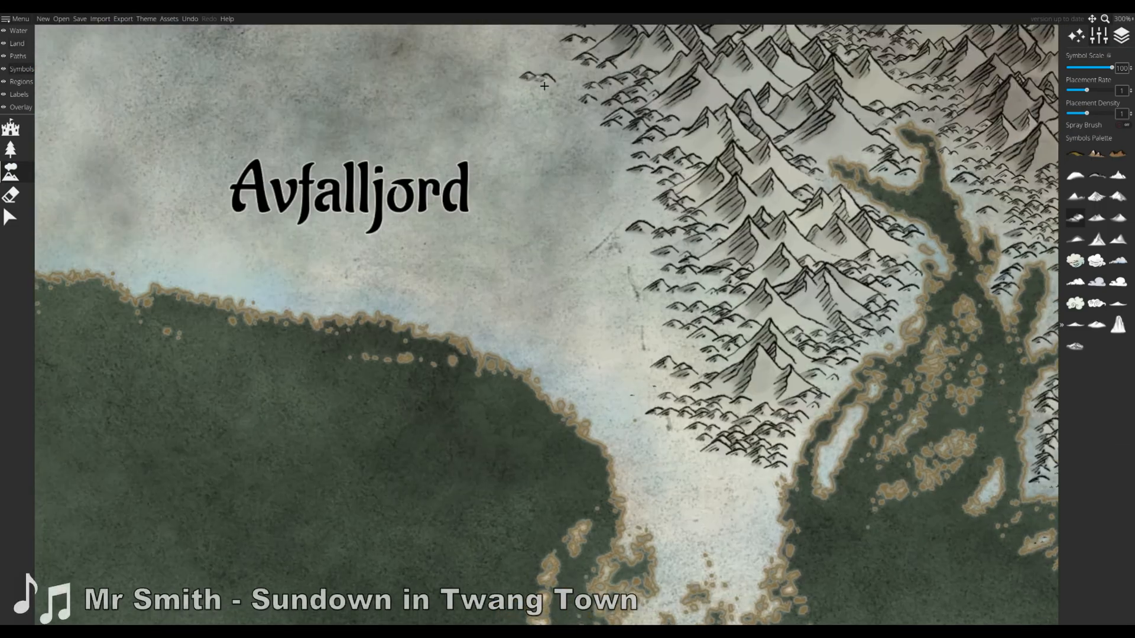
pyautogui.click(584, 163)
pyautogui.click(539, 214)
pyautogui.click(550, 322)
pyautogui.click(406, 92)
pyautogui.moveTo(267, 53); pyautogui.dragTo(412, 191)
pyautogui.click(412, 191)
# - Scatter more small hills southeast of the Avfalljord label, between the western mountains and the coast
pyautogui.moveTo(715, 337); pyautogui.dragTo(692, 237)
pyautogui.click(670, 264)
pyautogui.click(717, 288)
pyautogui.click(637, 303)
pyautogui.click(699, 348)
pyautogui.click(697, 405)
pyautogui.moveTo(696, 405); pyautogui.dragTo(565, 271)
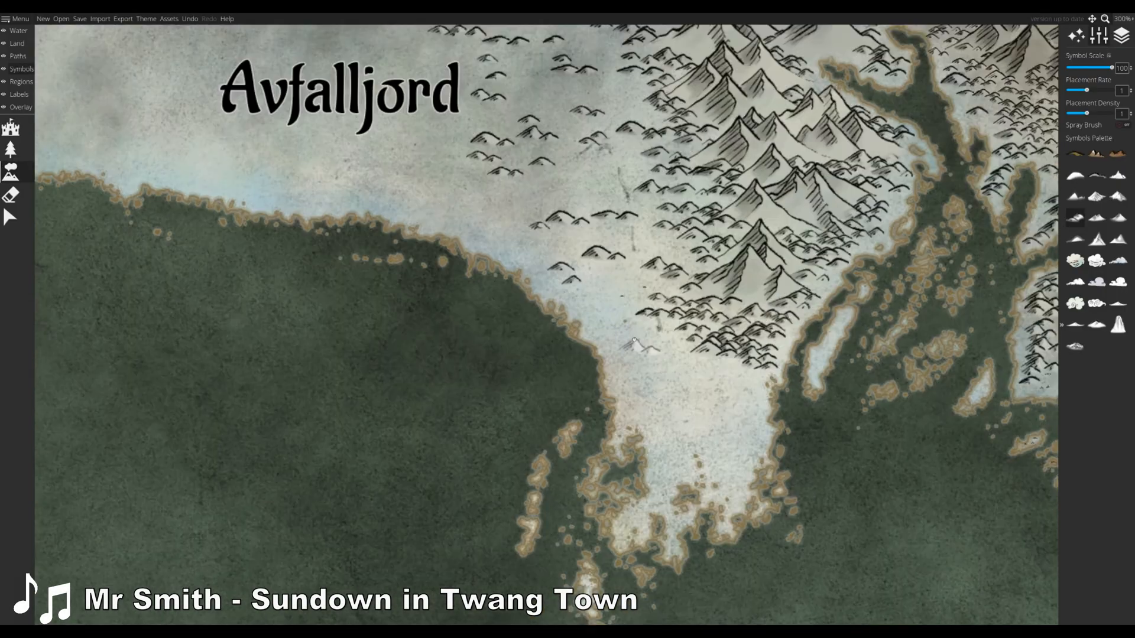
# - Extend the scattered small hills across the plain north and west of the Avfalljord label
pyautogui.moveTo(487, 94); pyautogui.dragTo(787, 323)
pyautogui.click(757, 258)
pyautogui.click(633, 190)
pyautogui.click(386, 190)
pyautogui.moveTo(201, 200); pyautogui.dragTo(314, 205)
pyautogui.click(311, 207)
pyautogui.click(234, 174)
pyautogui.moveTo(595, 253); pyautogui.dragTo(479, 190)
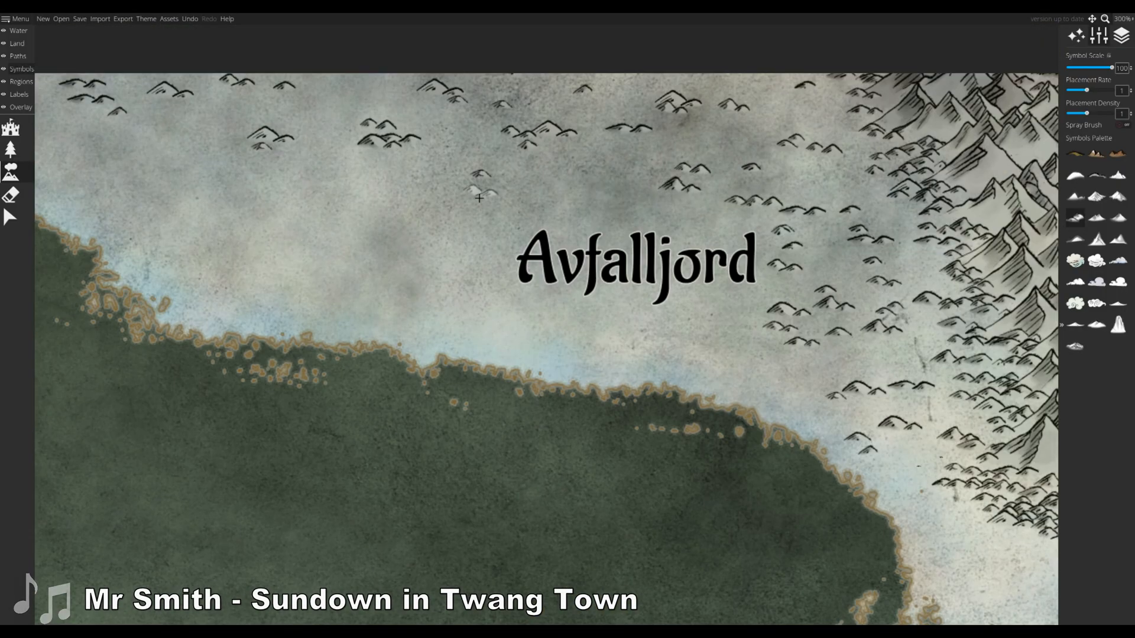
pyautogui.click(388, 225)
# - Scatter tiny, sparse tree symbols over Avfalljord's icy plain at symbol scale 20
pyautogui.scroll(-4, 291, 215)
pyautogui.scroll(1, 14, 153)
pyautogui.click(10, 150)
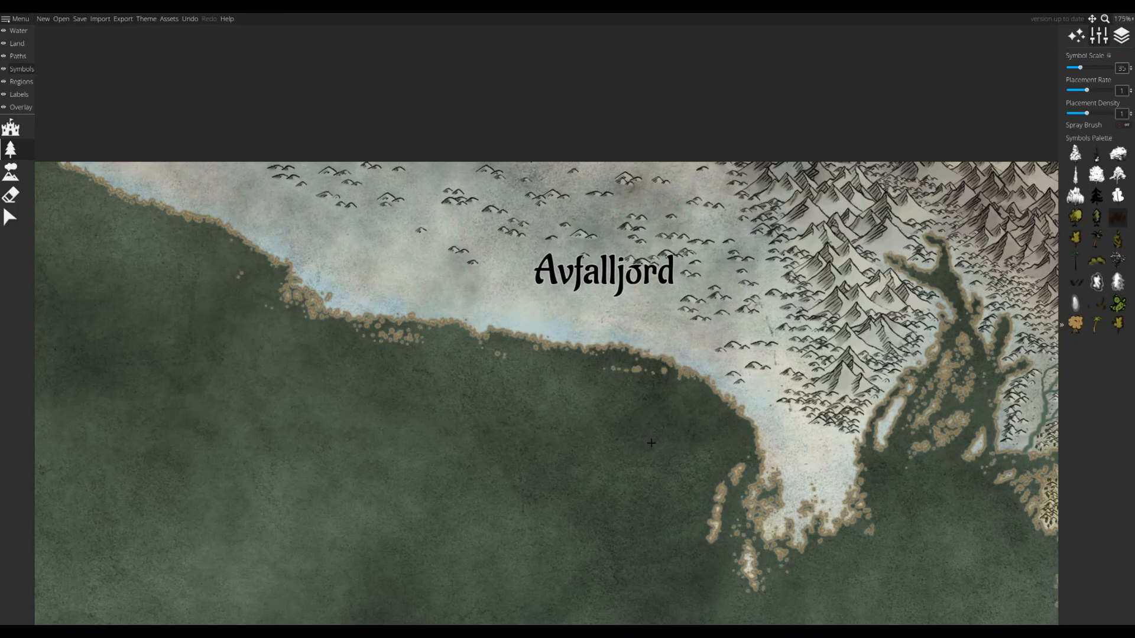
pyautogui.press('[')
pyautogui.press('[')
pyautogui.press('[')
pyautogui.scroll(3, 834, 490)
pyautogui.moveTo(527, 149); pyautogui.dragTo(856, 273)
pyautogui.moveTo(387, 222); pyautogui.dragTo(491, 274)
pyautogui.moveTo(856, 327); pyautogui.dragTo(469, 262)
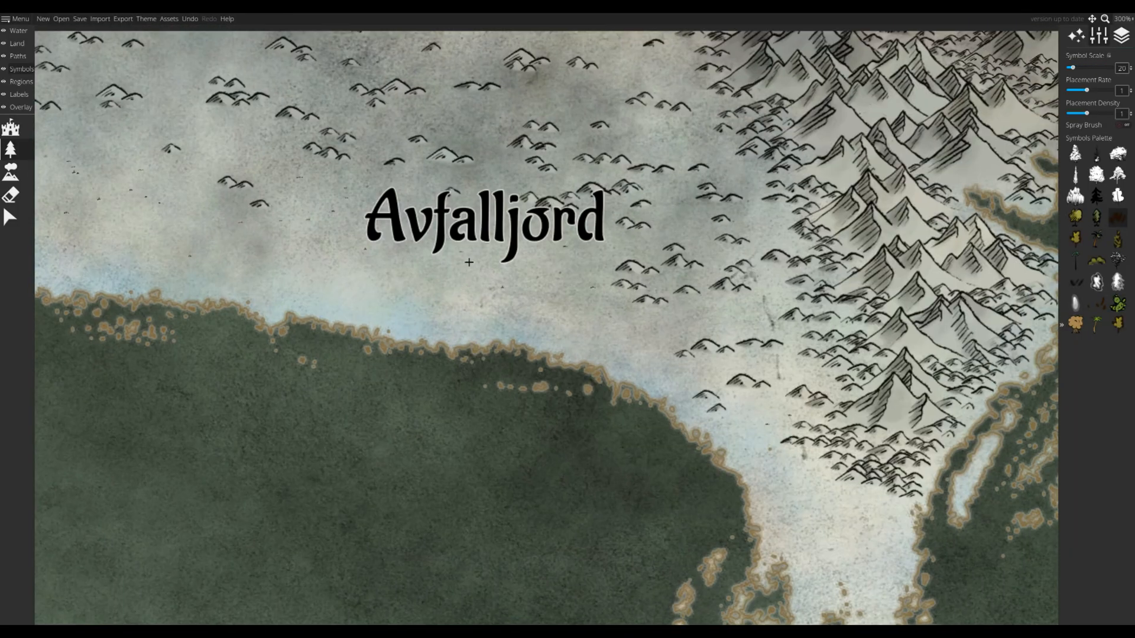
pyautogui.moveTo(797, 510); pyautogui.dragTo(388, 353)
pyautogui.moveTo(93, 279); pyautogui.dragTo(502, 436)
pyautogui.scroll(-5, 501, 436)
pyautogui.moveTo(357, 404); pyautogui.dragTo(530, 434)
pyautogui.scroll(5, 530, 435)
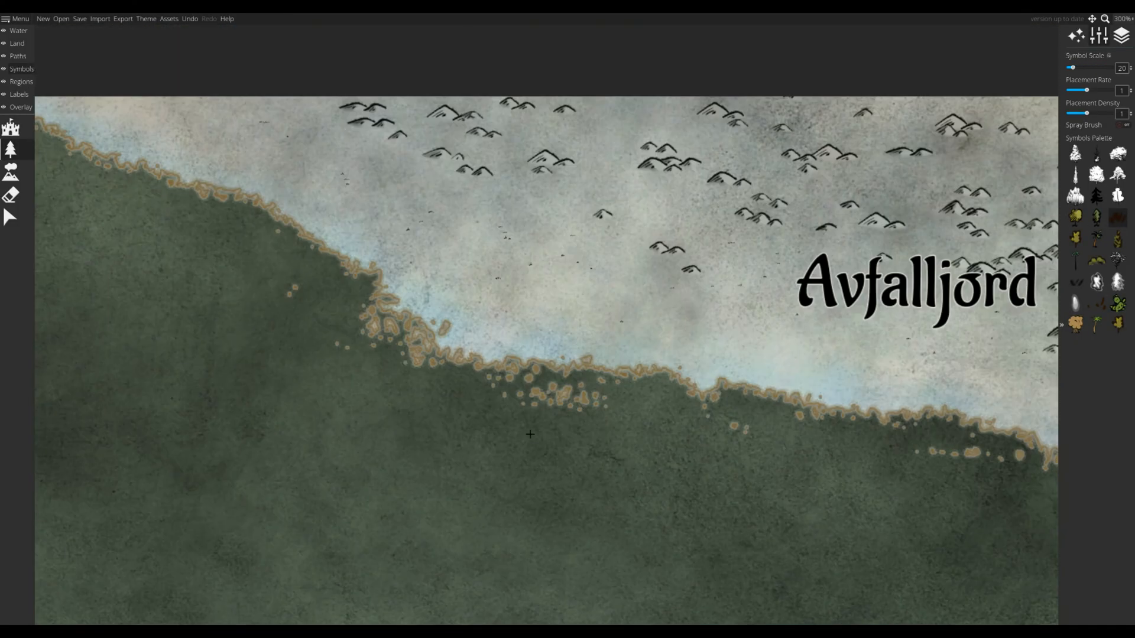
# - Erase the stray hills at the western end of Avfalljord's plain with the symbol eraser at size 64
pyautogui.click(10, 172)
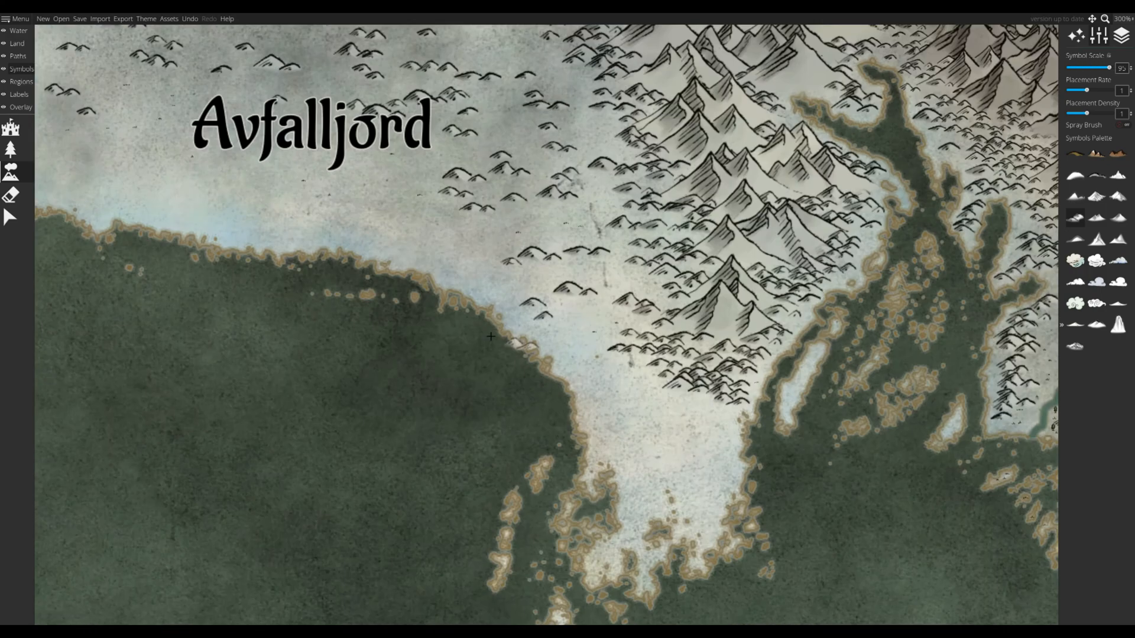
pyautogui.scroll(-4, 490, 336)
pyautogui.press('e')
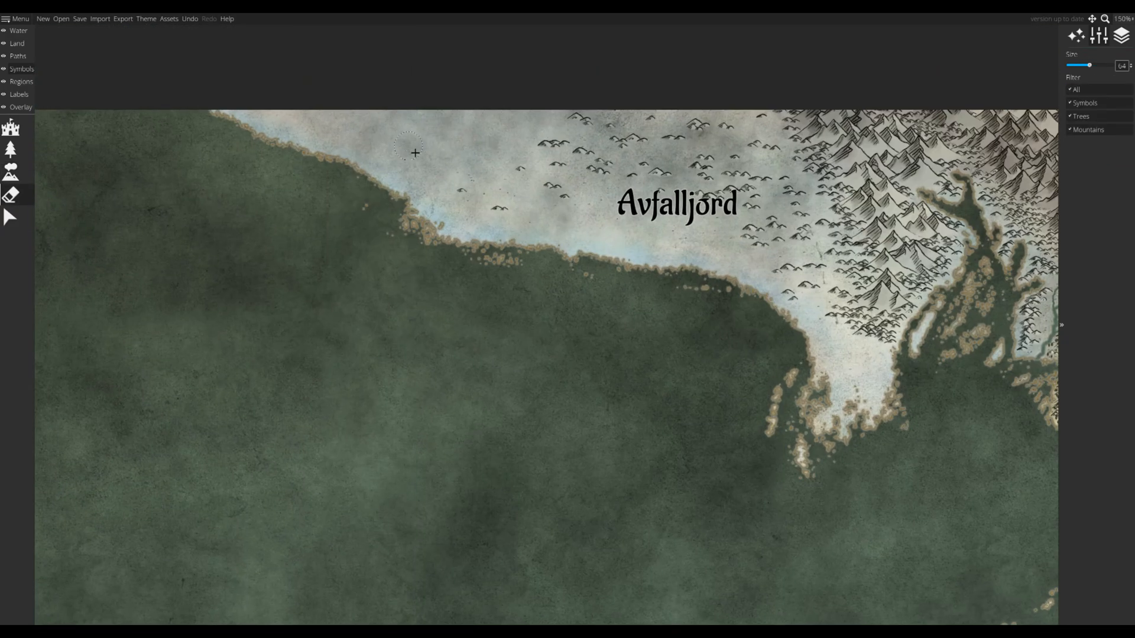
pyautogui.moveTo(654, 247); pyautogui.dragTo(572, 276)
pyautogui.click(642, 135)
pyautogui.moveTo(641, 135); pyautogui.dragTo(630, 180)
# - Move the Avfalljord label farther northwest over the icy plain
pyautogui.click(20, 94)
pyautogui.moveTo(590, 267)
pyautogui.mouseDown()
pyautogui.moveTo(472, 237)
pyautogui.moveTo(395, 192)
pyautogui.moveTo(124, 110)
pyautogui.mouseUp()
pyautogui.click(17, 43)
pyautogui.click(10, 239)
pyautogui.scroll(2, 603, 286)
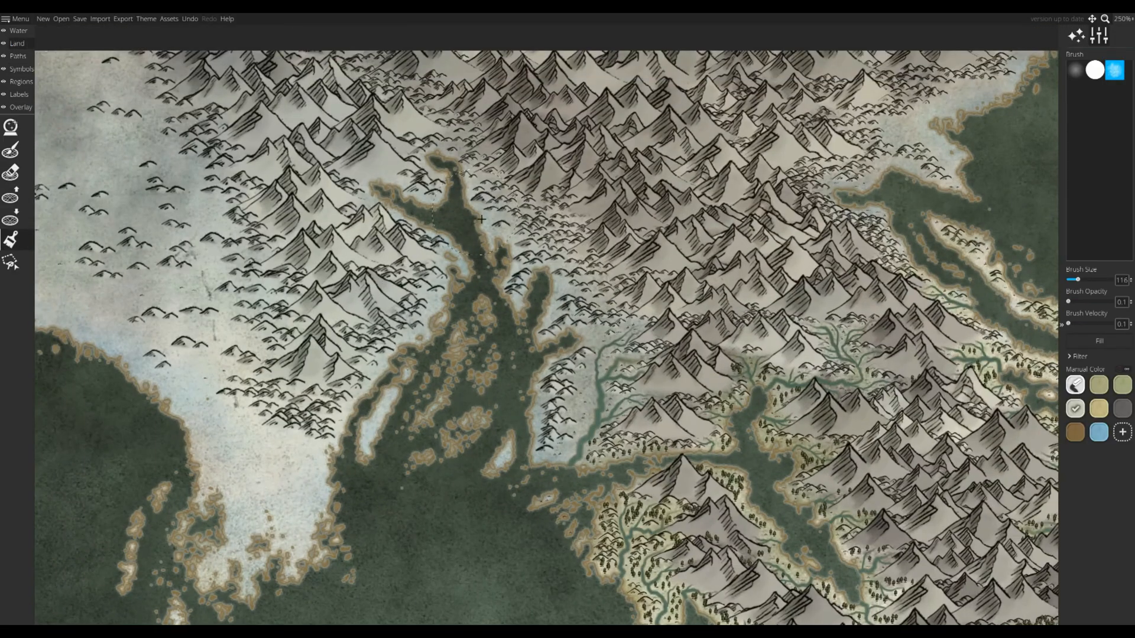
pyautogui.moveTo(562, 504); pyautogui.dragTo(530, 487)
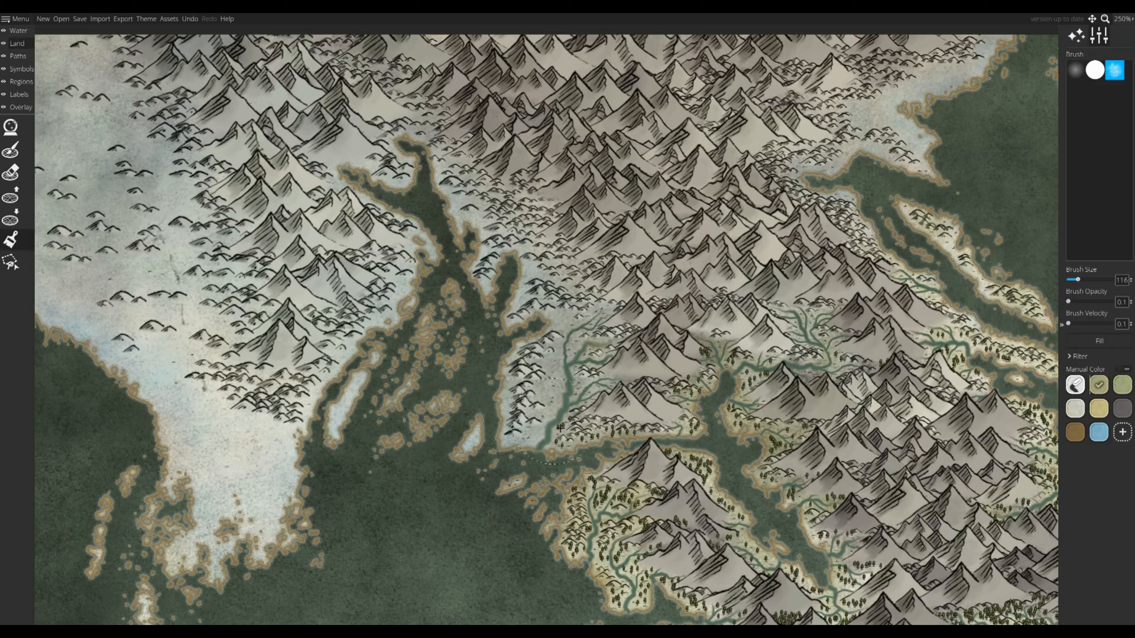
# - Add light blue to the water colours and set up the textured water brush at size 128 and opacity 0.6
pyautogui.click(18, 31)
pyautogui.scroll(-3, 546, 329)
pyautogui.moveTo(67, 520); pyautogui.dragTo(403, 383)
pyautogui.click(10, 239)
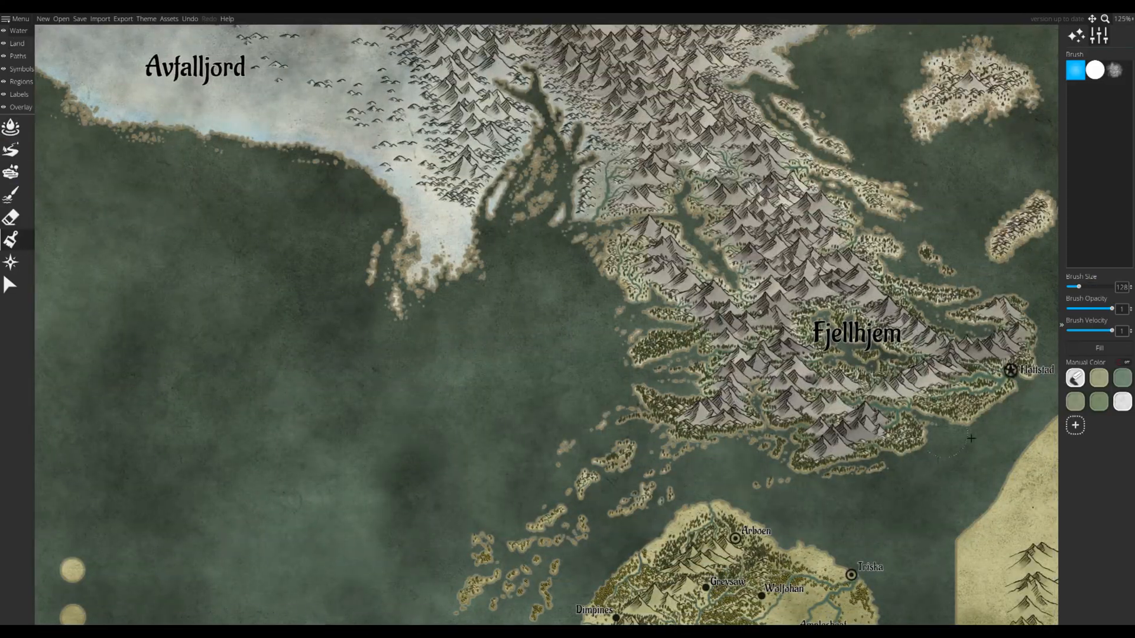
pyautogui.scroll(2, 620, 444)
pyautogui.click(1075, 425)
pyautogui.click(548, 410)
pyautogui.moveTo(668, 413); pyautogui.dragTo(528, 553)
pyautogui.moveTo(450, 221); pyautogui.dragTo(525, 294)
pyautogui.click(1114, 70)
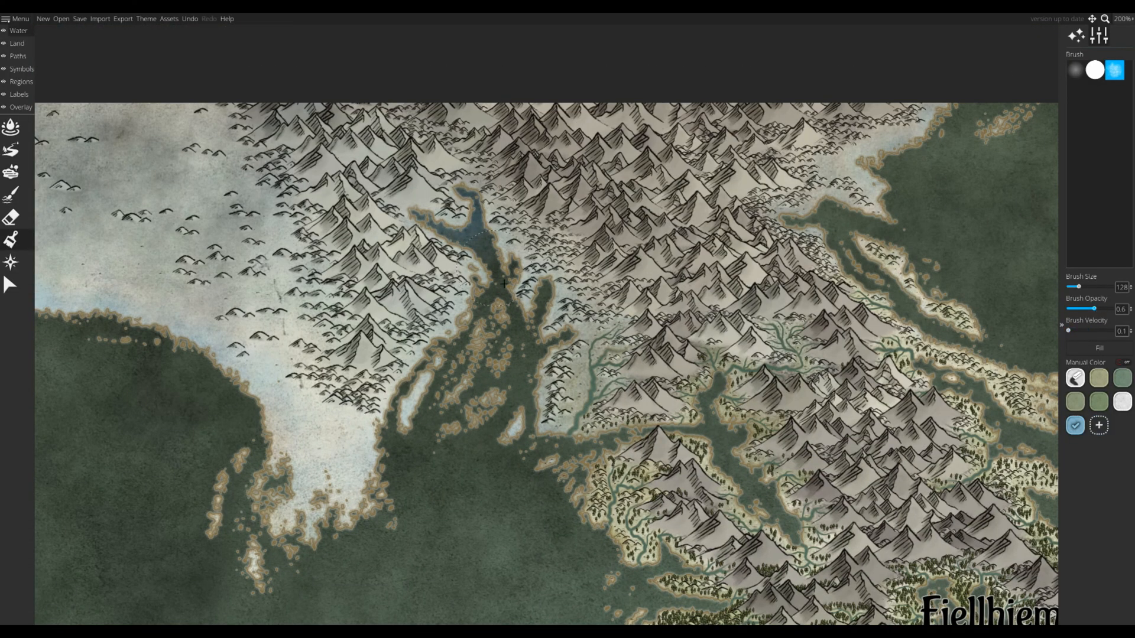
# - Paint the fjord east of Avfalljord and Fjellhjem's inner inlets blue with the textured water brush
pyautogui.moveTo(503, 284)
pyautogui.mouseDown()
pyautogui.moveTo(519, 331)
pyautogui.moveTo(421, 416)
pyautogui.mouseUp()
pyautogui.moveTo(542, 383); pyautogui.dragTo(427, 239)
pyautogui.moveTo(624, 340); pyautogui.dragTo(566, 319)
pyautogui.moveTo(828, 450); pyautogui.dragTo(522, 367)
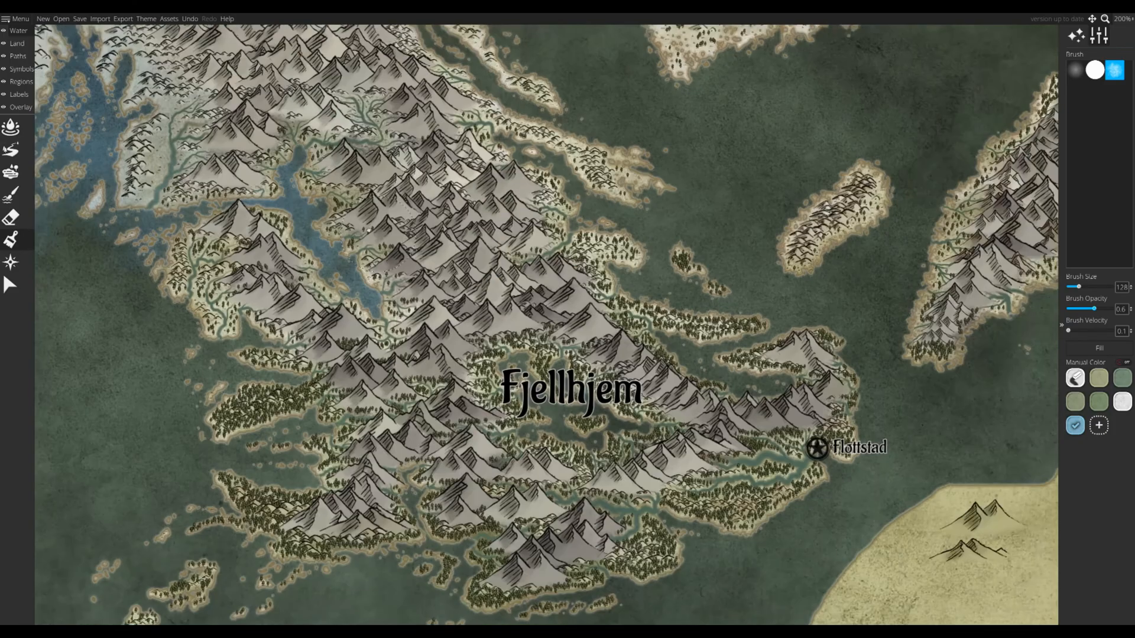
pyautogui.moveTo(522, 367); pyautogui.dragTo(510, 363)
pyautogui.moveTo(514, 372); pyautogui.dragTo(586, 422)
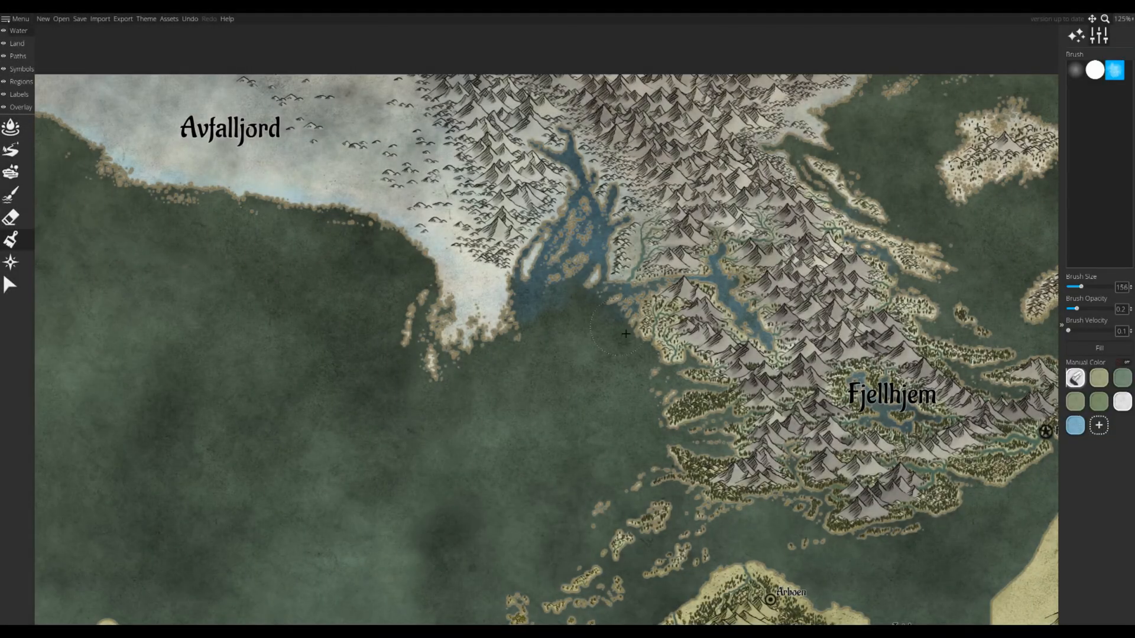
# - Blend green over the blue fjord waters with the textured water brush at size 168 and opacity 0.2
pyautogui.scroll(4, 626, 334)
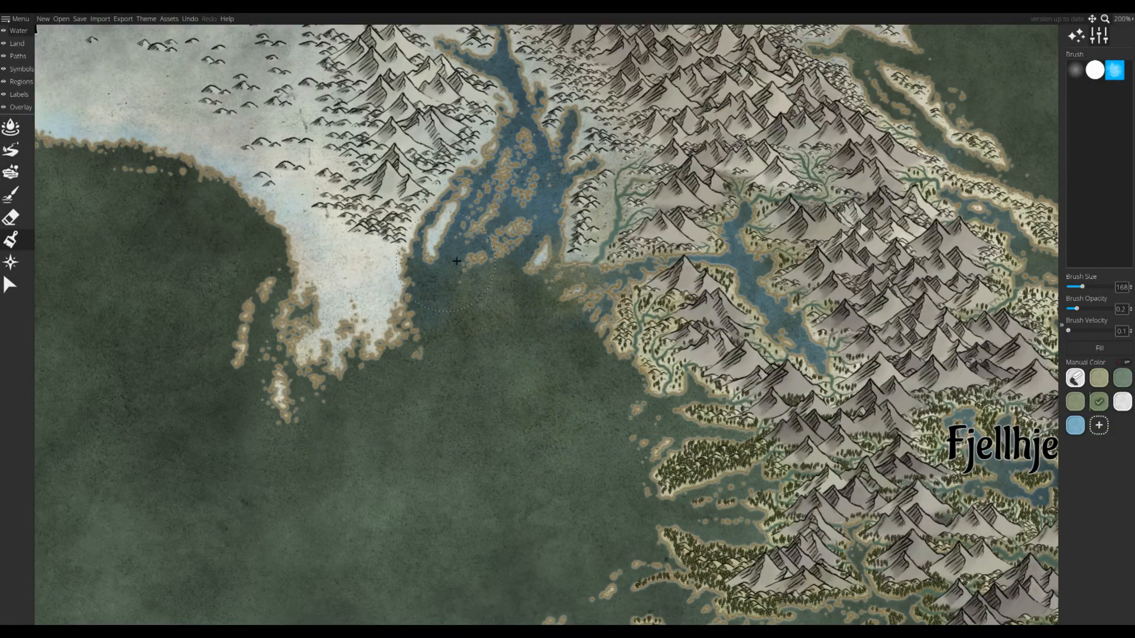
pyautogui.moveTo(508, 89); pyautogui.dragTo(499, 202)
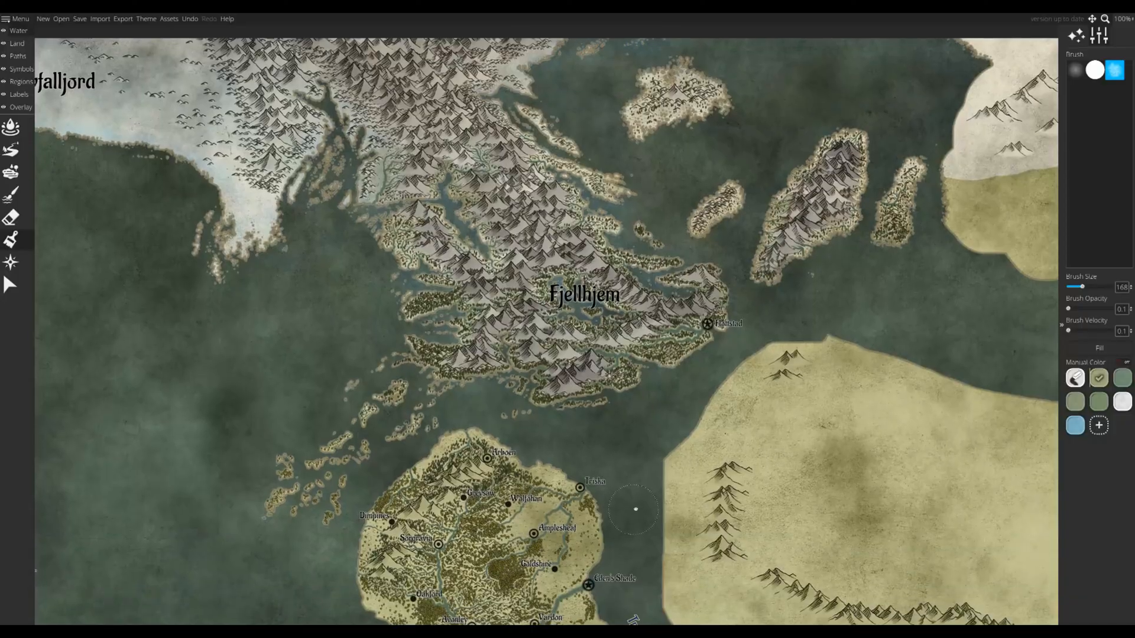
pyautogui.moveTo(633, 510); pyautogui.dragTo(668, 345)
pyautogui.scroll(-3, 639, 378)
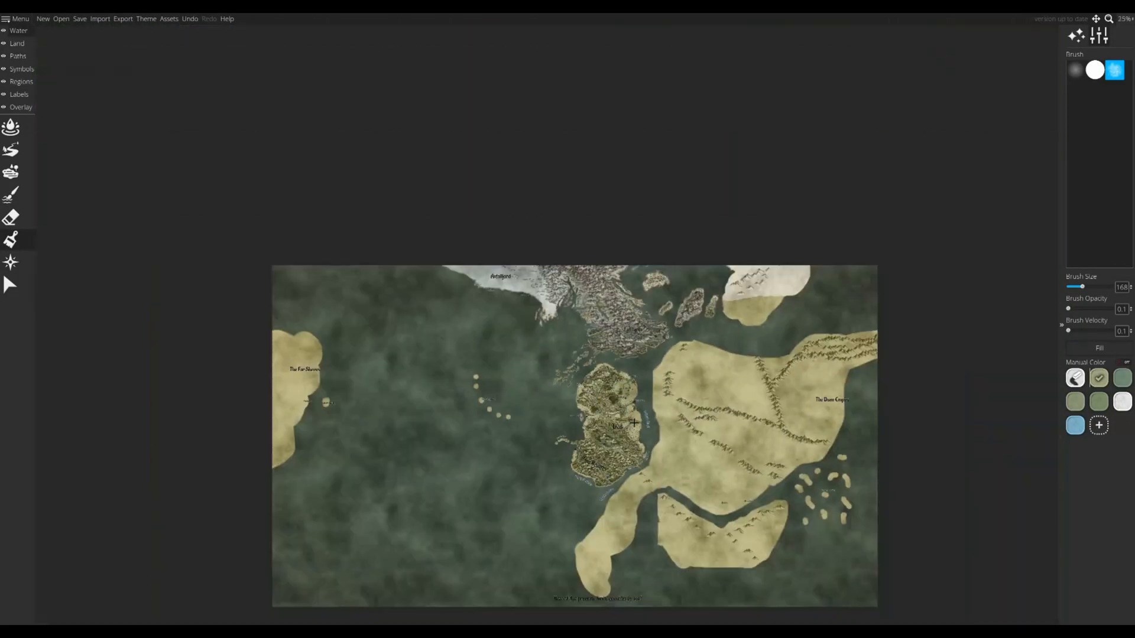
pyautogui.moveTo(635, 461); pyautogui.dragTo(600, 481)
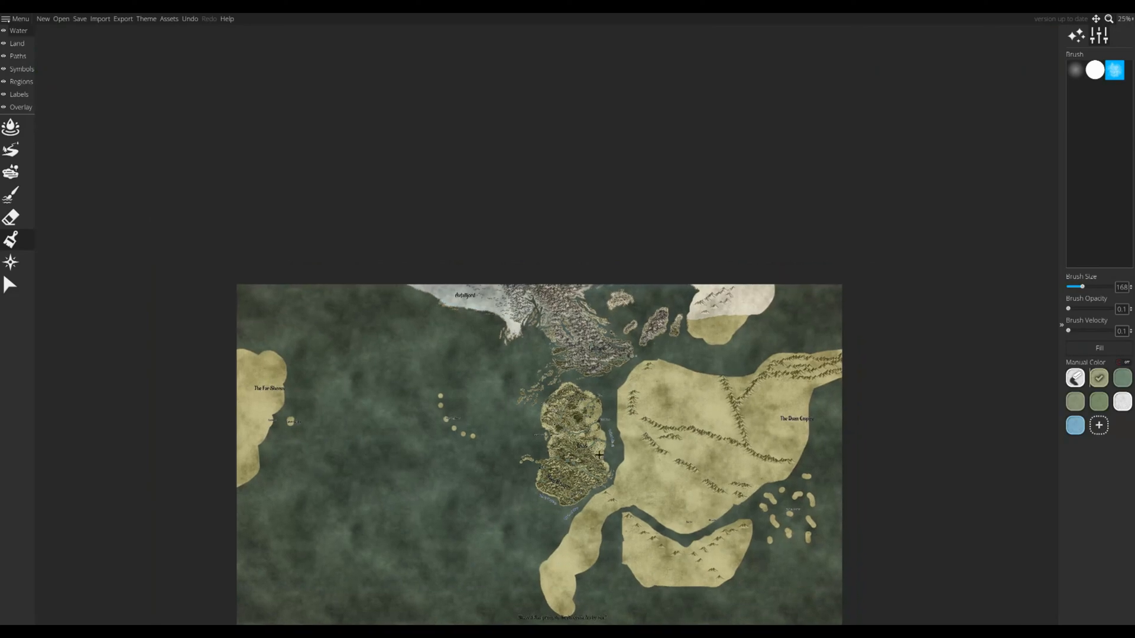
pyautogui.scroll(1, 598, 455)
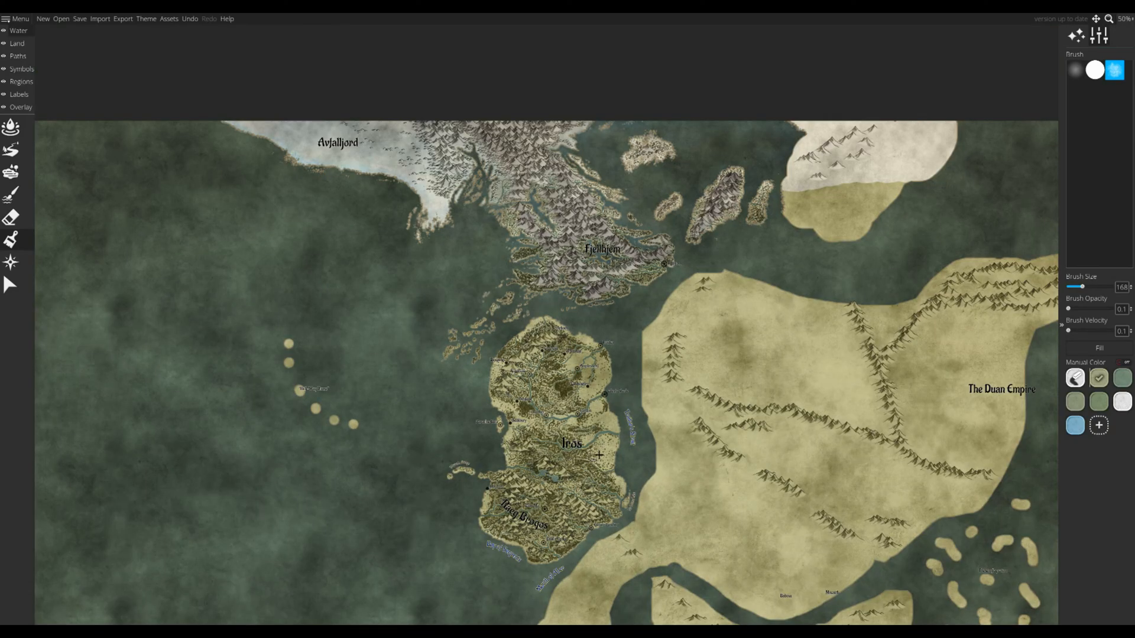